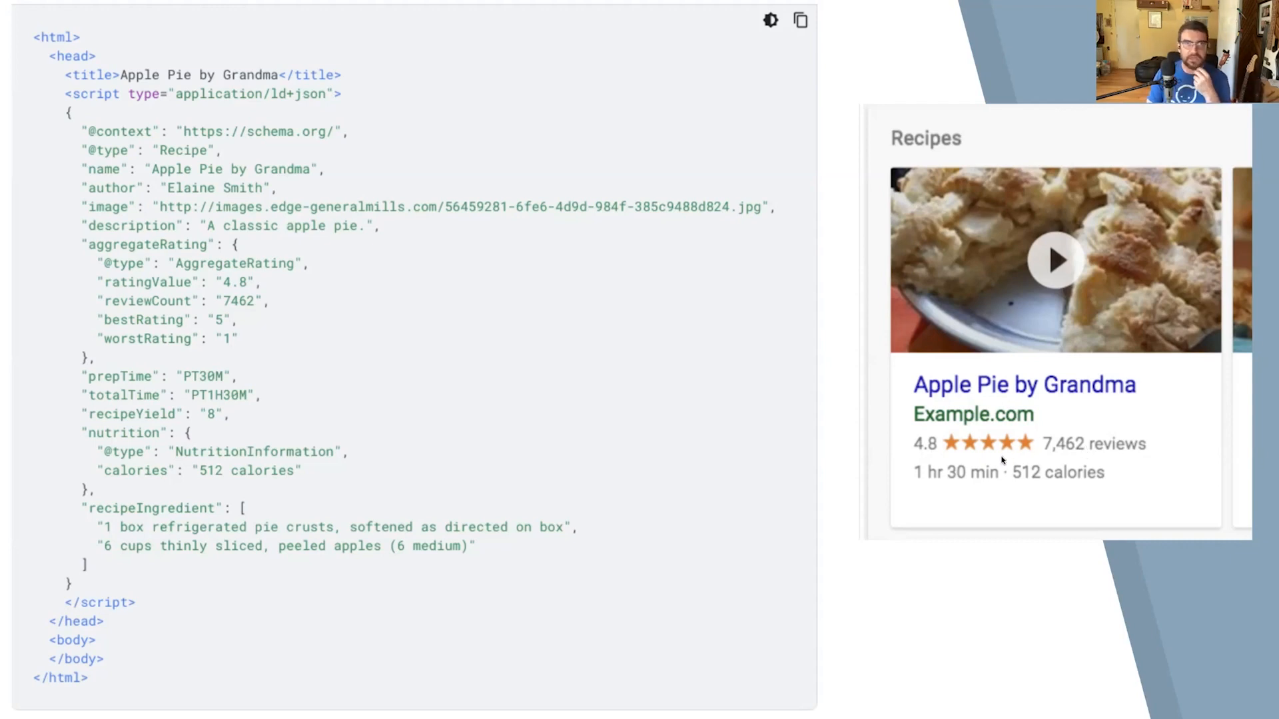
Advance the slideshow from the recipe example to the Knowledge Panel slide with the Coca-Cola result
click(801, 407)
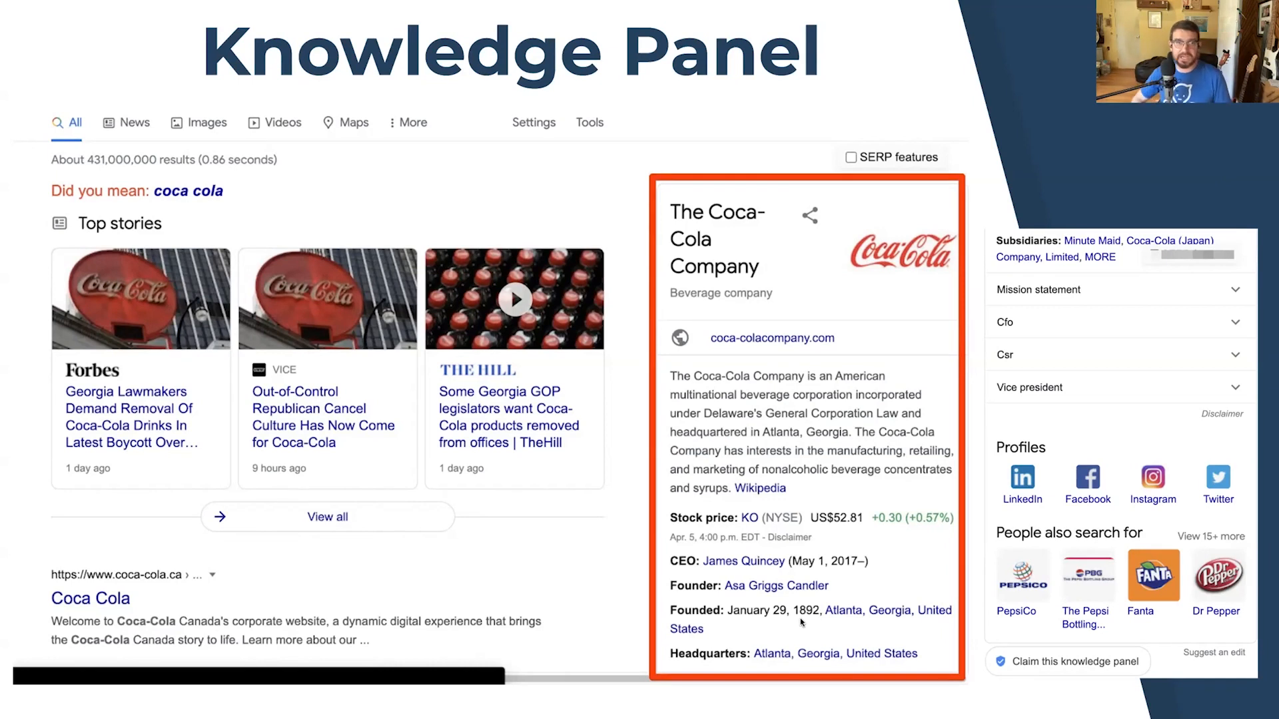
Step forward and back to the Knowledge Panel slide, then exit to the deck editor at slide 22
key(Right)
key(Left)
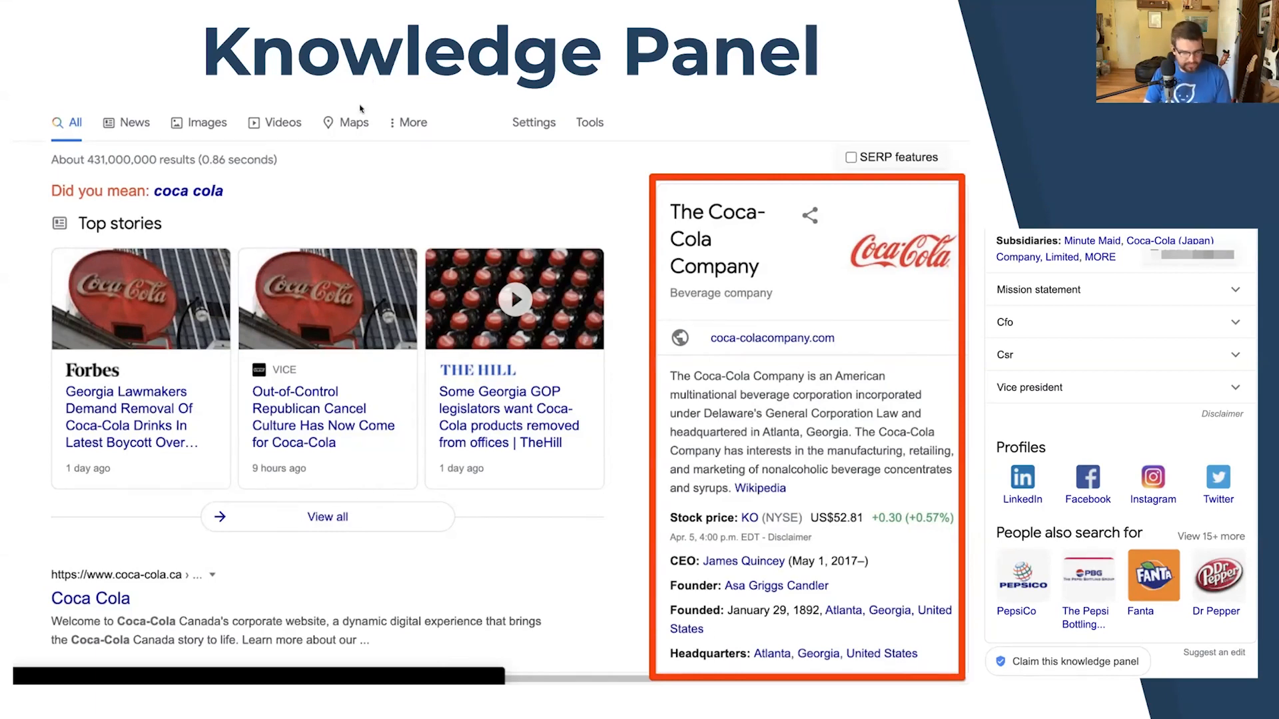
key(F2)
key(Escape)
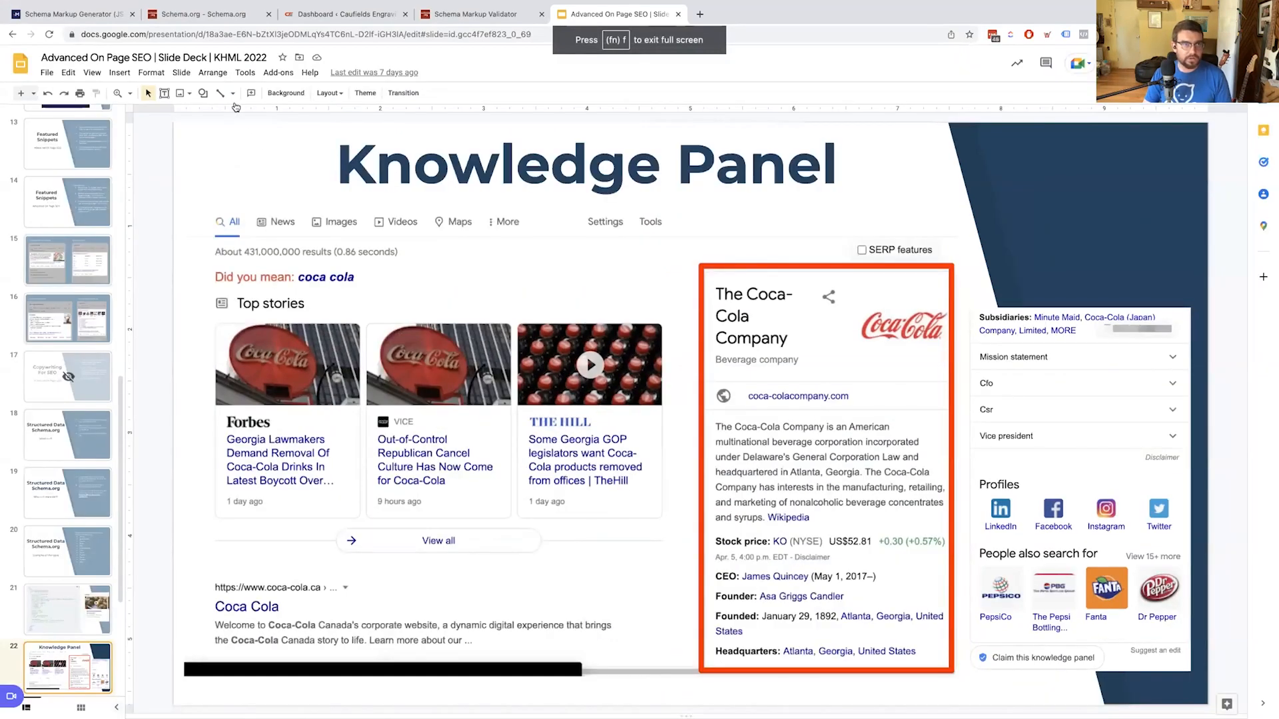
In a new tab, view Caufields Engraving Ltd's Info page on business.google.com, then return to the generator
key(super+t)
text(business.google.com/u/1/locations)
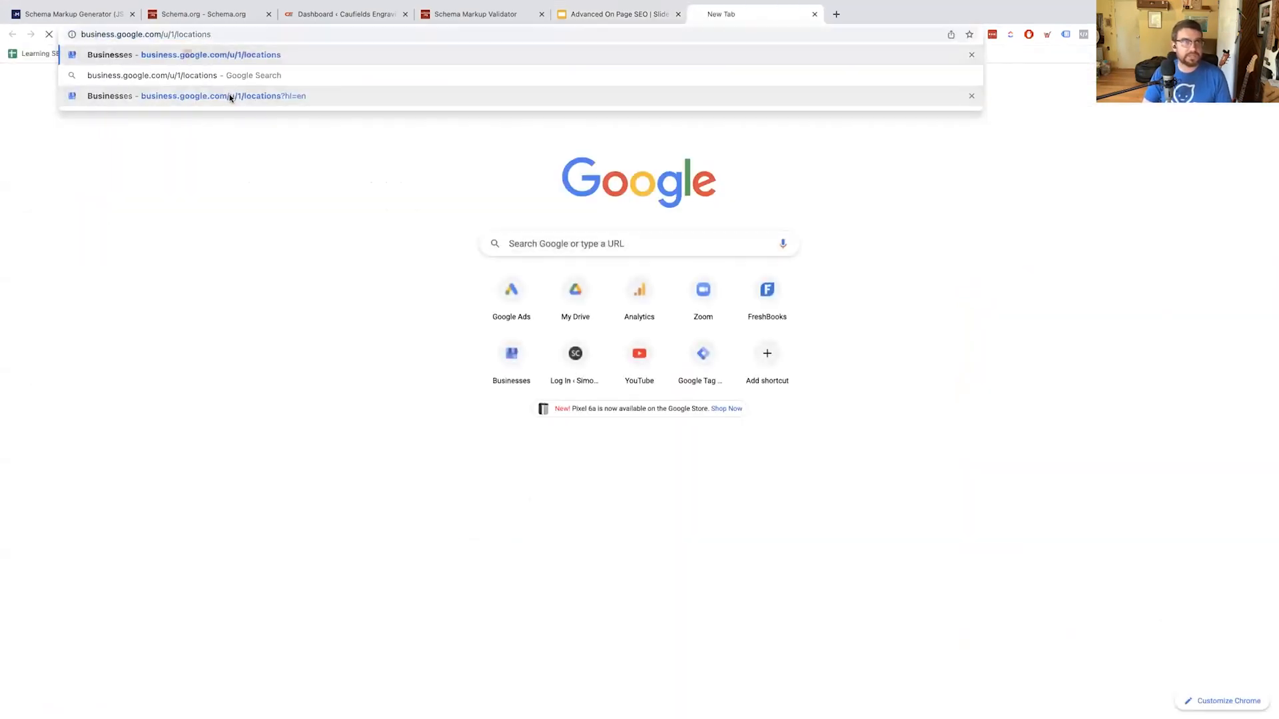
key(Return)
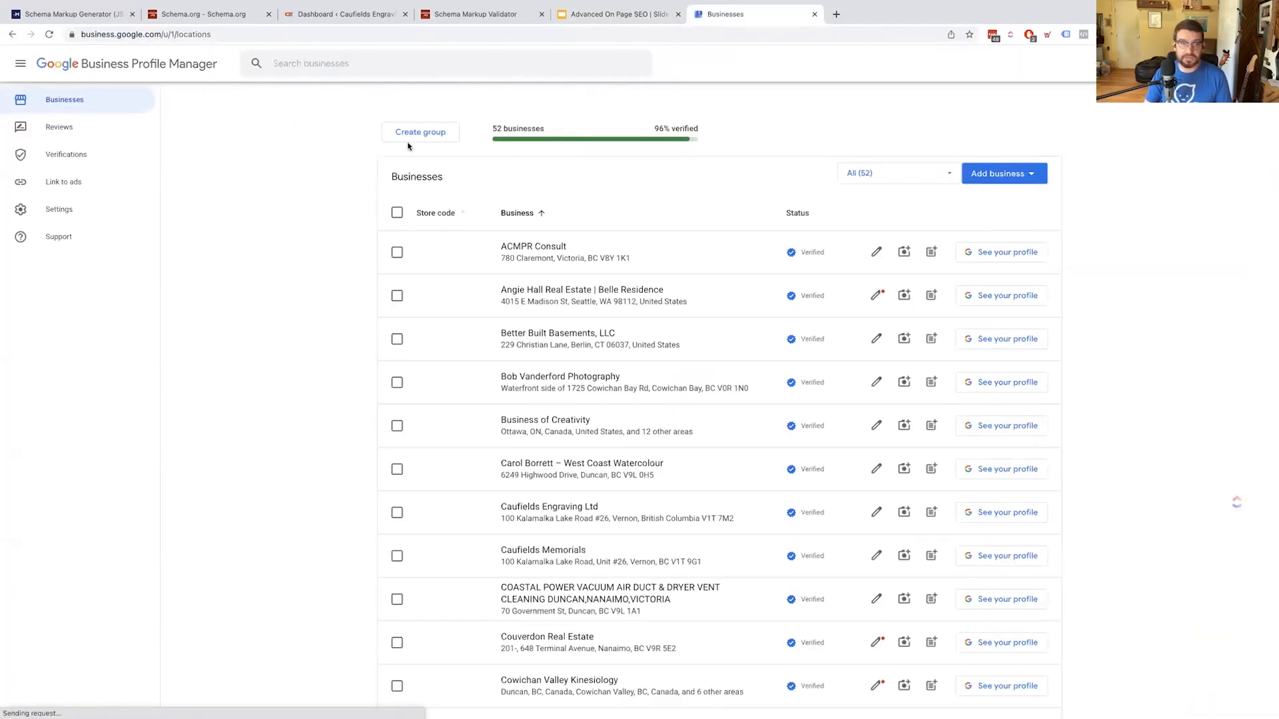
scroll(266, 306, down, 2)
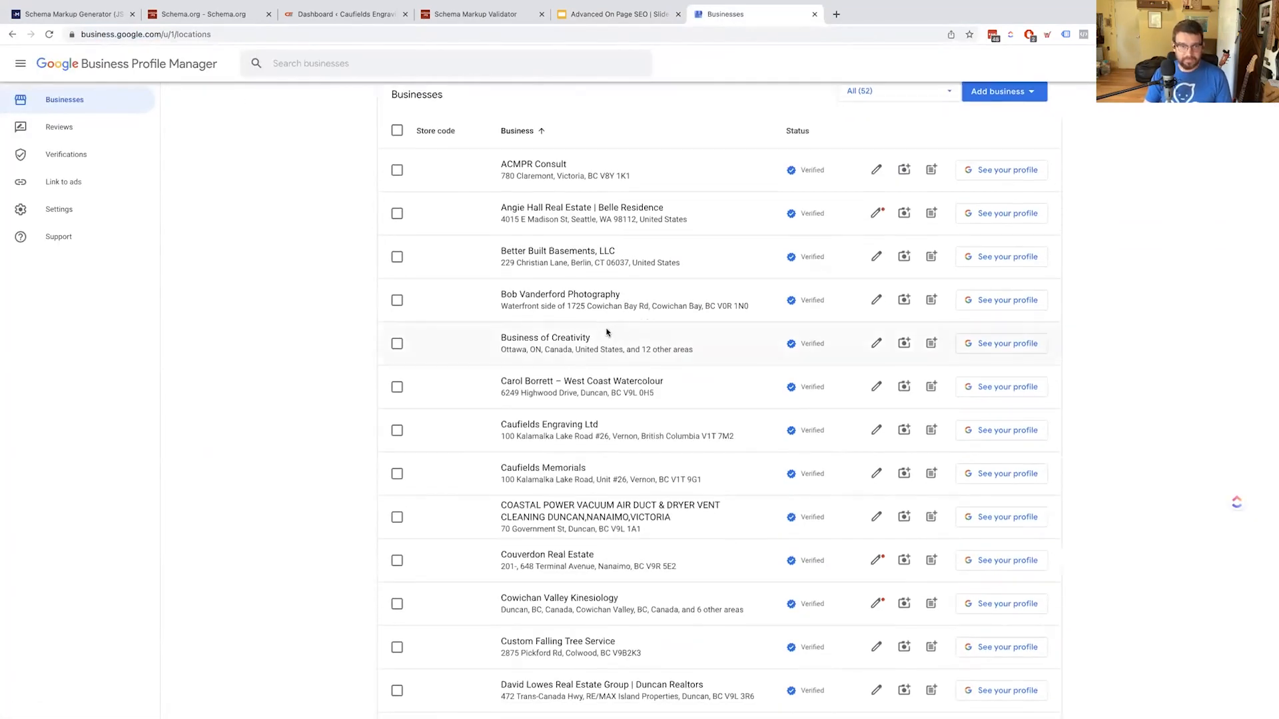
click(532, 427)
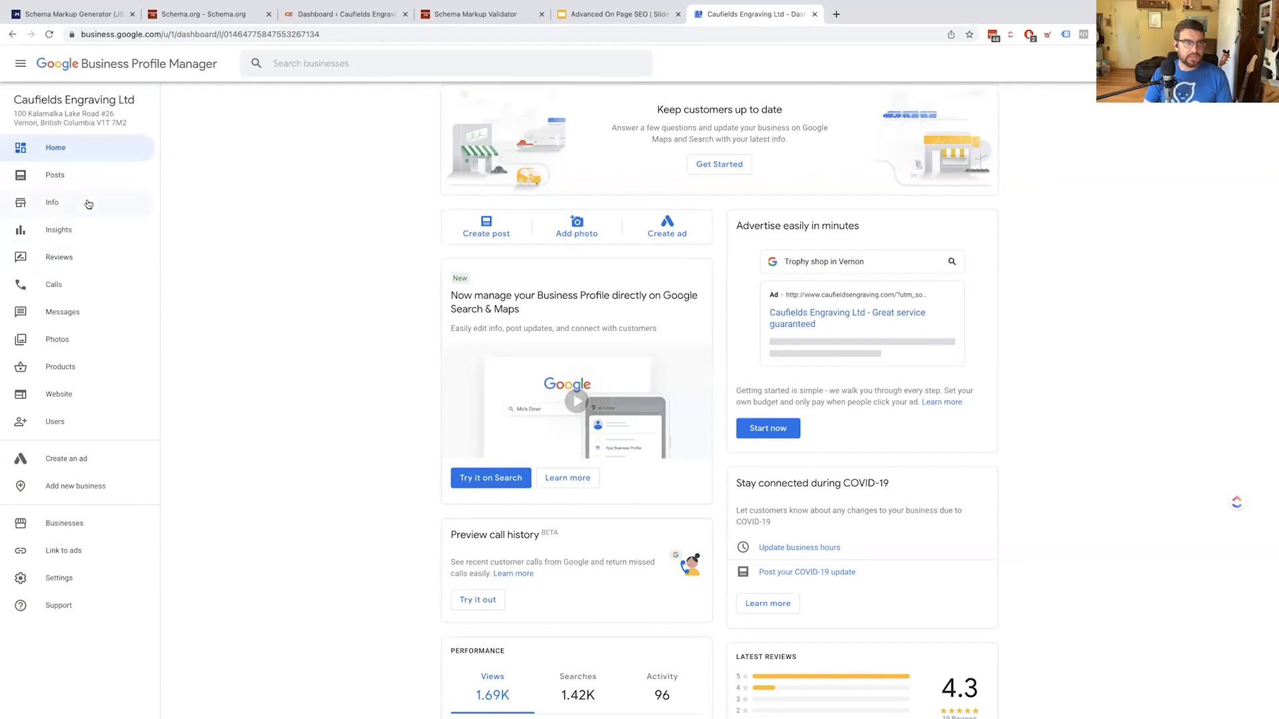
click(60, 205)
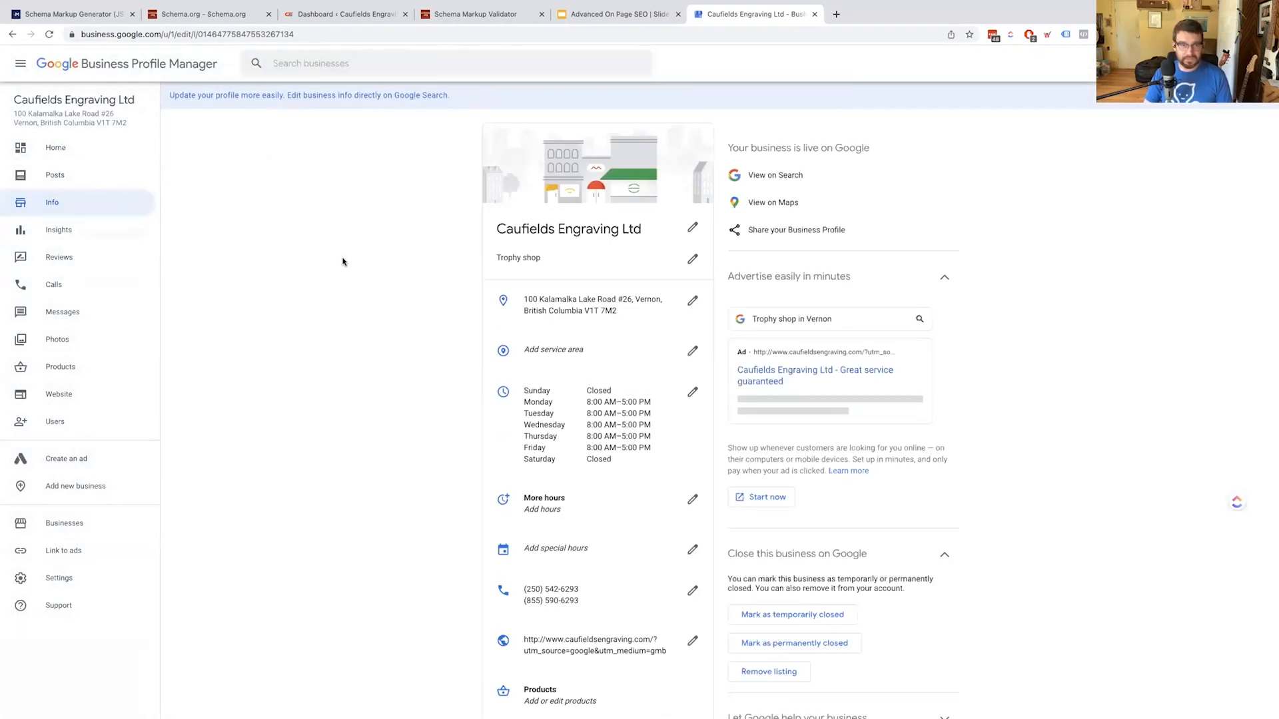
key(ctrl+Tab)
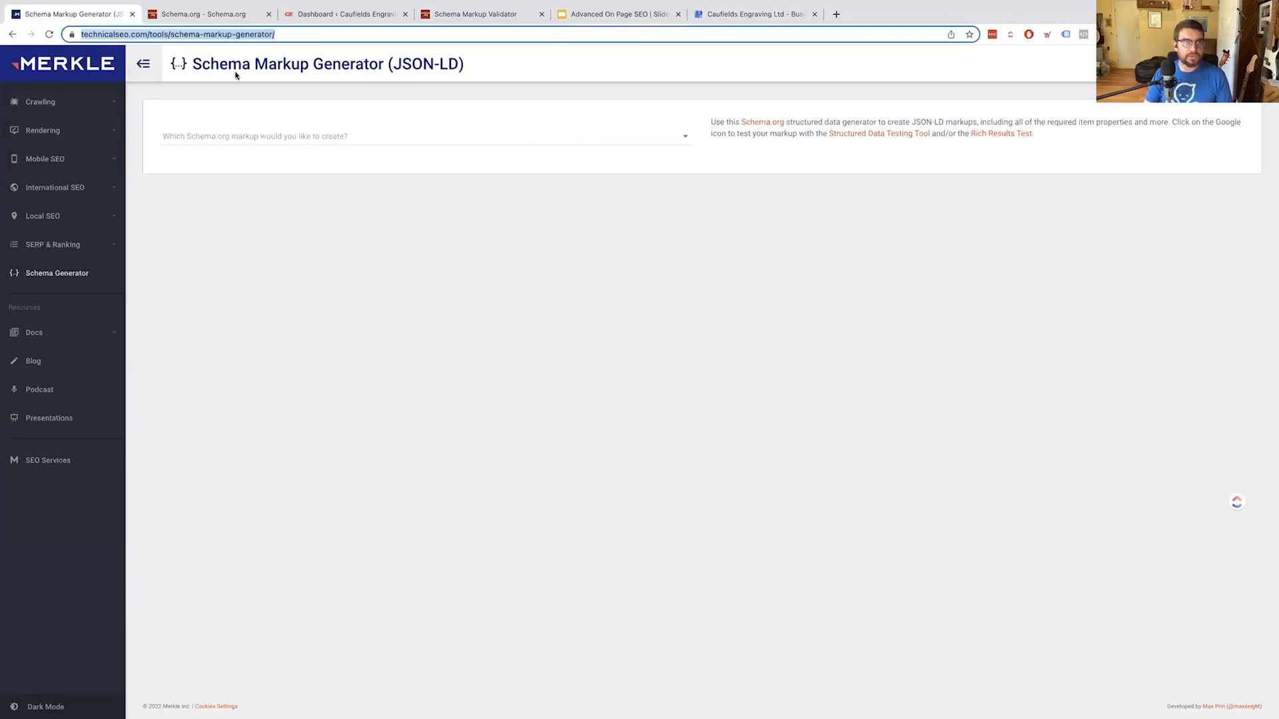
click(253, 285)
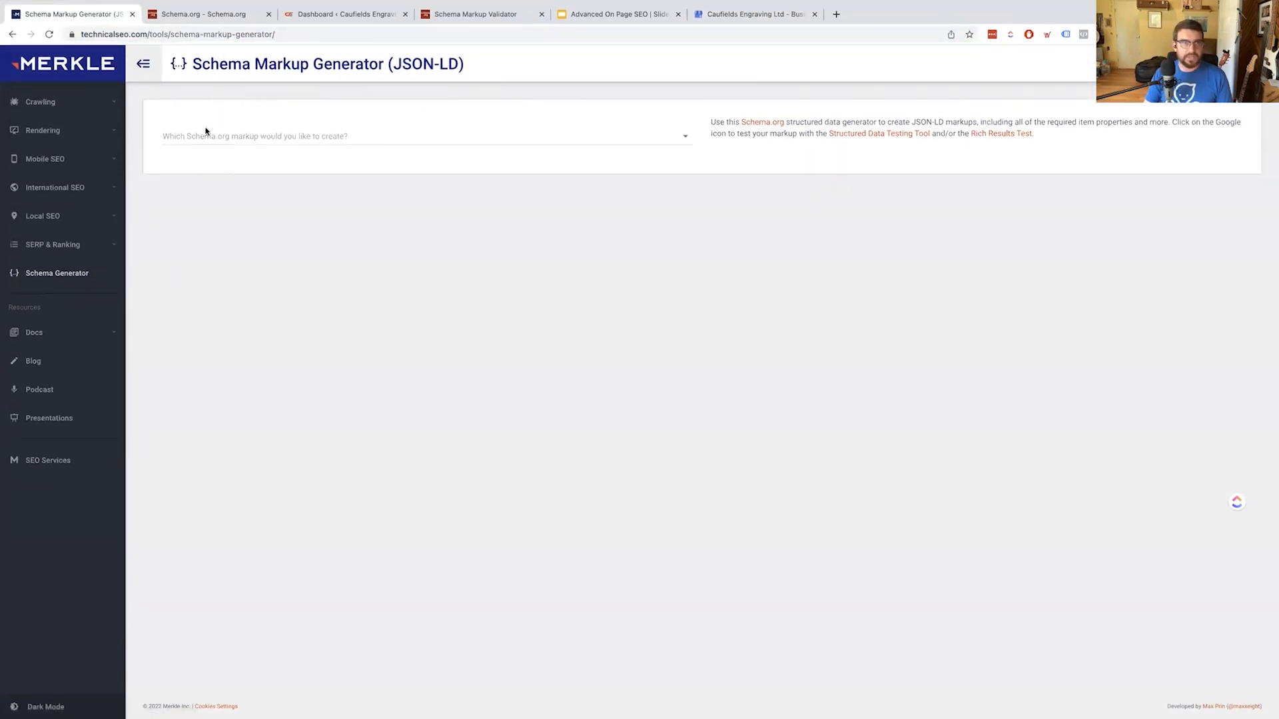
Pick Local Business from the schema markup type list to get a blank LocalBusiness form
click(256, 137)
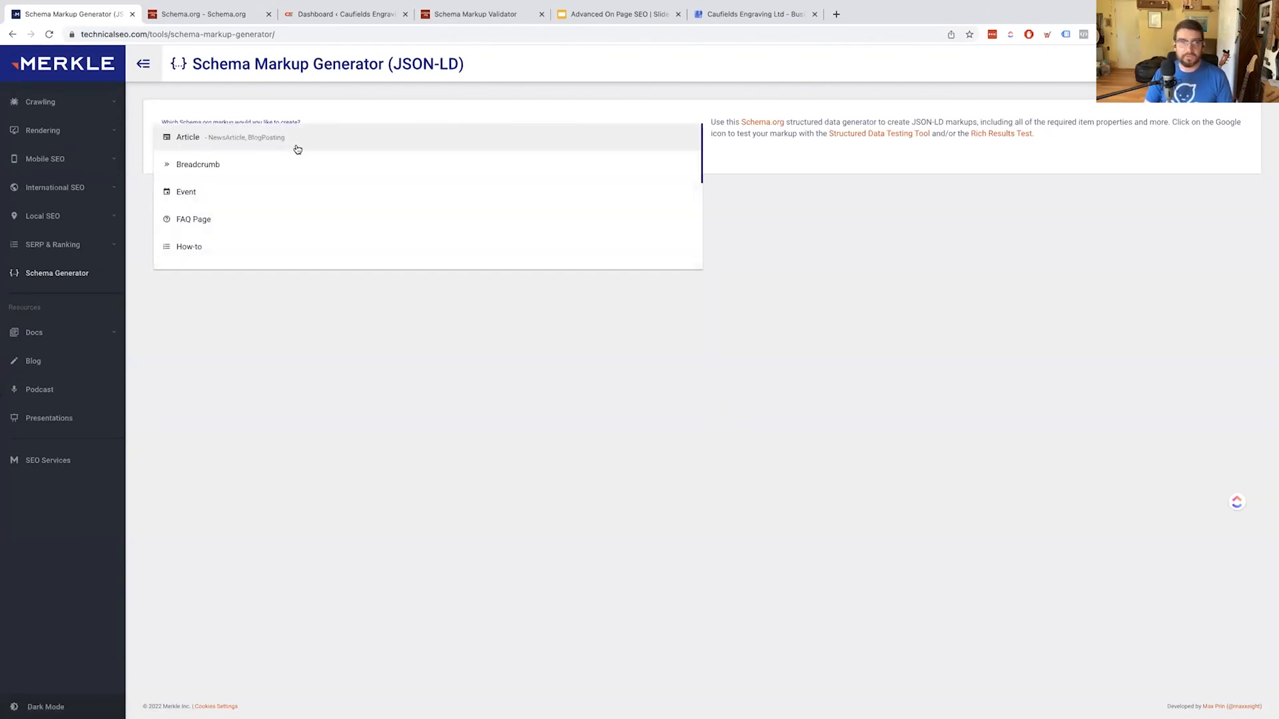
scroll(262, 170, down, 1)
scroll(260, 168, down, 1)
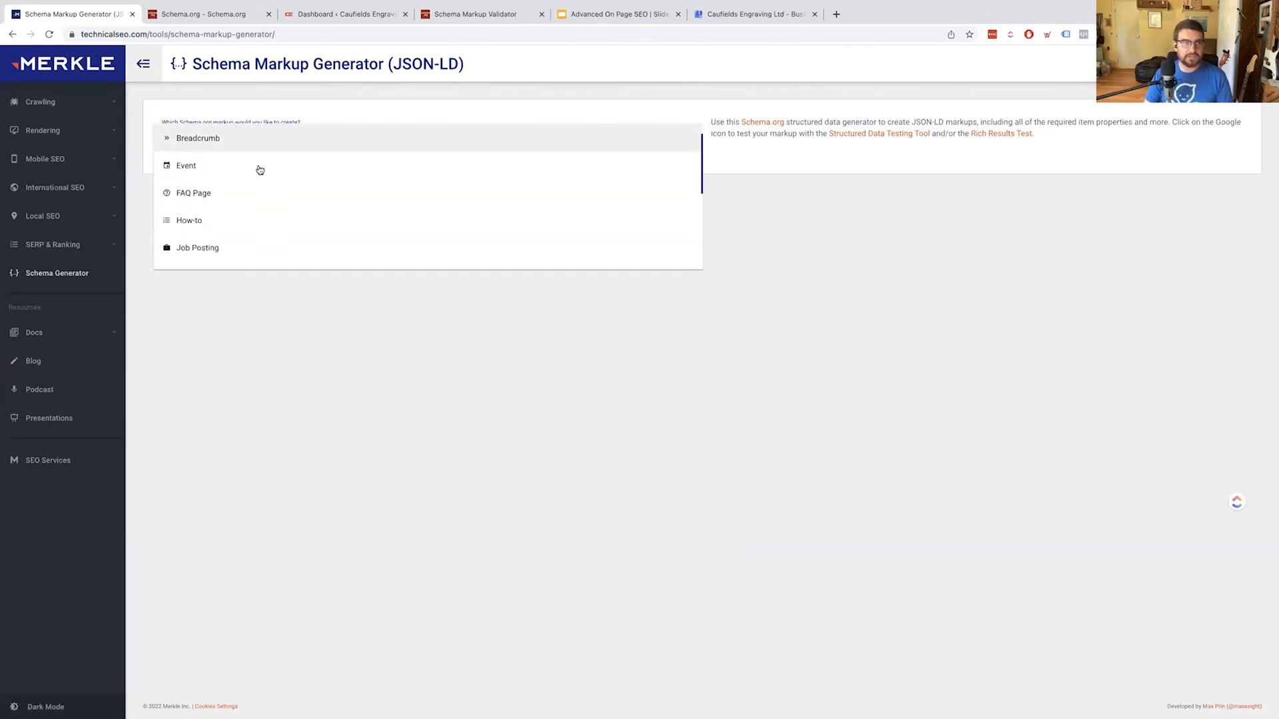
scroll(235, 237, down, 3)
scroll(233, 235, down, 1)
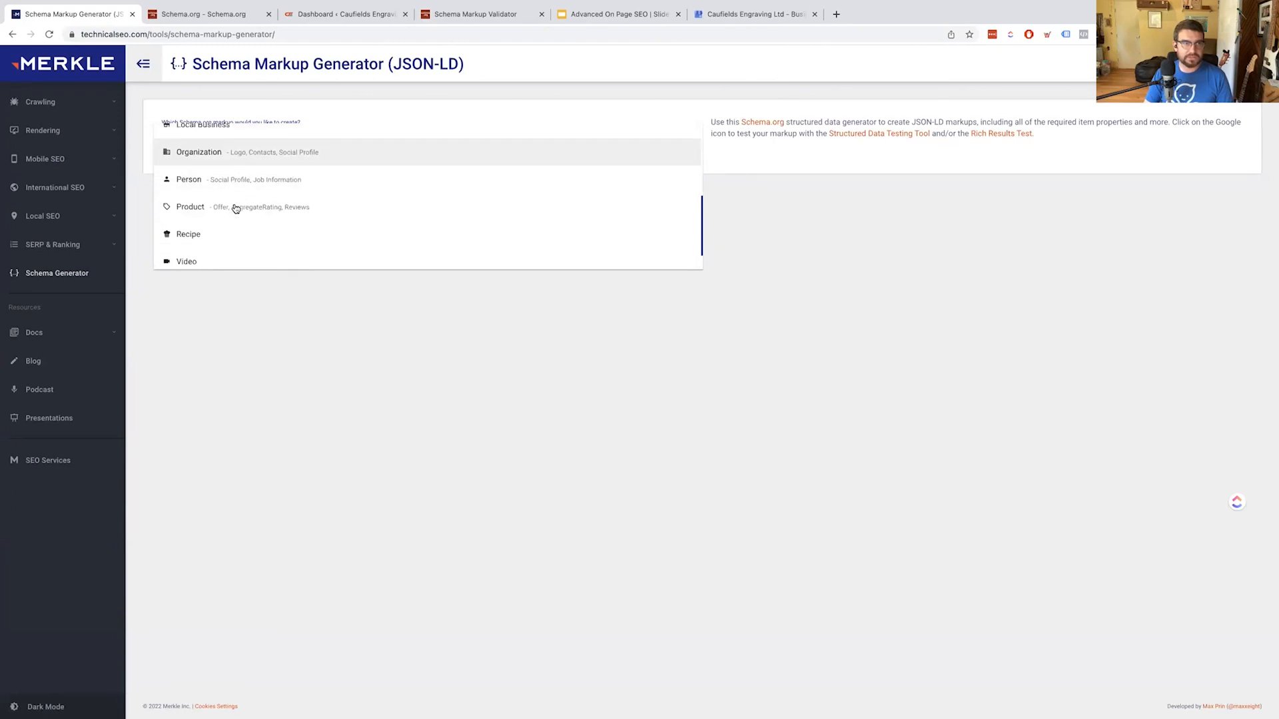
scroll(234, 207, up, 1)
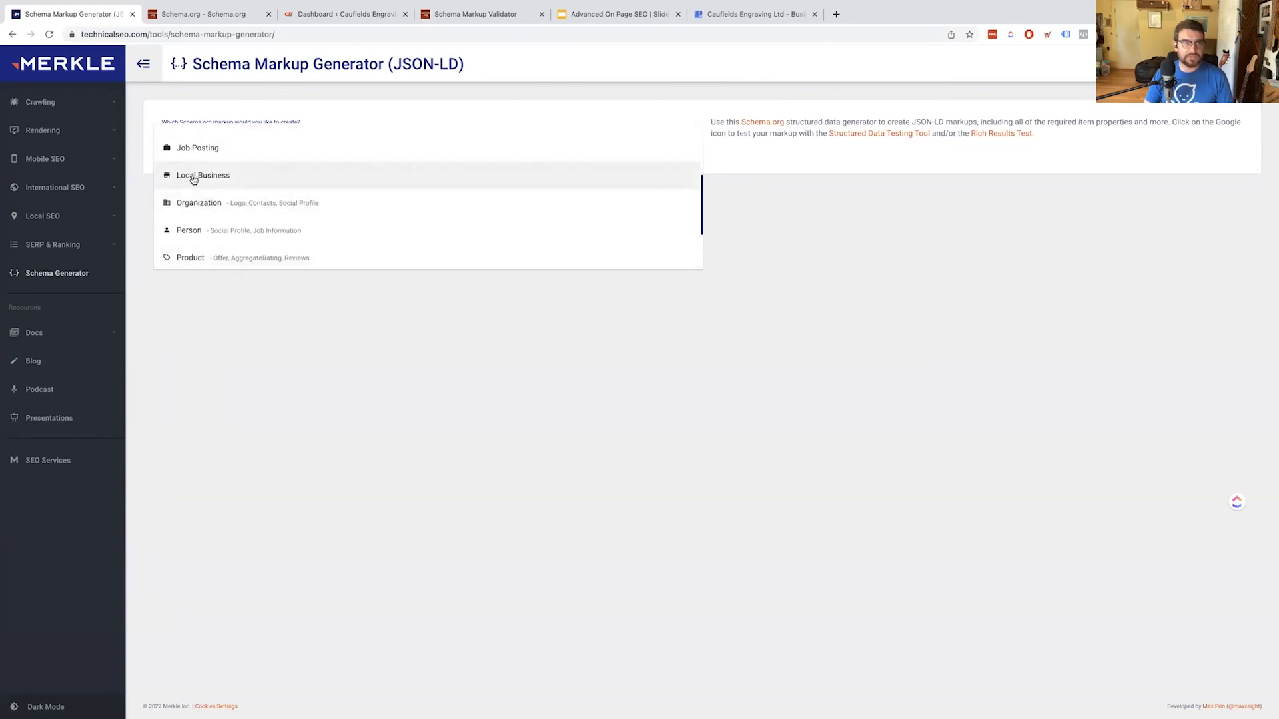
click(196, 177)
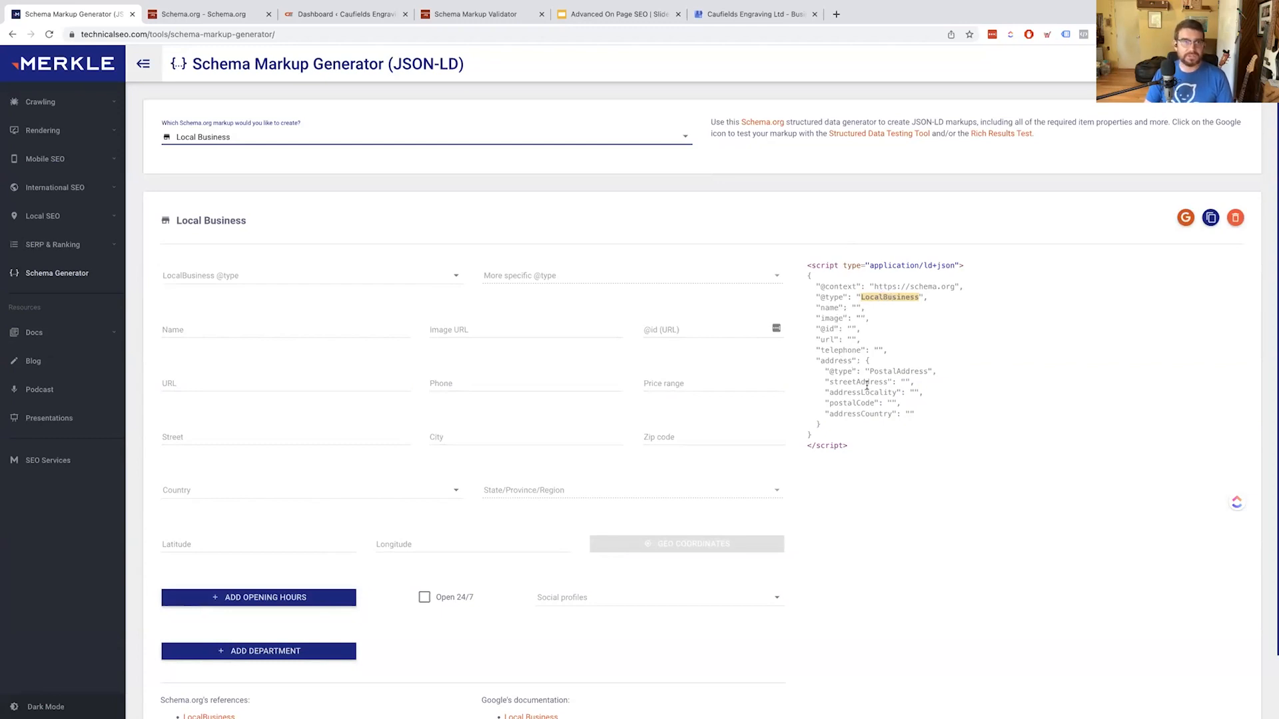
click(391, 275)
Search the business type list for 'education' and then 'school', clearing each search
scroll(294, 324, down, 5)
scroll(293, 324, down, 2)
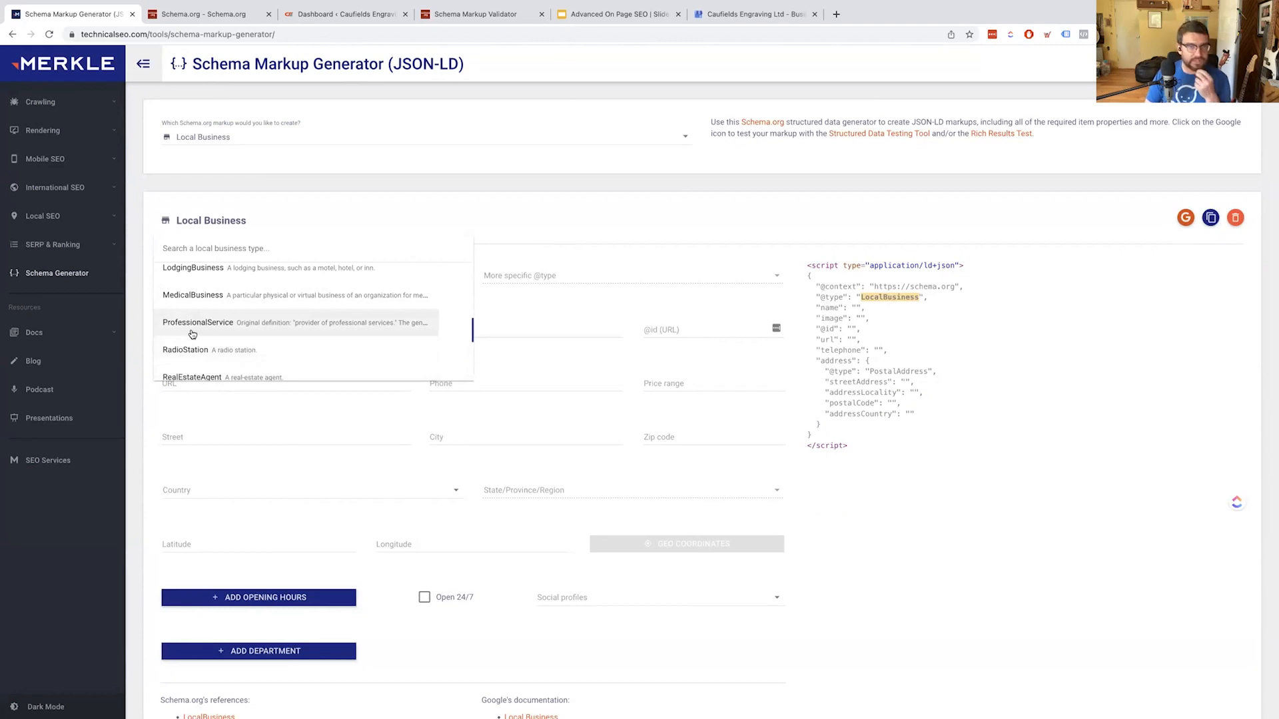
scroll(192, 334, up, 5)
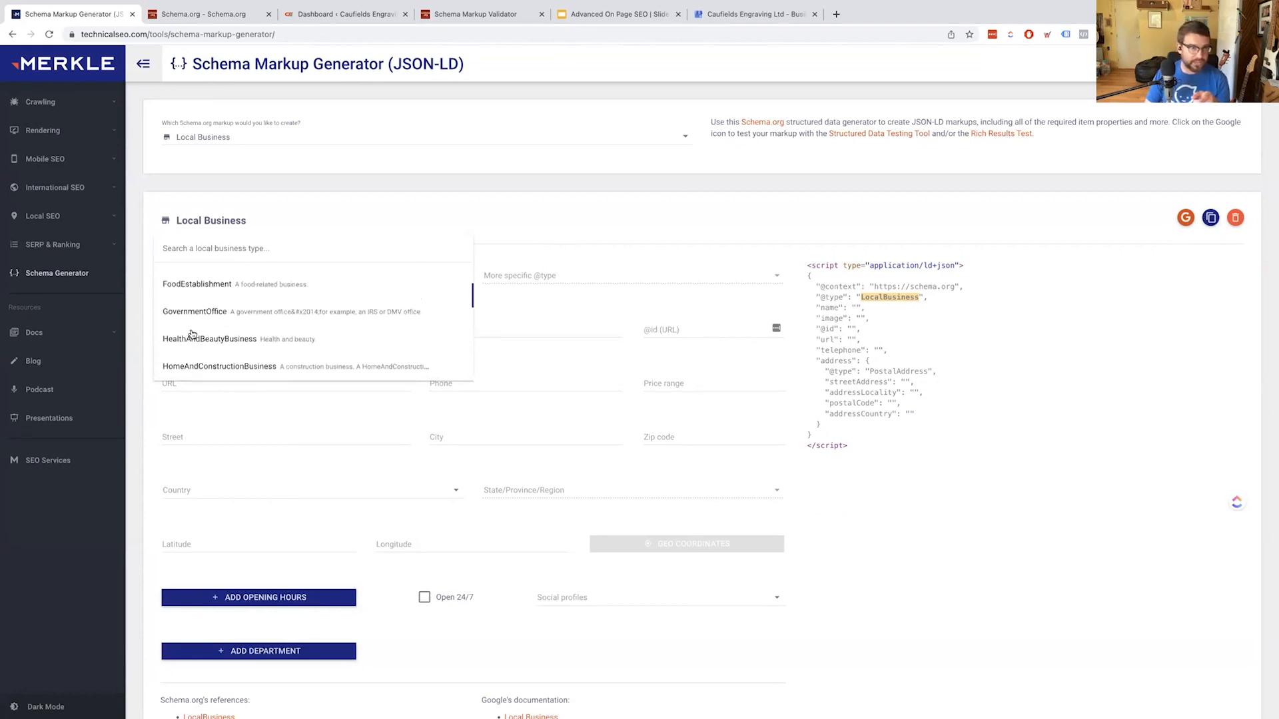
scroll(192, 334, up, 4)
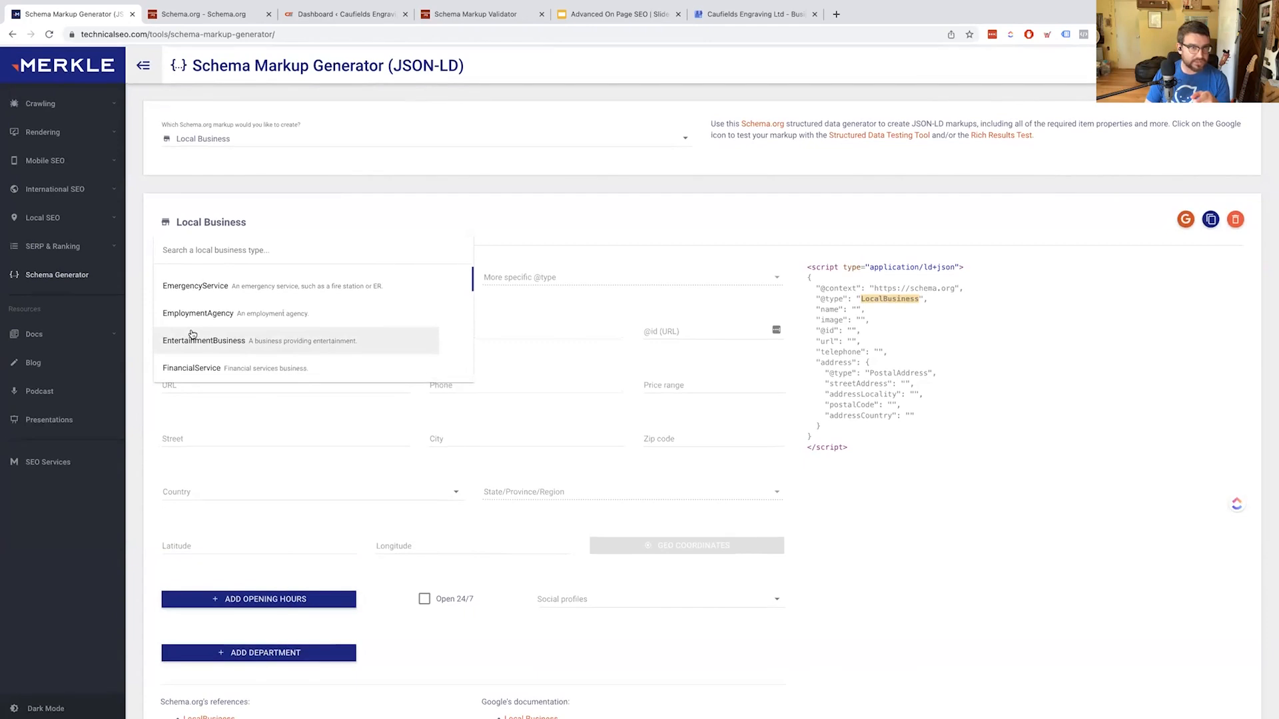
scroll(194, 332, up, 1)
scroll(195, 330, down, 1)
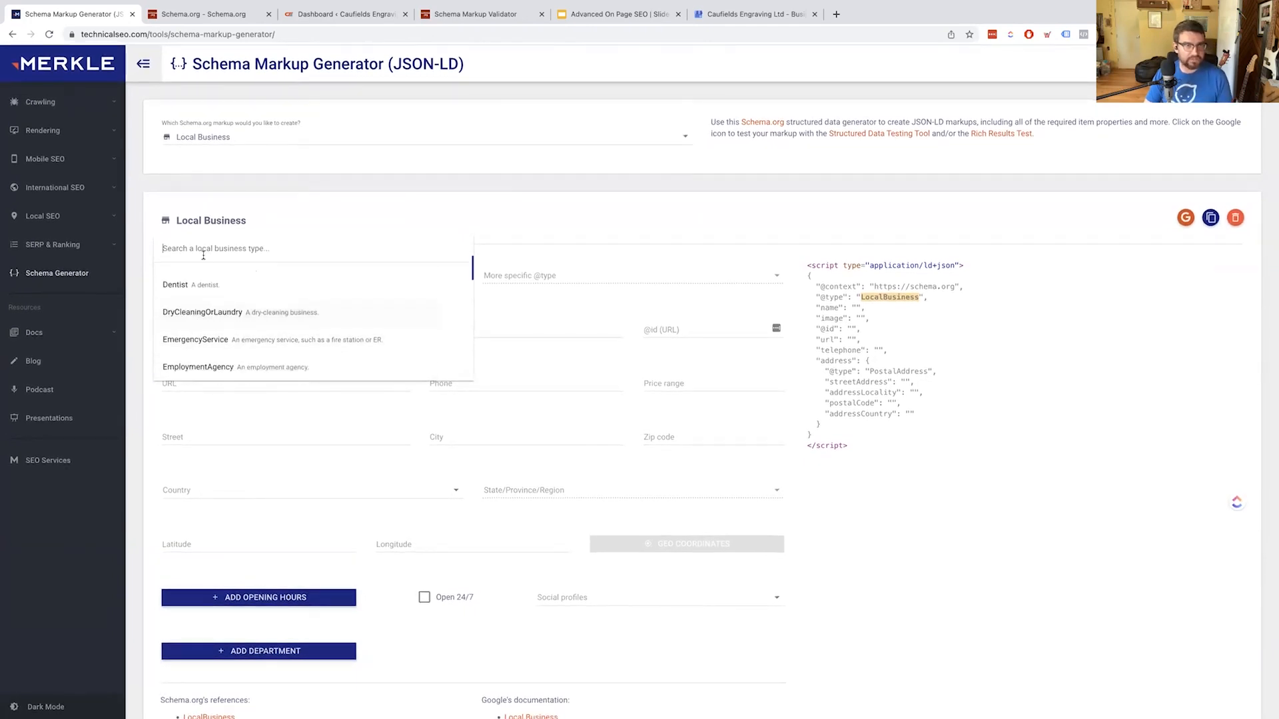
text(education)
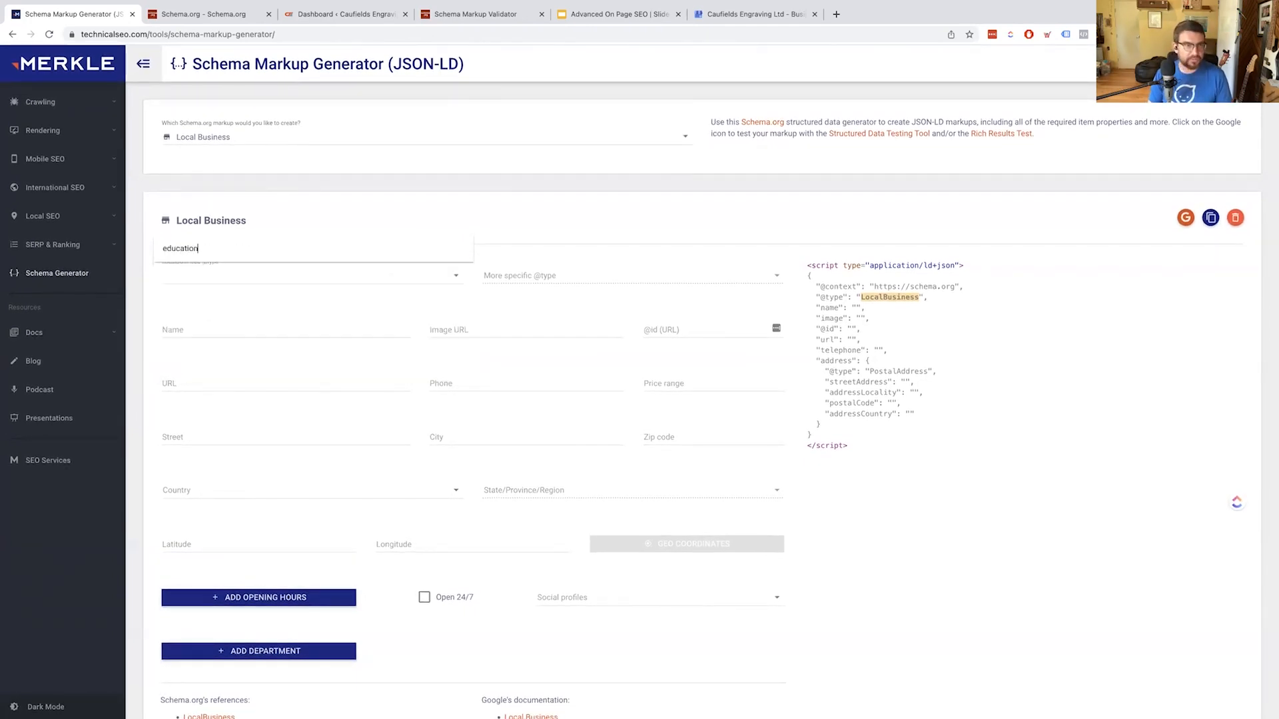
key(ctrl+a)
key(BackSpace)
text(s)
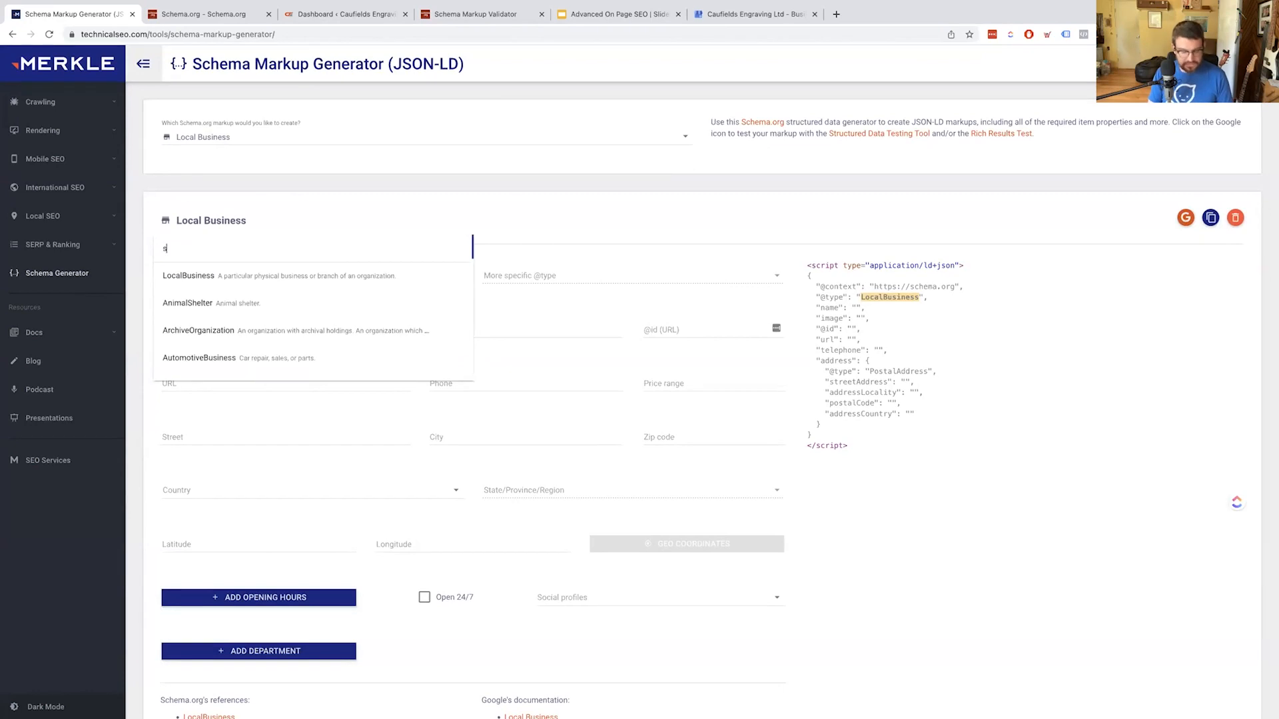
text(chool)
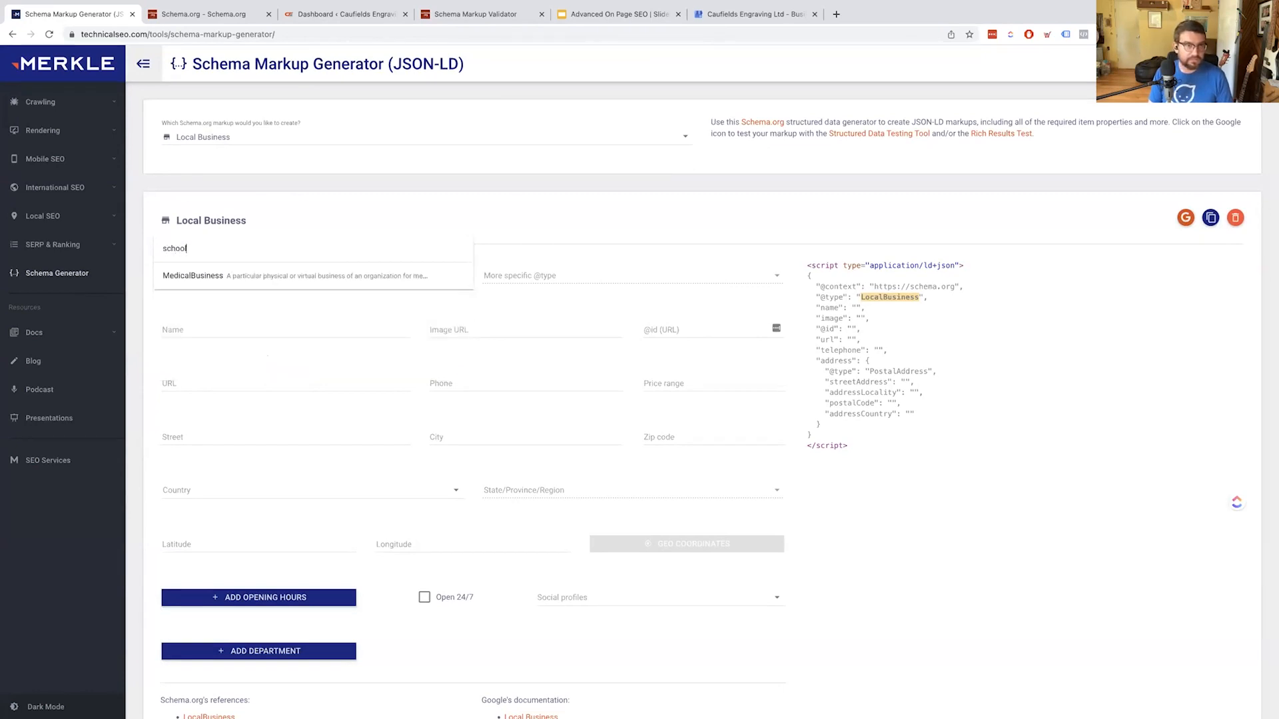
key(ctrl+a)
key(BackSpace)
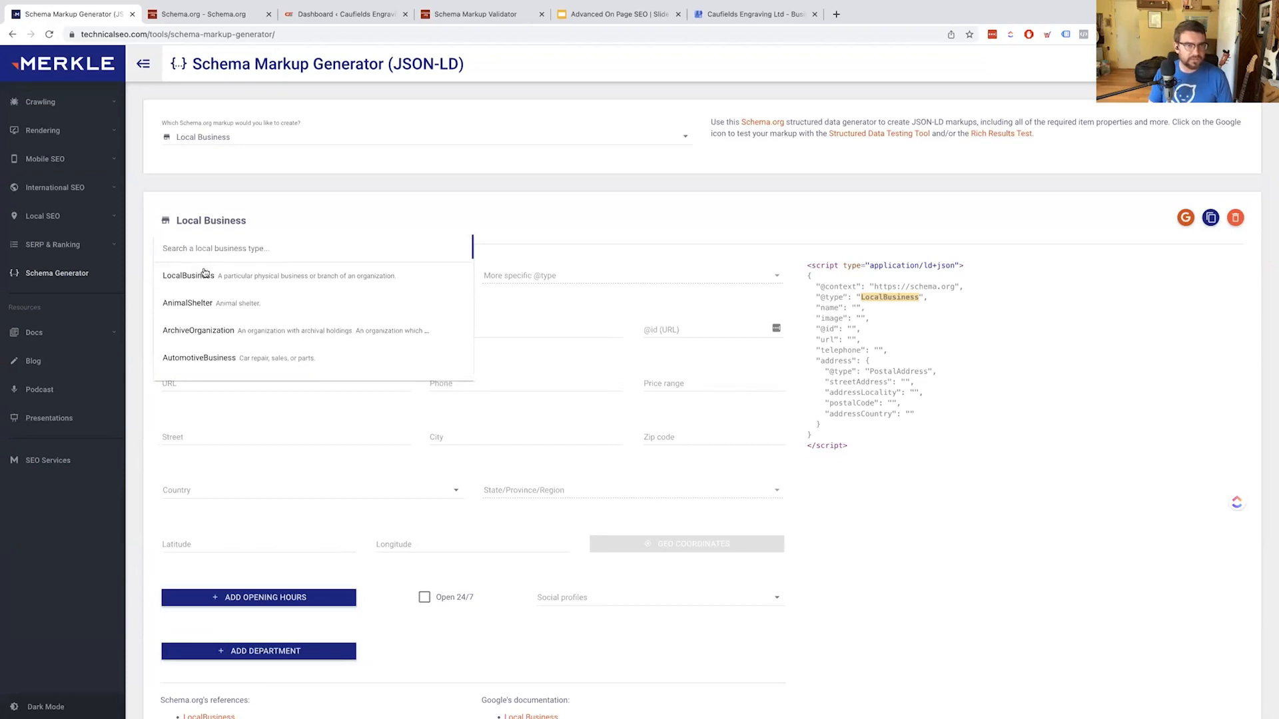
Scroll the business type list and select ProfessionalService
scroll(205, 288, down, 2)
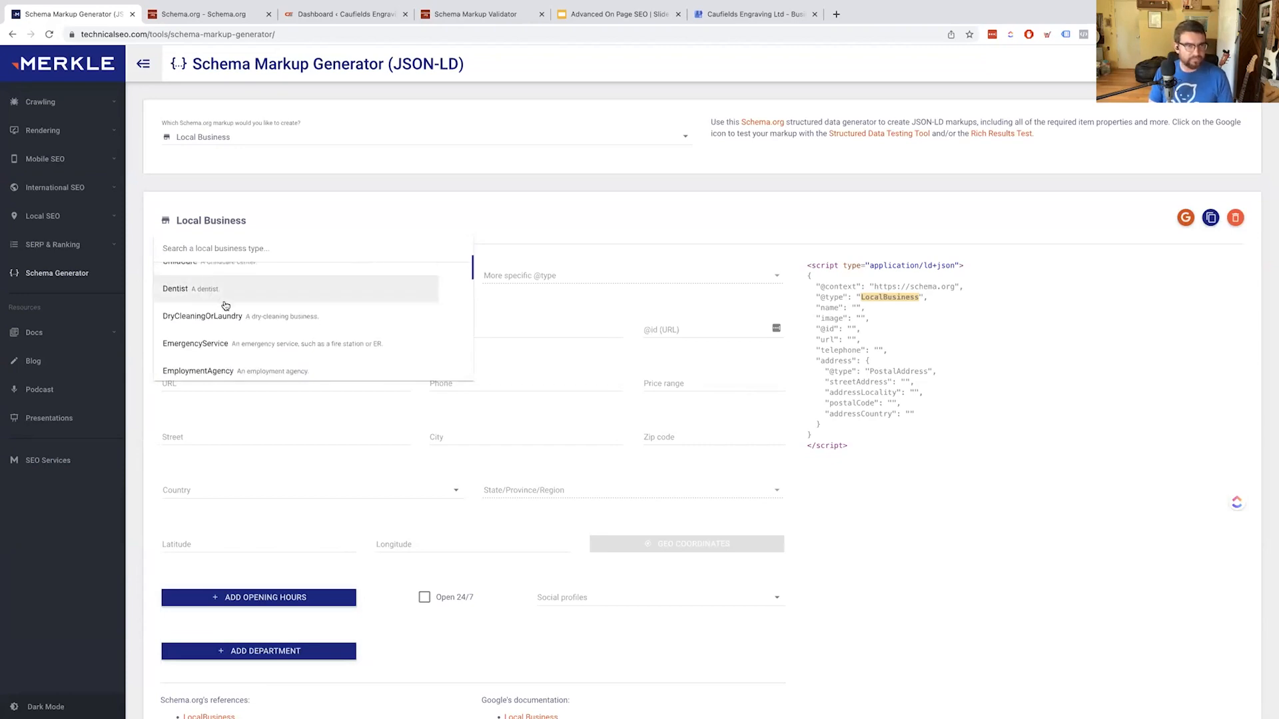
scroll(227, 305, down, 4)
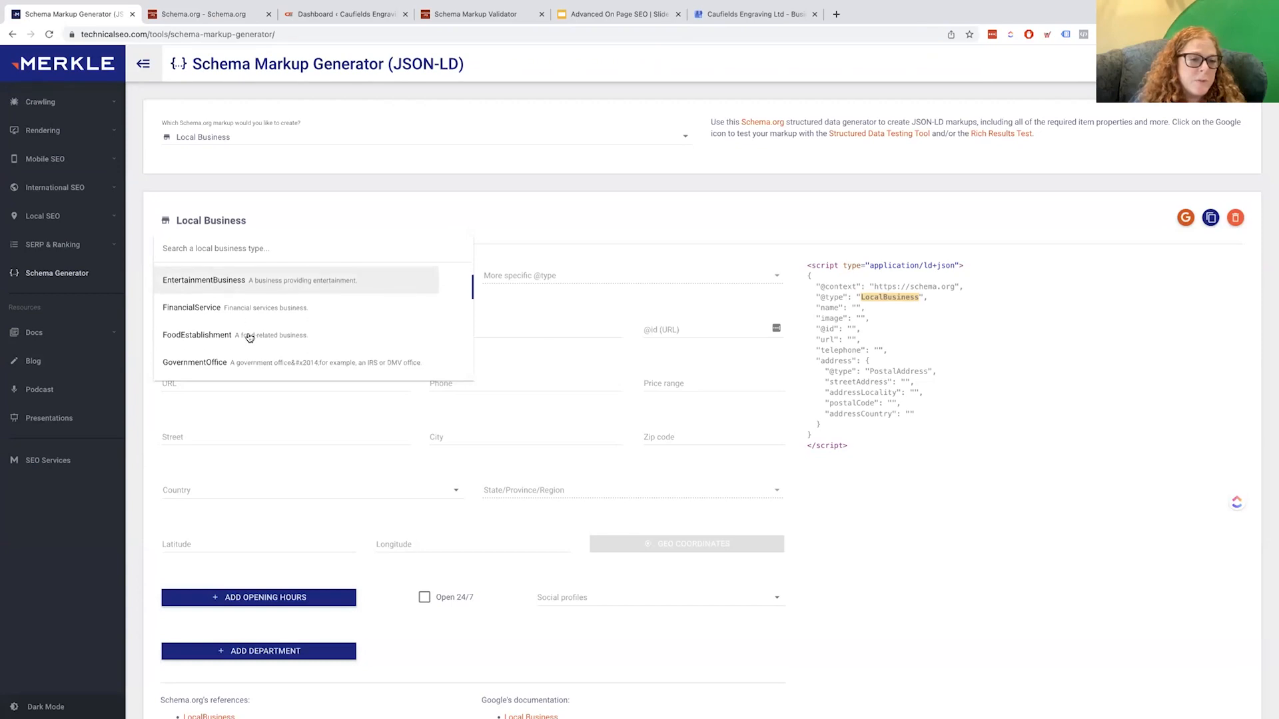
scroll(247, 340, down, 3)
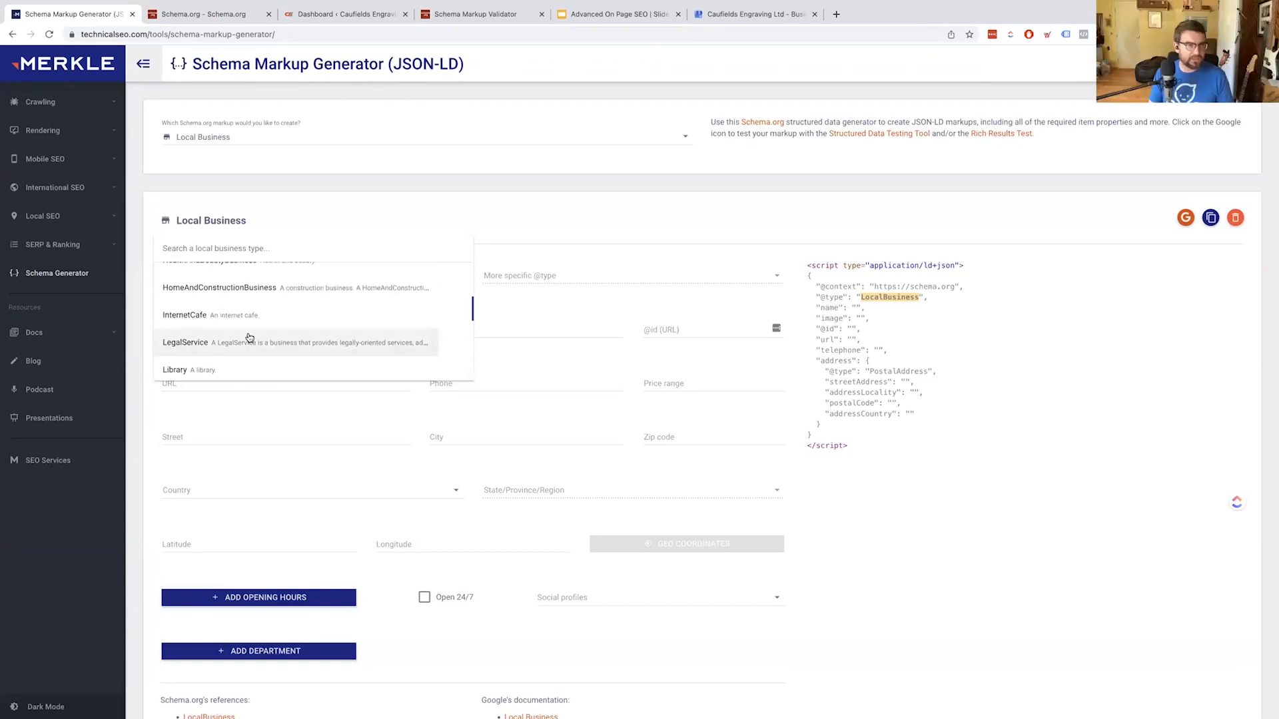
scroll(246, 342, down, 4)
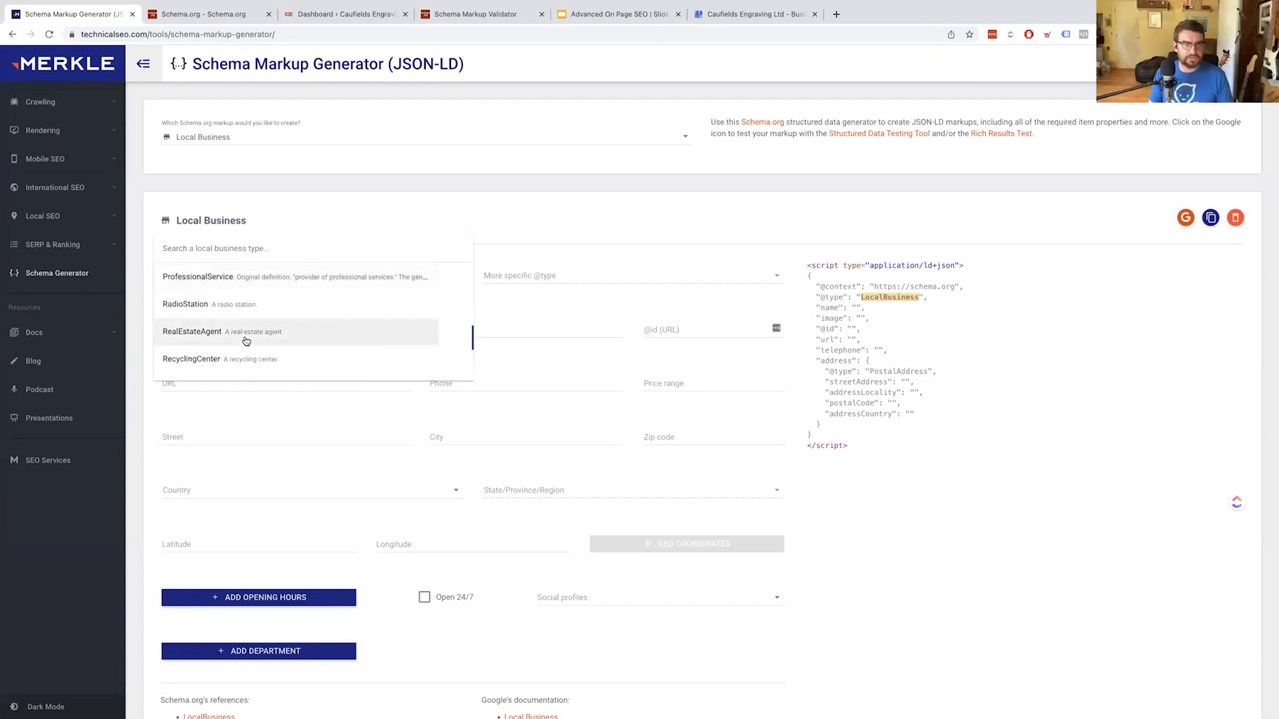
click(324, 281)
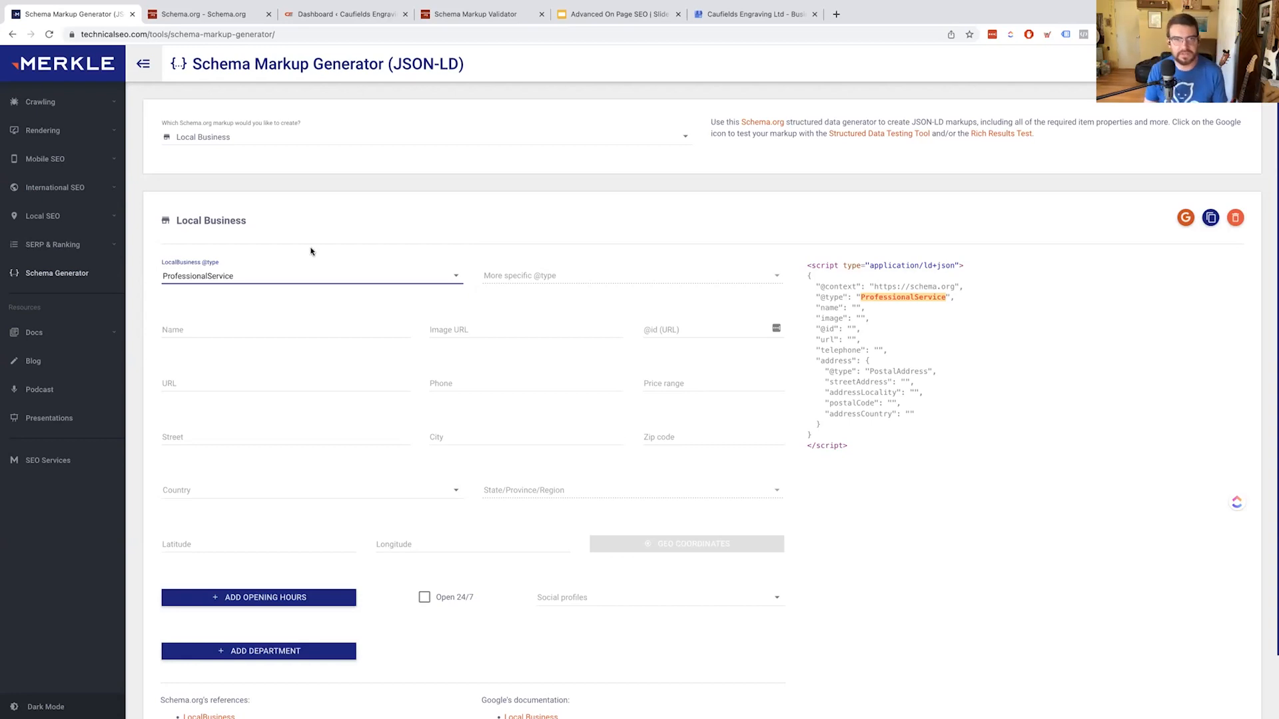
Put the cursor in the ProfessionalService form's Name field, ready for the business name
click(554, 279)
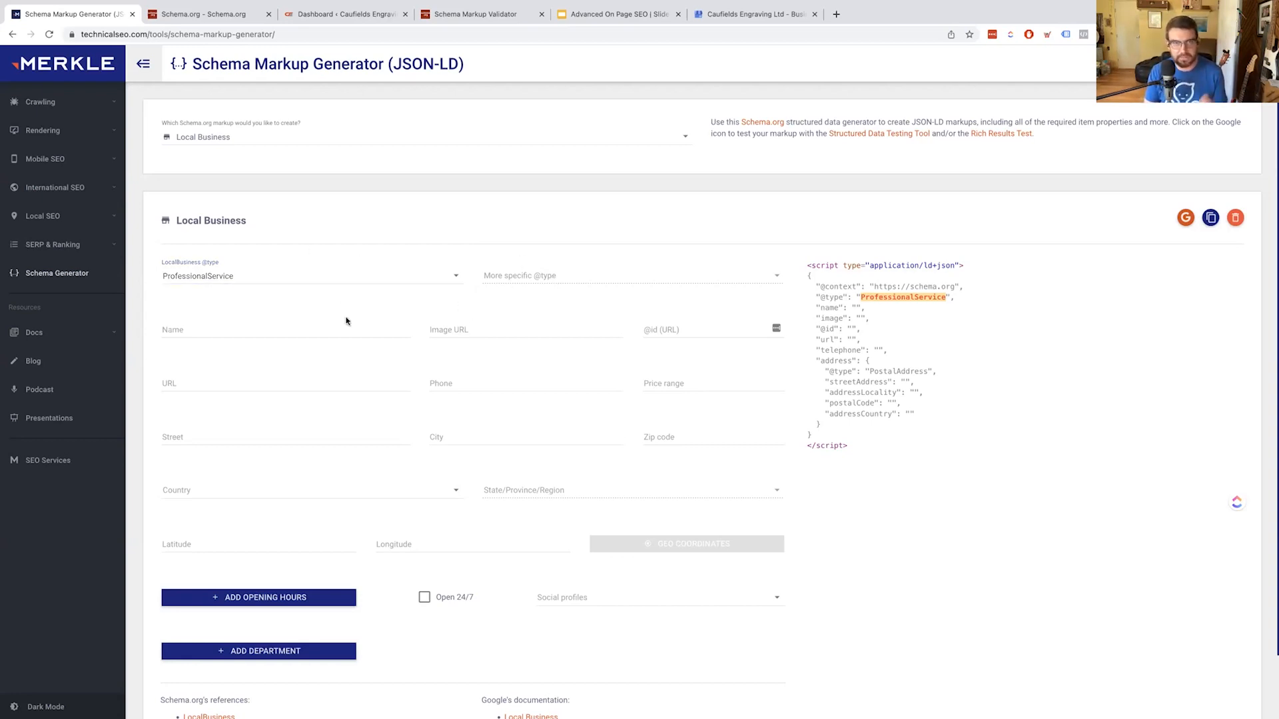
click(240, 331)
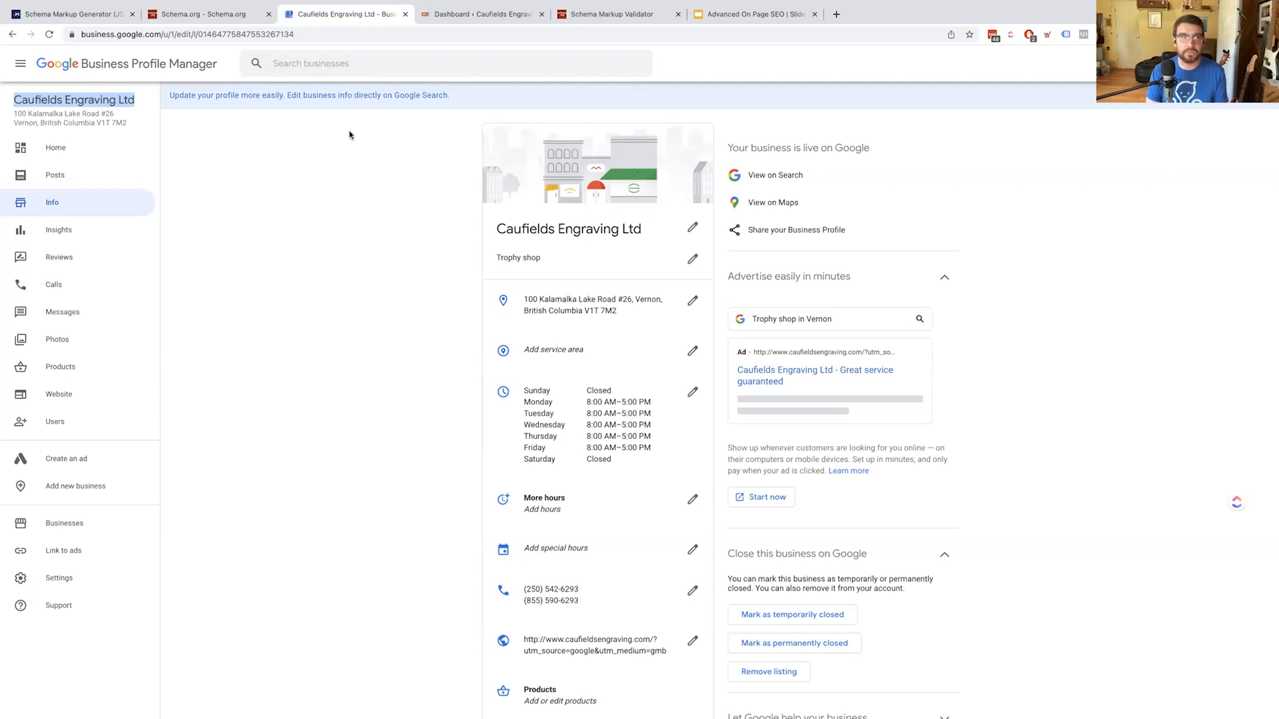
Paste 'Caufields Engraving Ltd' as the business name, then switch to the WordPress dashboard
key(ctrl+shift+Tab)
key(ctrl+Tab)
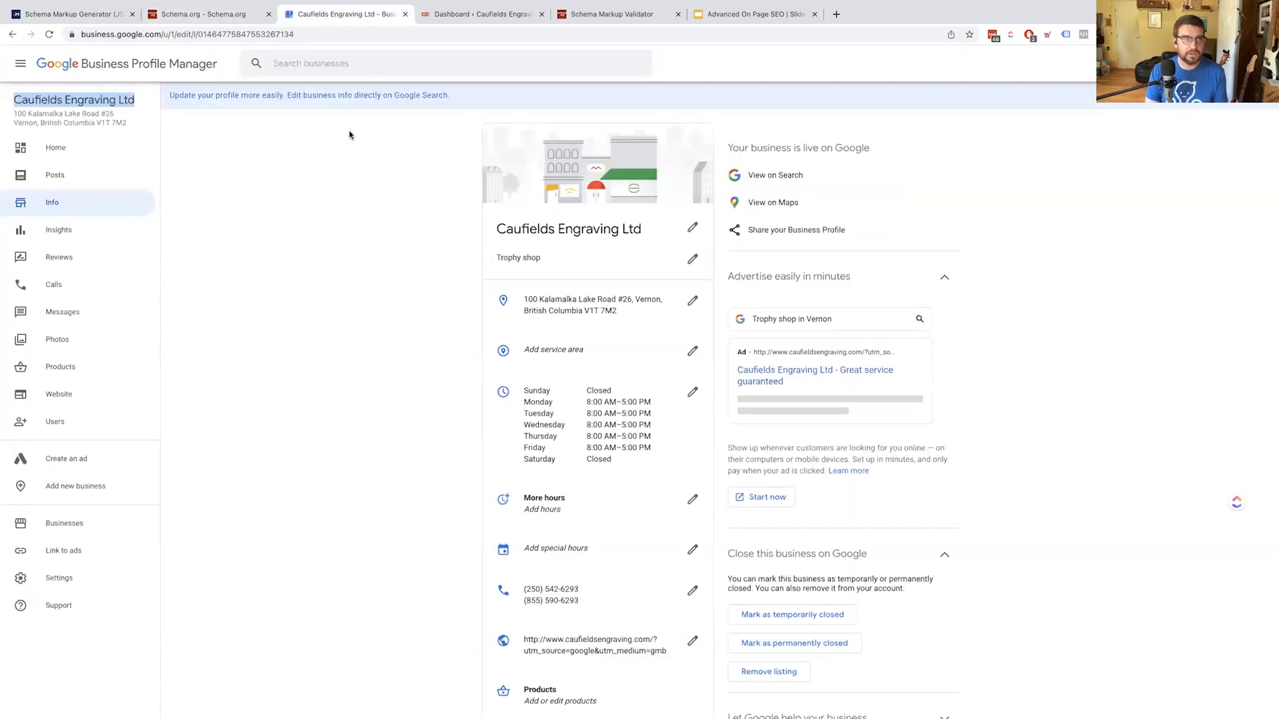
drag(209, 14, 498, 14)
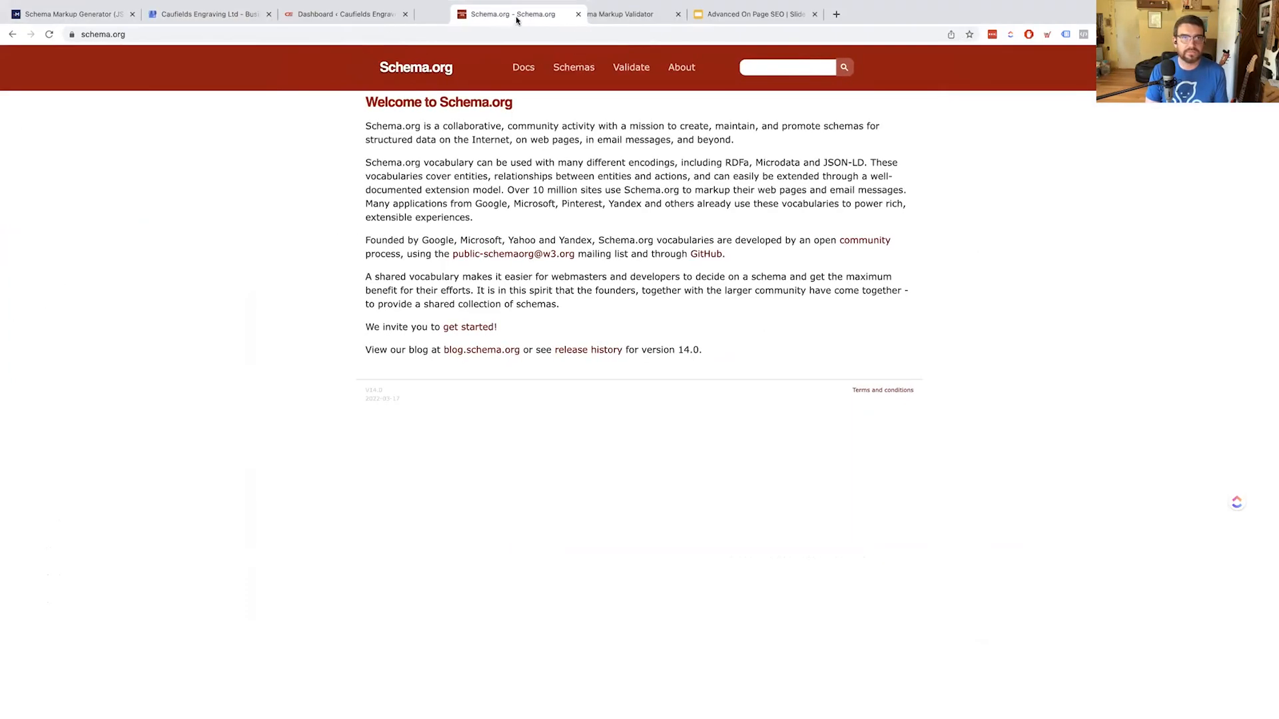
click(48, 15)
click(227, 324)
text(Caufields Engraving Ltd)
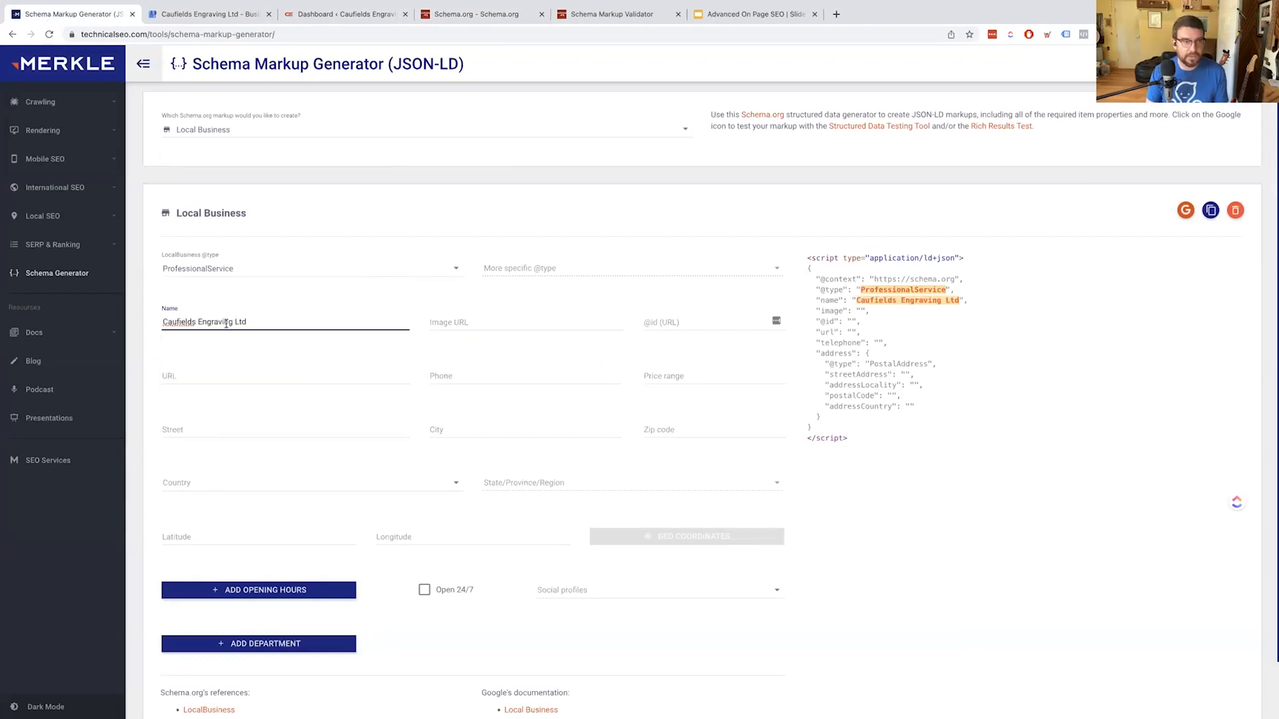
key(Tab)
key(ctrl+Tab)
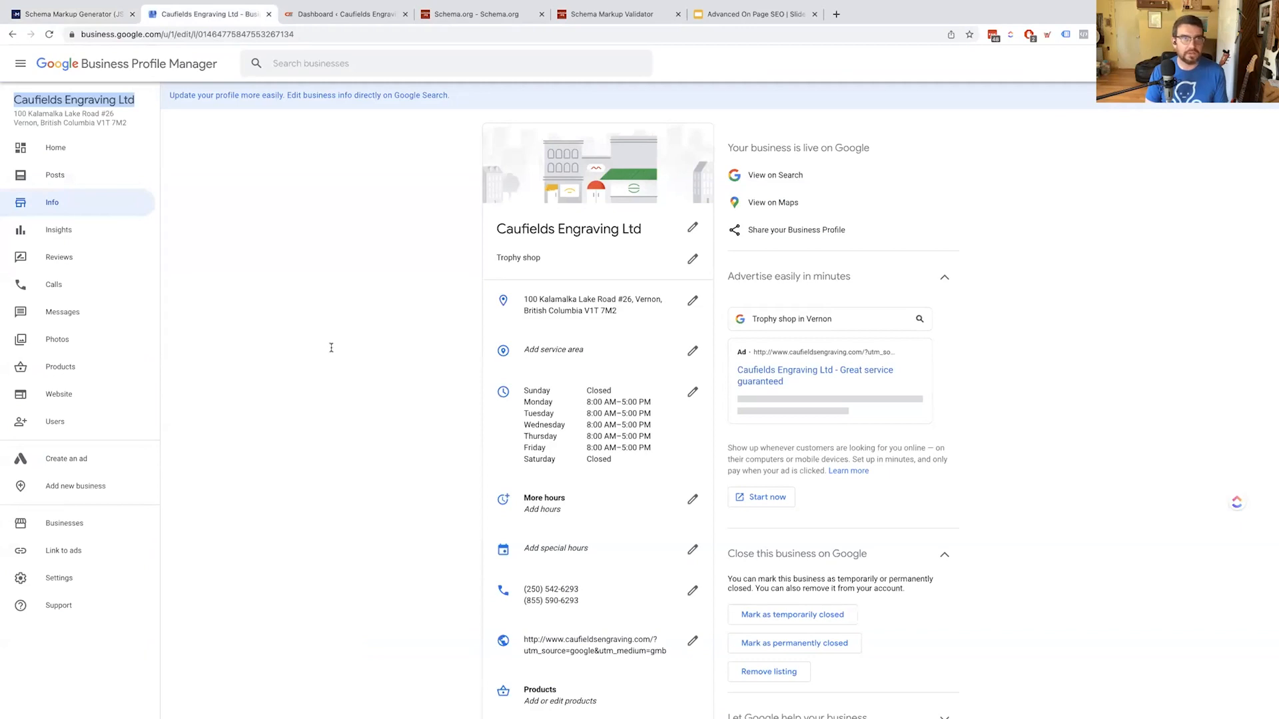
key(ctrl+Tab)
mouse_move(32, 166)
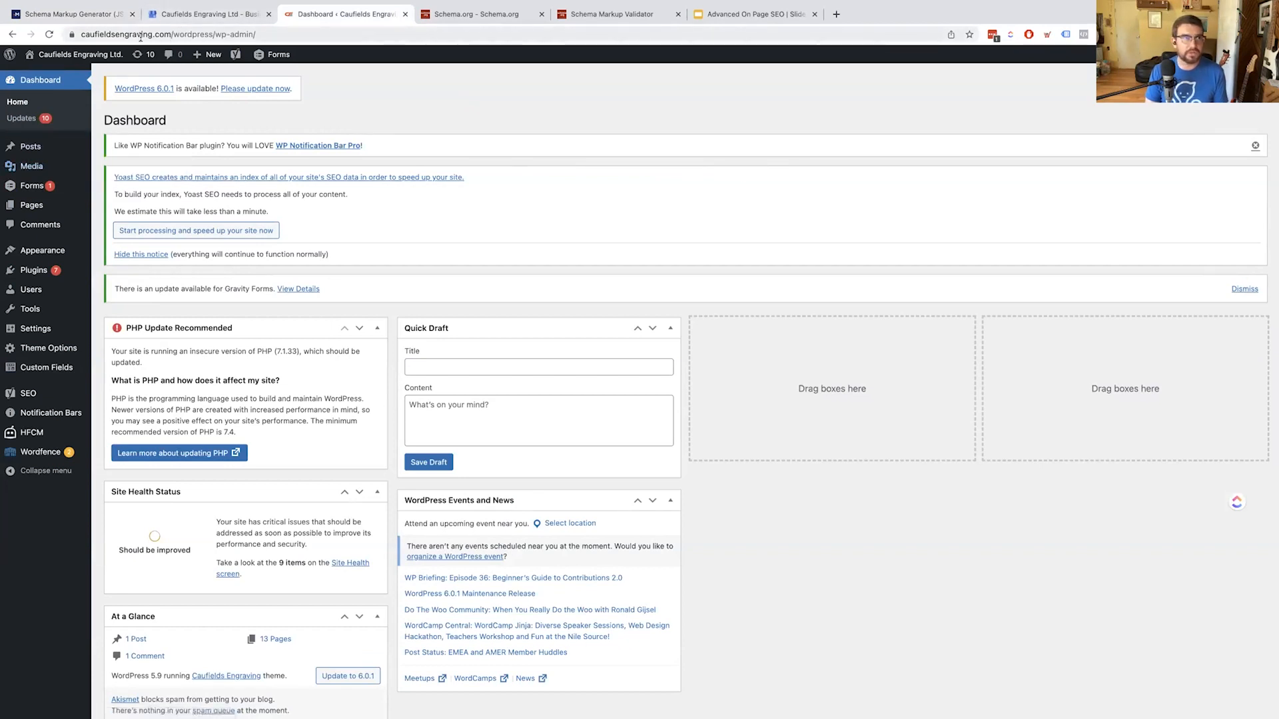
Open the live Caufields Engraving homepage in a new tab from the WordPress dashboard
click(162, 32)
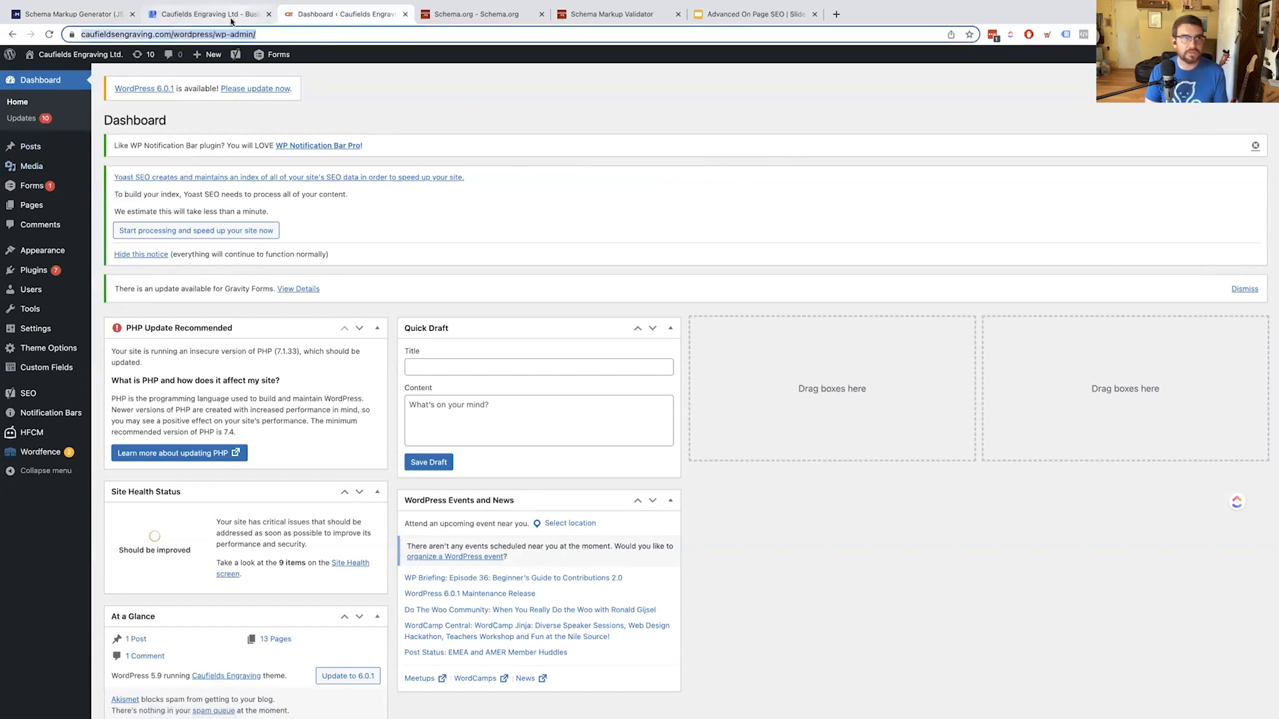
click(159, 32)
drag(200, 34, 81, 34)
right_click(47, 70)
click(90, 80)
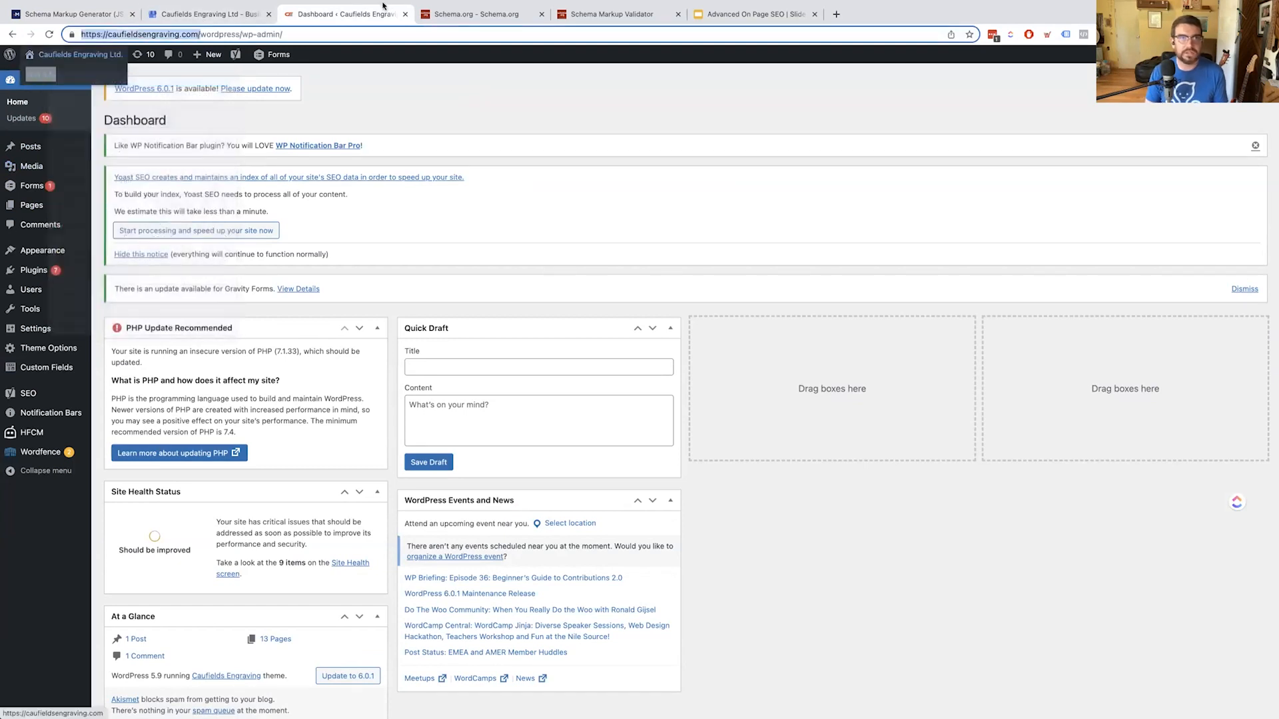
click(436, 45)
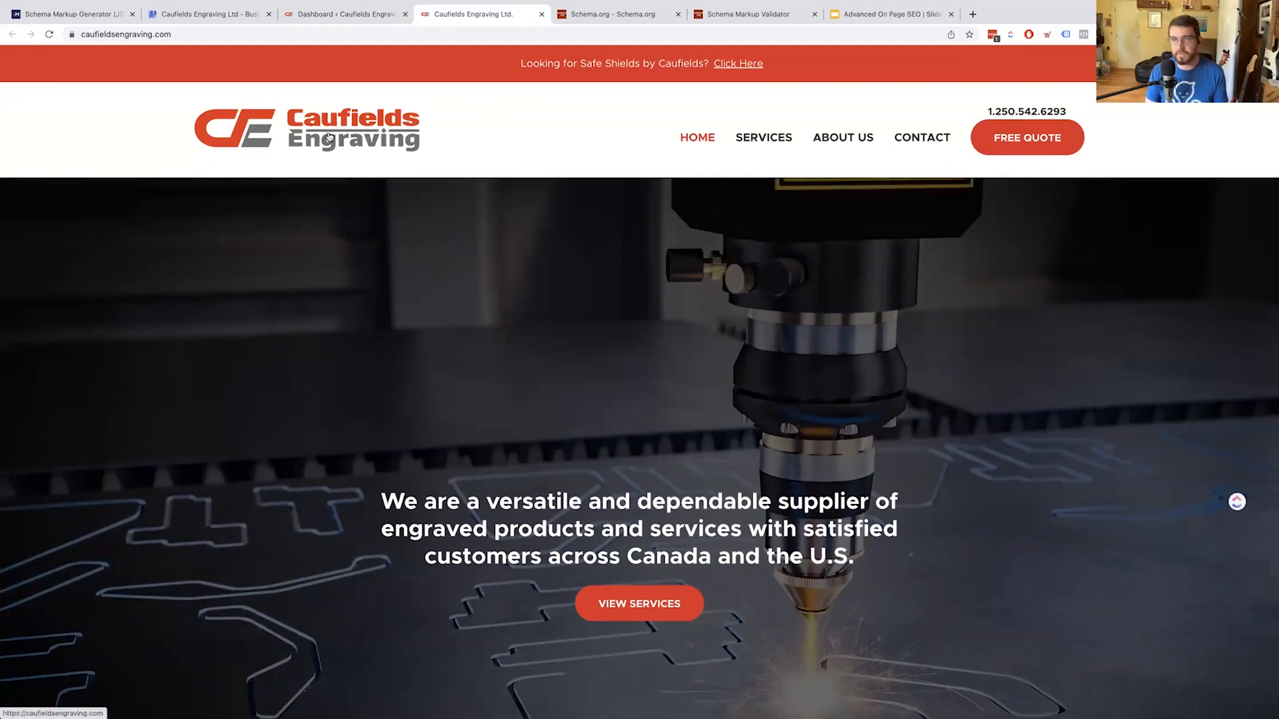
right_click(352, 141)
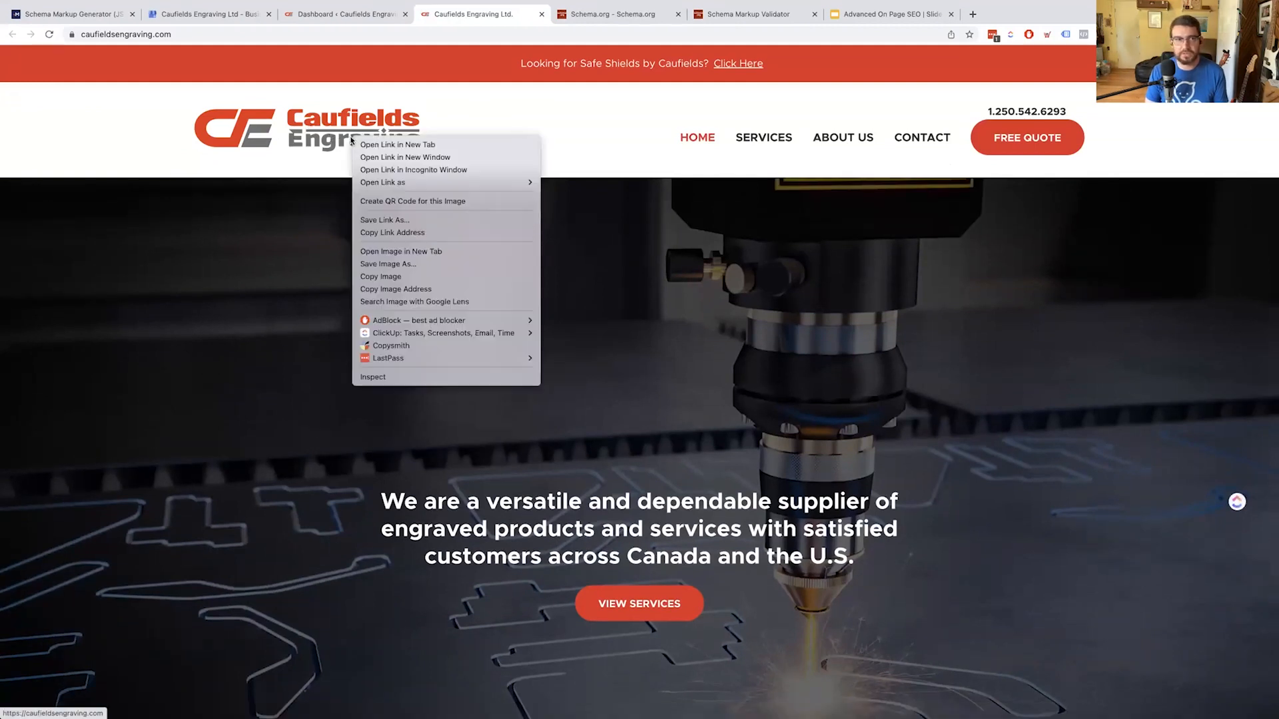
click(414, 234)
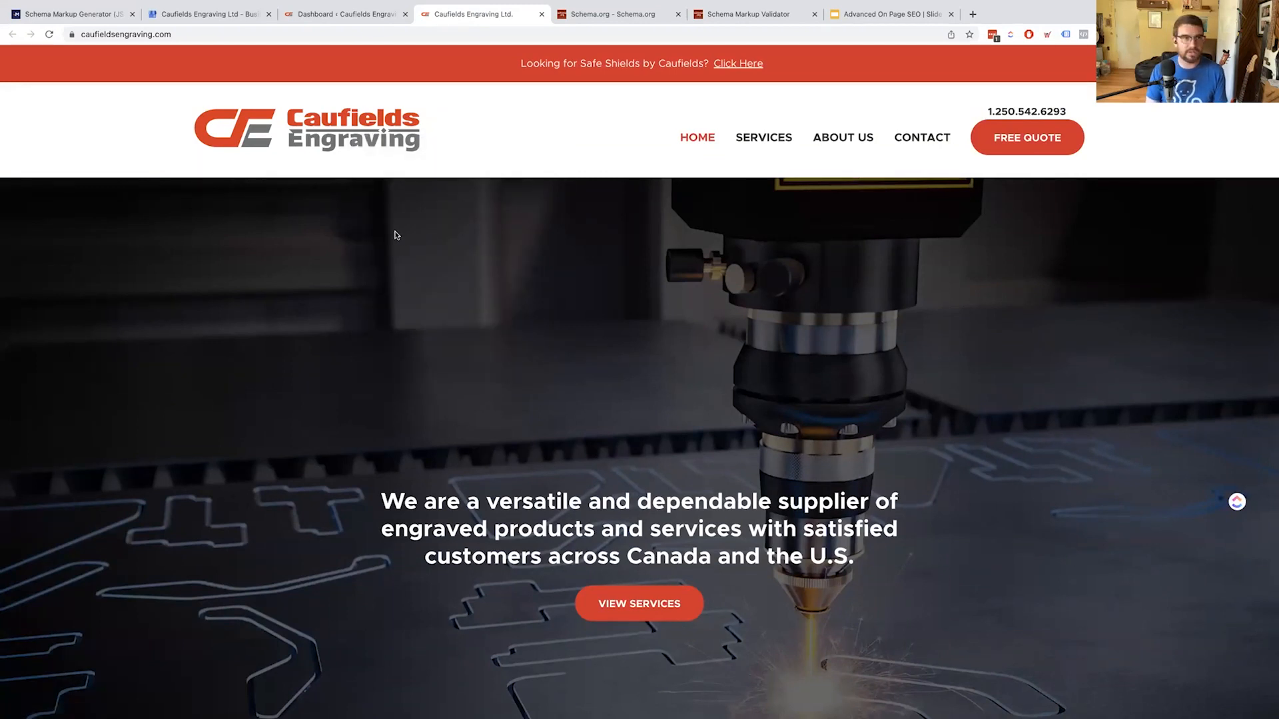
key(ctrl+shift+Tab)
key(ctrl+shift+Tab)
key(ctrl+shift+Tab)
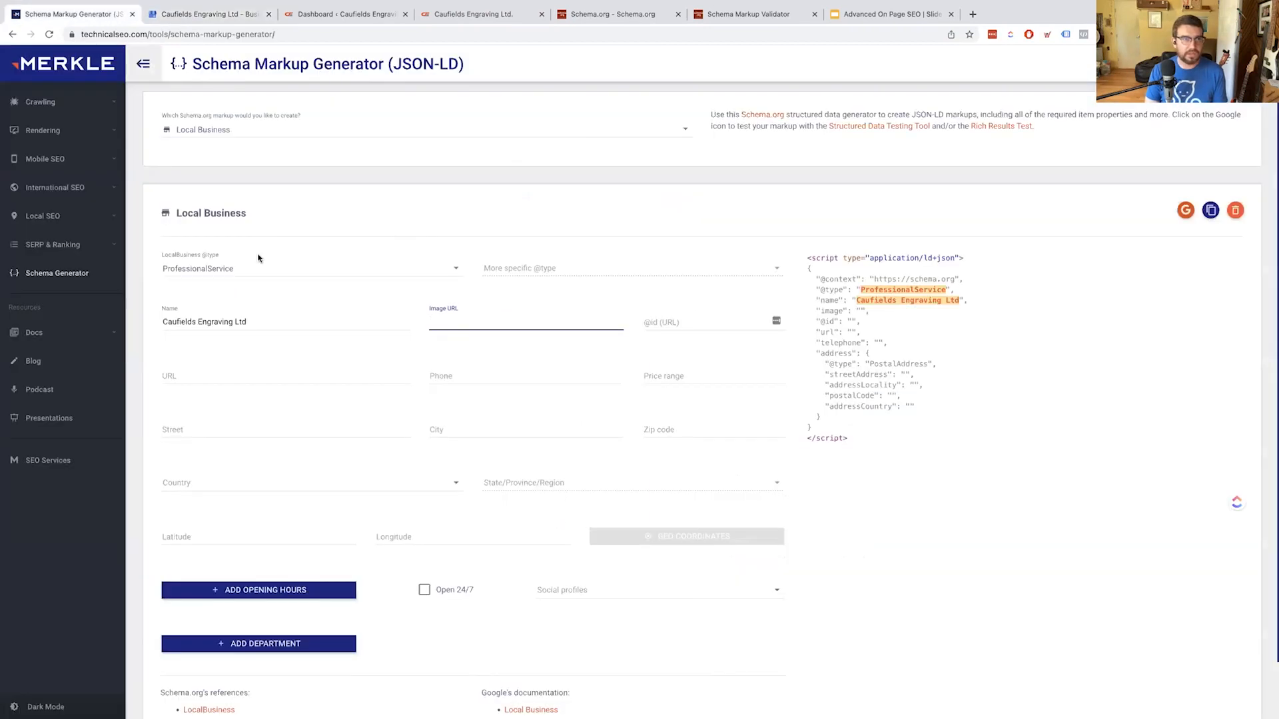
key(ctrl+v)
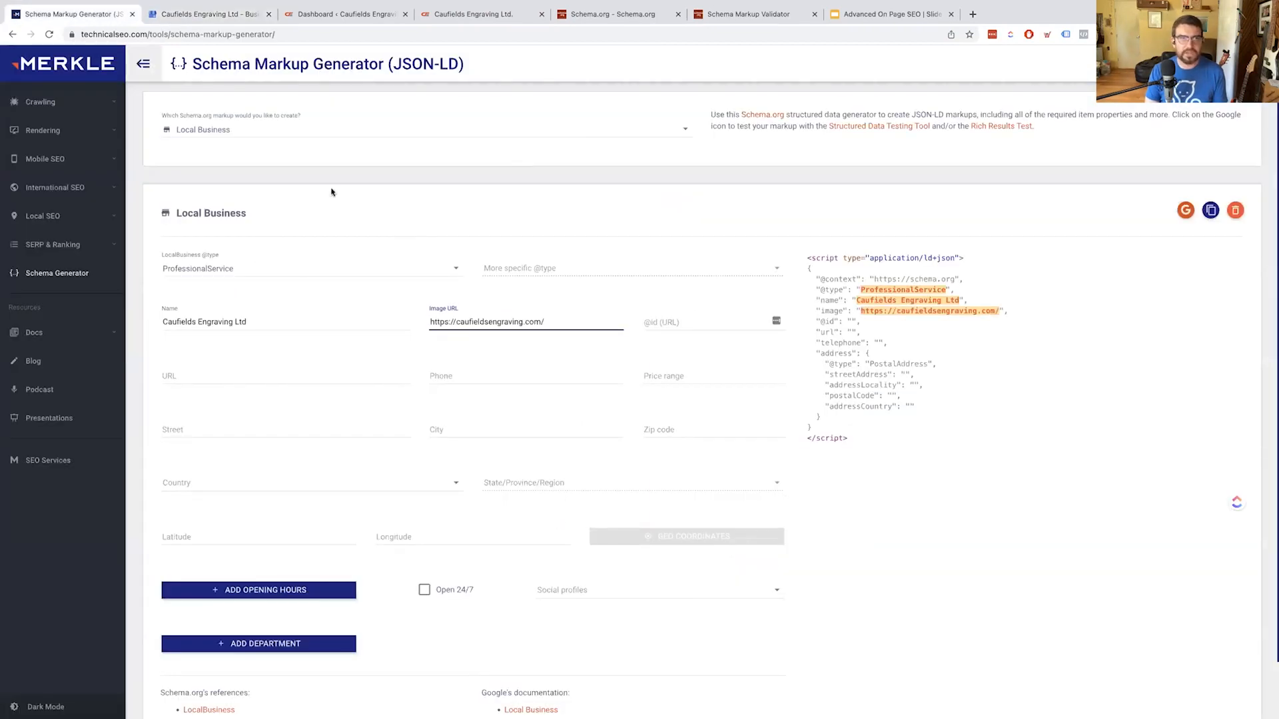
Copy the logo's own image address and paste it into the Image URL field
click(473, 14)
right_click(343, 136)
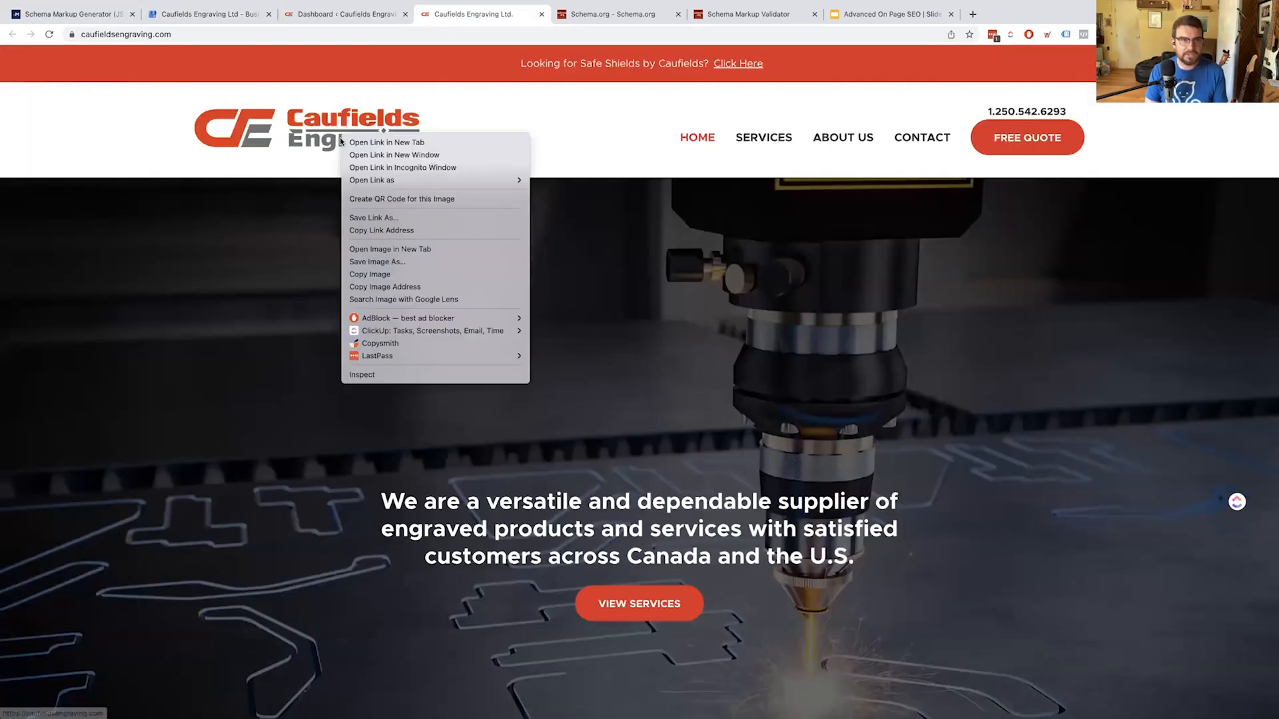
click(373, 286)
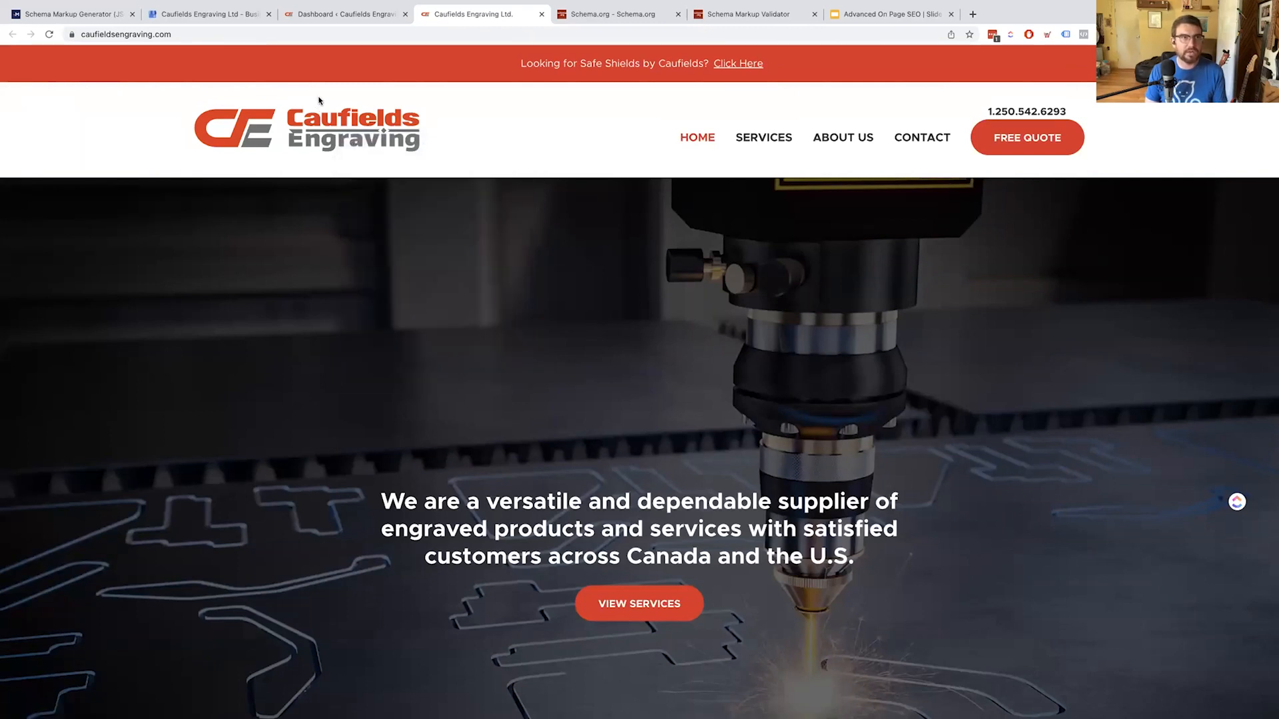
key(super+1)
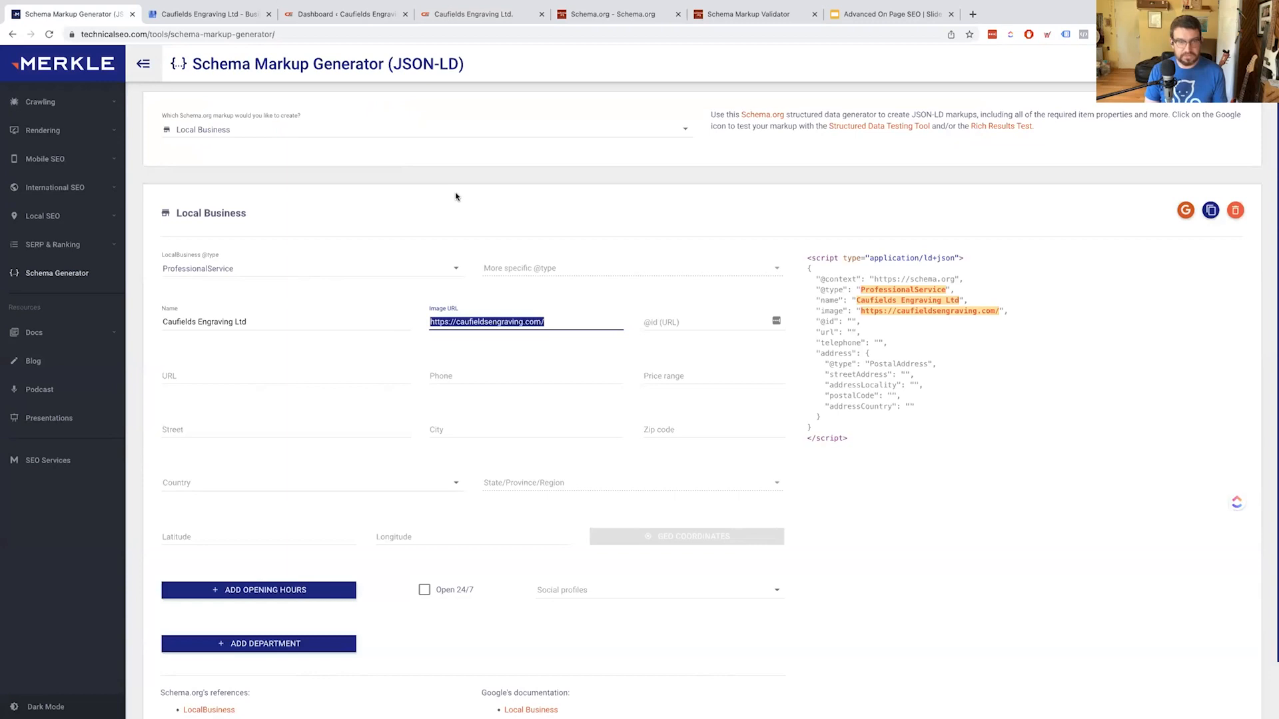
key(super+v)
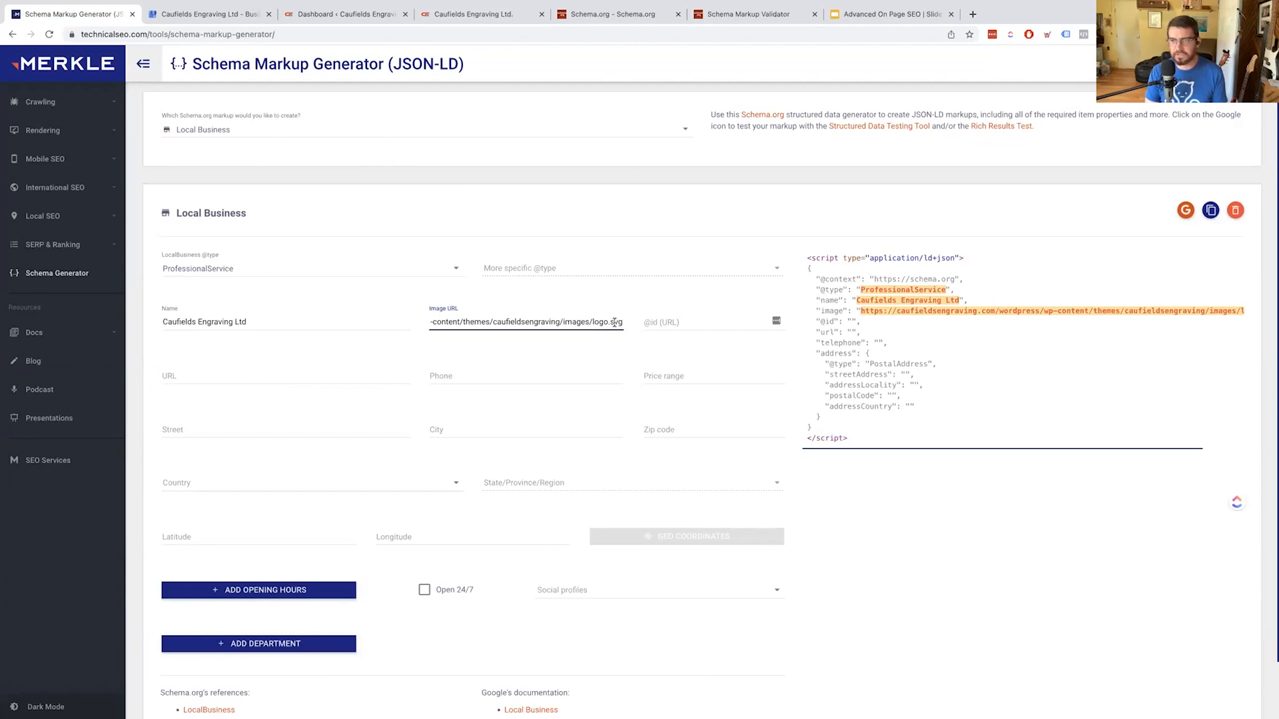
drag(588, 322, 670, 335)
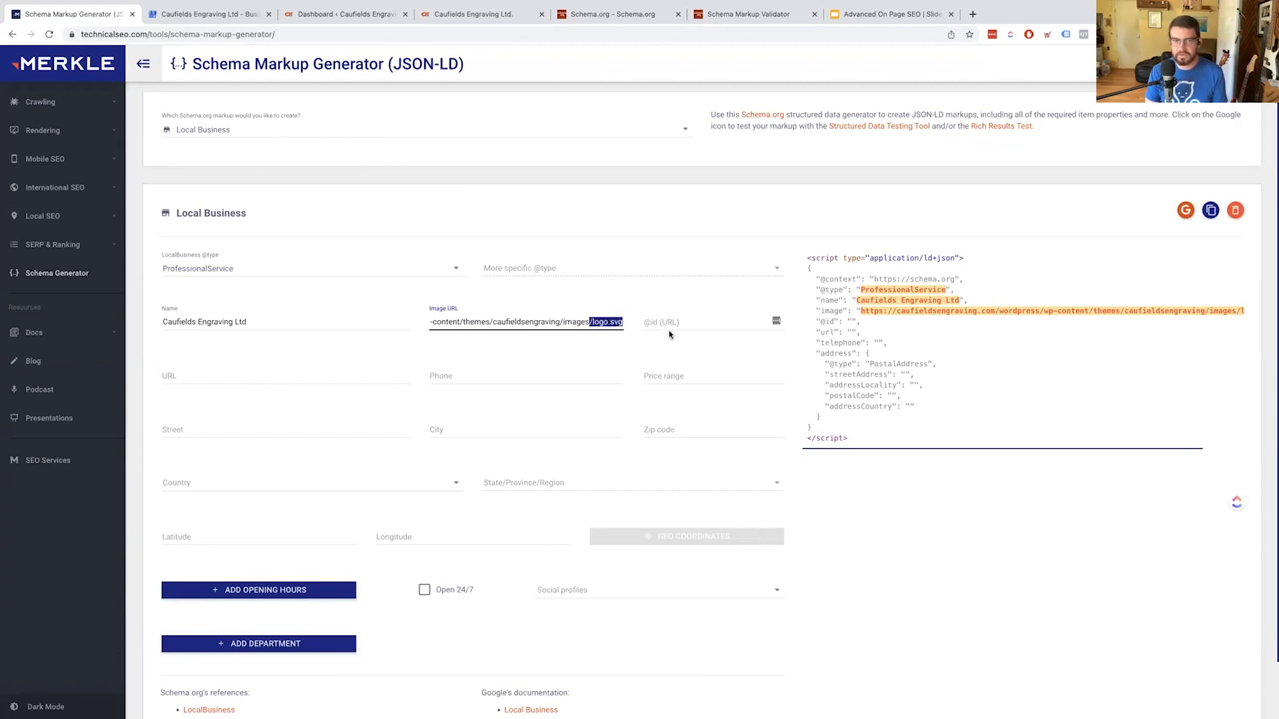
click(589, 310)
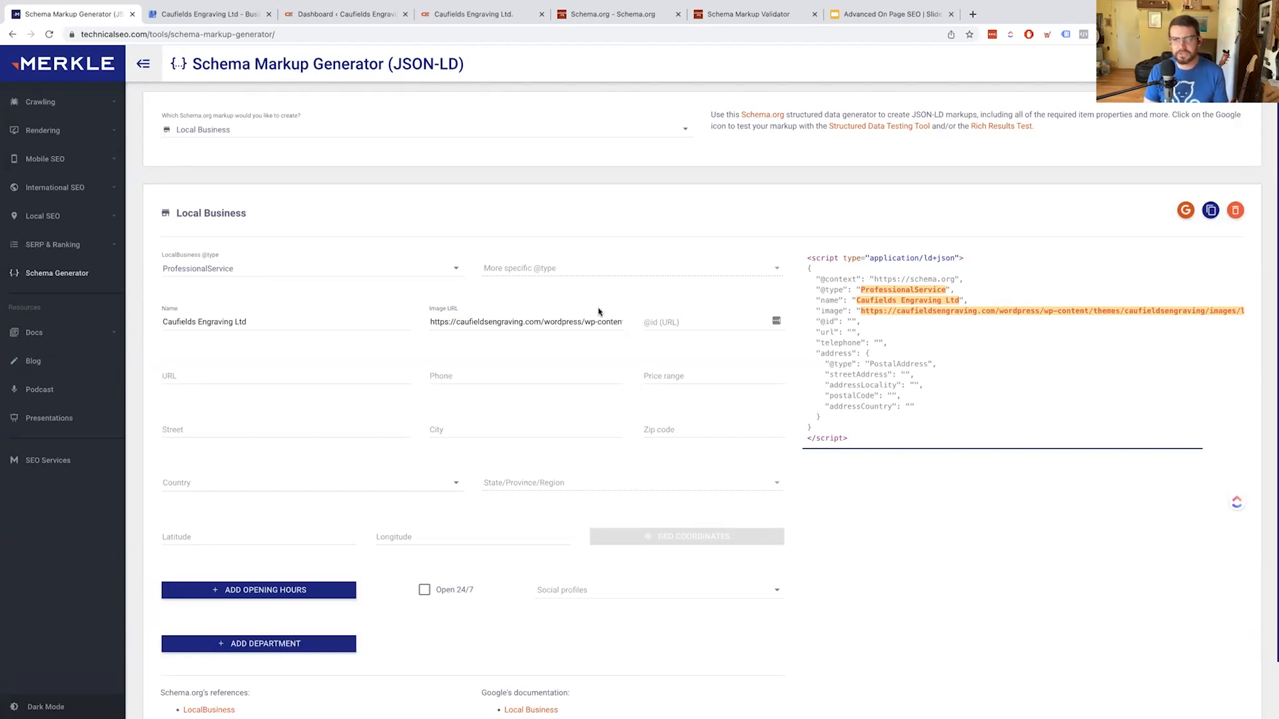
click(252, 373)
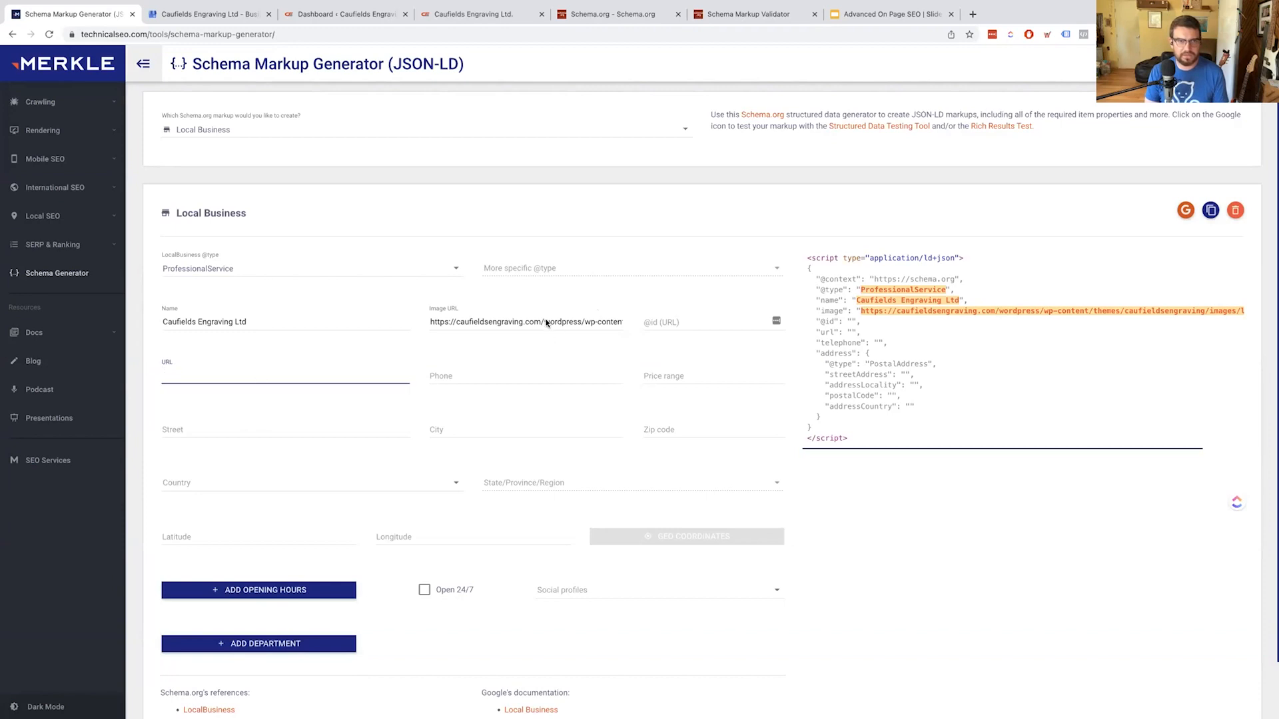
drag(540, 321, 426, 323)
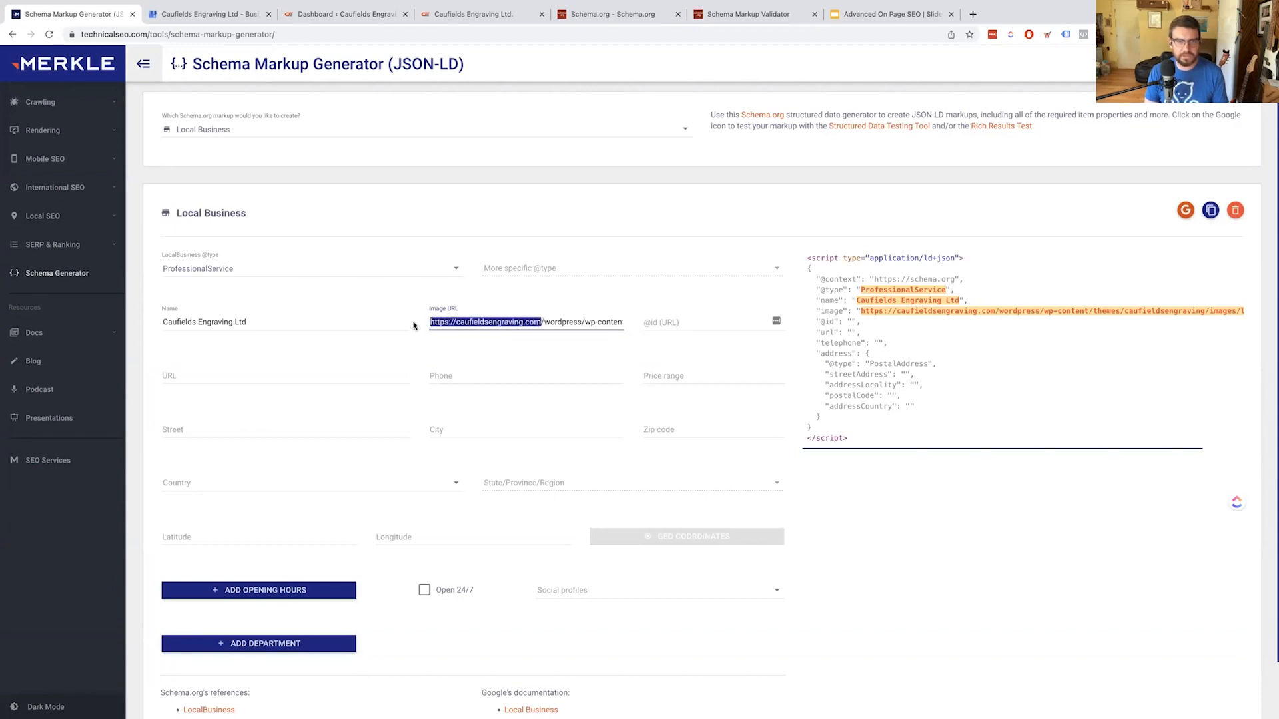
key(ctrl+c)
click(264, 387)
key(ctrl+v)
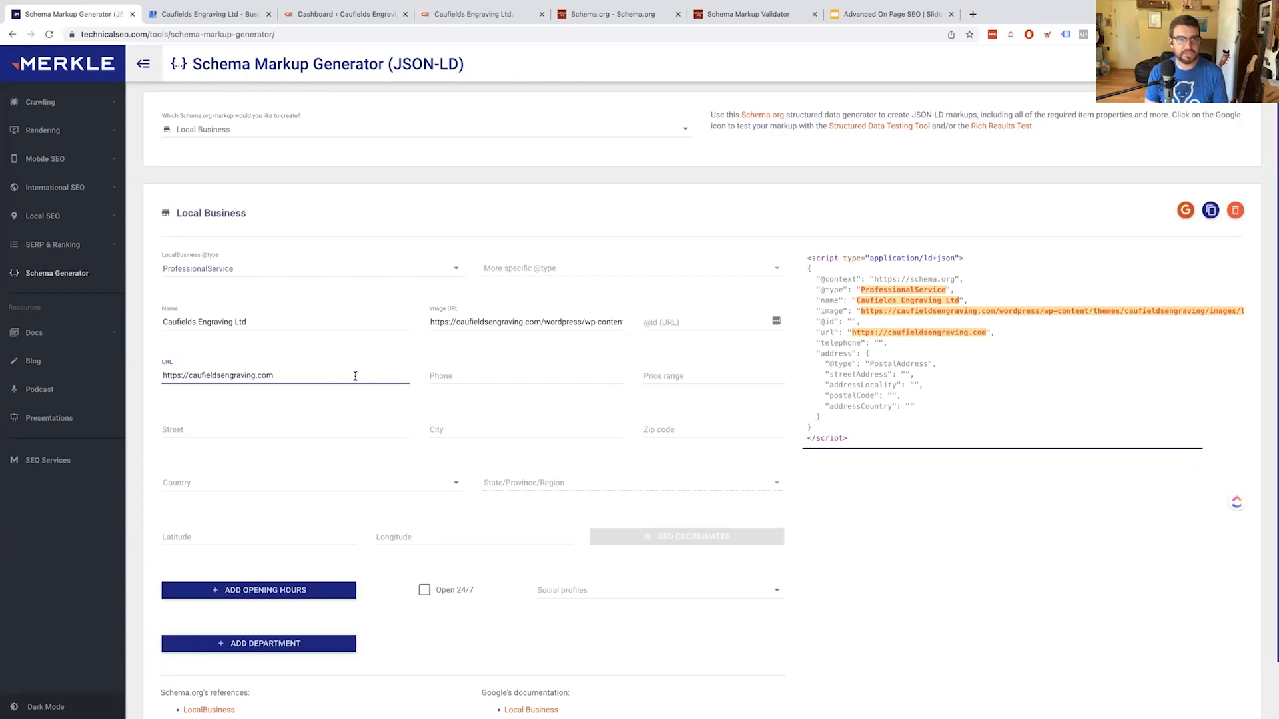
key(ctrl+Tab)
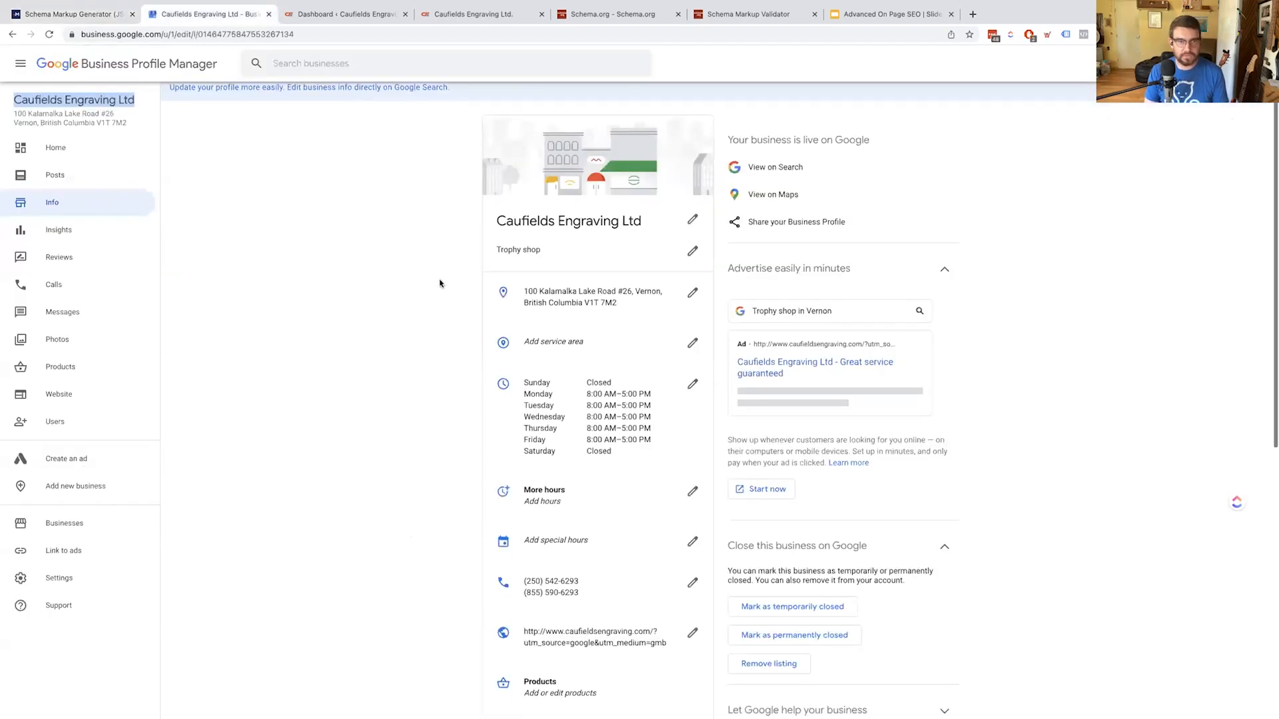
Copy the primary phone number from the business profile into the generator's Phone field
drag(579, 581, 525, 577)
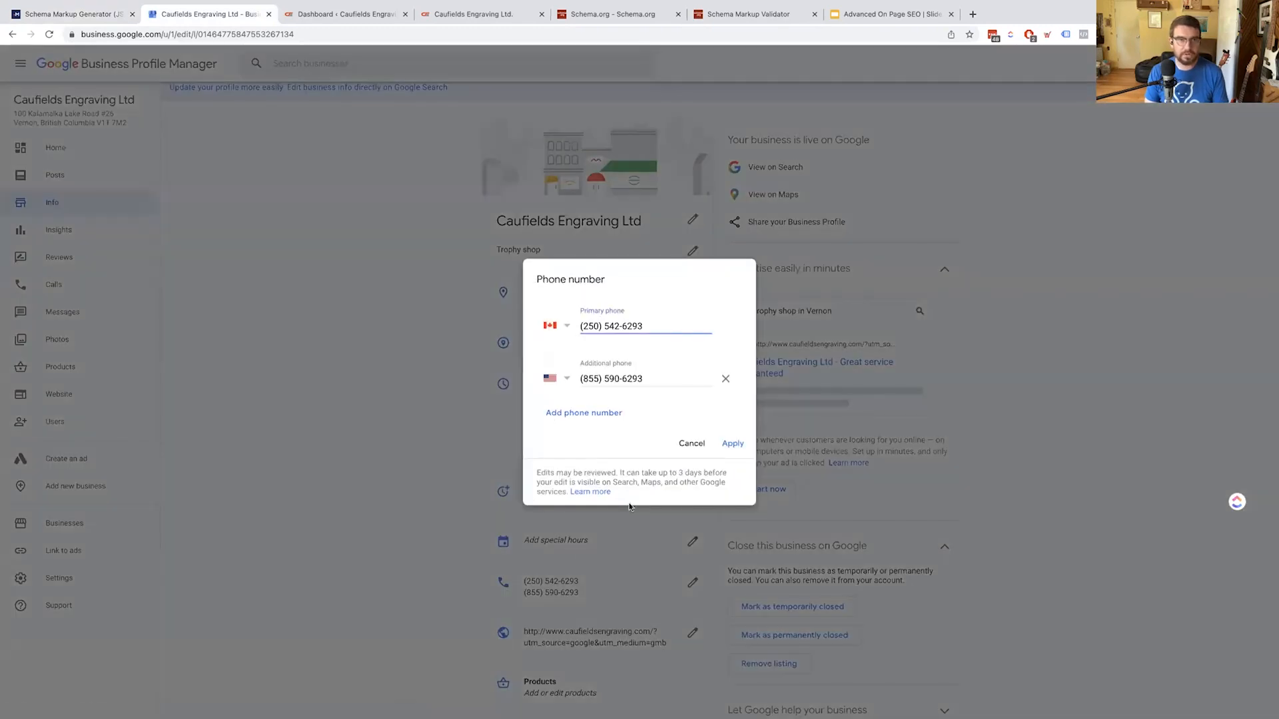
key(ctrl+shift+Tab)
key(super+v)
click(673, 377)
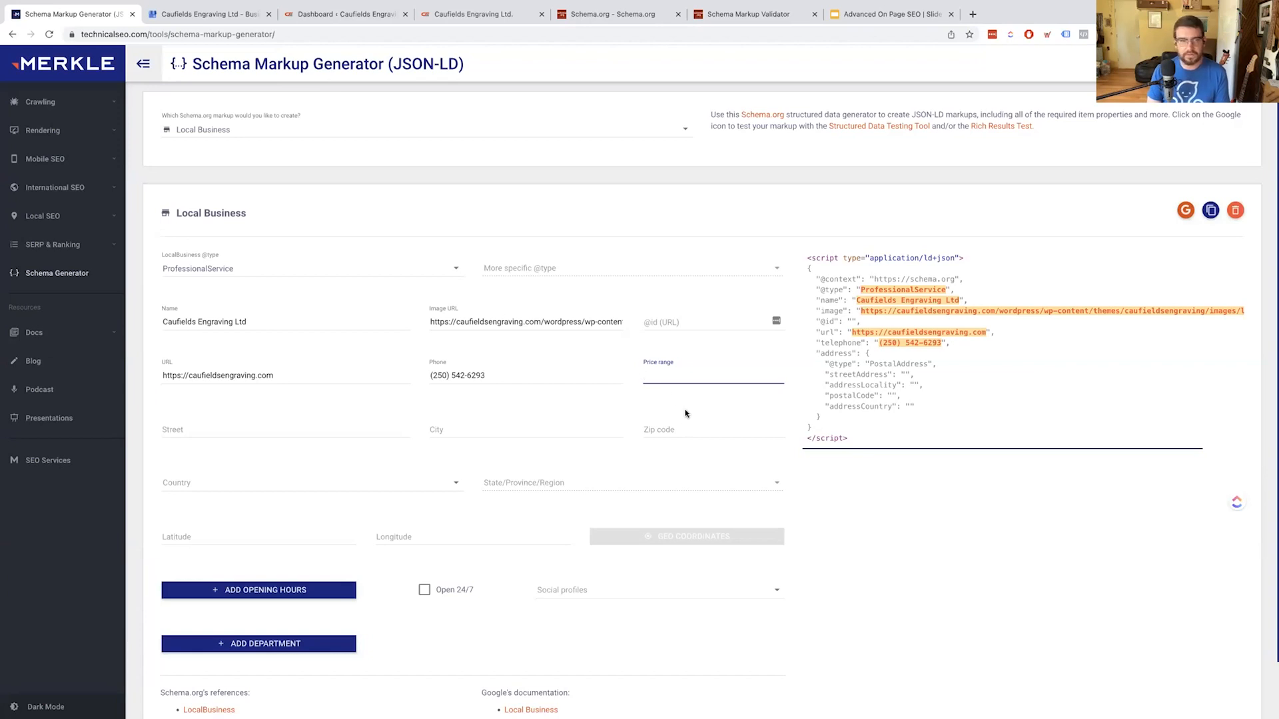
Paste the business's street address from the profile into Street and restore the truncated house number
click(285, 435)
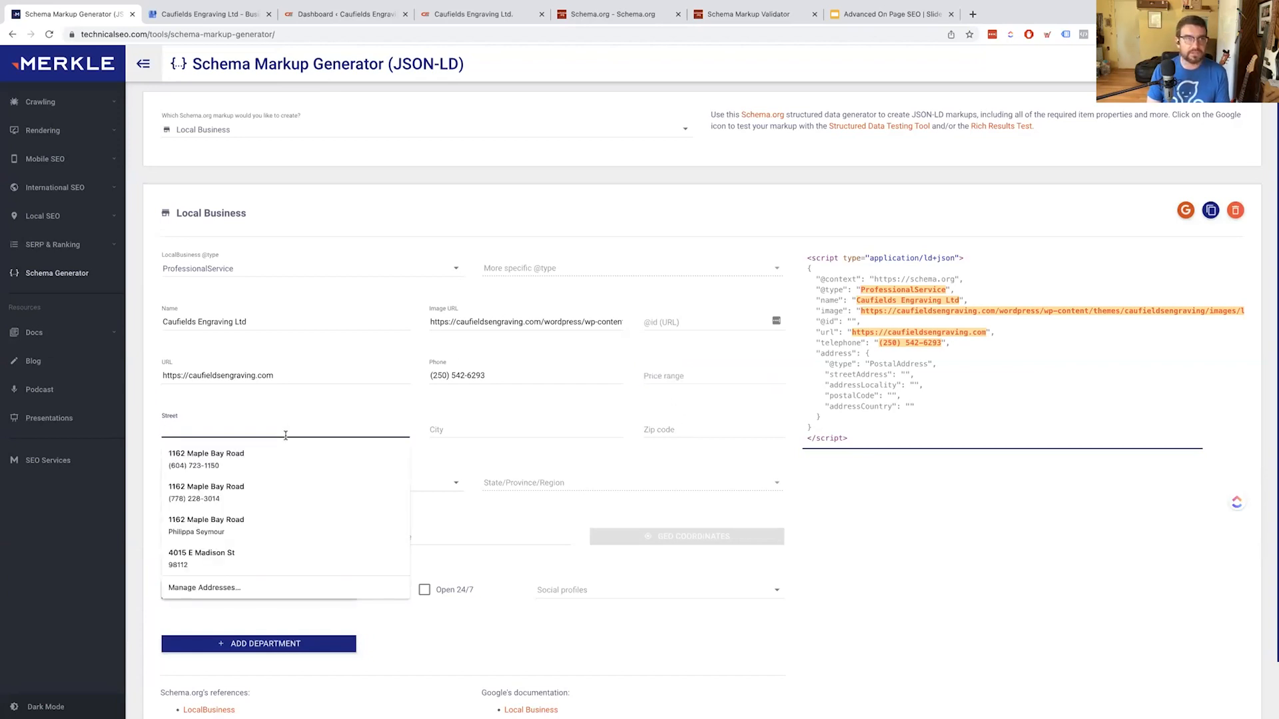
key(ctrl+Tab)
click(446, 440)
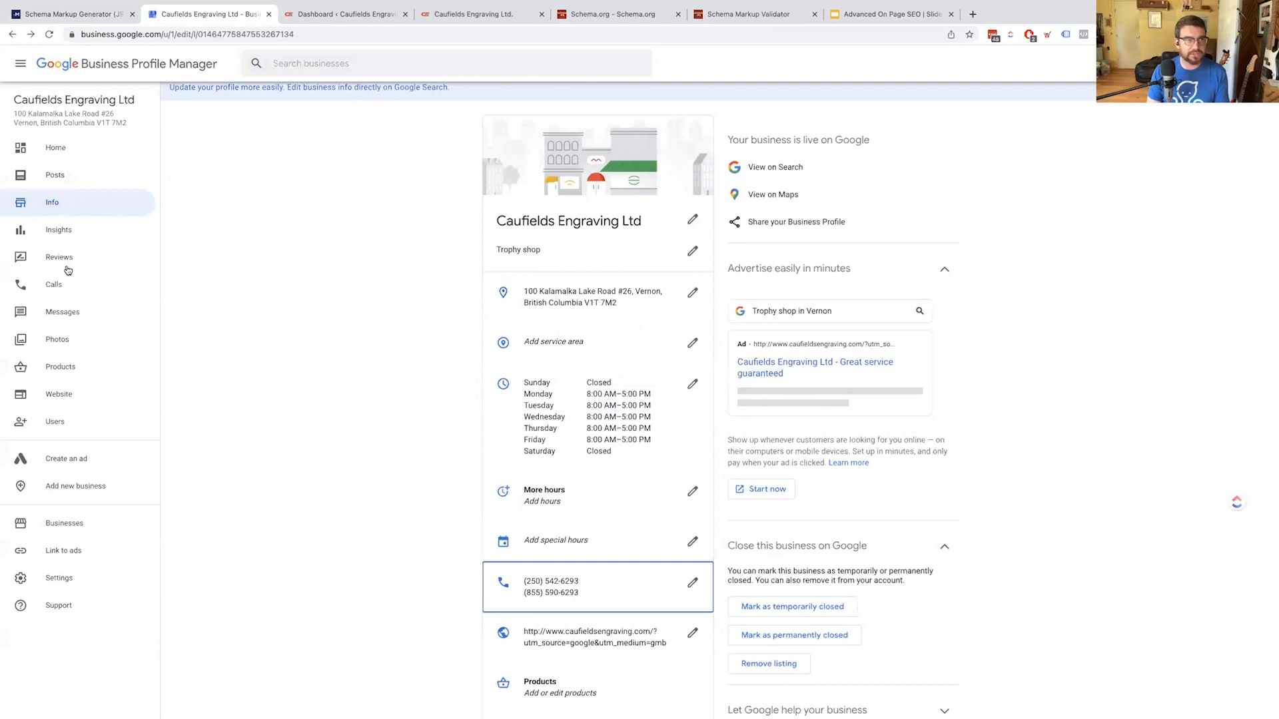
drag(15, 112, 114, 114)
key(ctrl+c)
key(ctrl+shift+Tab)
key(ctrl+v)
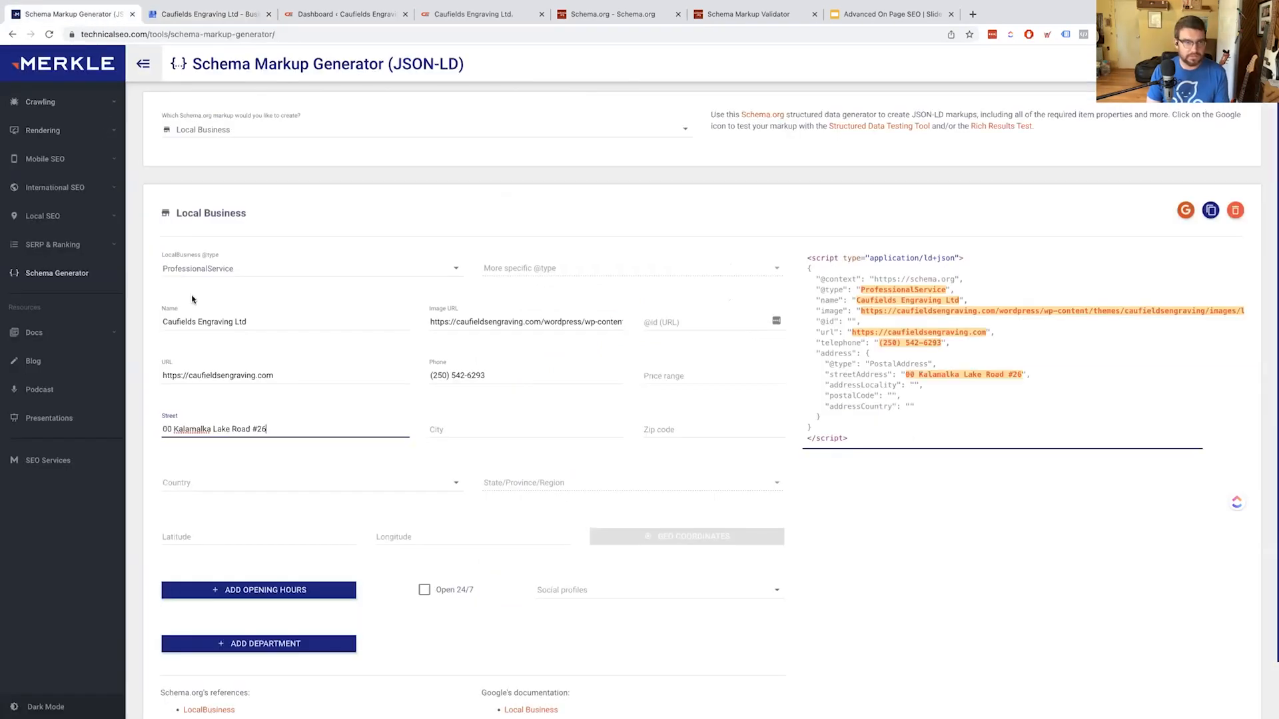
key(Home)
text(1)
key(Tab)
text(Vernon)
key(Tab)
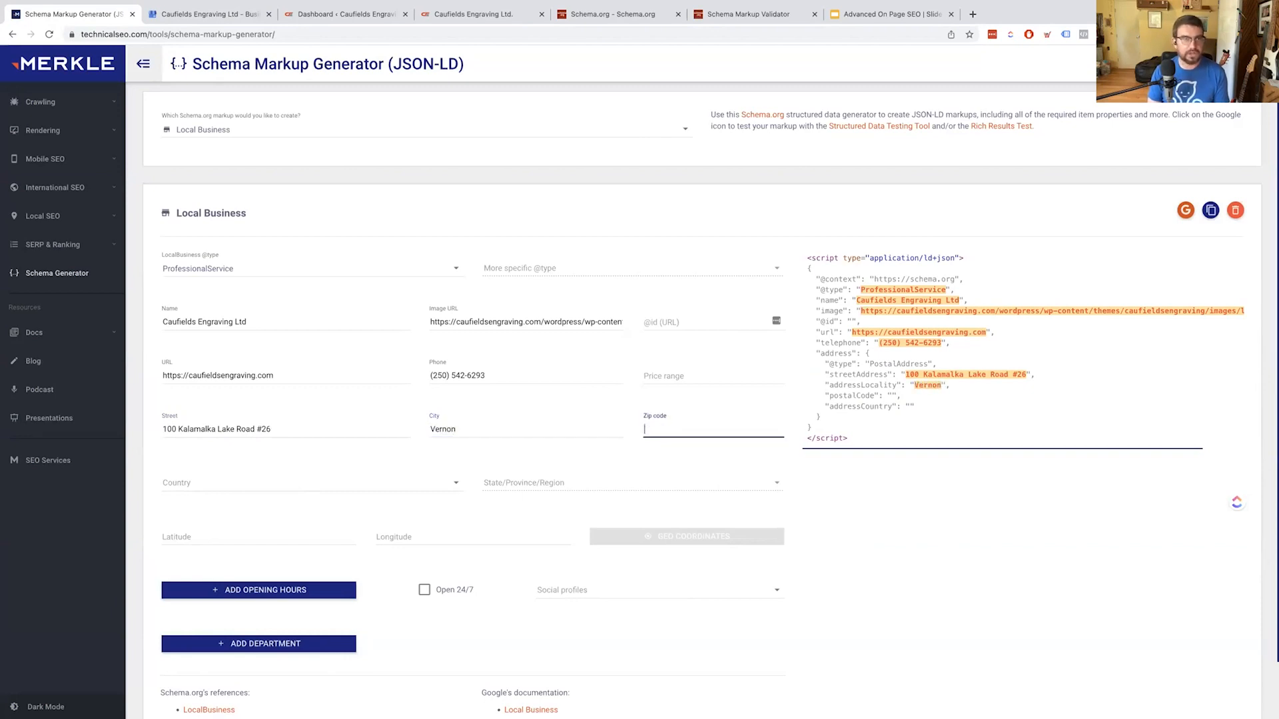
key(ctrl+Tab)
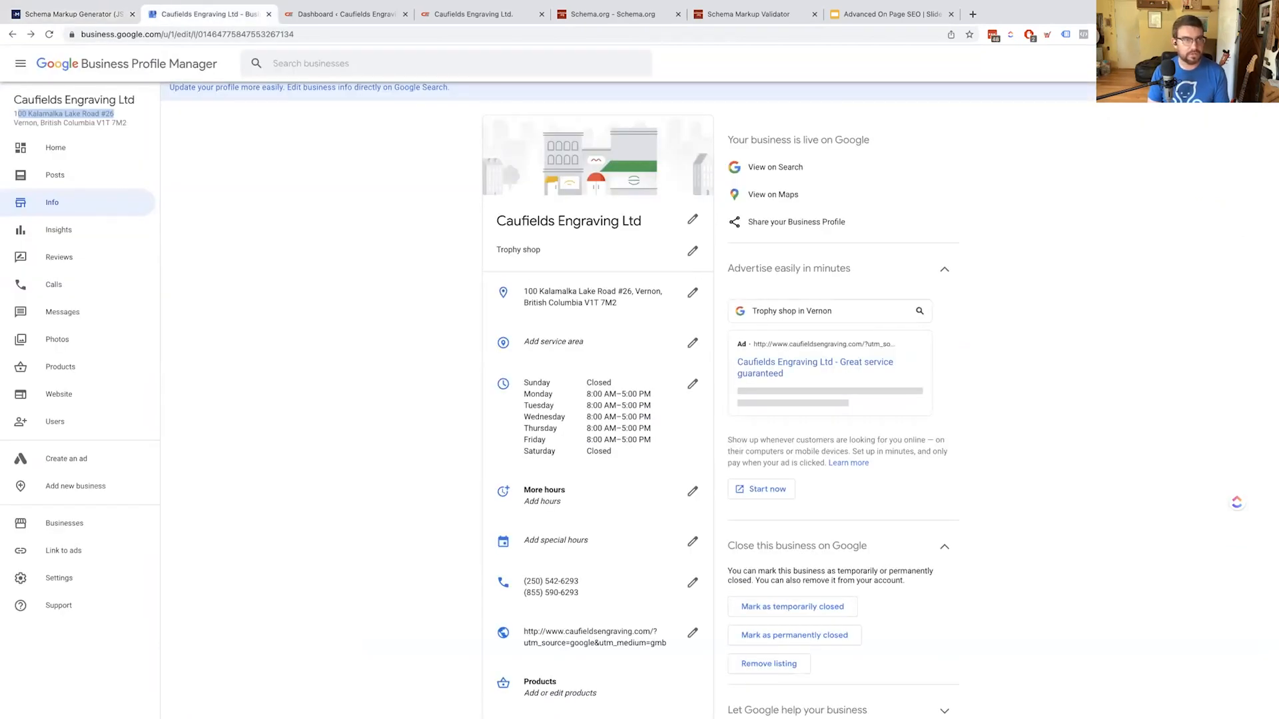
key(ctrl+shift+Tab)
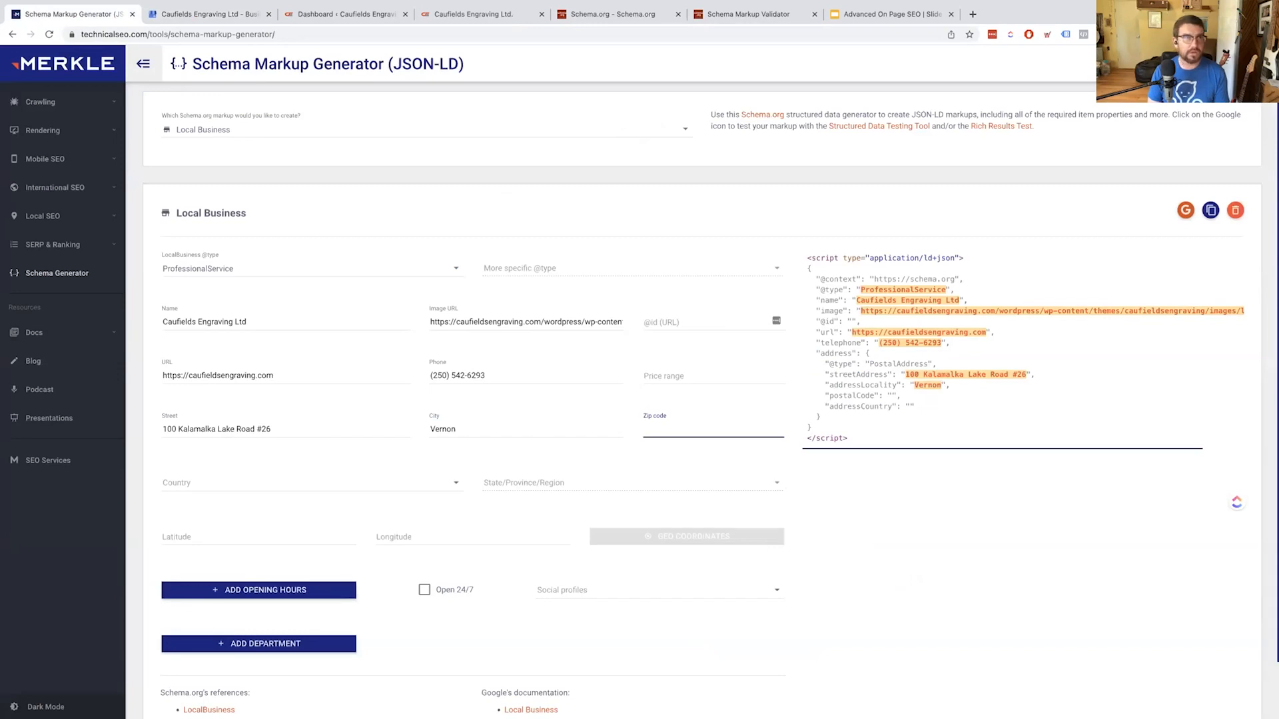
key(ctrl+Tab)
scroll(169, 134, down, 5)
drag(132, 124, 92, 126)
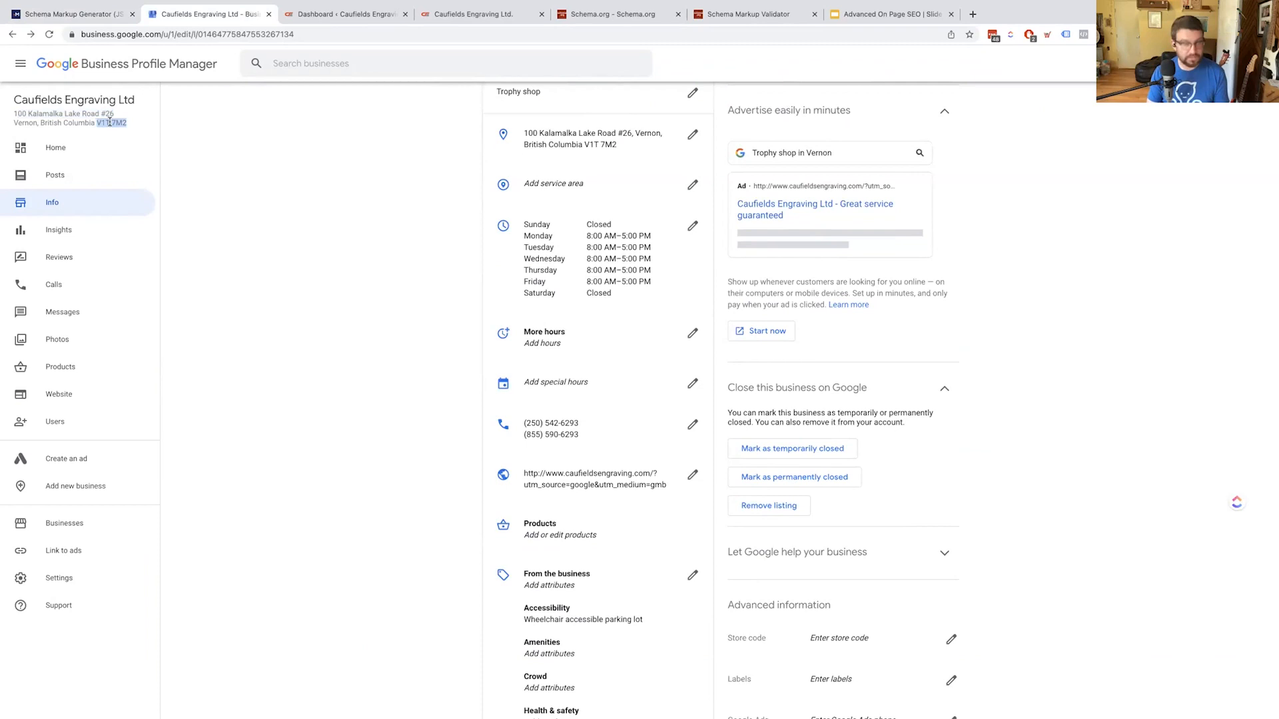
key(ctrl+c)
key(ctrl+shift+Tab)
key(ctrl+v)
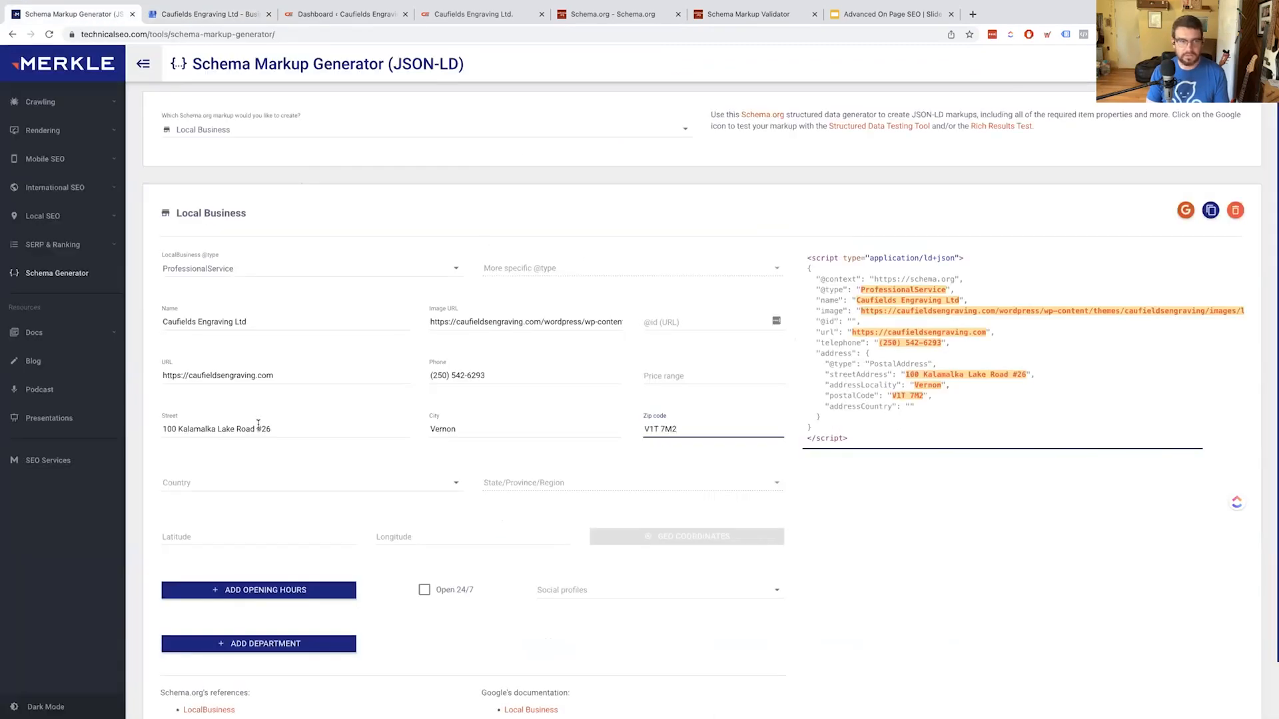
click(260, 482)
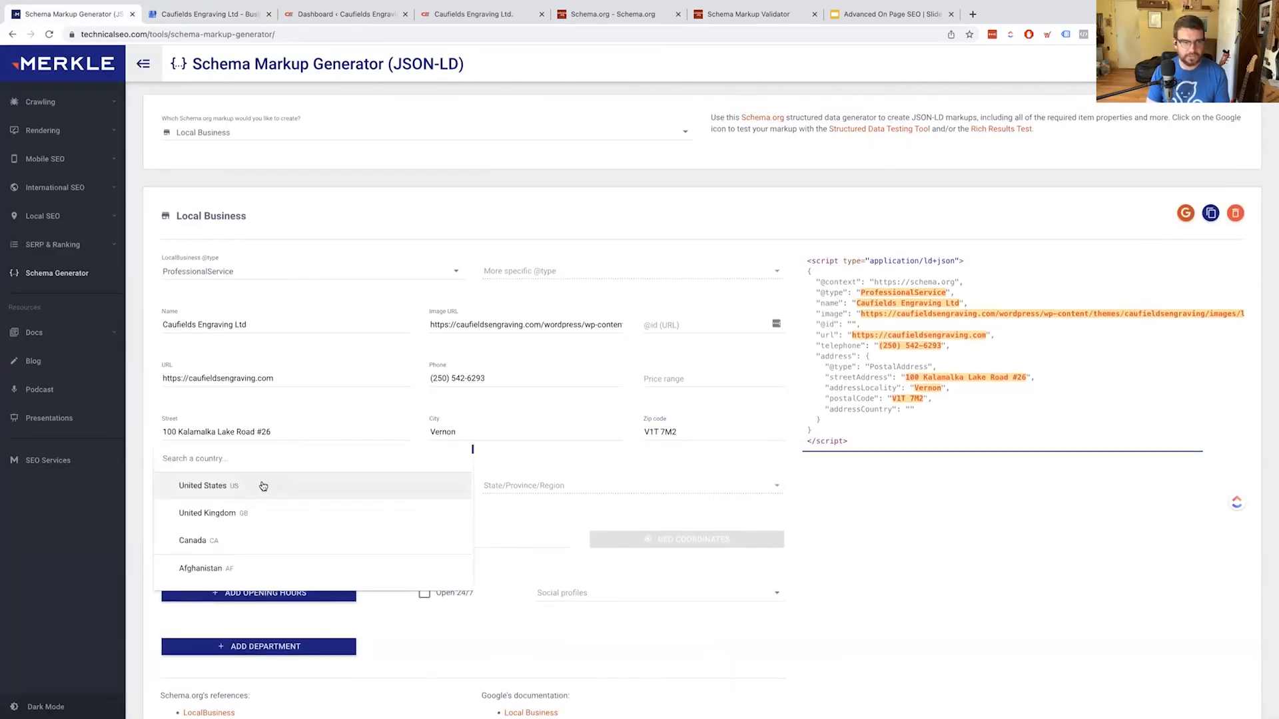
Set Canada and British Columbia, then fetch coordinates 50.2388513, -119.2670309 for the address
click(242, 538)
click(505, 491)
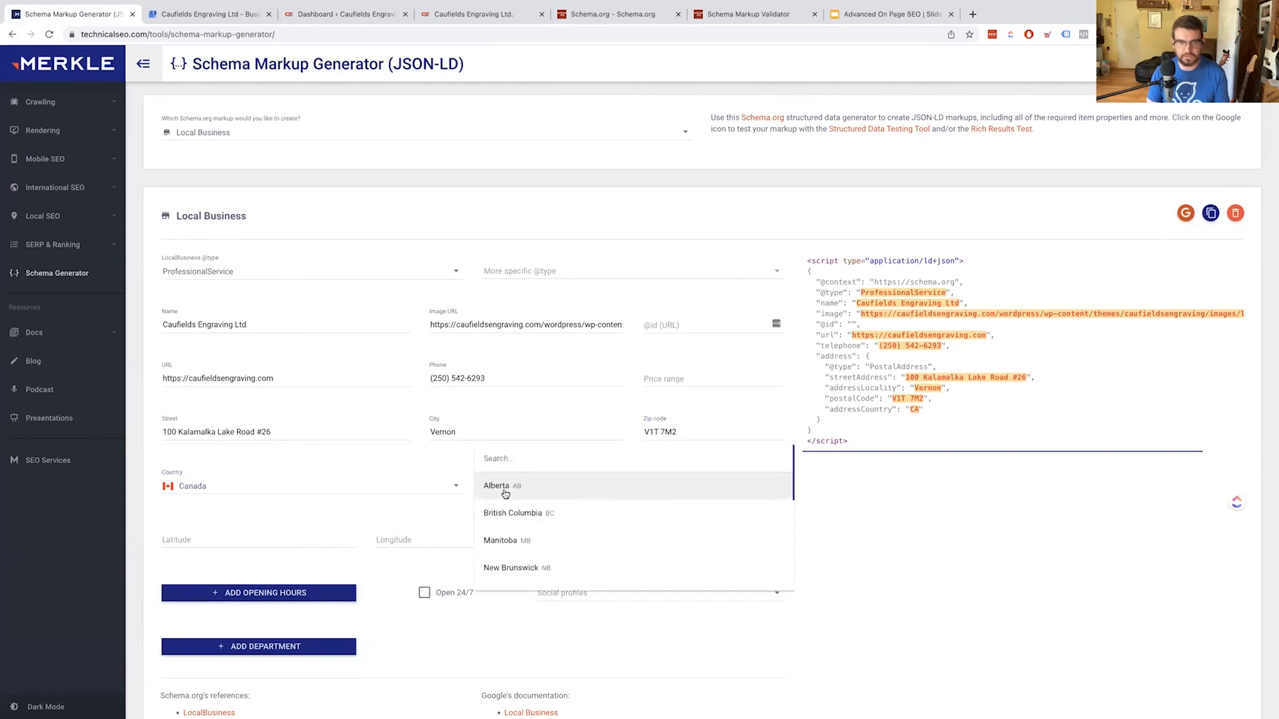
click(512, 514)
scroll(621, 466, down, 1)
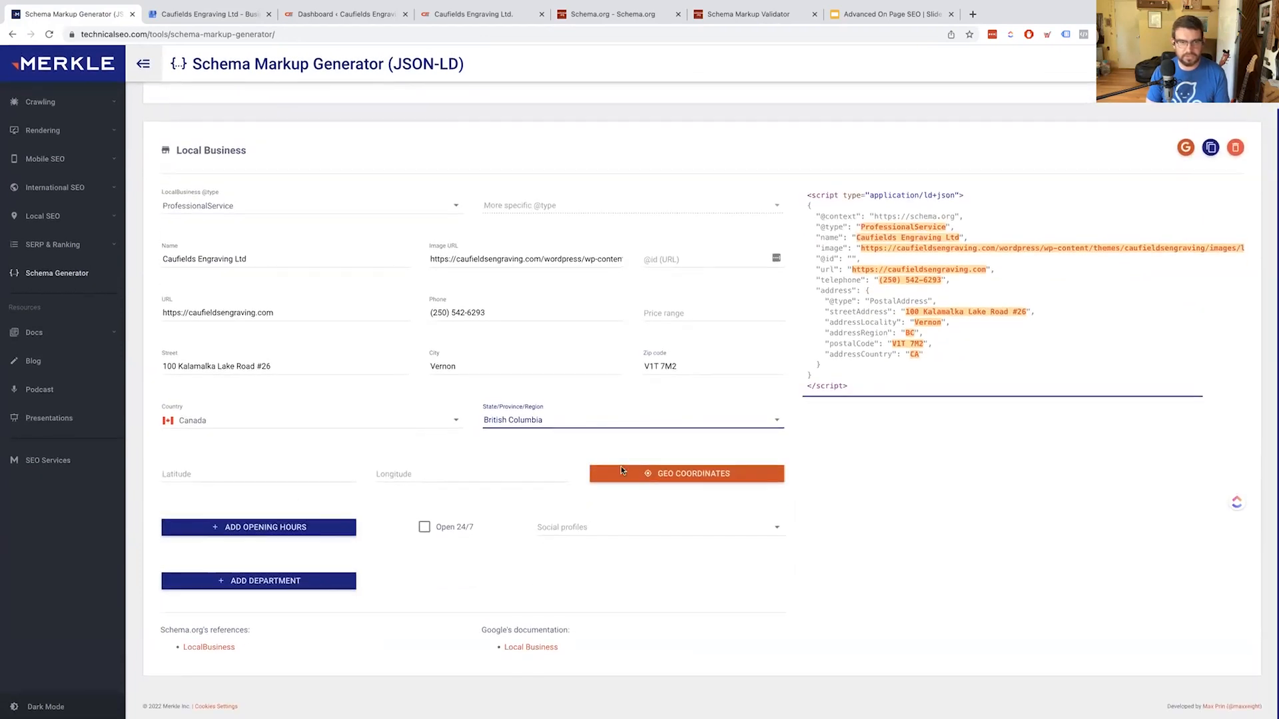
click(672, 475)
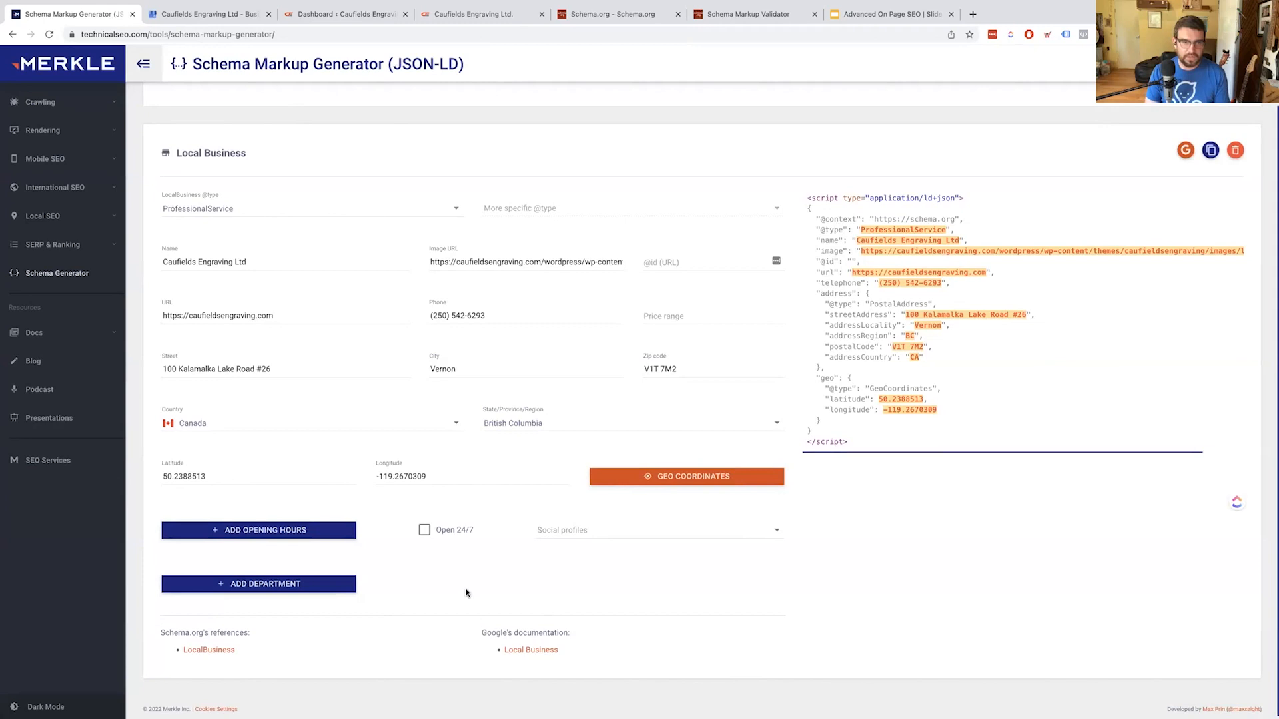
click(348, 534)
Check the business profile's hours and tick Monday through Friday as open days
click(298, 584)
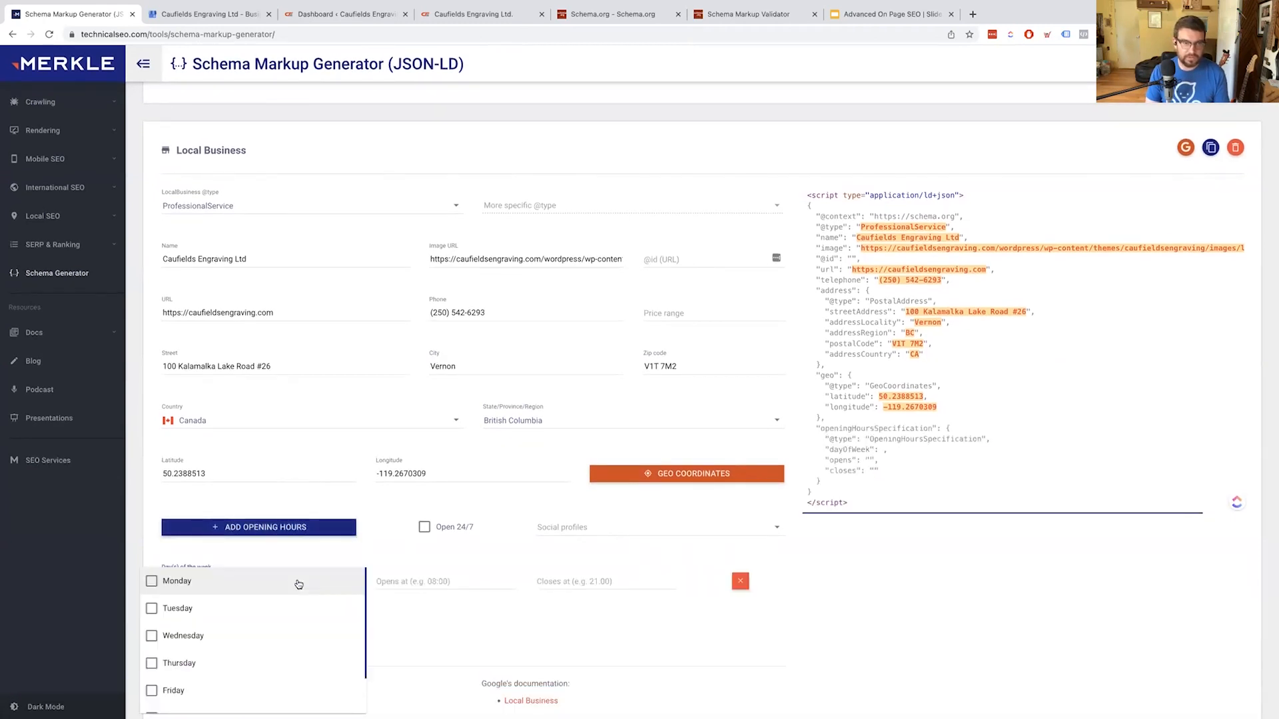
click(440, 502)
key(ctrl+Tab)
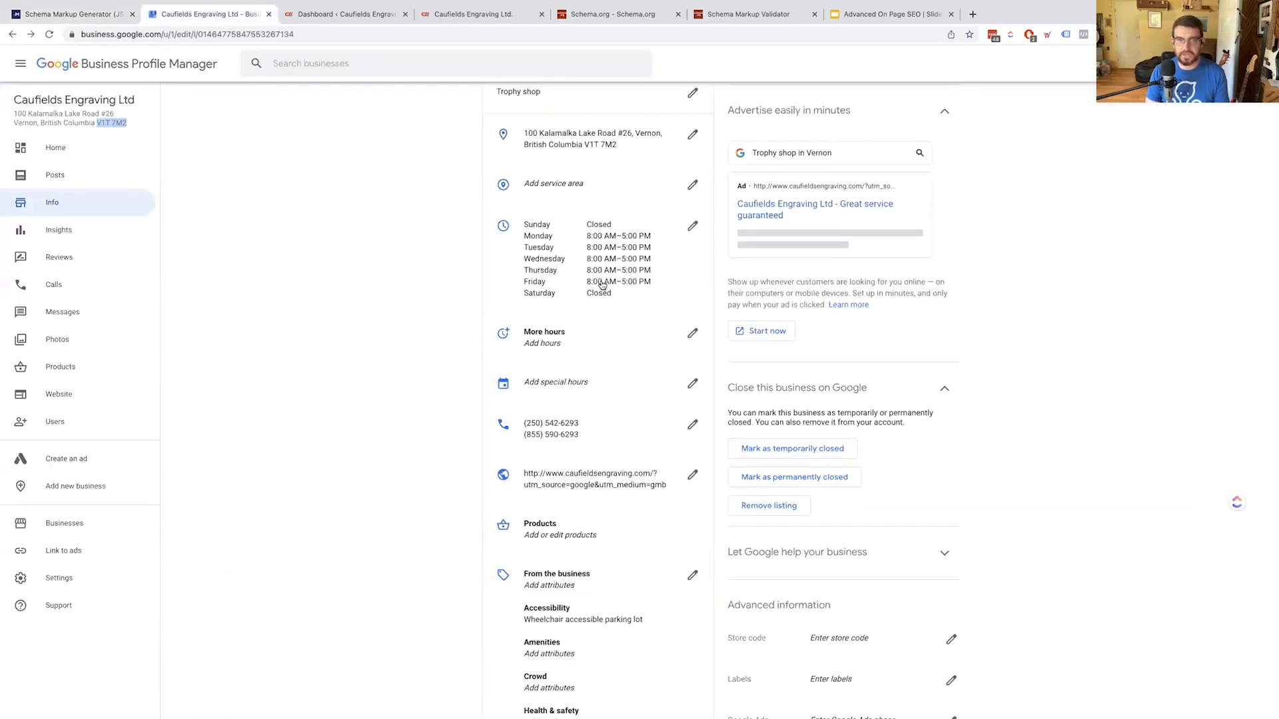
key(ctrl+shift+Tab)
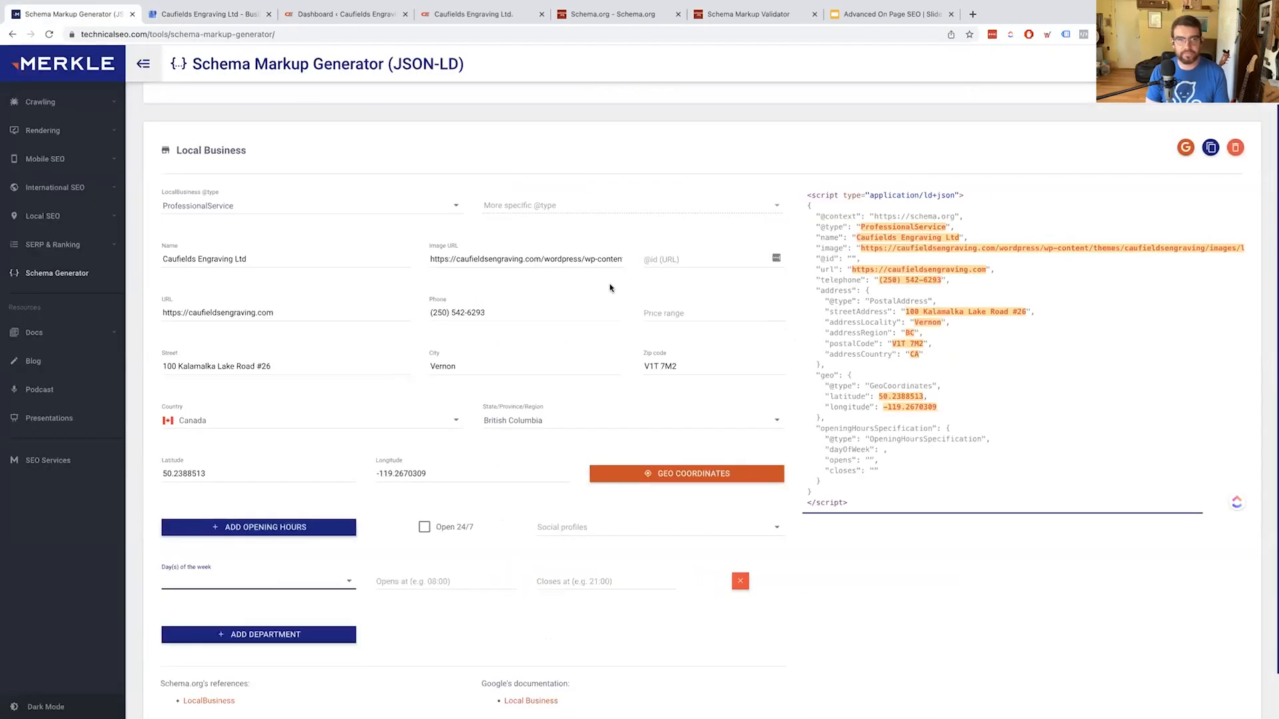
click(275, 585)
click(266, 580)
click(257, 608)
click(247, 636)
click(223, 673)
click(214, 688)
scroll(230, 676, down, 1)
click(458, 592)
Set the hours to open at 08:00 and close at 17:00
click(451, 584)
text(08)
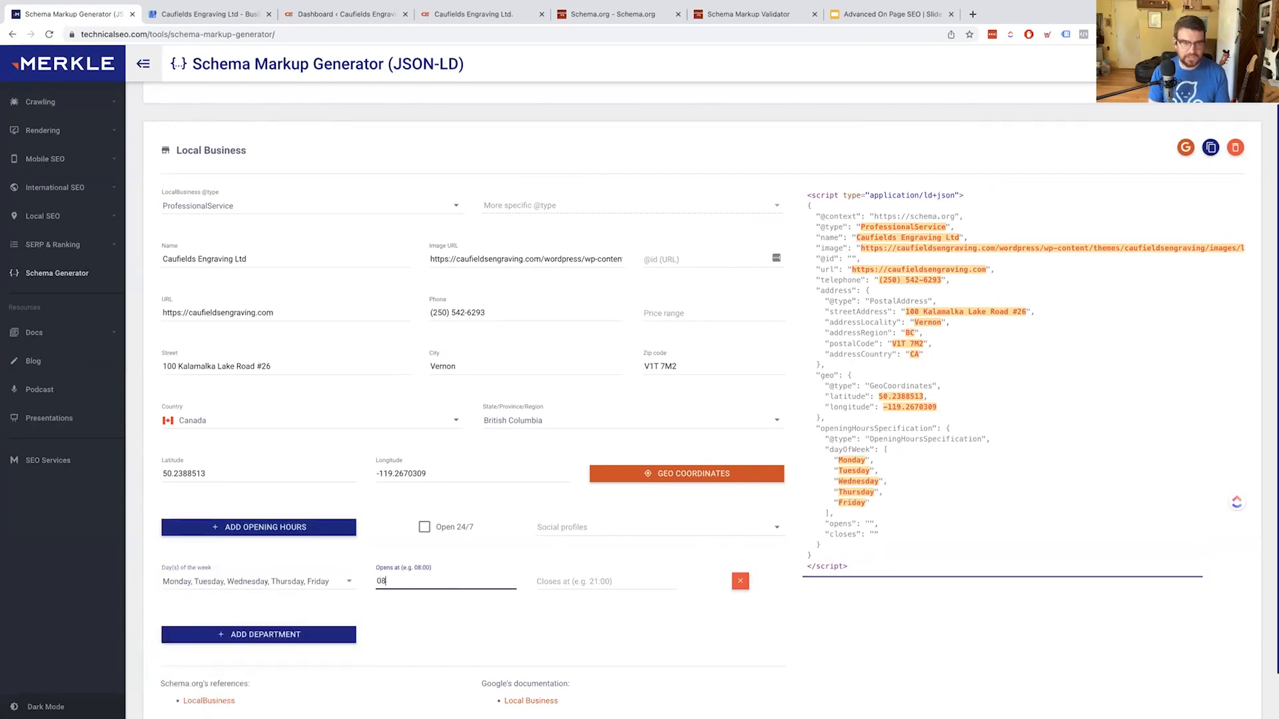
text(:00)
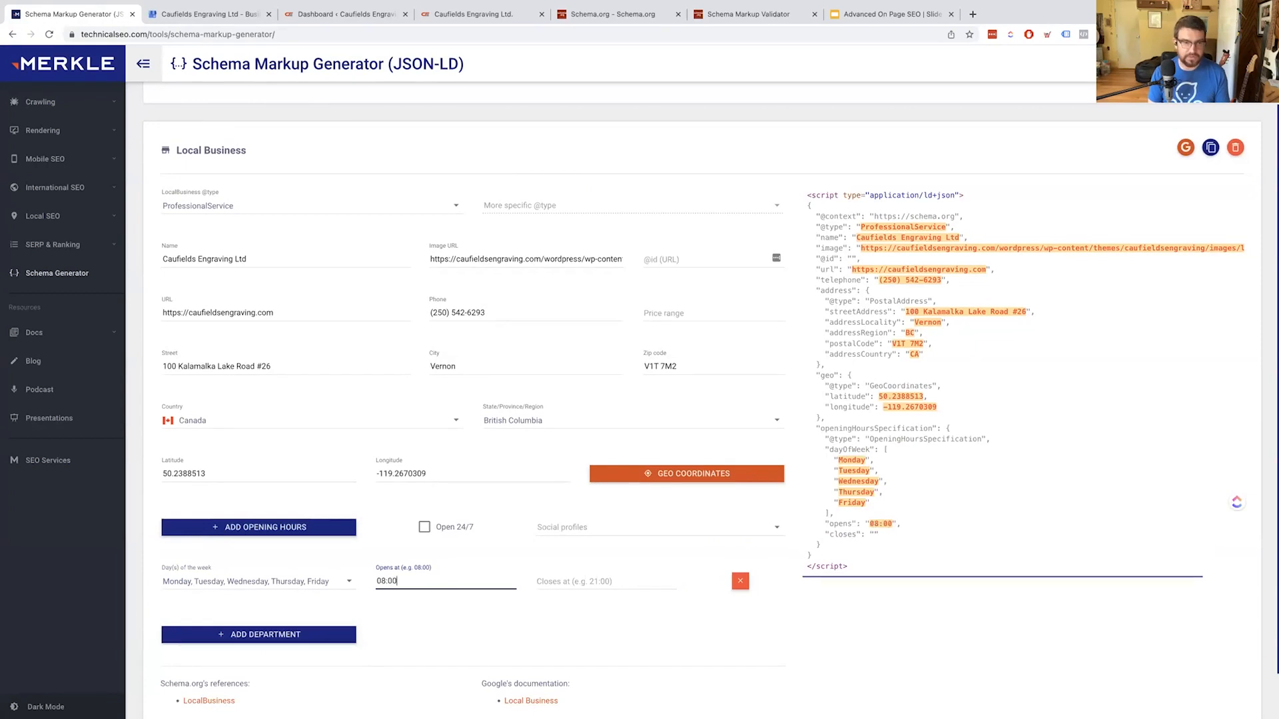
click(566, 584)
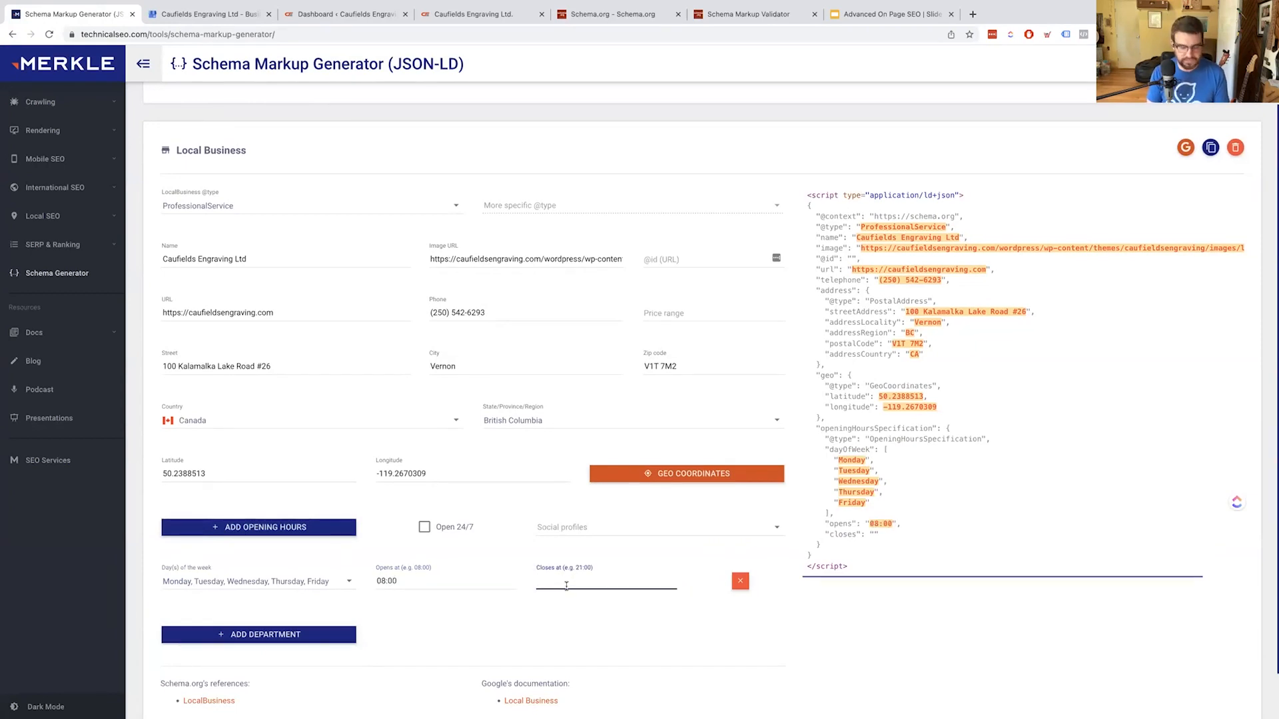
text(17:00)
scroll(574, 542, down, 2)
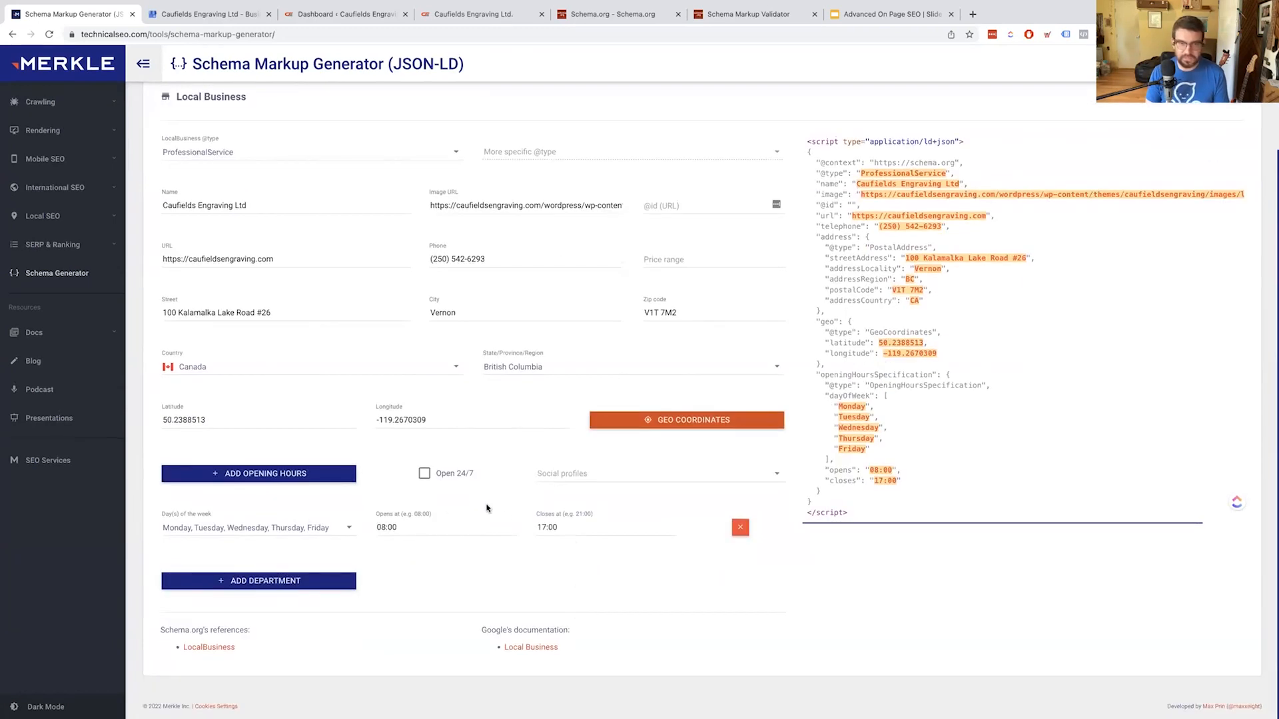
click(610, 476)
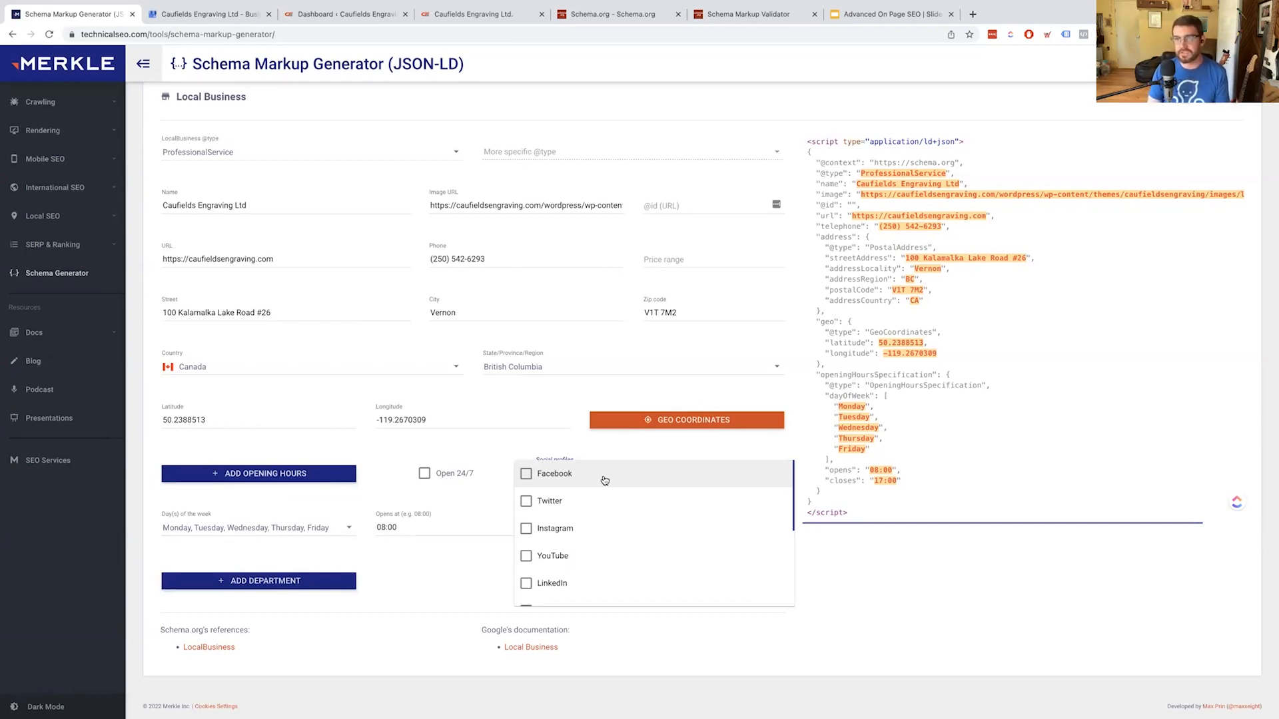
Tick Facebook, Instagram and Website in Social profiles, creating three empty sameAs entries
click(602, 480)
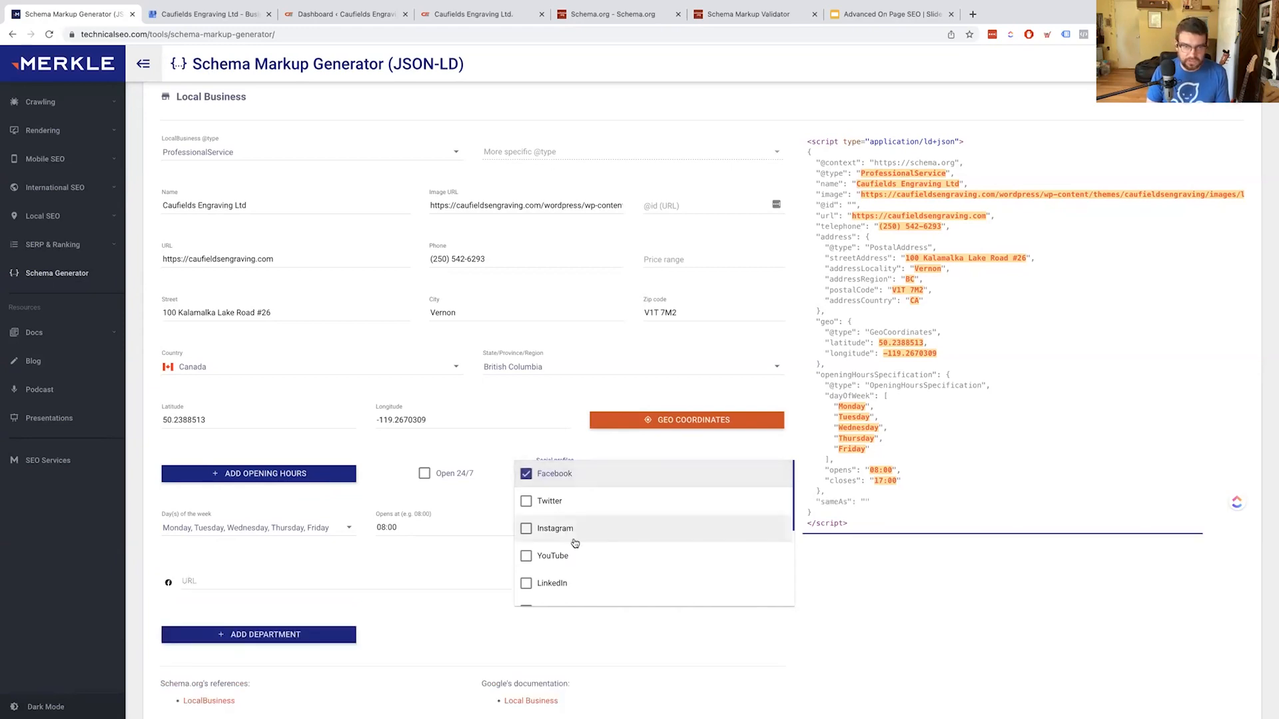
scroll(579, 544, down, 1)
click(526, 485)
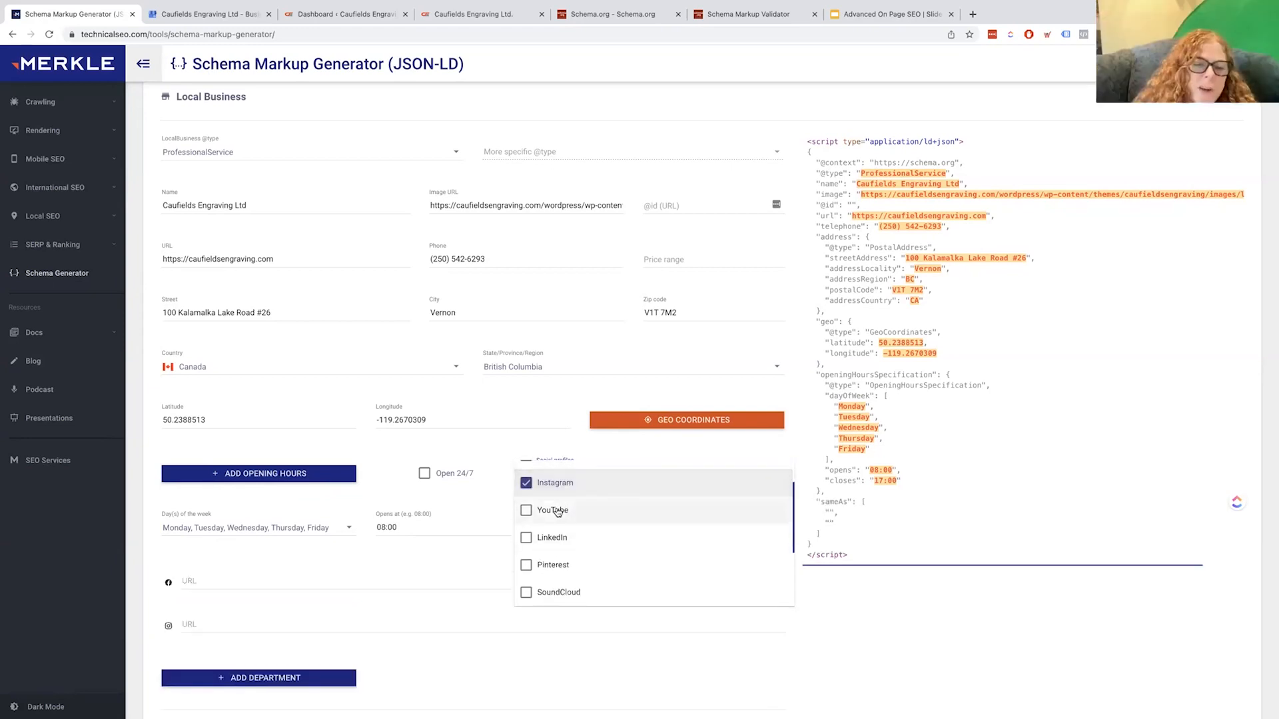
scroll(626, 546, down, 2)
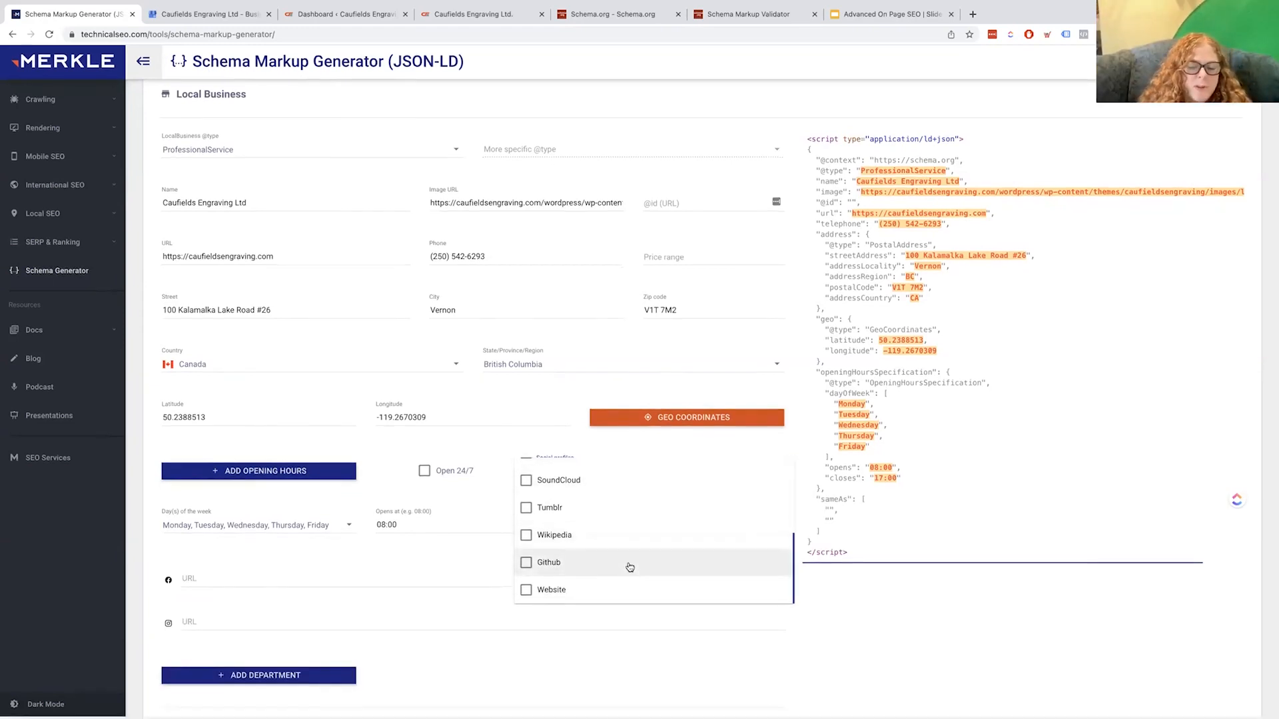
click(612, 595)
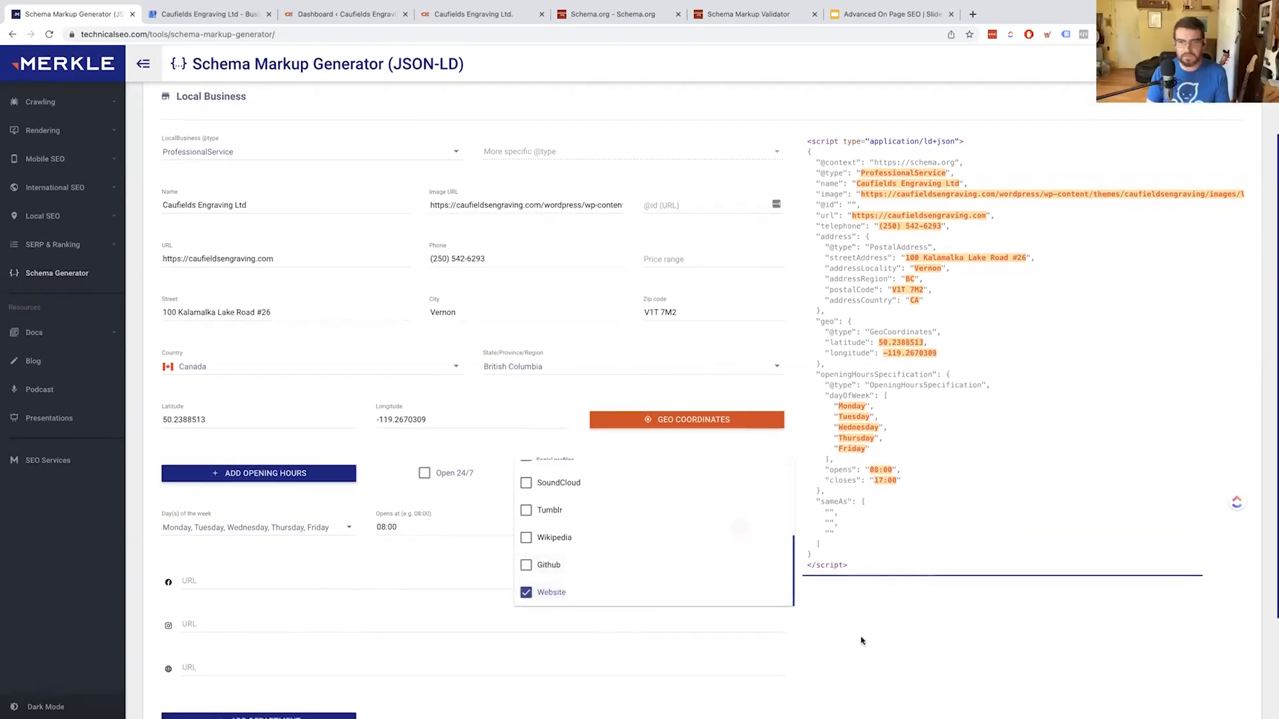
click(799, 614)
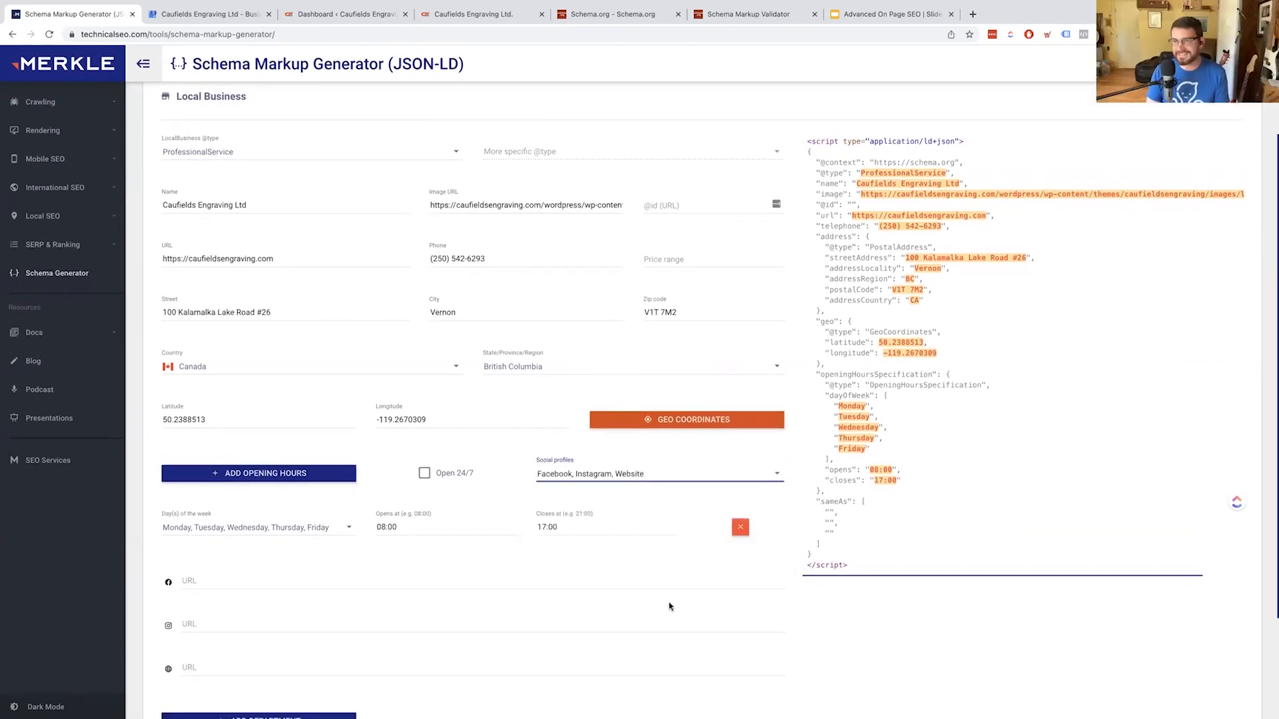
scroll(680, 593, down, 2)
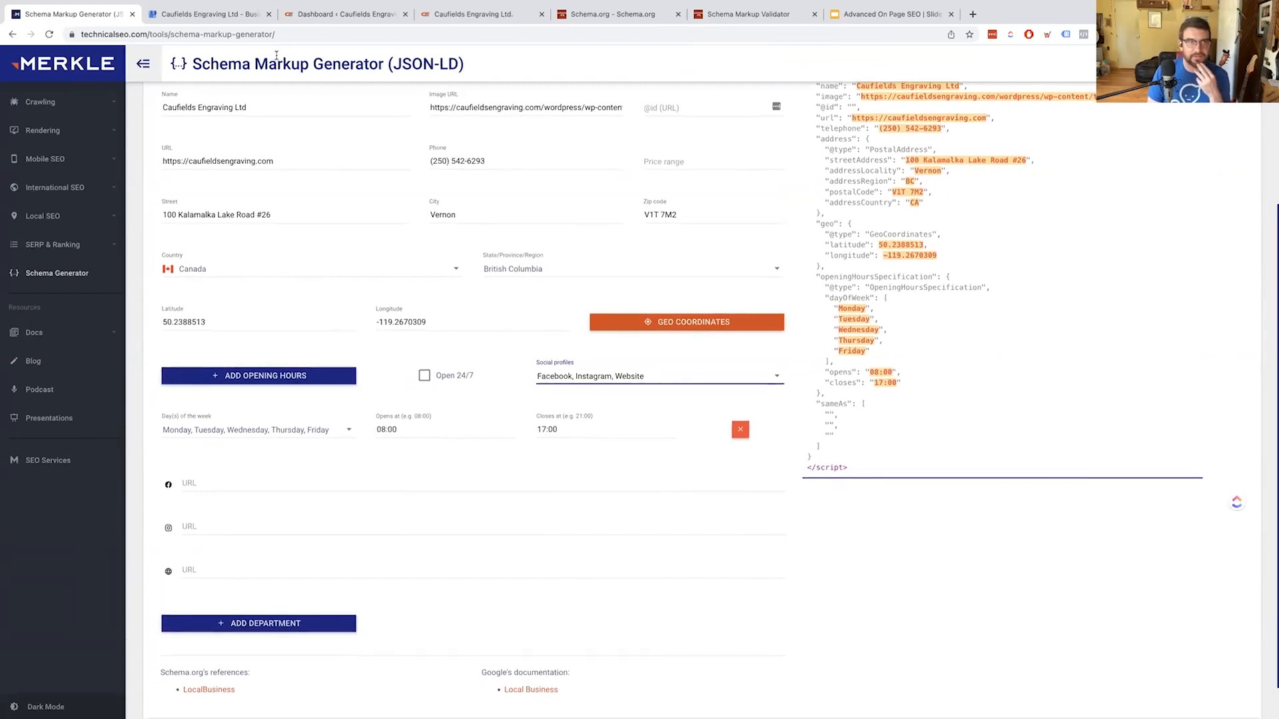
click(338, 16)
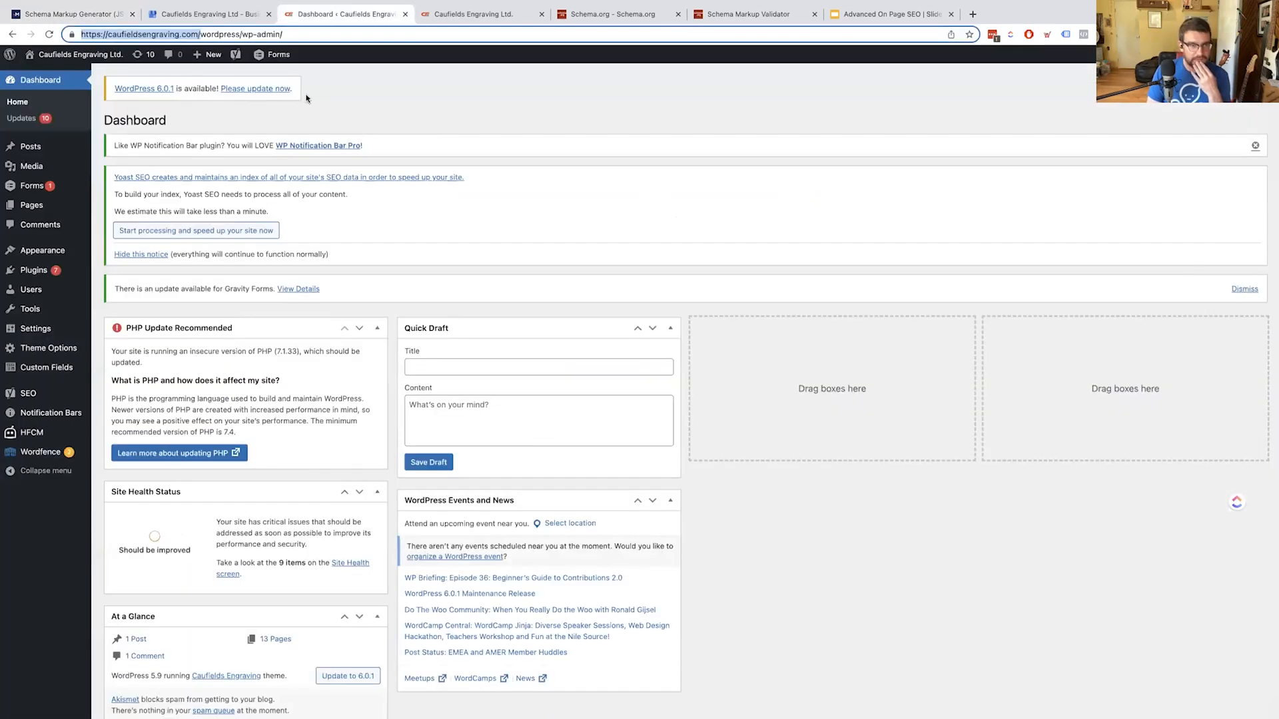
Scroll through the Caufields Engraving homepage looking for its social profile links
click(466, 14)
scroll(417, 181, down, 20)
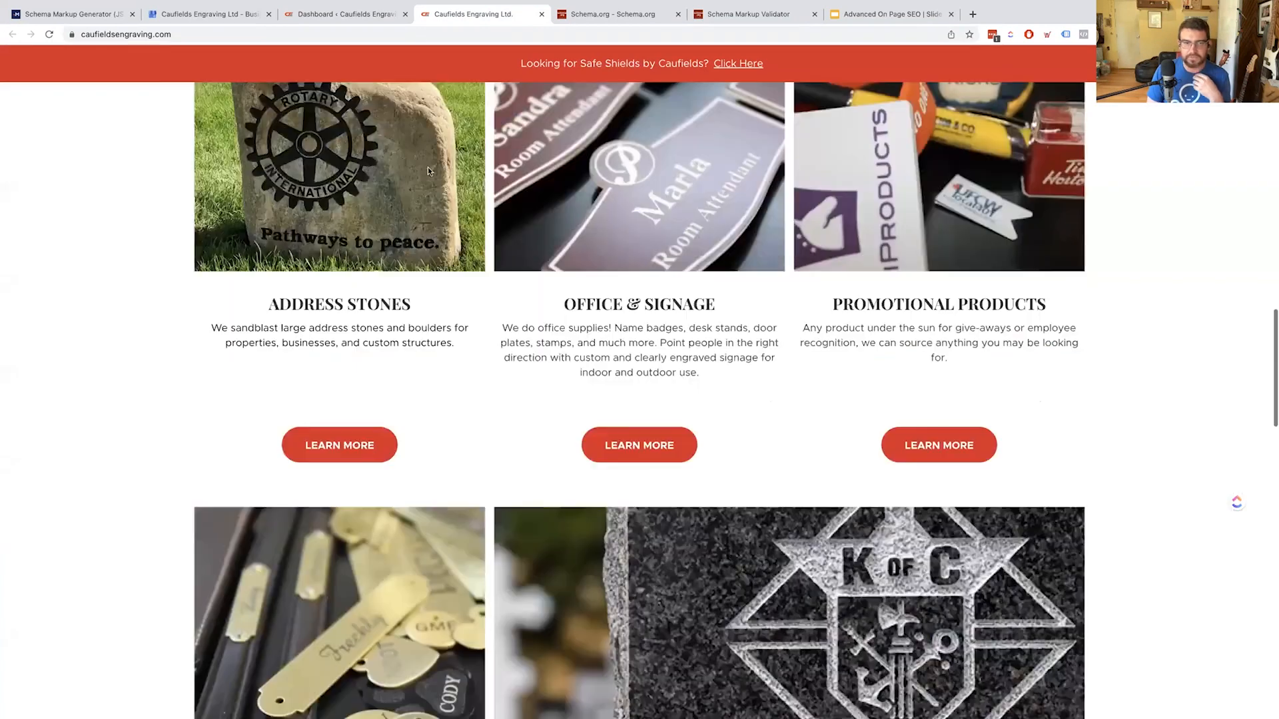
scroll(436, 187, down, 12)
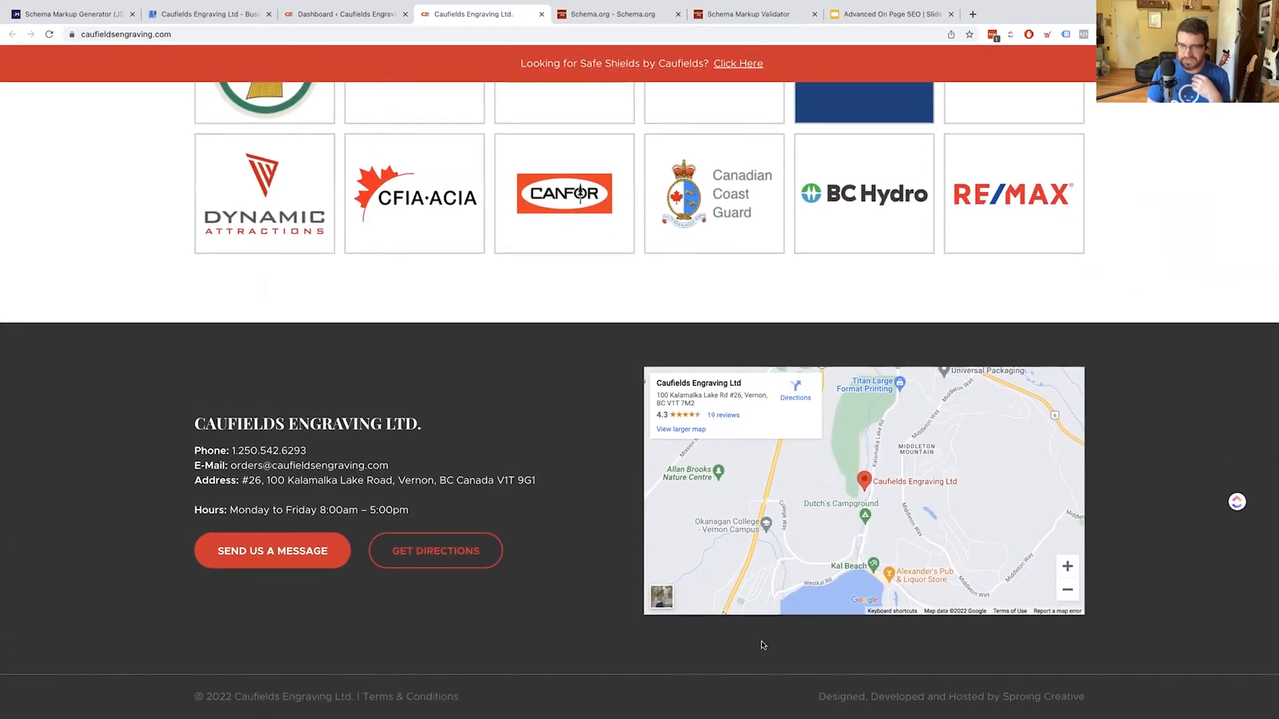
scroll(697, 546, down, 2)
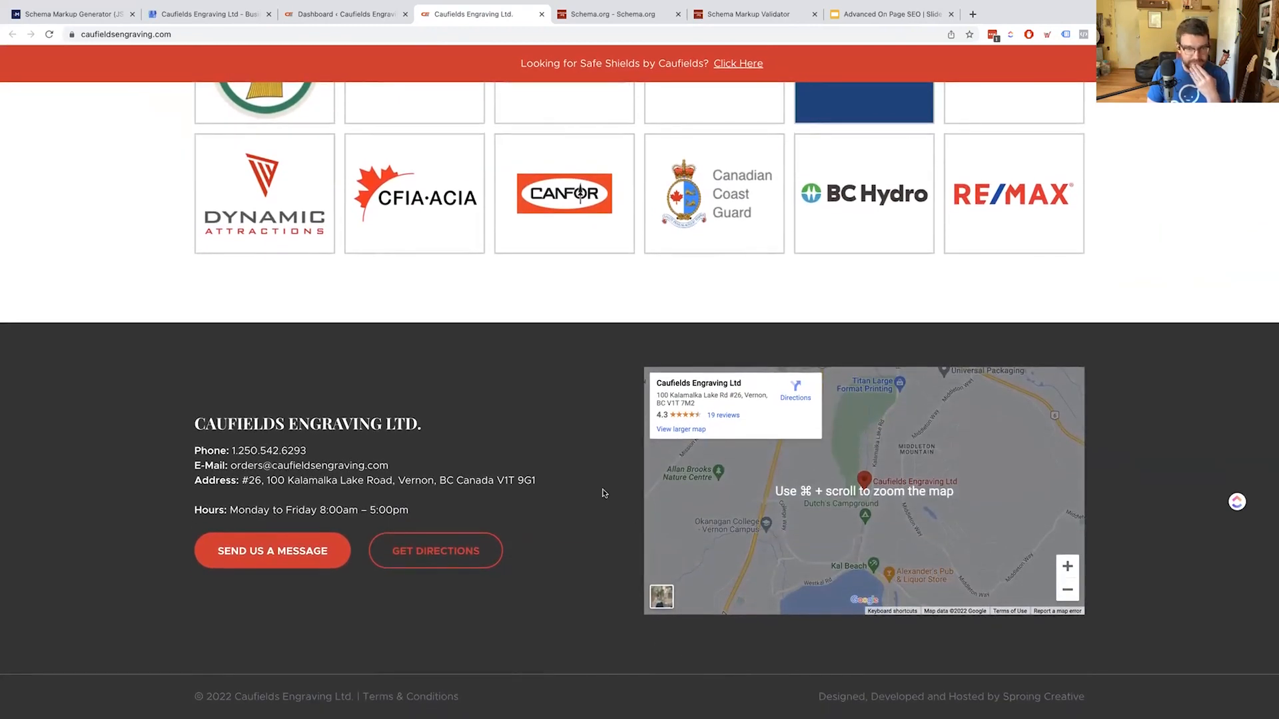
scroll(603, 492, up, 20)
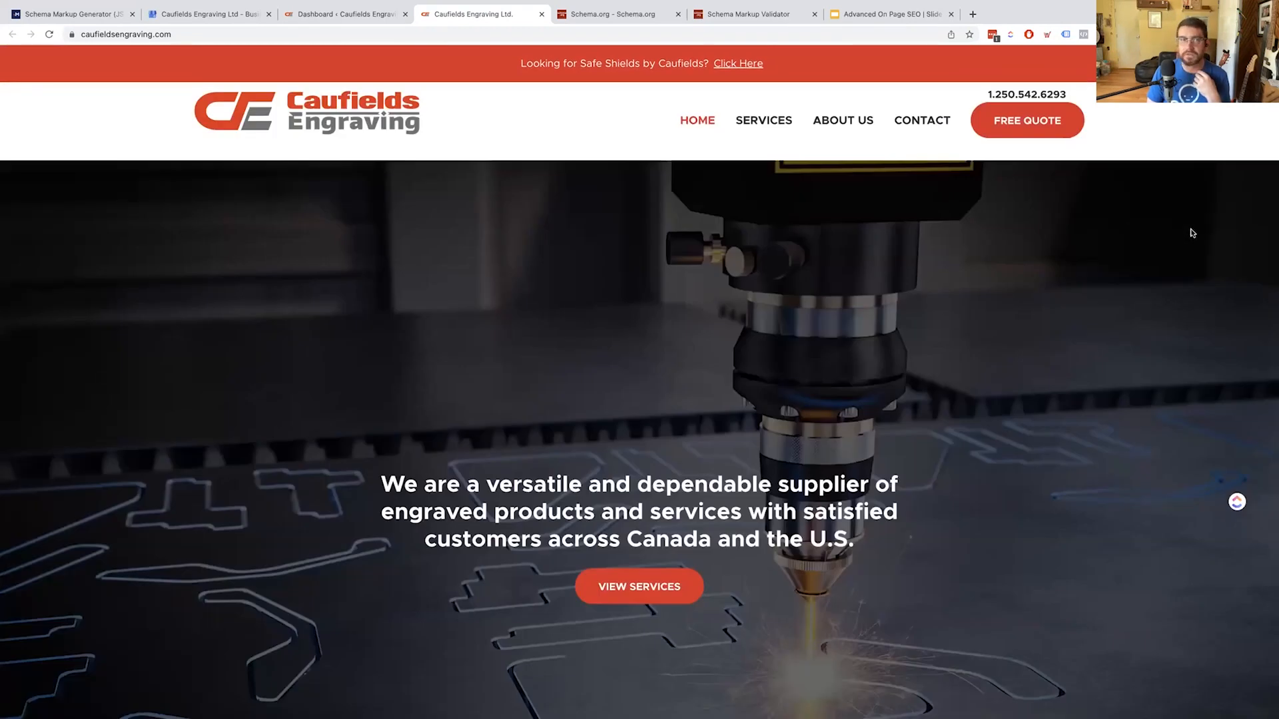
scroll(926, 395, down, 1)
scroll(920, 396, up, 1)
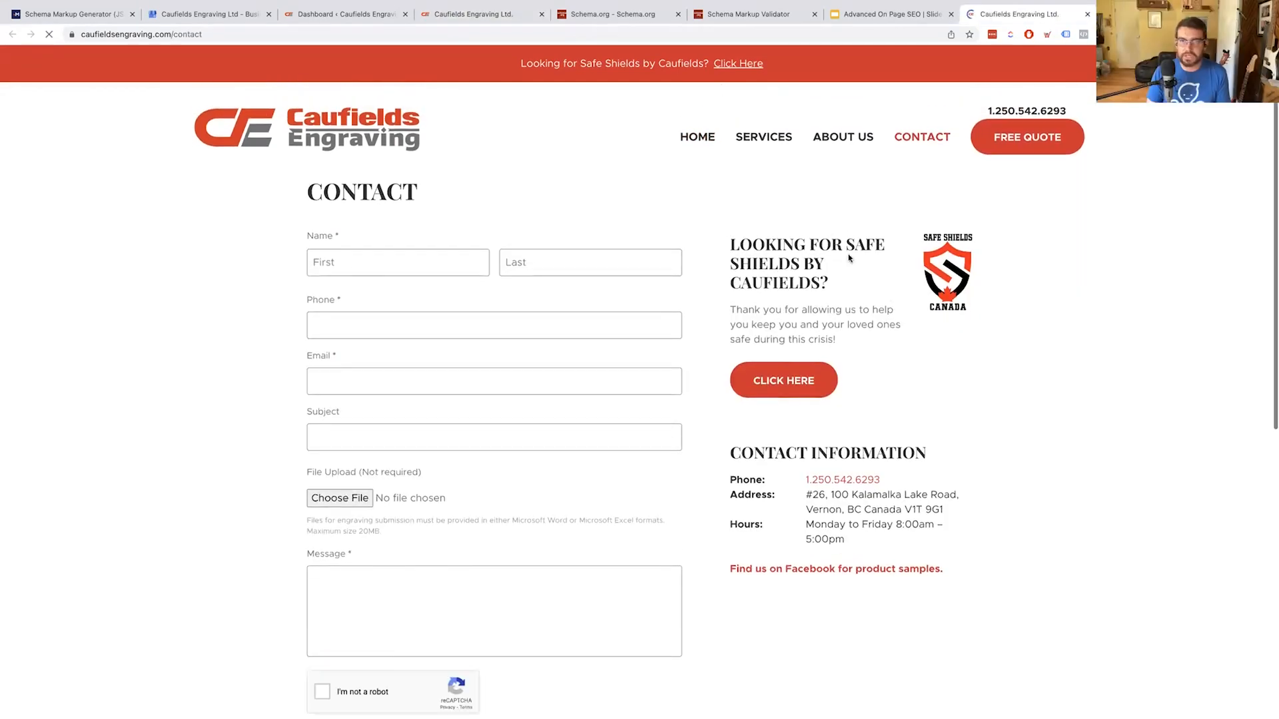
scroll(849, 259, down, 5)
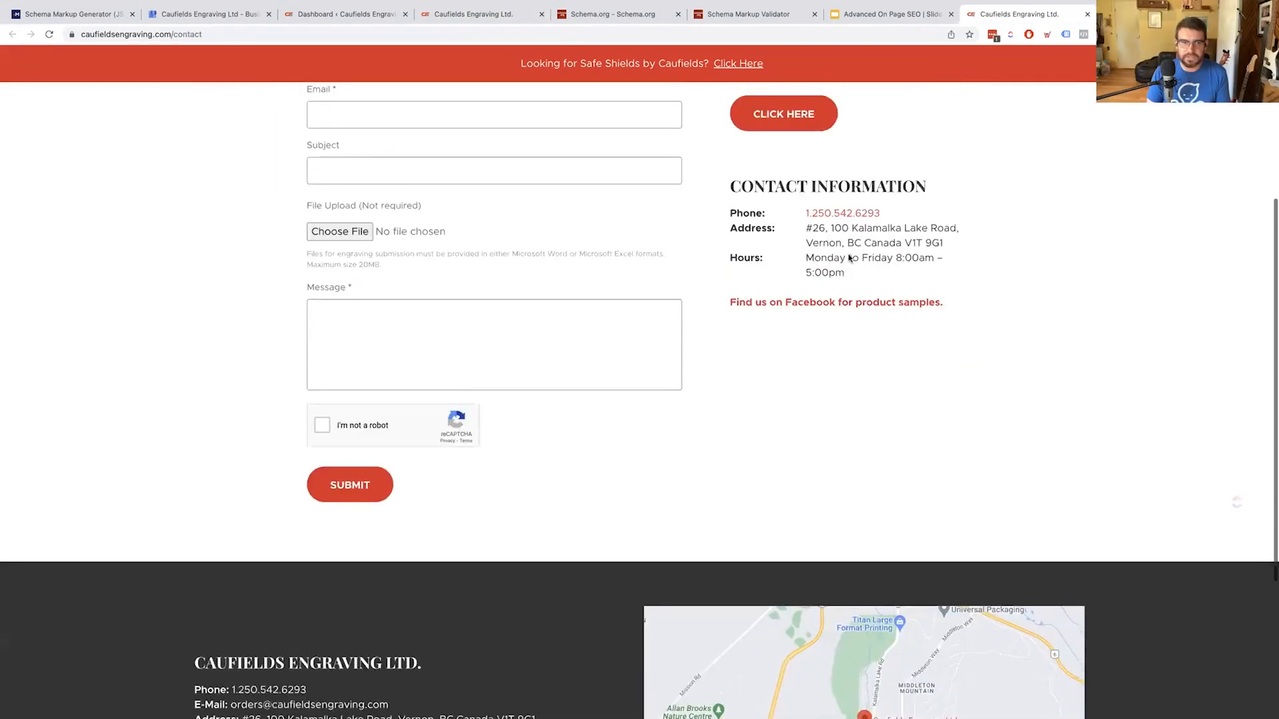
scroll(848, 259, down, 4)
scroll(848, 258, up, 5)
scroll(849, 254, up, 1)
scroll(848, 257, down, 4)
scroll(848, 257, up, 7)
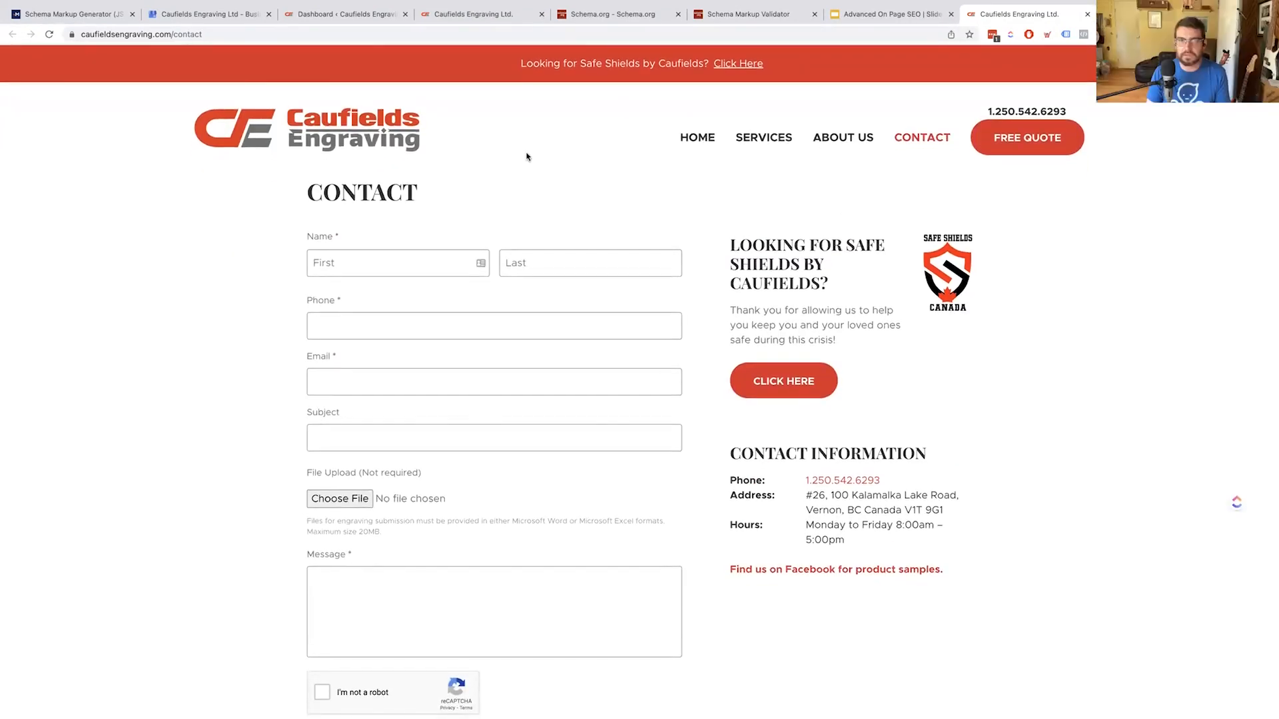
Search Google for 'caufields engraving' and copy the link to its Facebook page
click(368, 32)
text(caufields engraving)
key(Down)
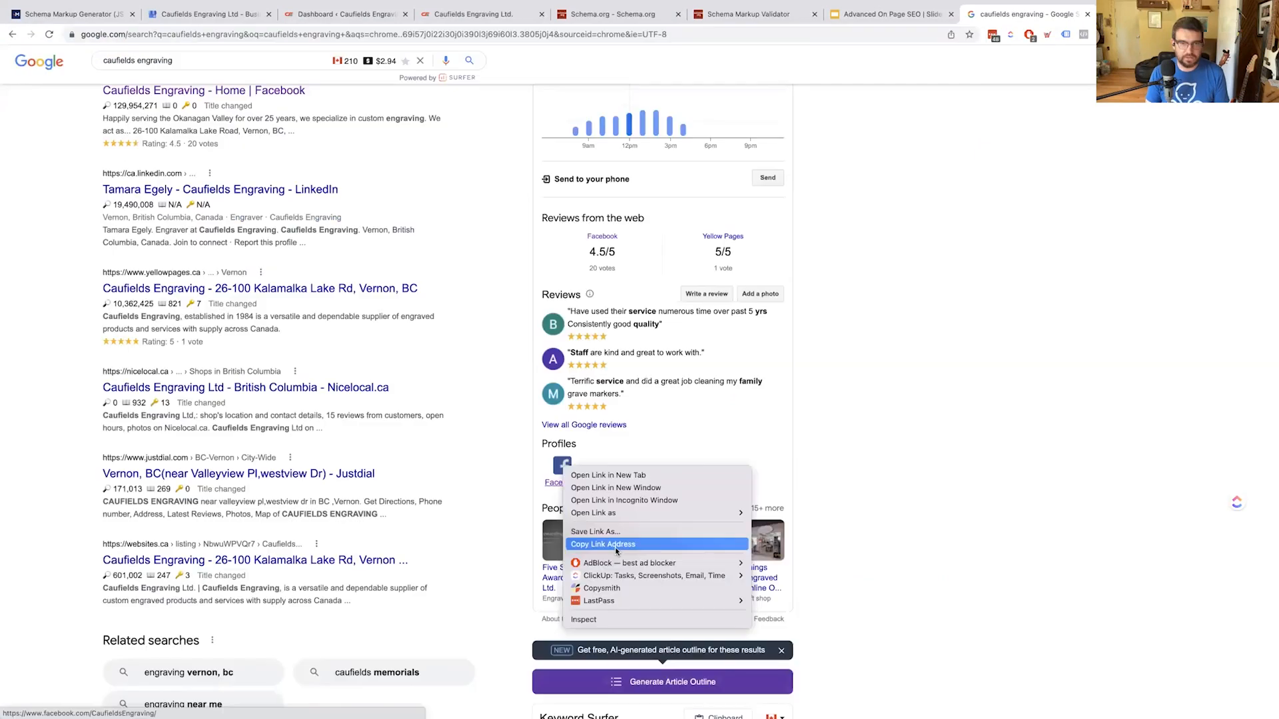
click(614, 546)
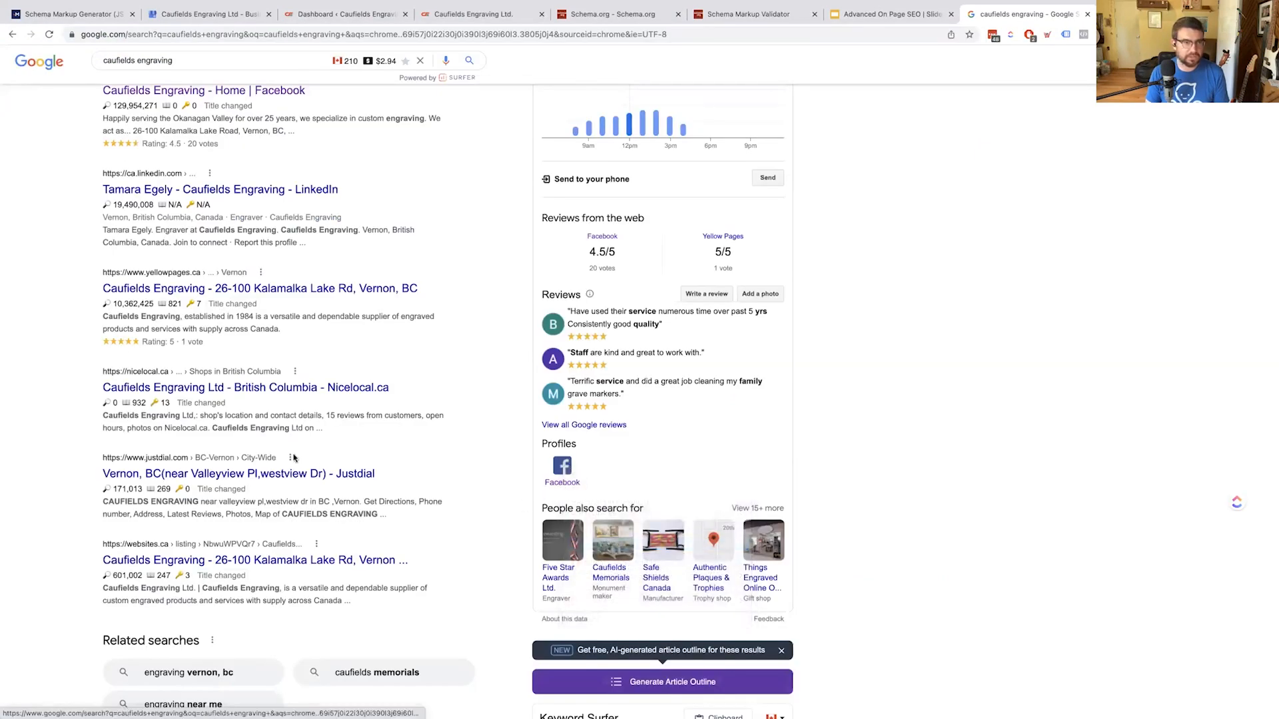
scroll(119, 395, up, 5)
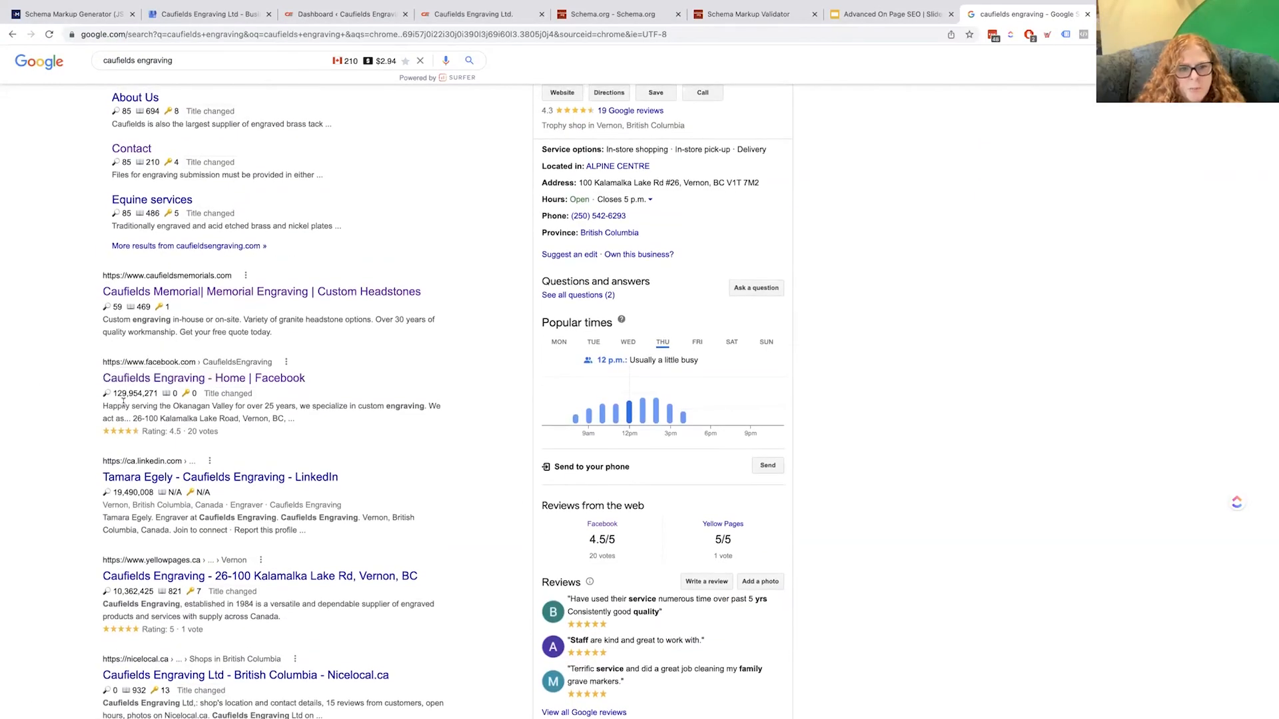
scroll(385, 419, down, 4)
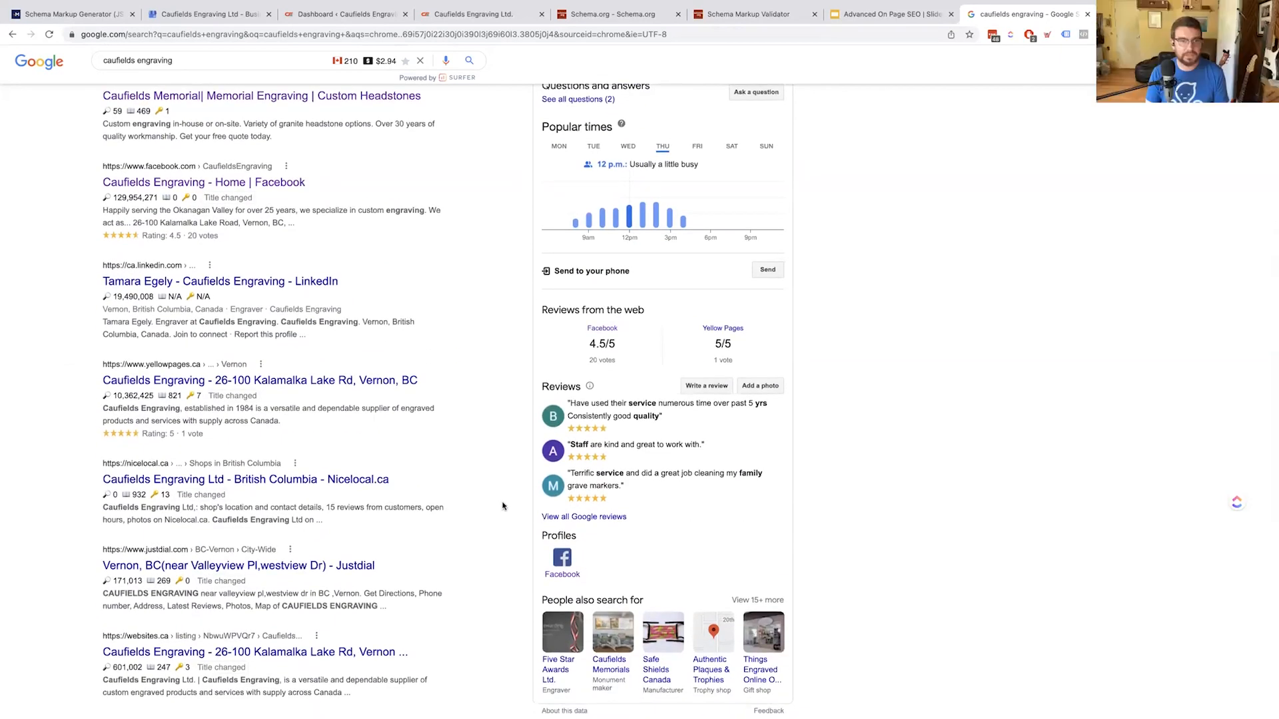
scroll(503, 506, down, 2)
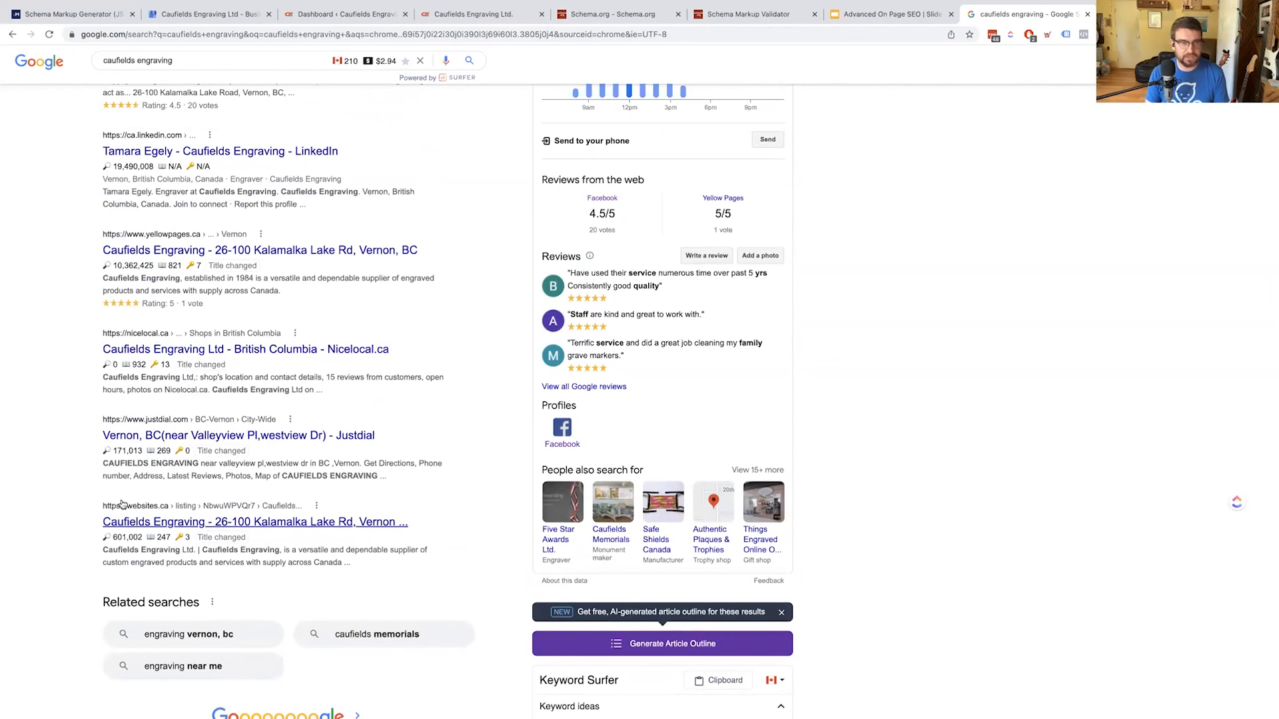
Paste the Facebook page URL into the Facebook field and drop Instagram from social profiles
key(ctrl+1)
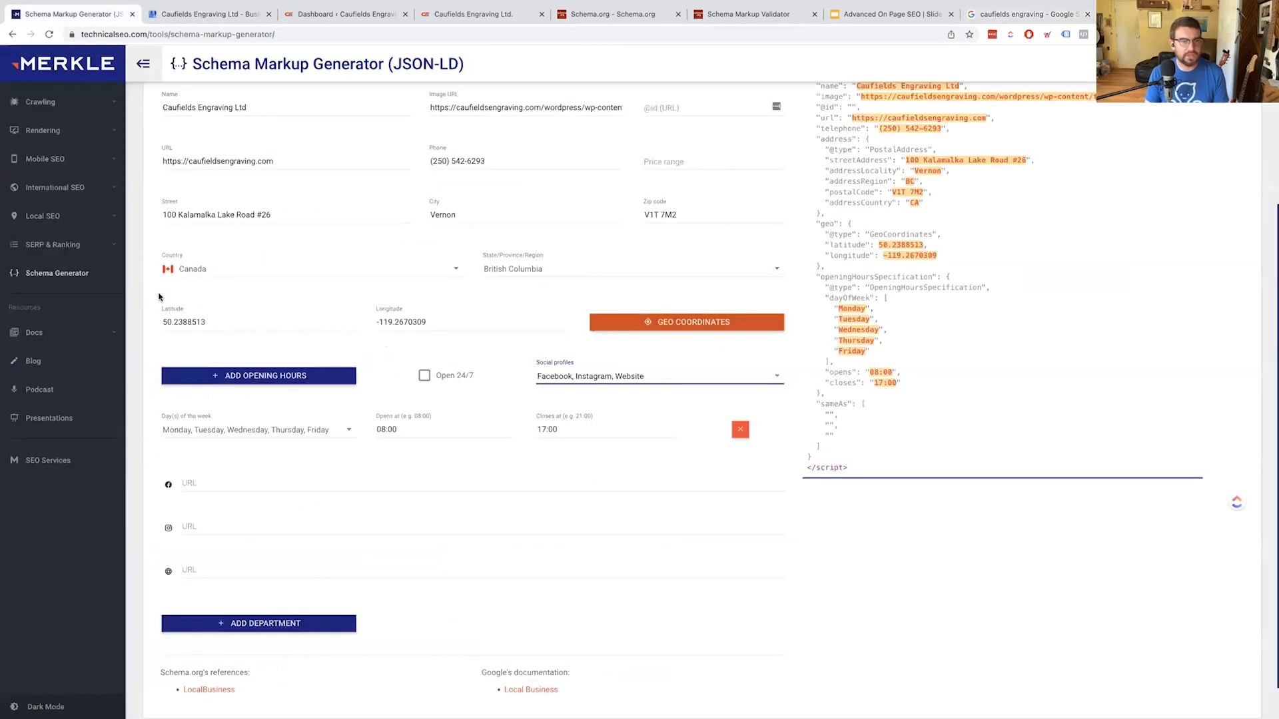
click(245, 481)
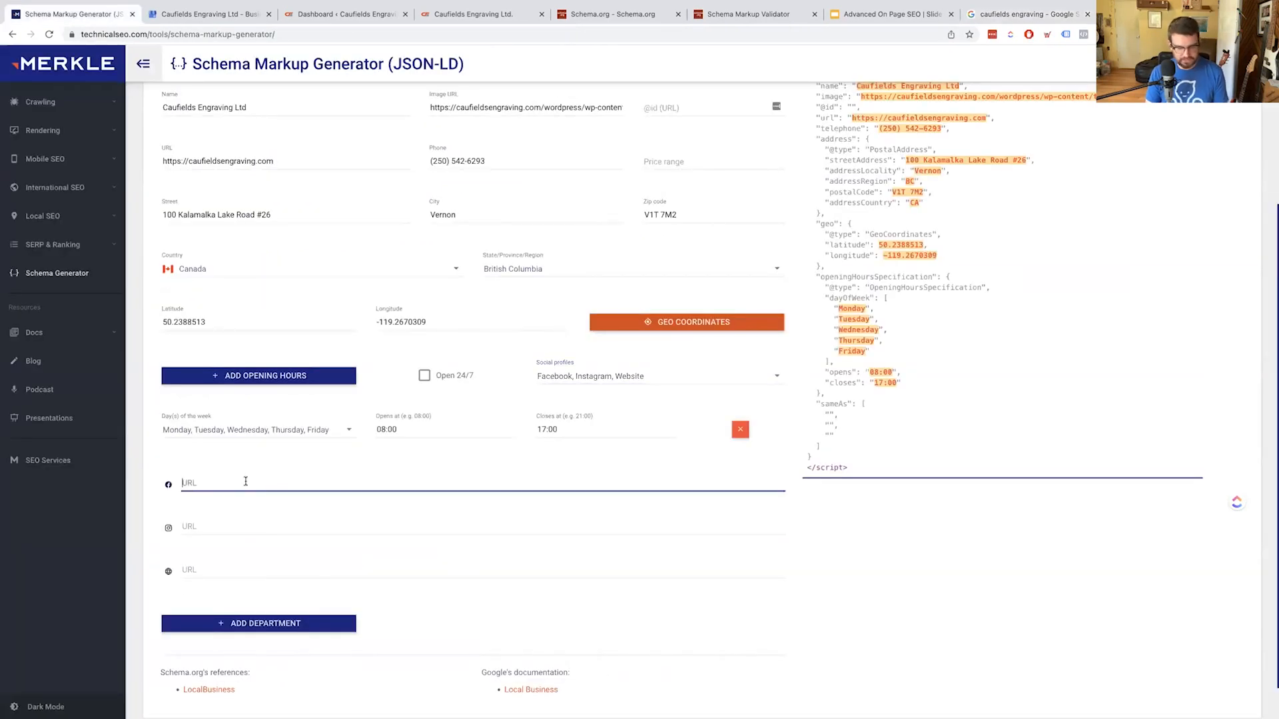
key(ctrl+v)
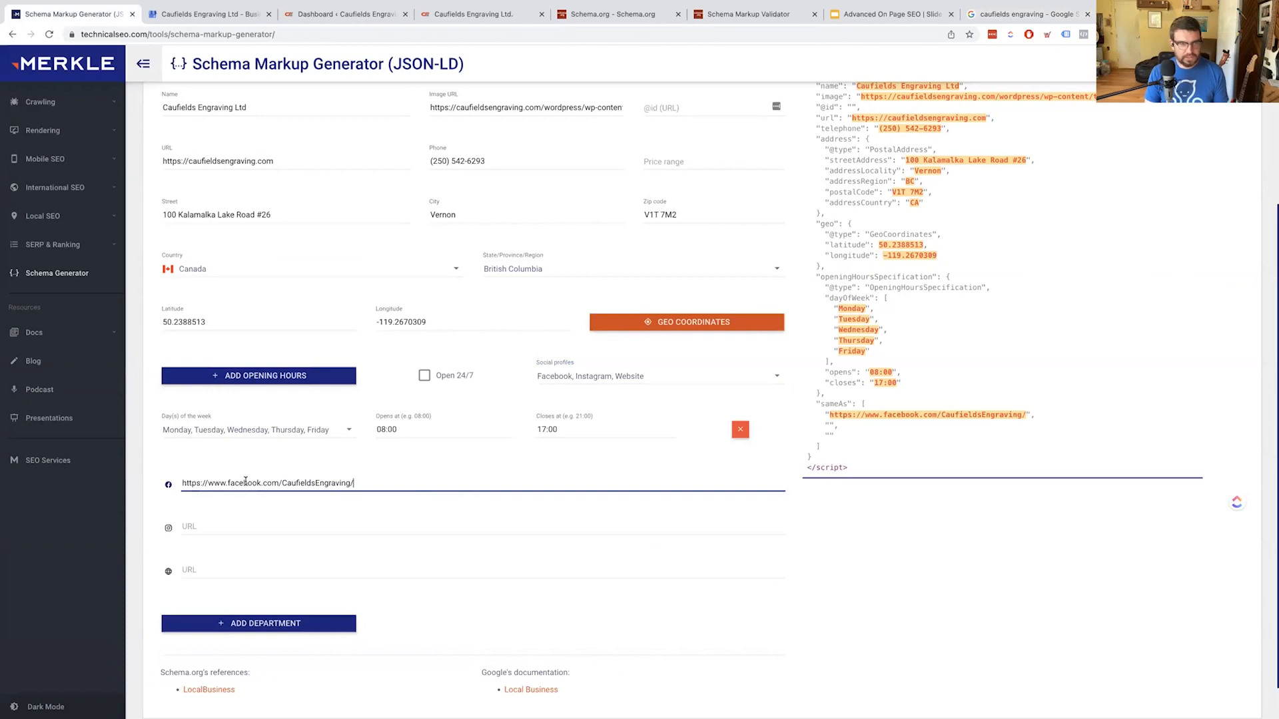
click(243, 526)
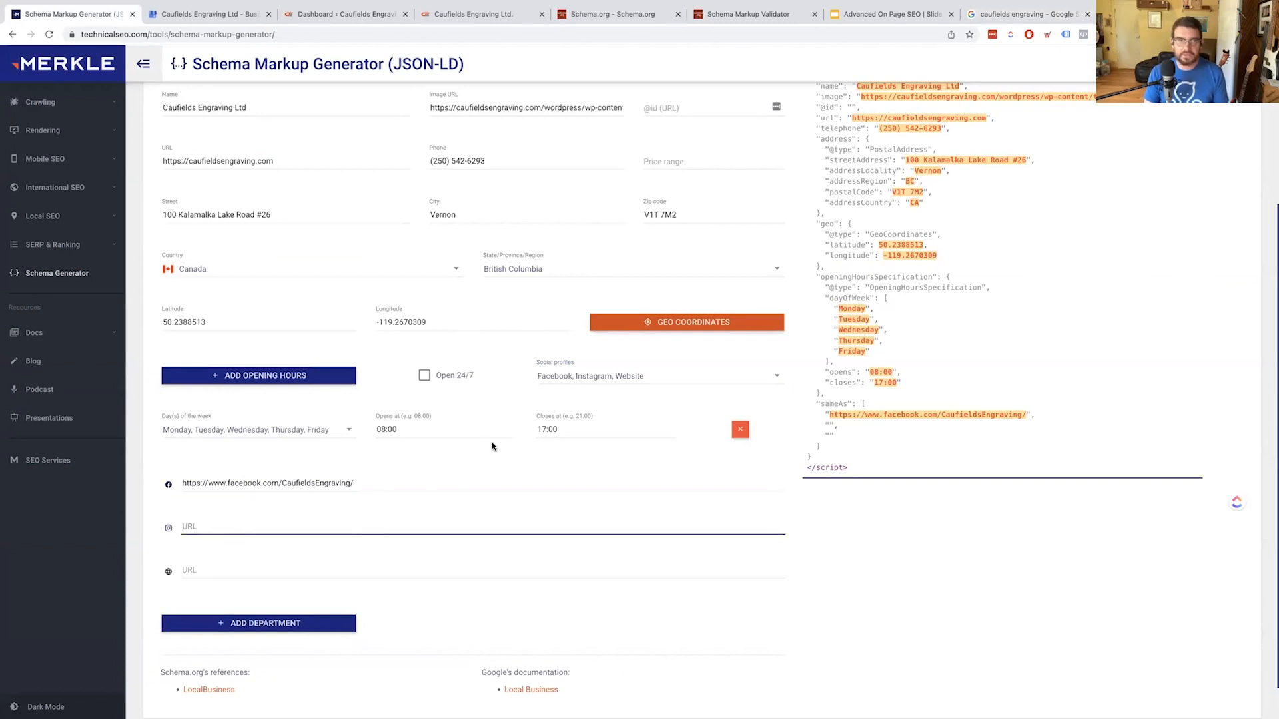
click(591, 376)
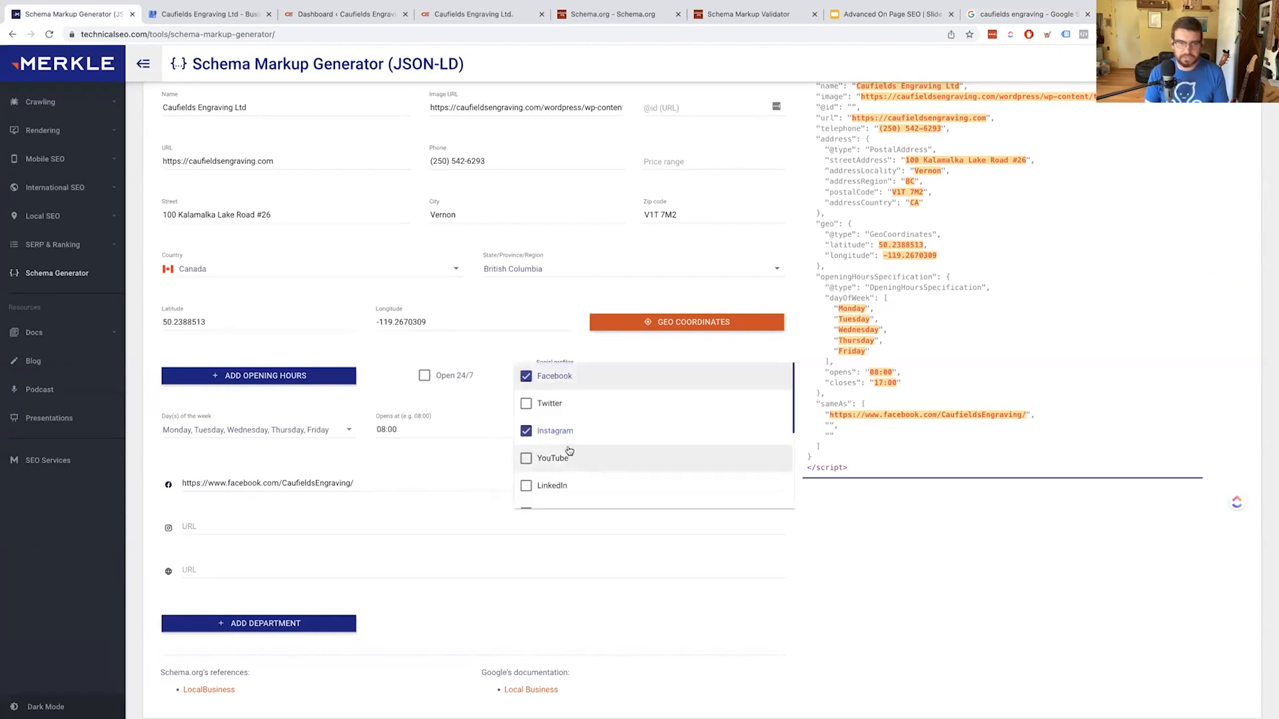
click(568, 440)
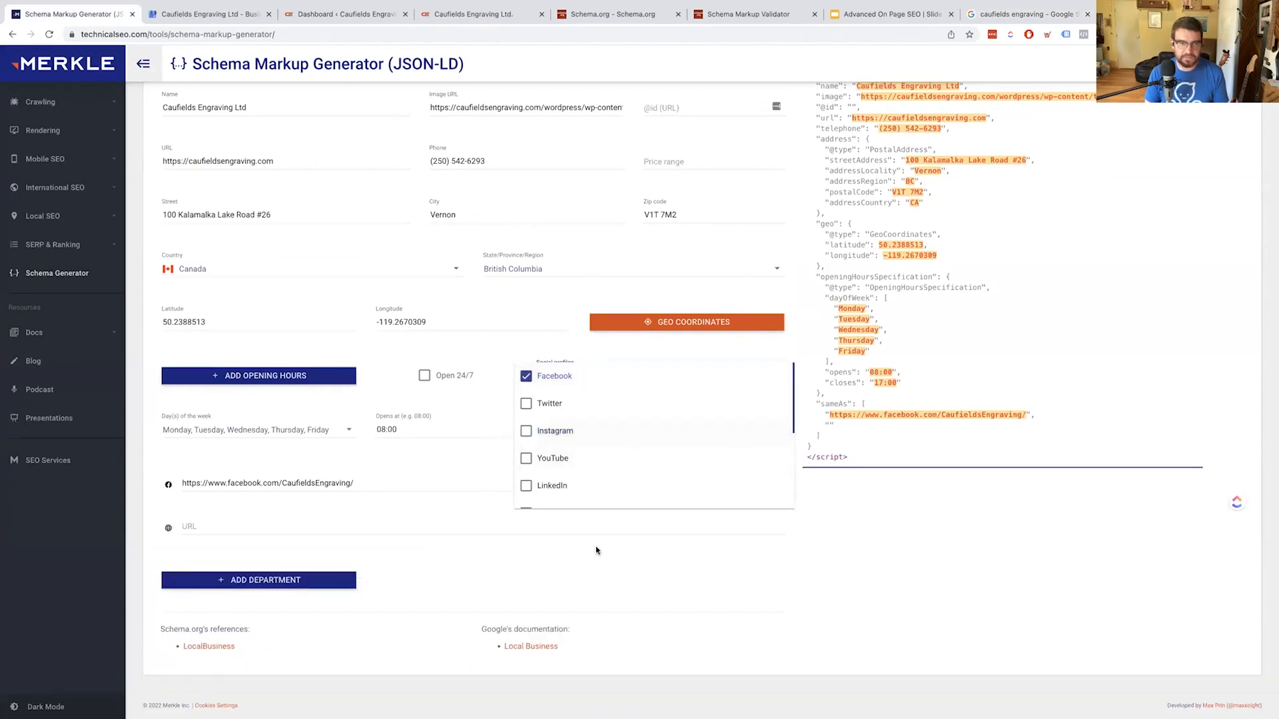
click(570, 529)
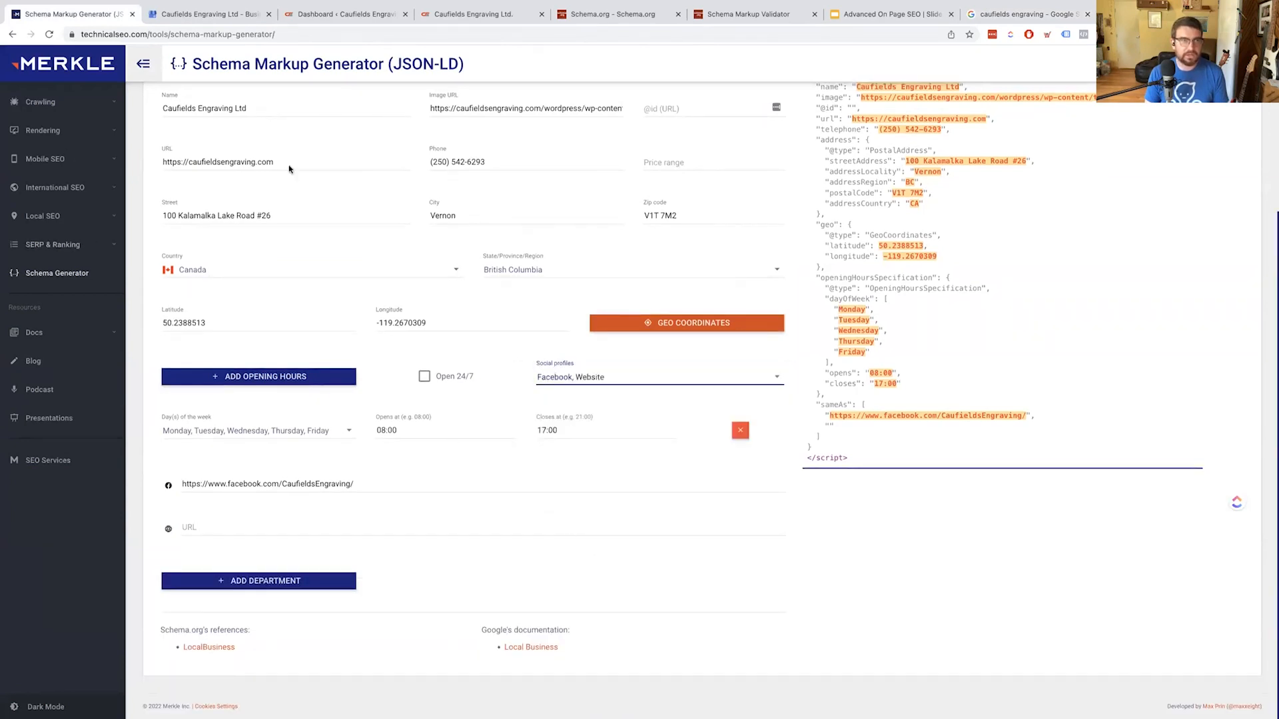
drag(287, 161, 197, 130)
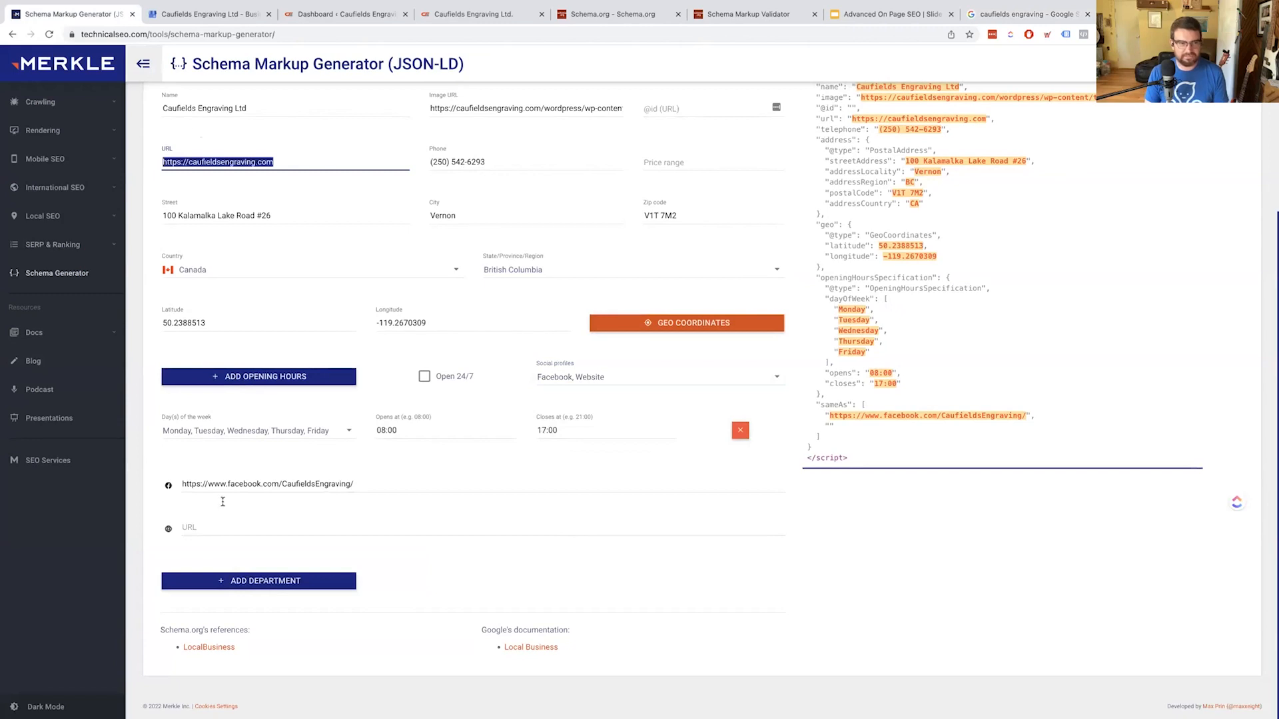
click(206, 525)
key(ctrl+v)
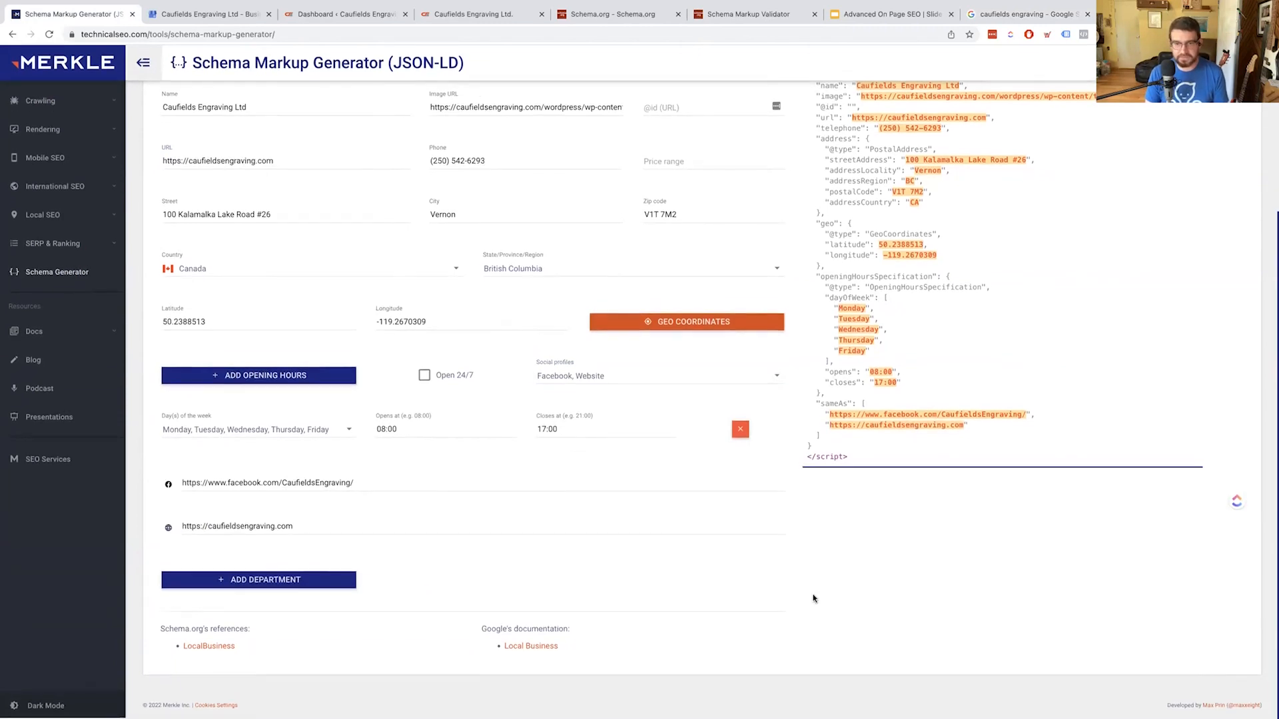
scroll(766, 533, up, 3)
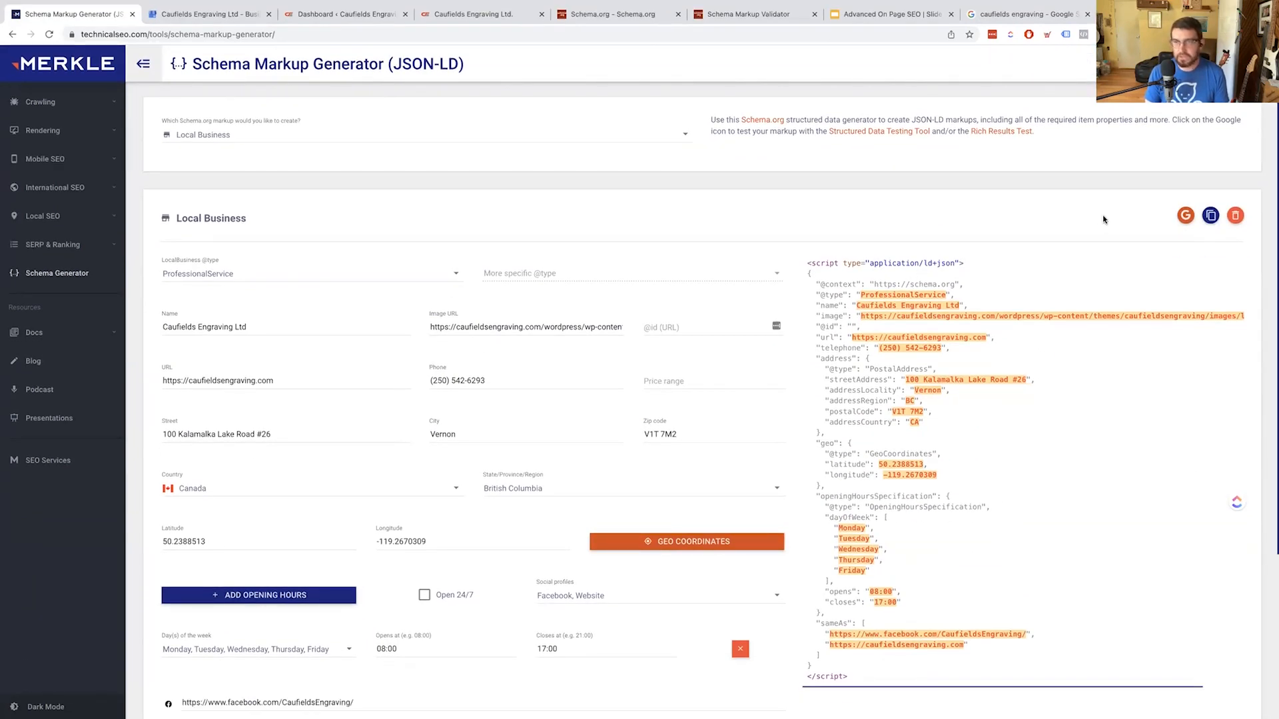
Copy the finished ProfessionalService JSON-LD output and bring up the Schema Markup Validator
click(1179, 218)
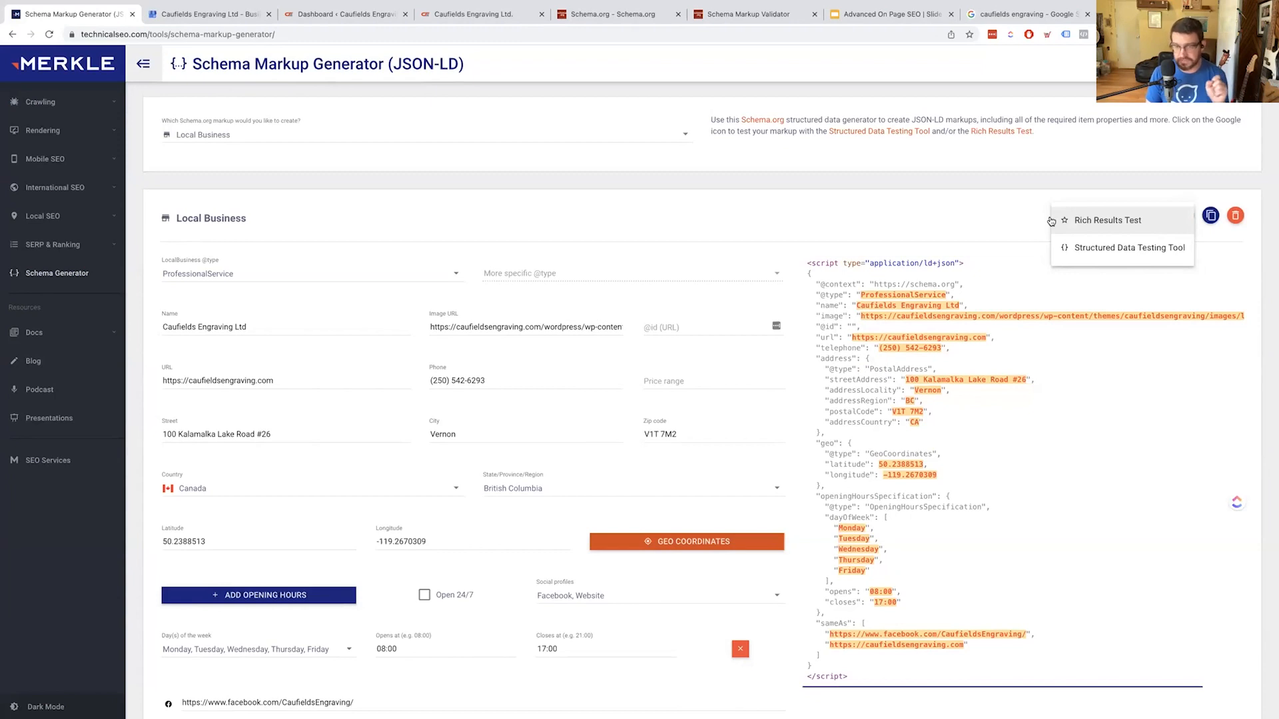
click(1000, 225)
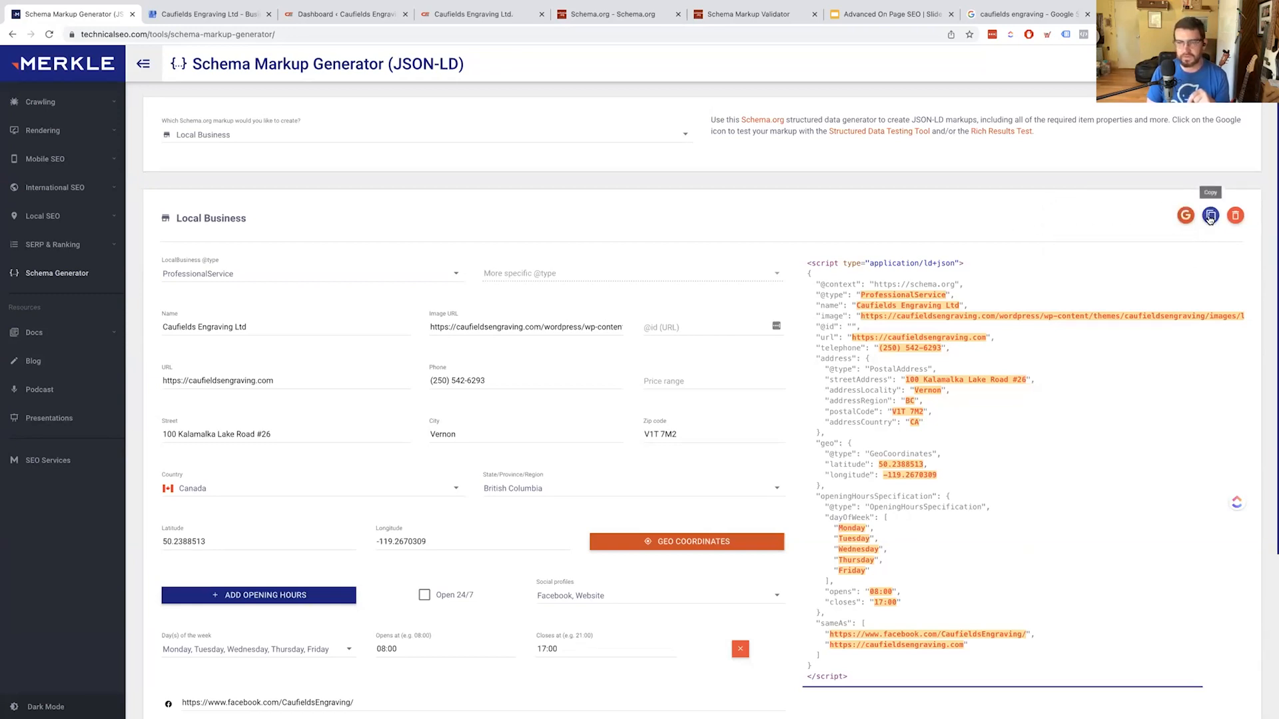
click(1210, 218)
scroll(693, 566, down, 1)
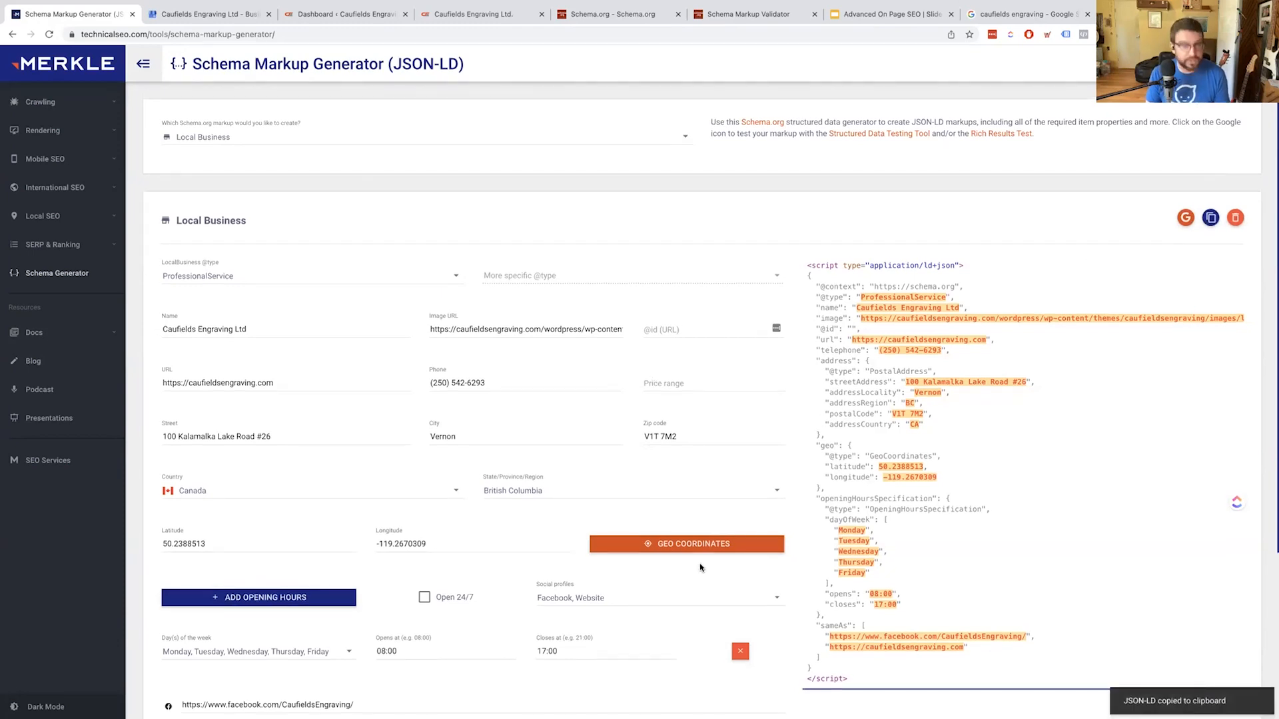
scroll(373, 53, down, 1)
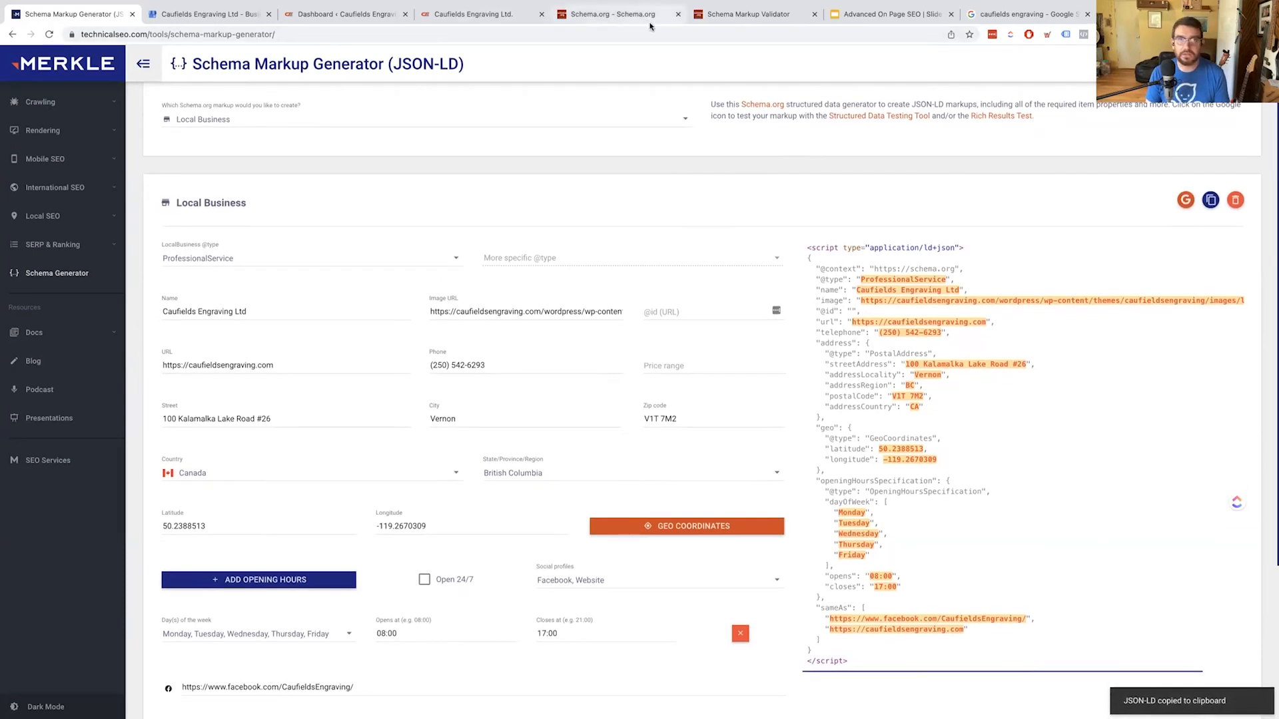
drag(733, 14, 605, 17)
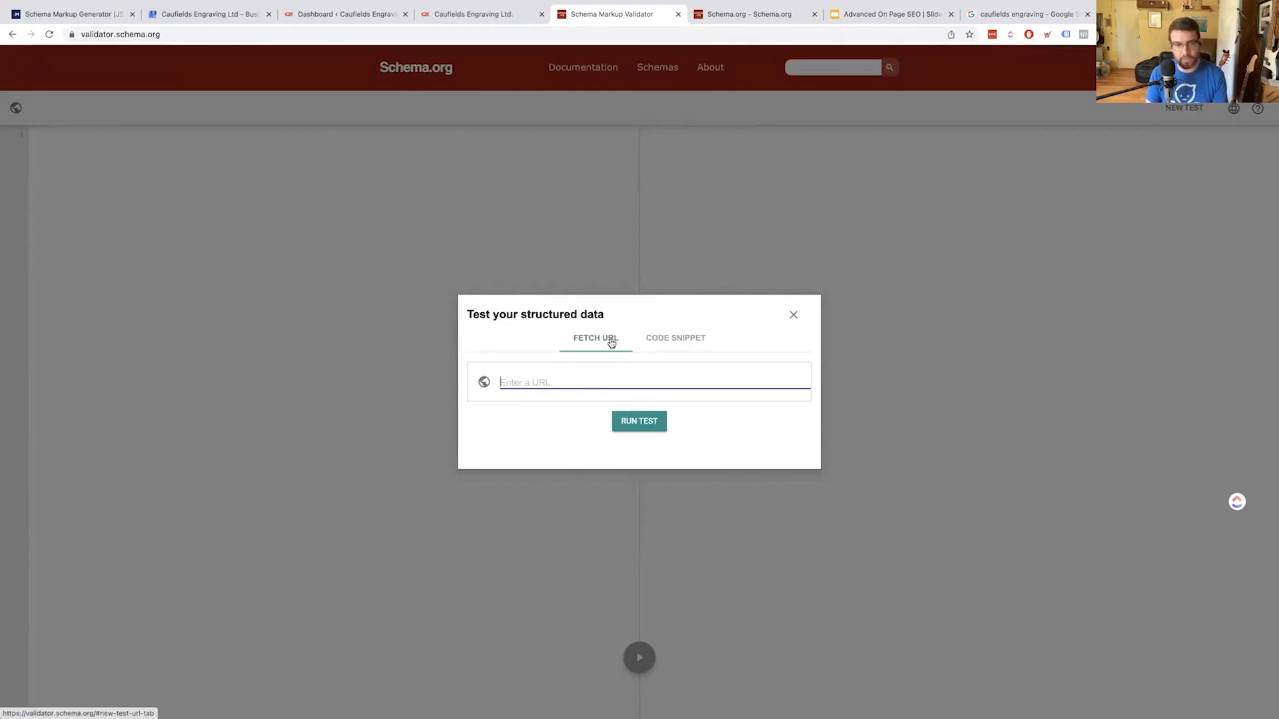
Paste the JSON-LD as a code snippet and run the test, getting 0 errors, 0 warnings
click(655, 339)
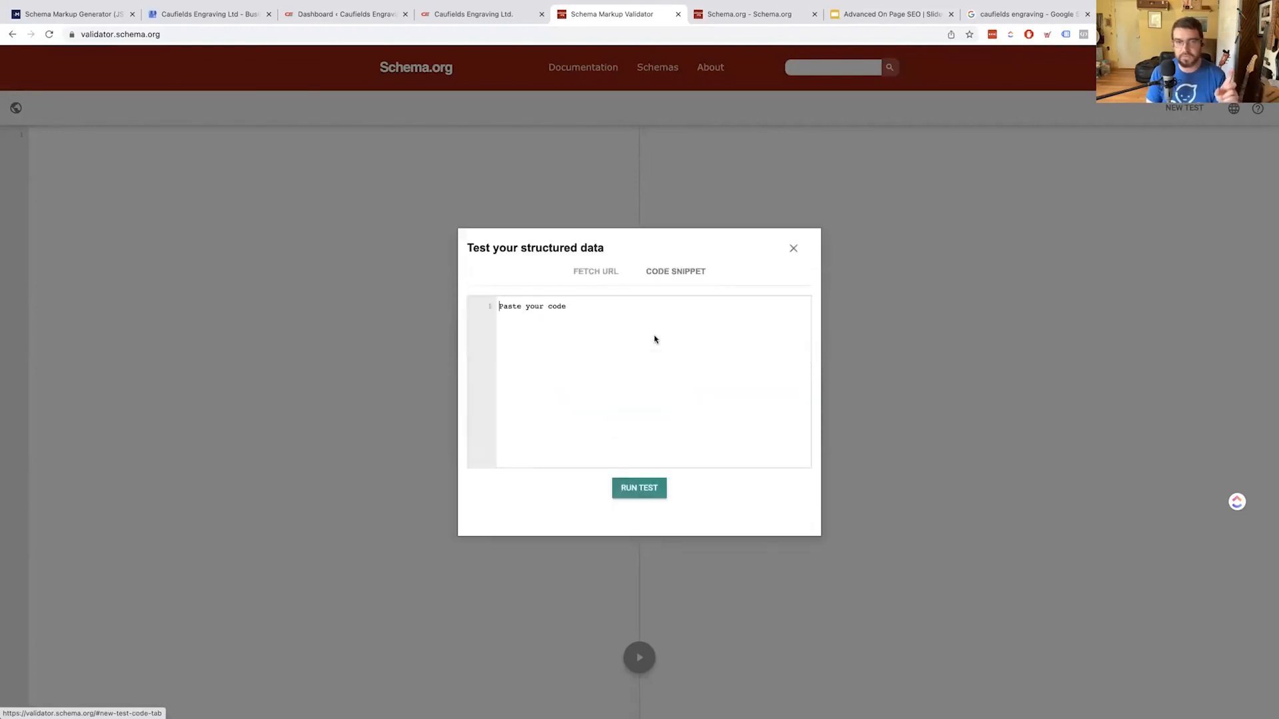
click(569, 327)
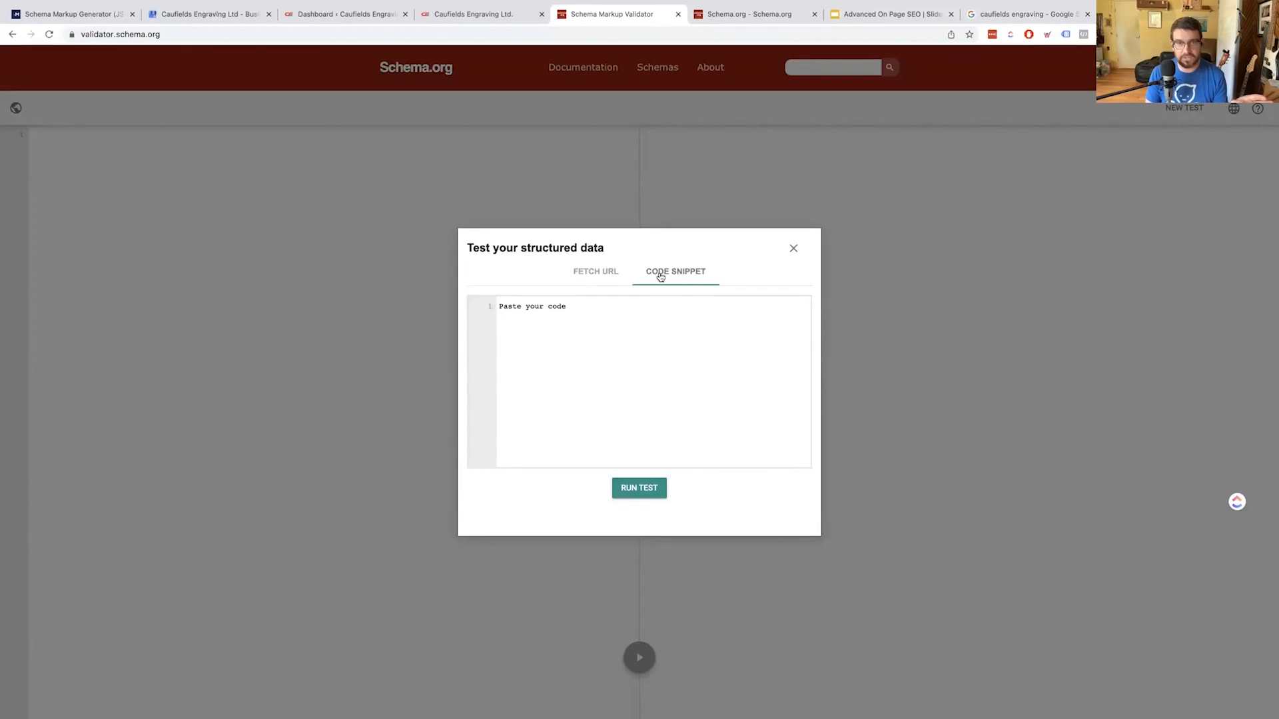
key(super+v)
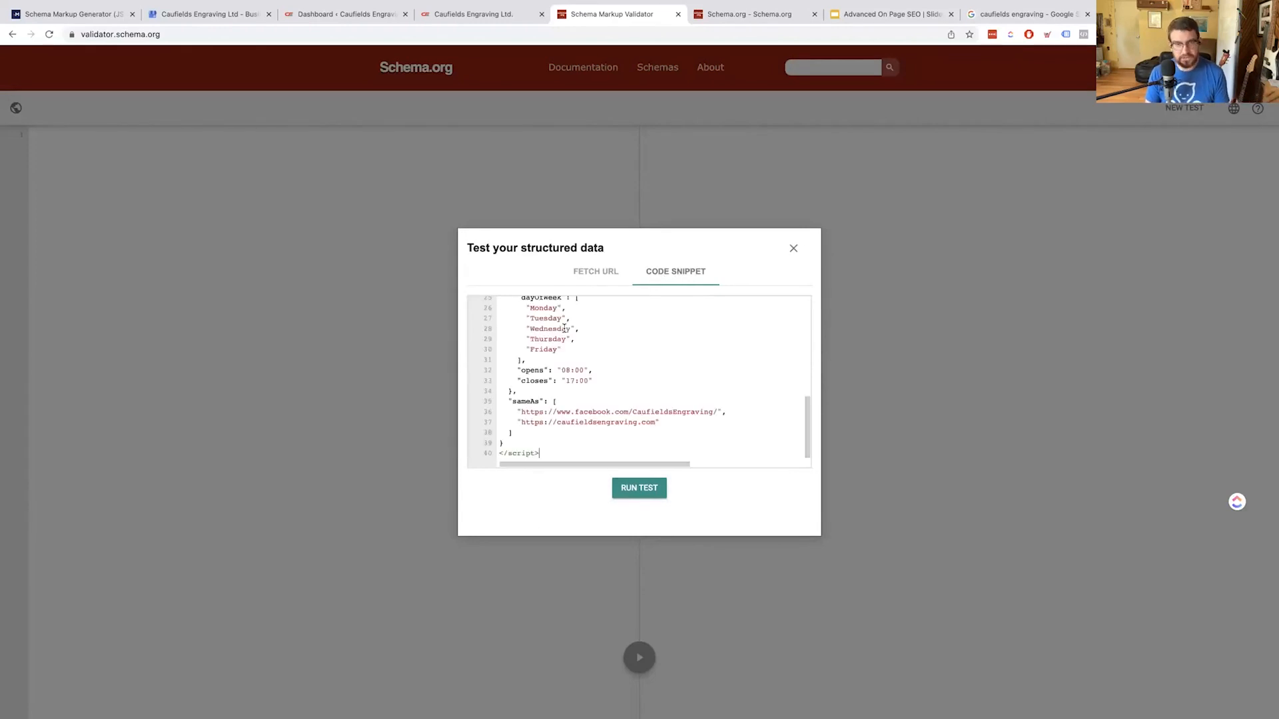
click(625, 498)
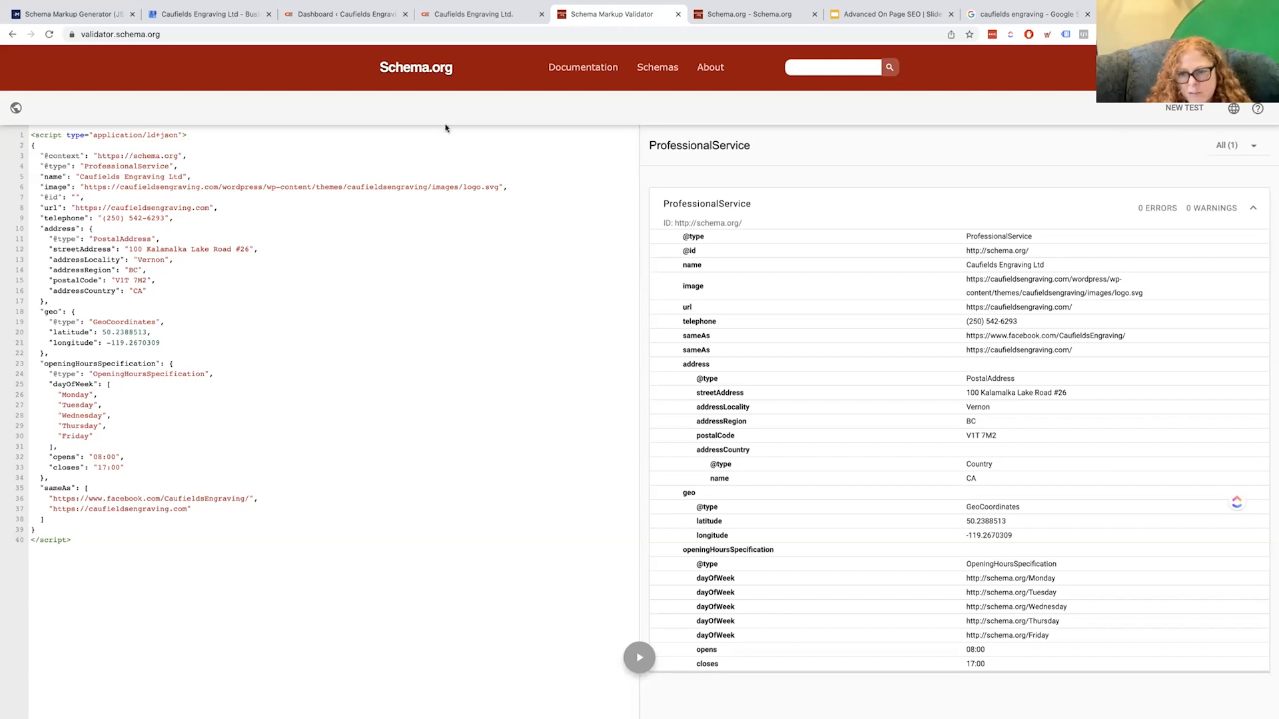
Collapse the clean ProfessionalService result and select all of the validated JSON-LD code
key(super+l)
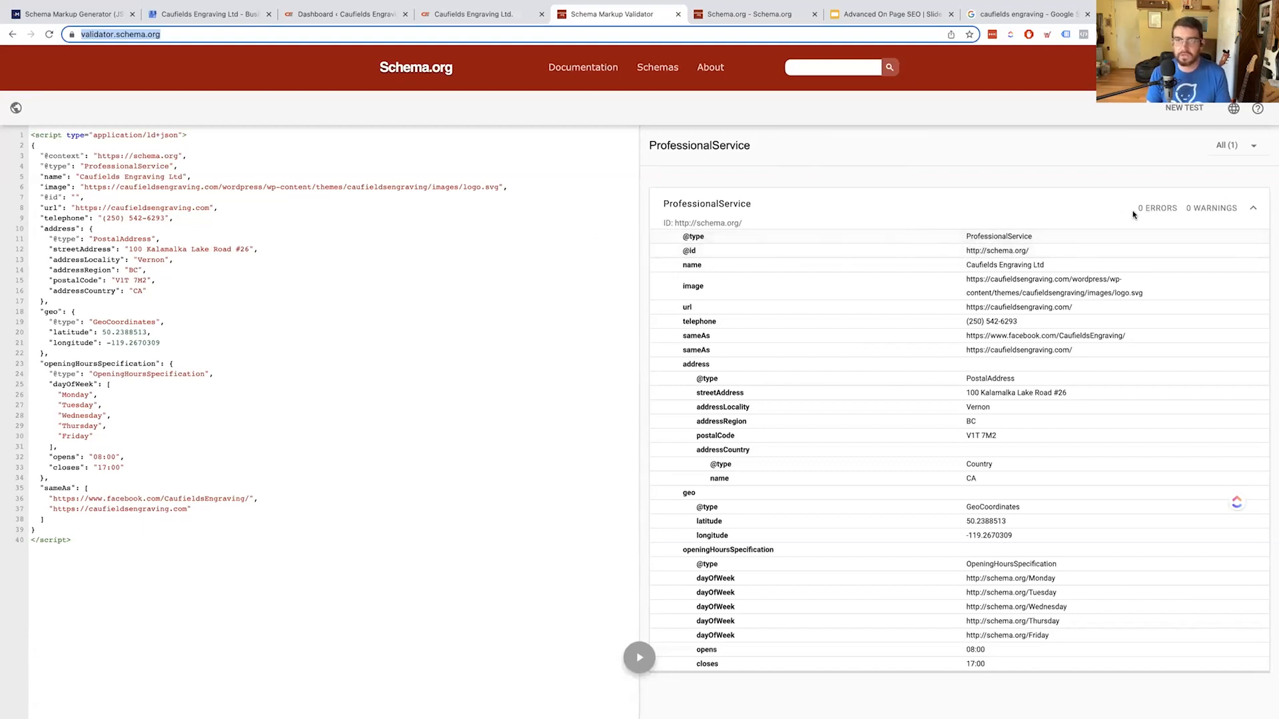
click(1251, 209)
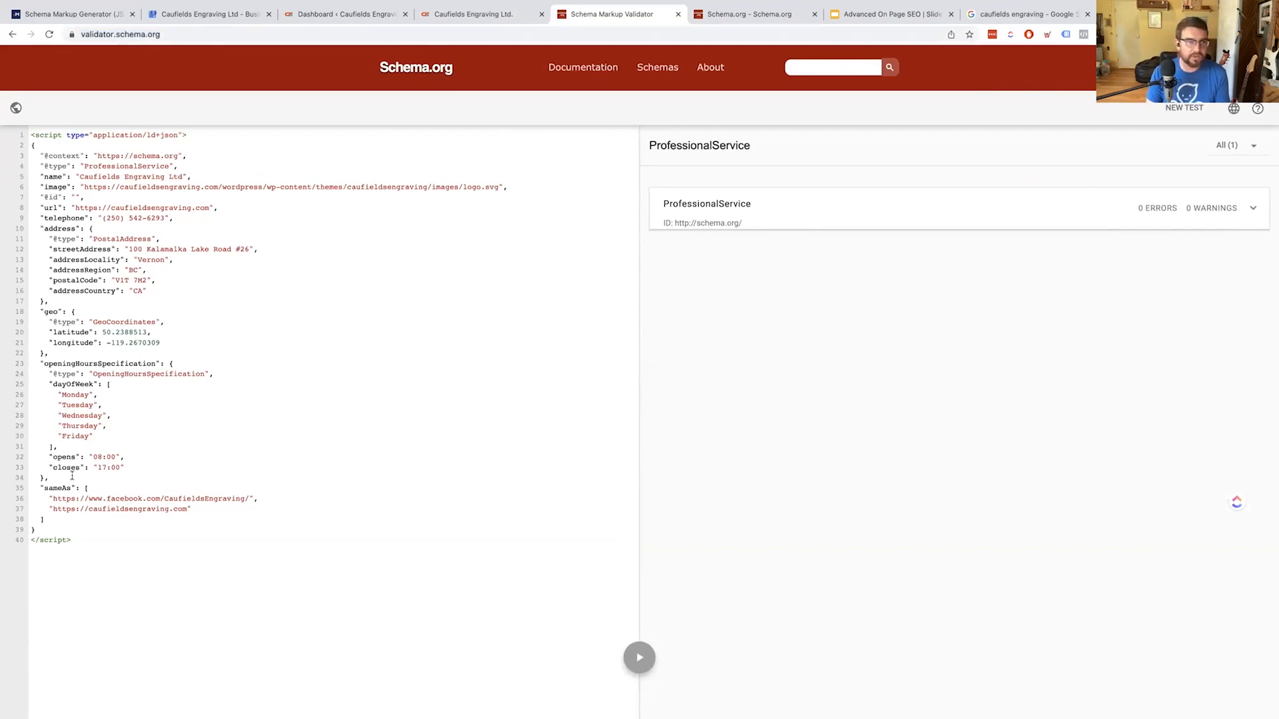
click(80, 558)
key(super+a)
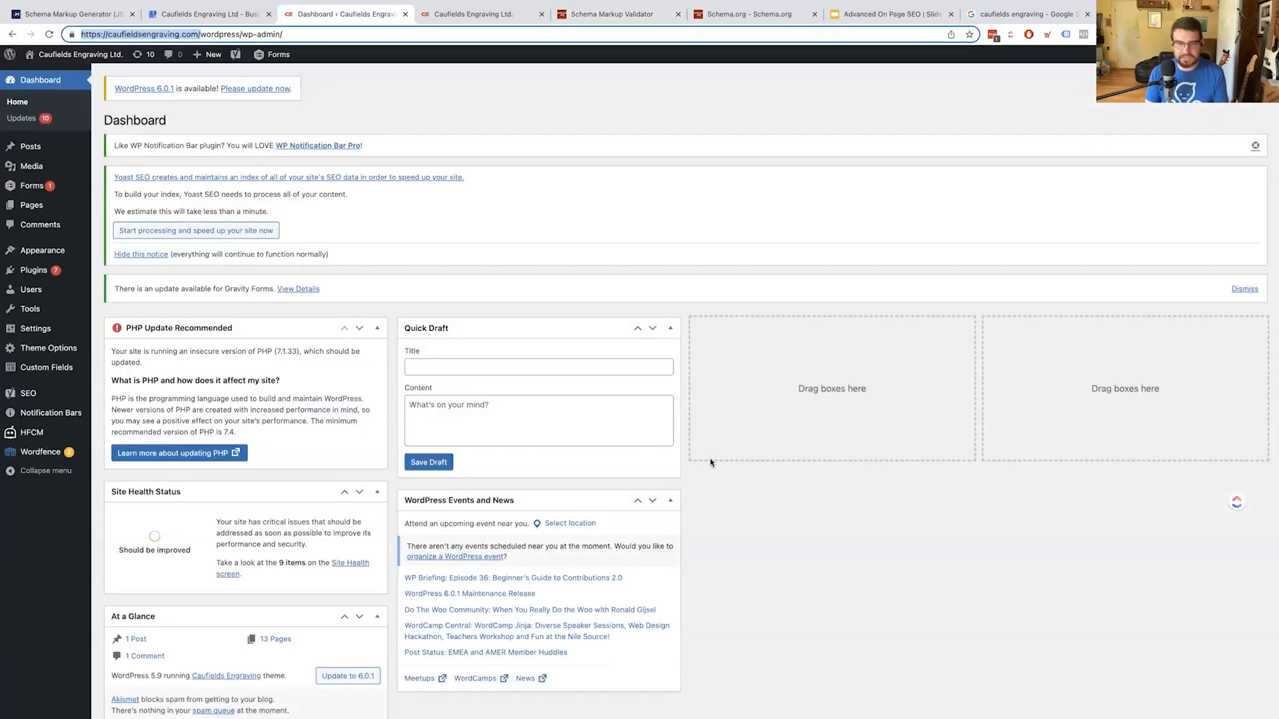
Open HFCM's Add New Snippet page from the WordPress admin sidebar
scroll(270, 476, up, 1)
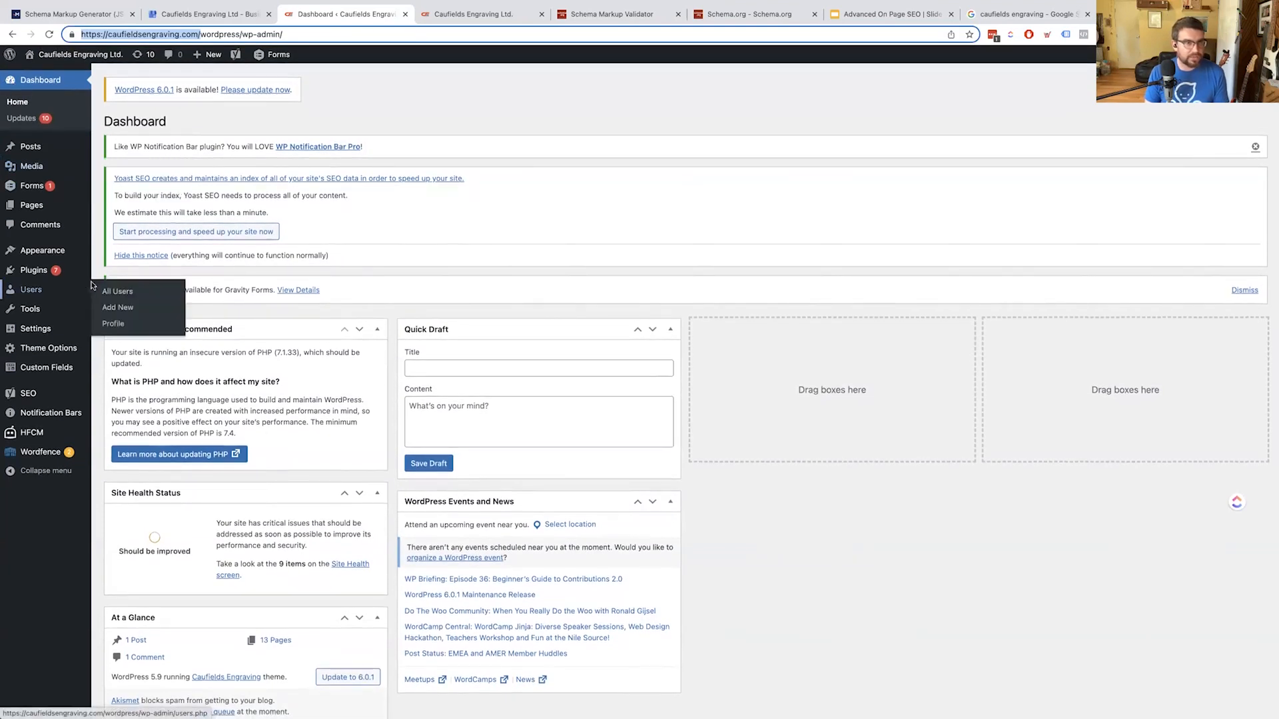
mouse_move(77, 388)
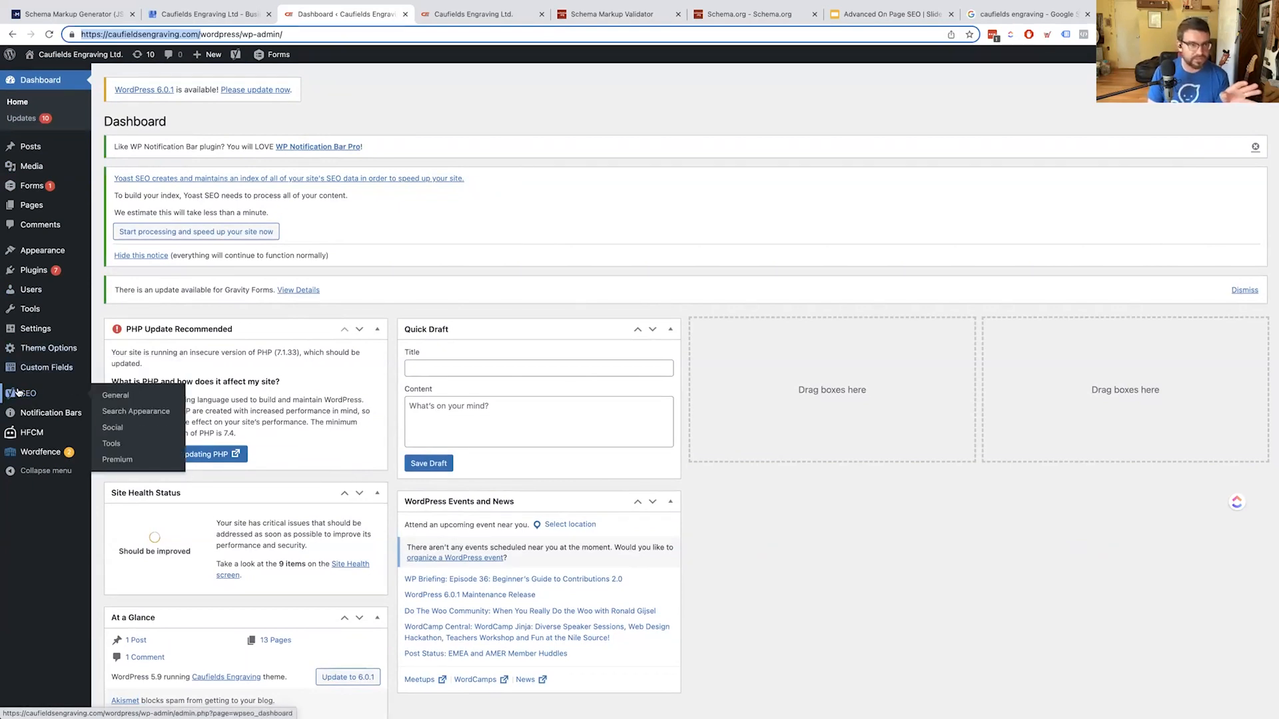
mouse_move(30, 435)
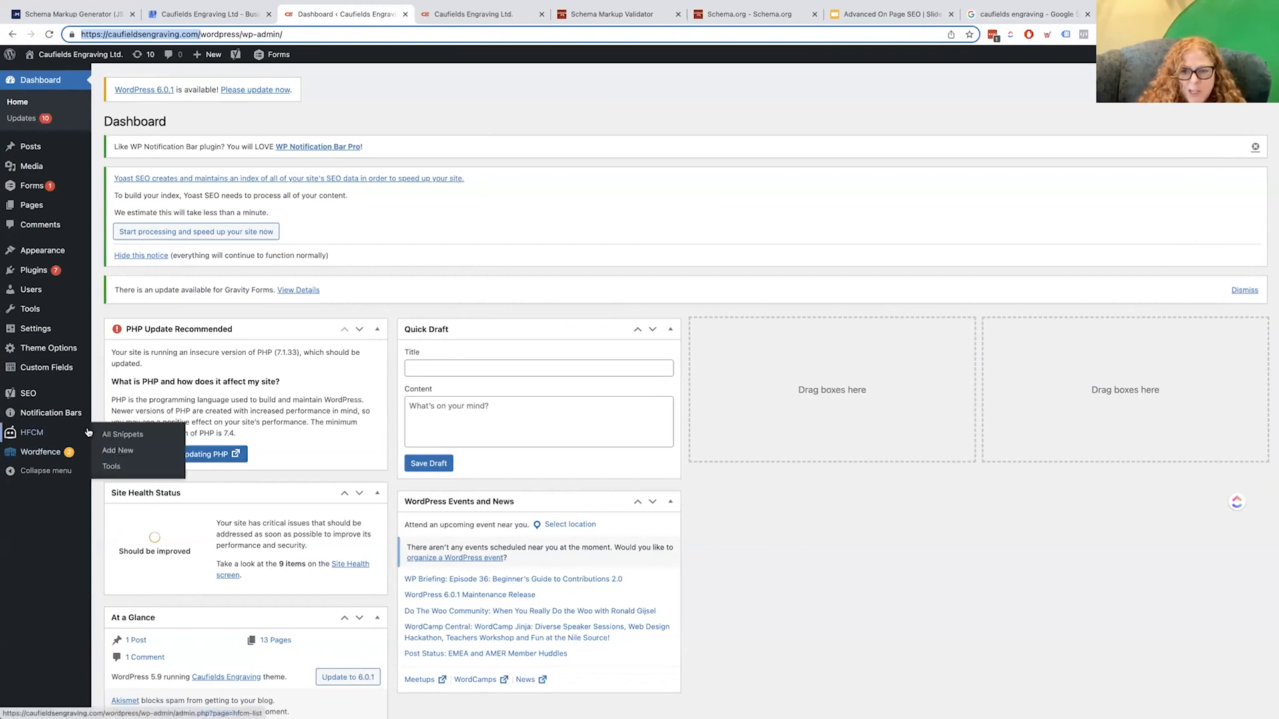
click(120, 451)
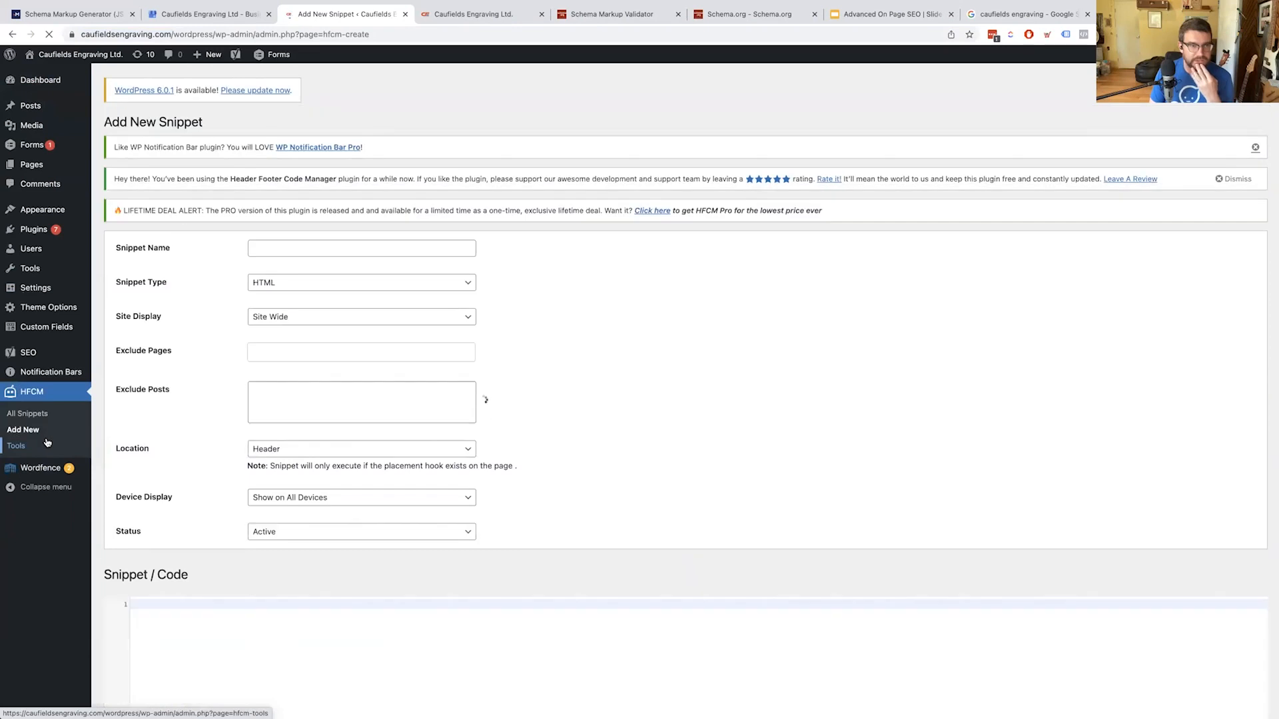
Name the new snippet 'Local Business Schema' and keep Site Display on Site Wide
click(261, 247)
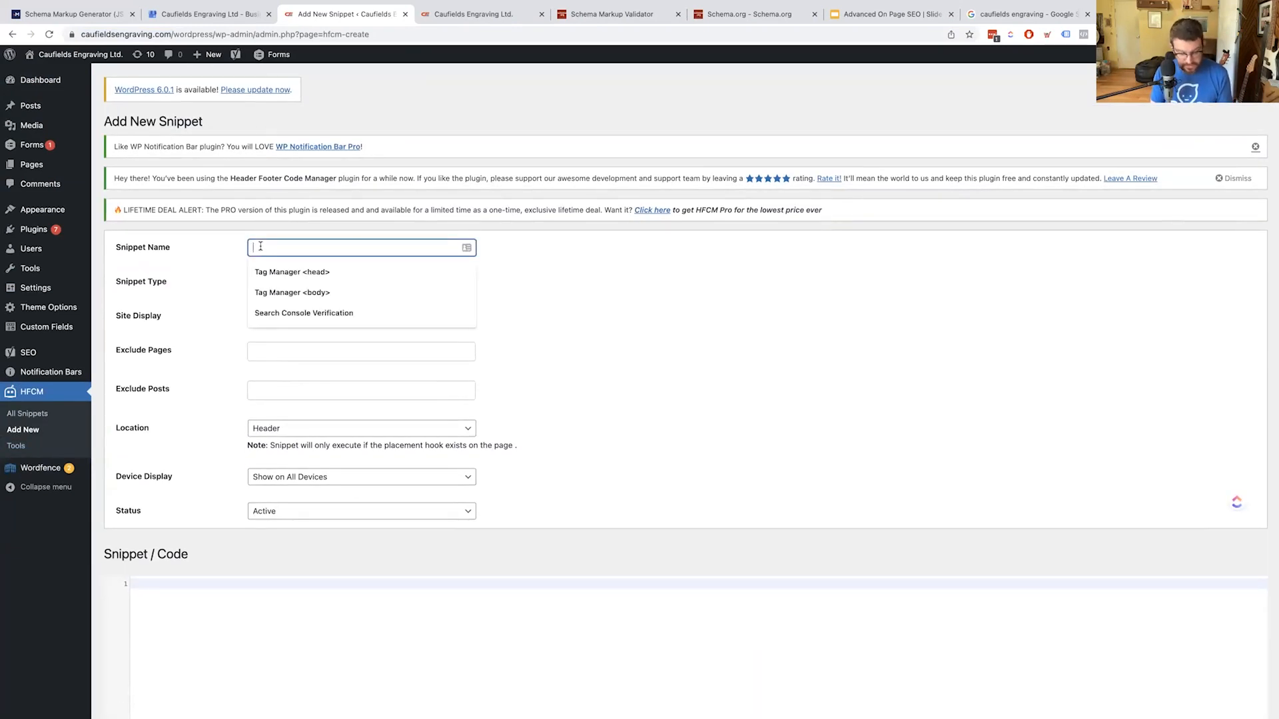
text(Local)
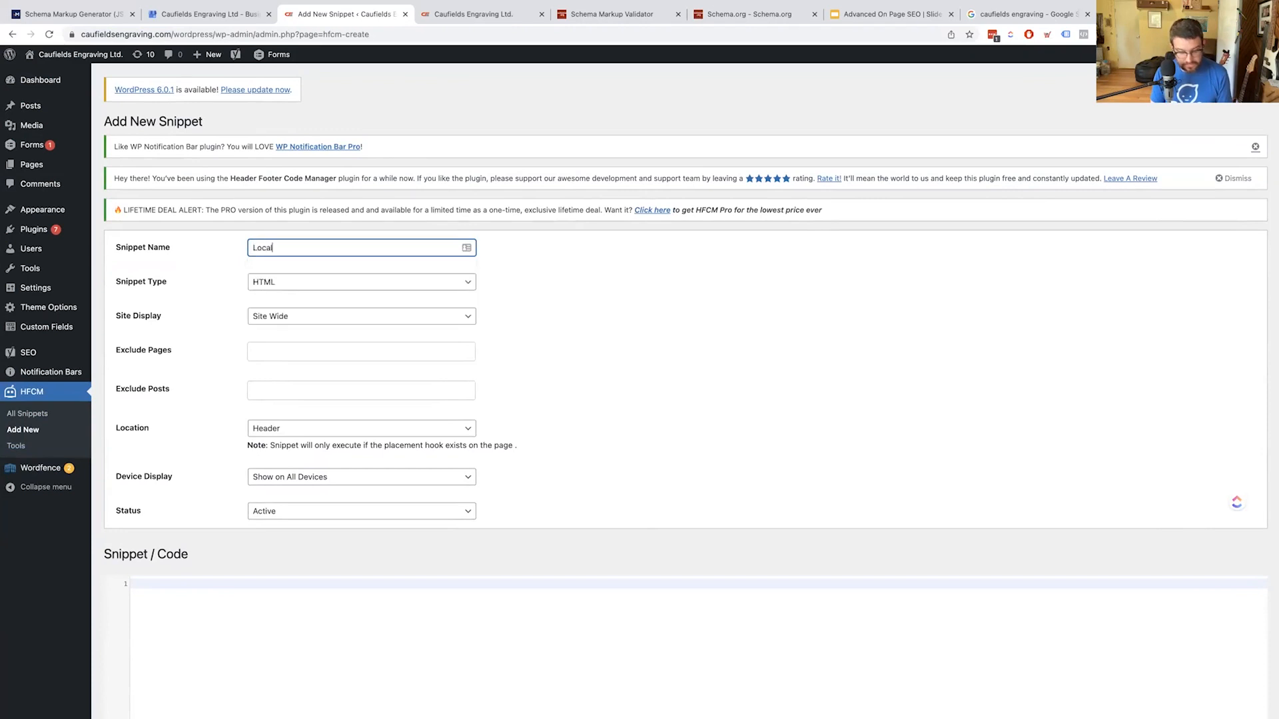
text( Business Schema)
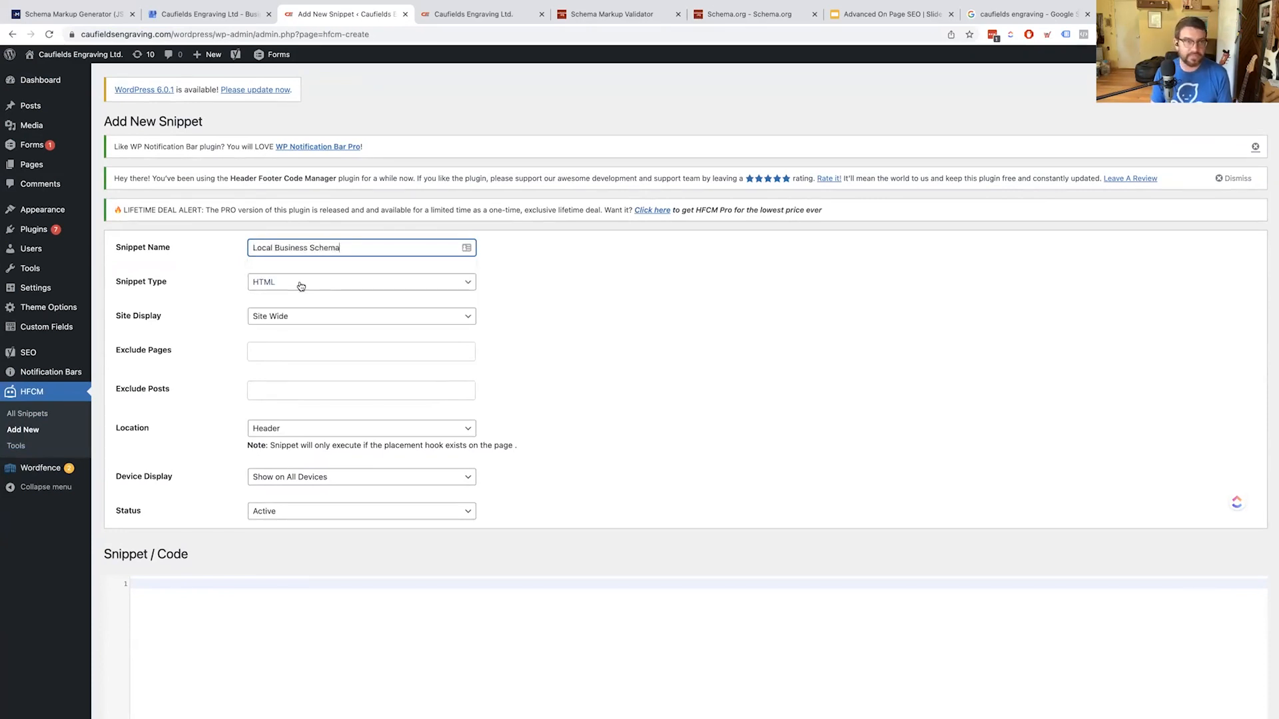
click(302, 319)
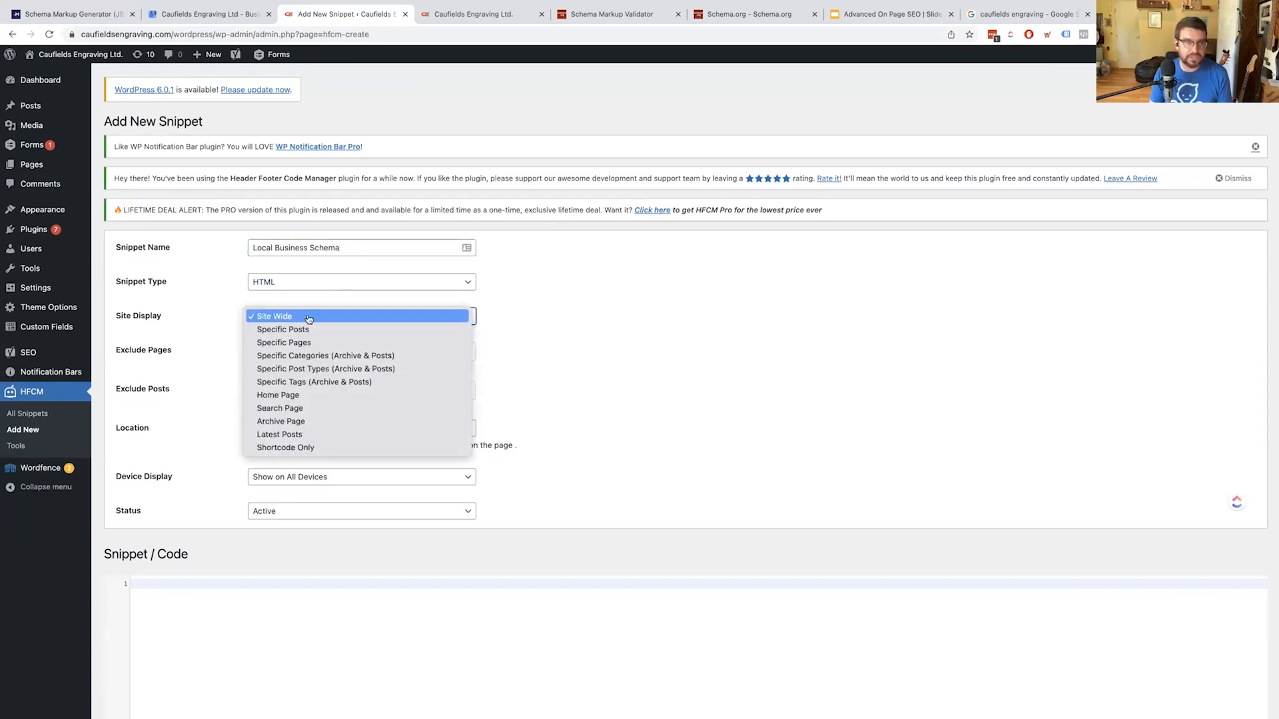
click(194, 331)
click(228, 457)
Paste the ProfessionalService JSON-LD script into the snippet code area and save it
scroll(193, 511, down, 1)
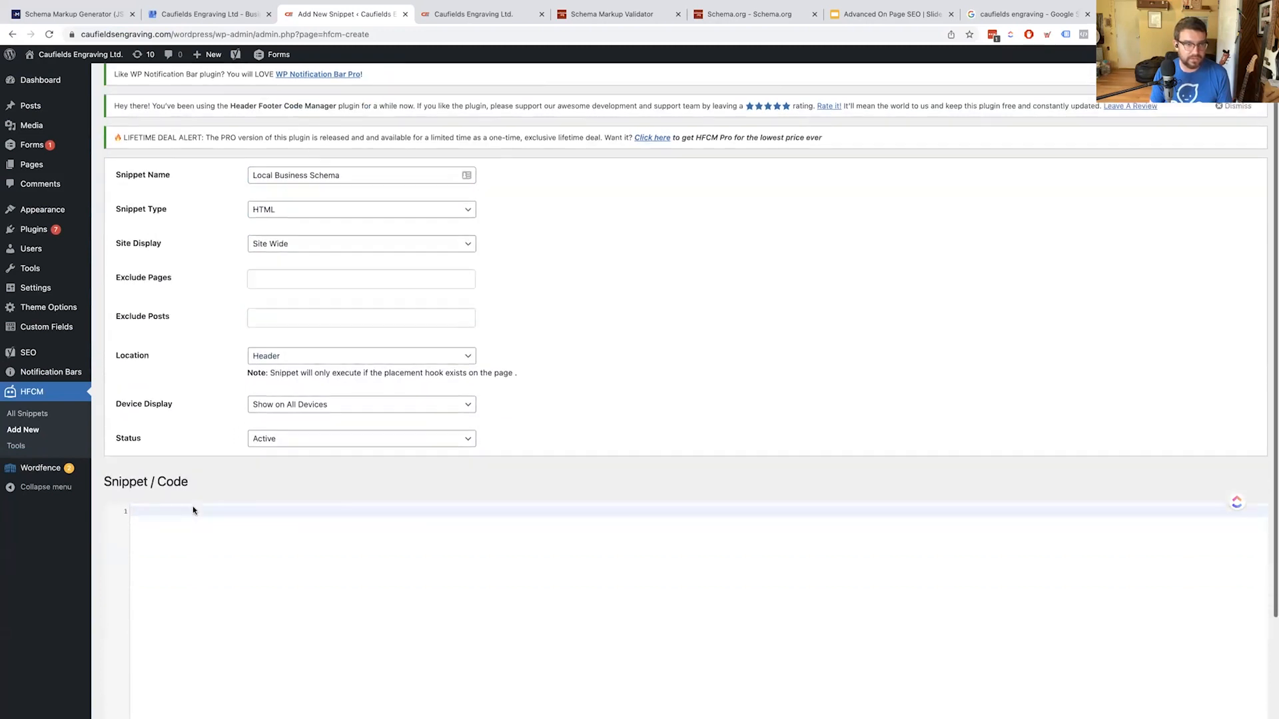
scroll(194, 511, down, 2)
click(221, 484)
key(super+v)
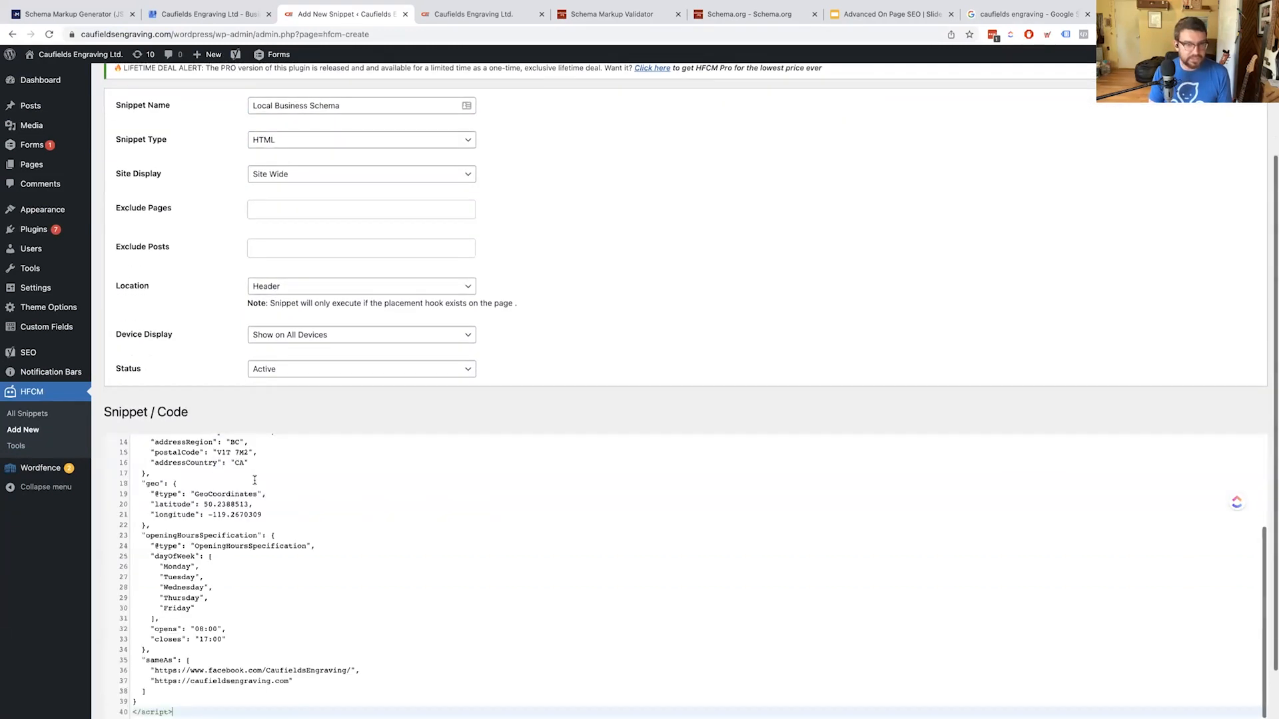
scroll(200, 532, down, 2)
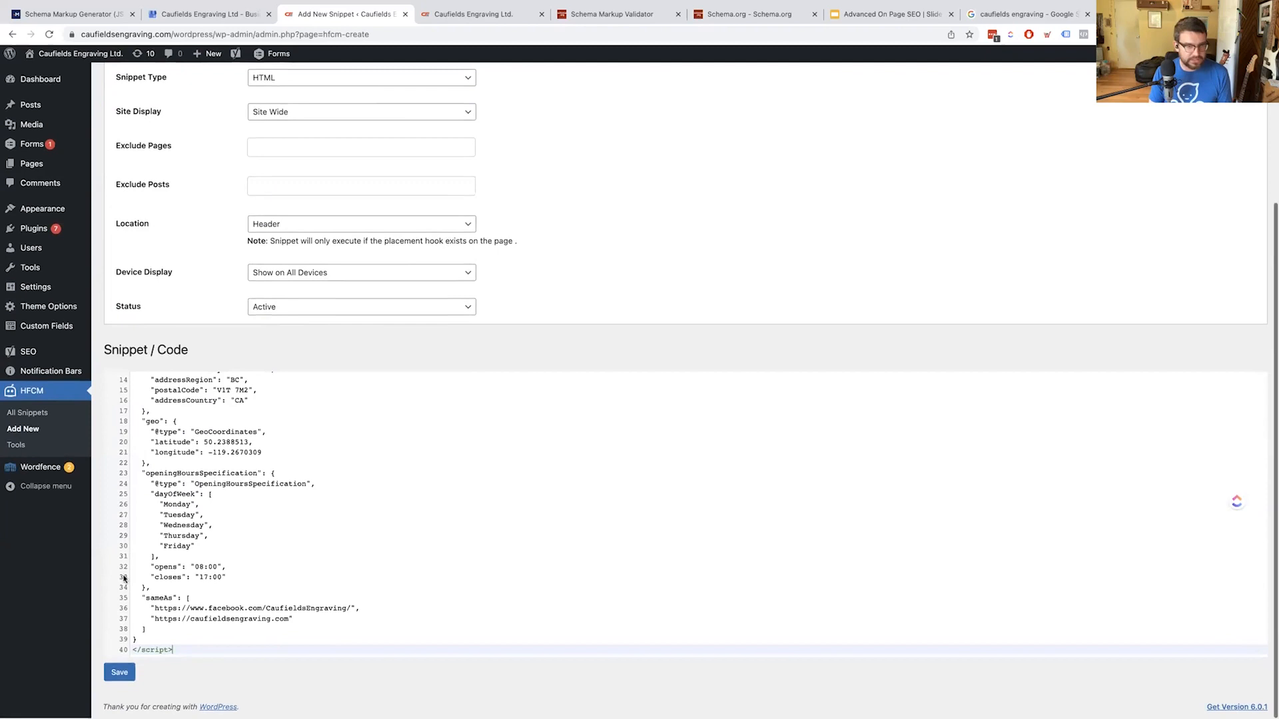
click(119, 674)
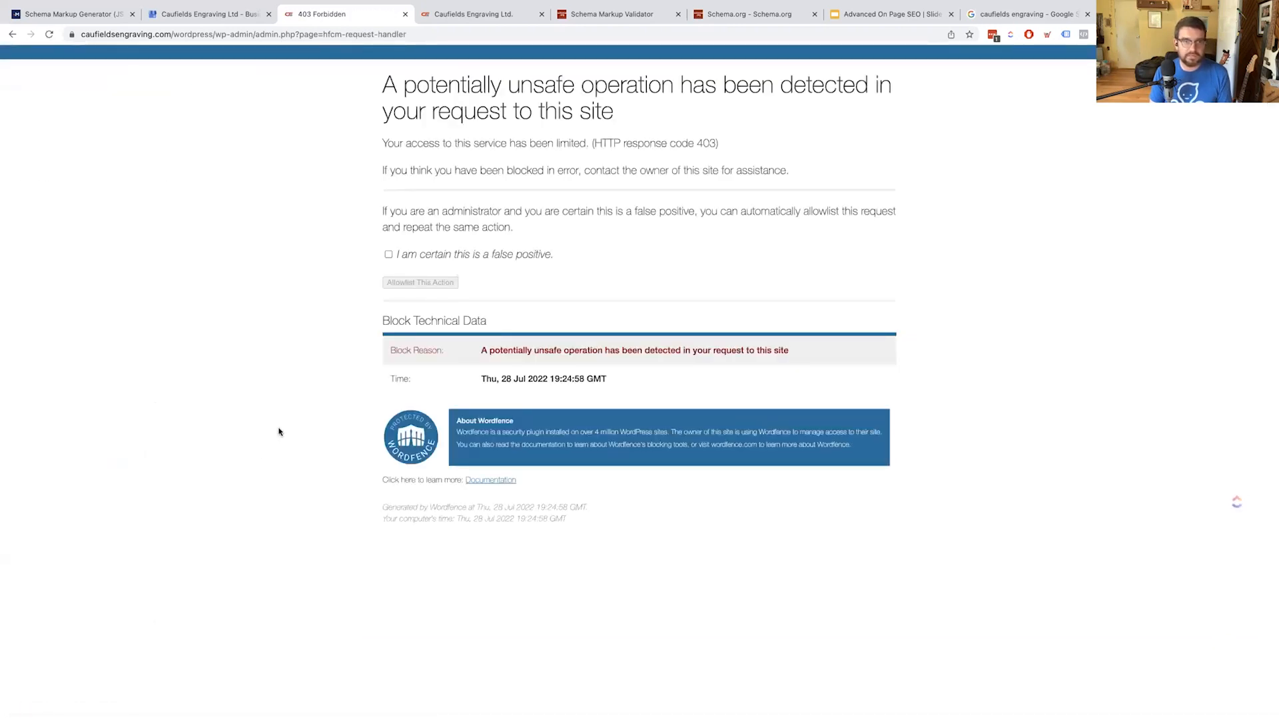
Allowlist Wordfence's blocked save as a false positive and resubmit the snippet form
click(413, 256)
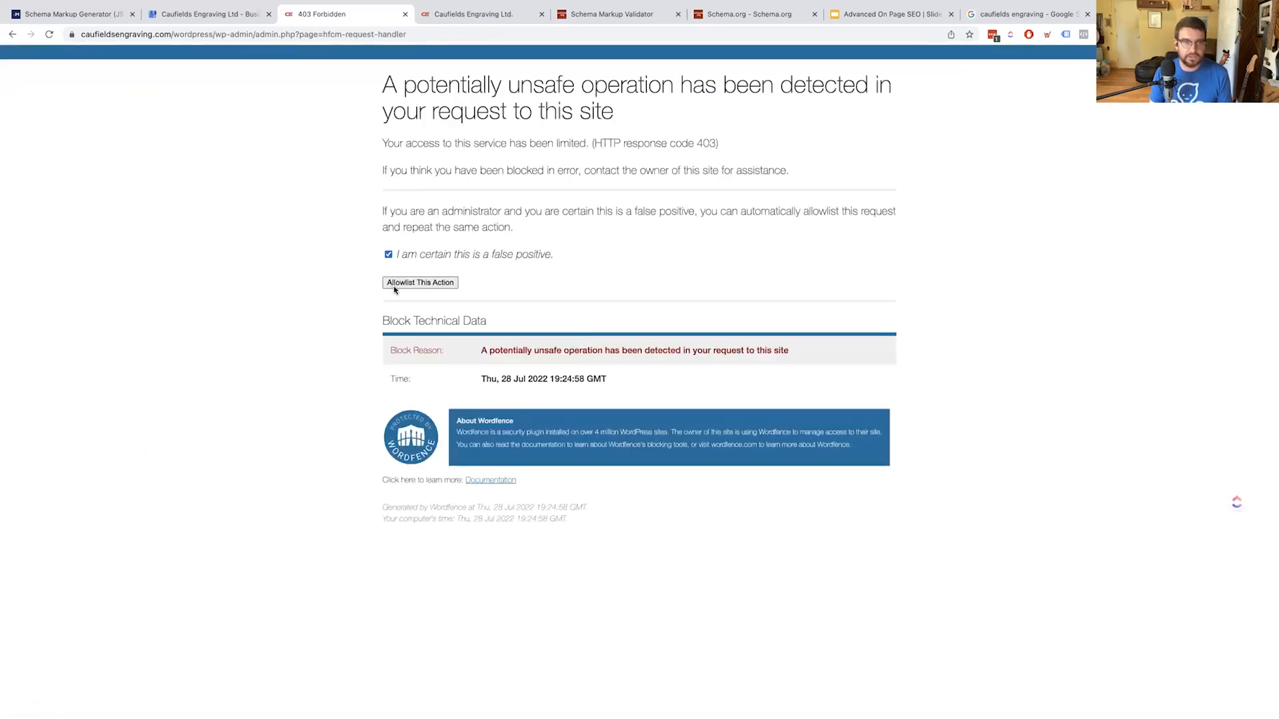
click(400, 283)
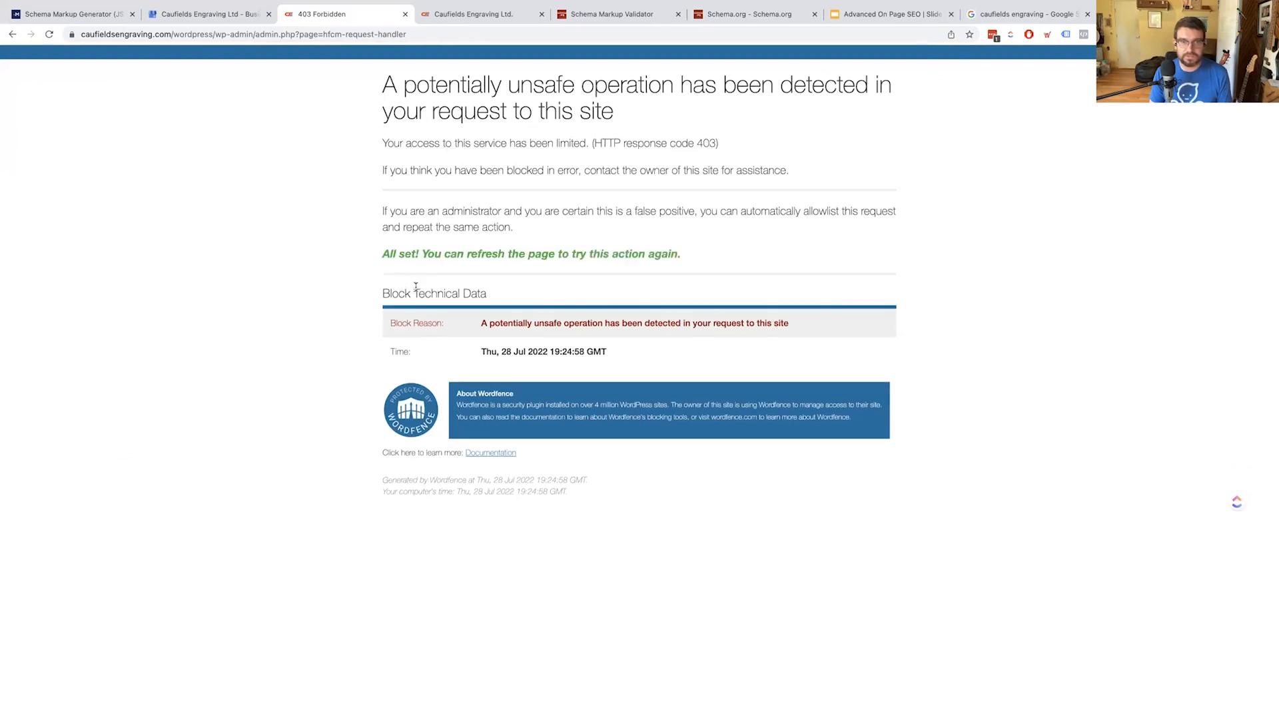
key(super+r)
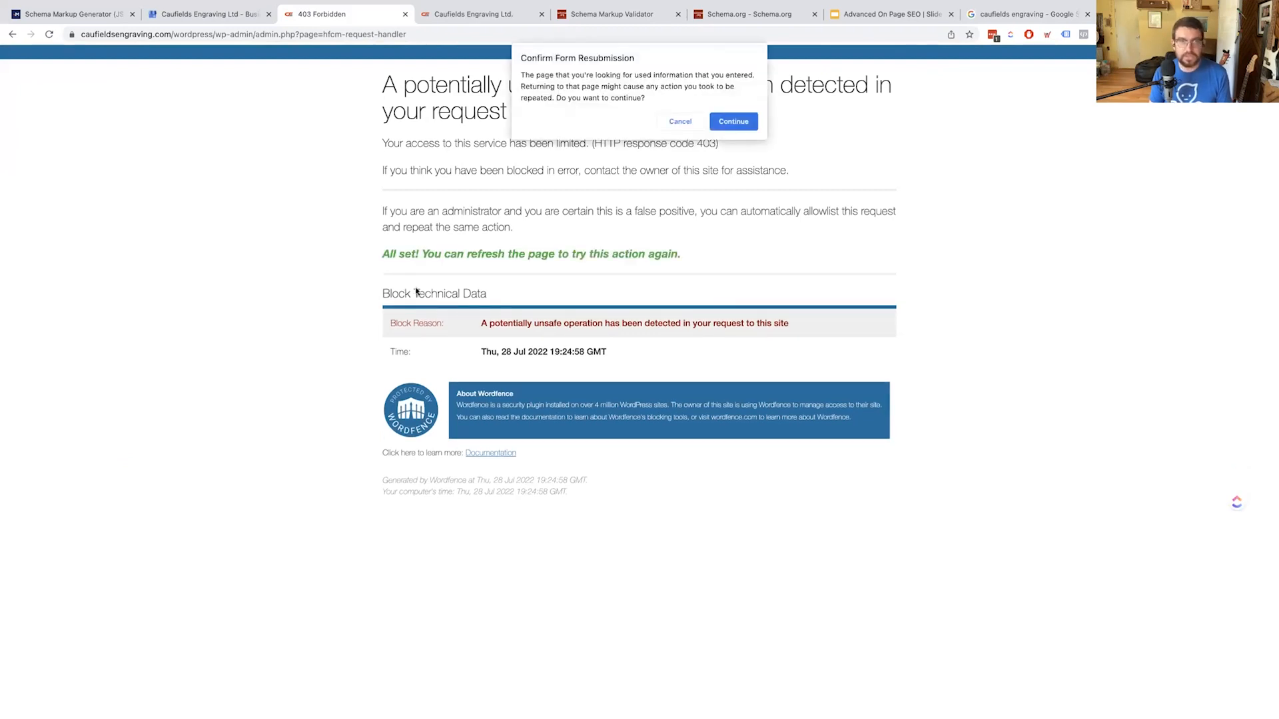
click(733, 123)
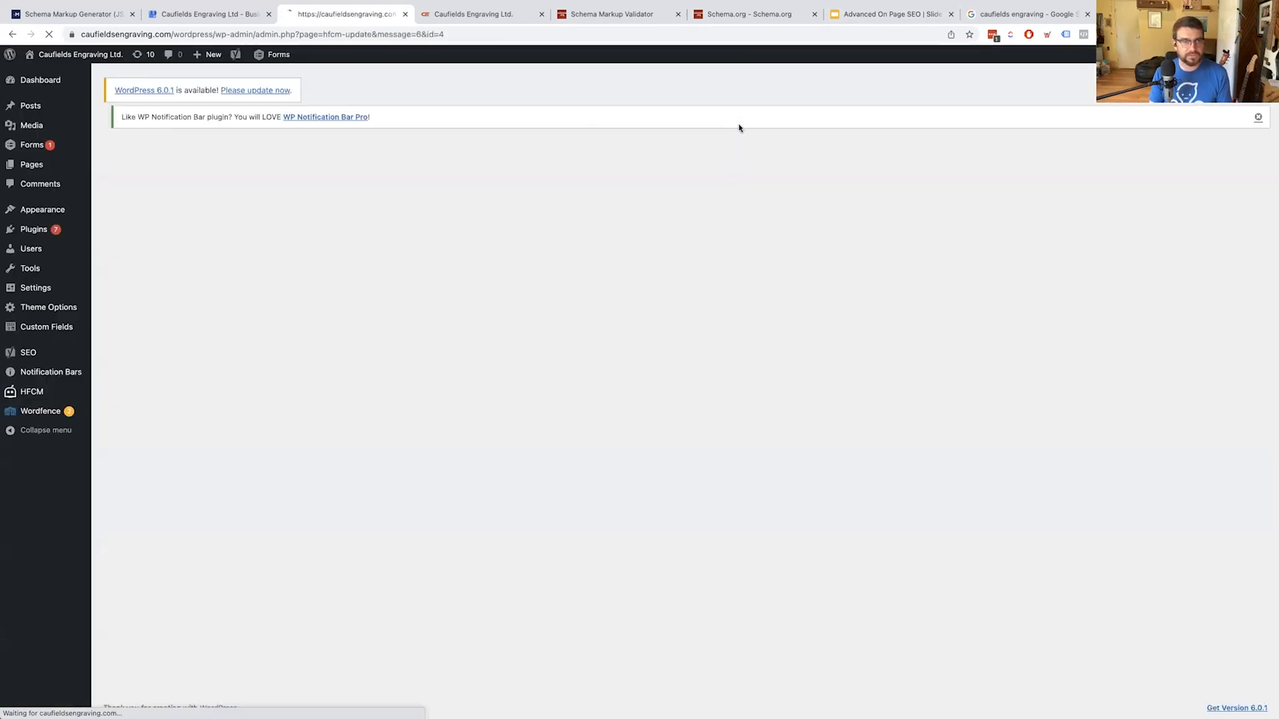
Review the saved Local Business Schema snippet, its shortcode, and the live Caufields Engraving homepage
scroll(387, 283, down, 5)
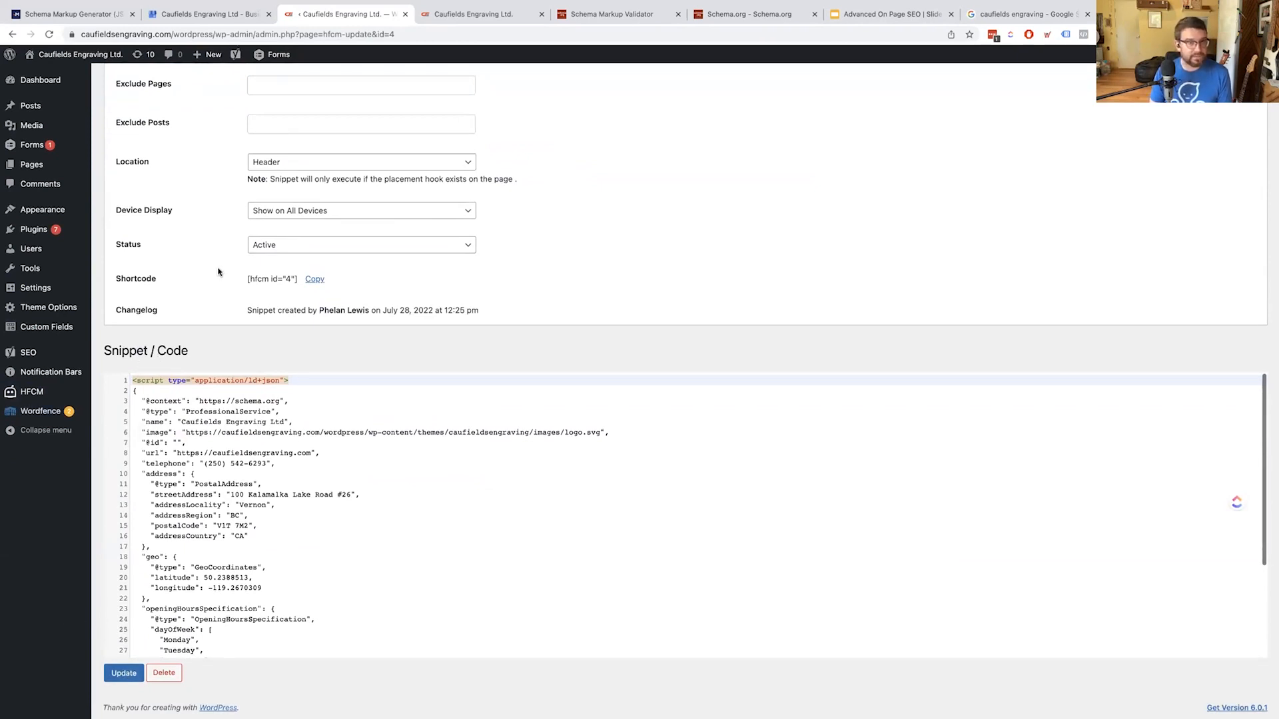
scroll(157, 283, up, 2)
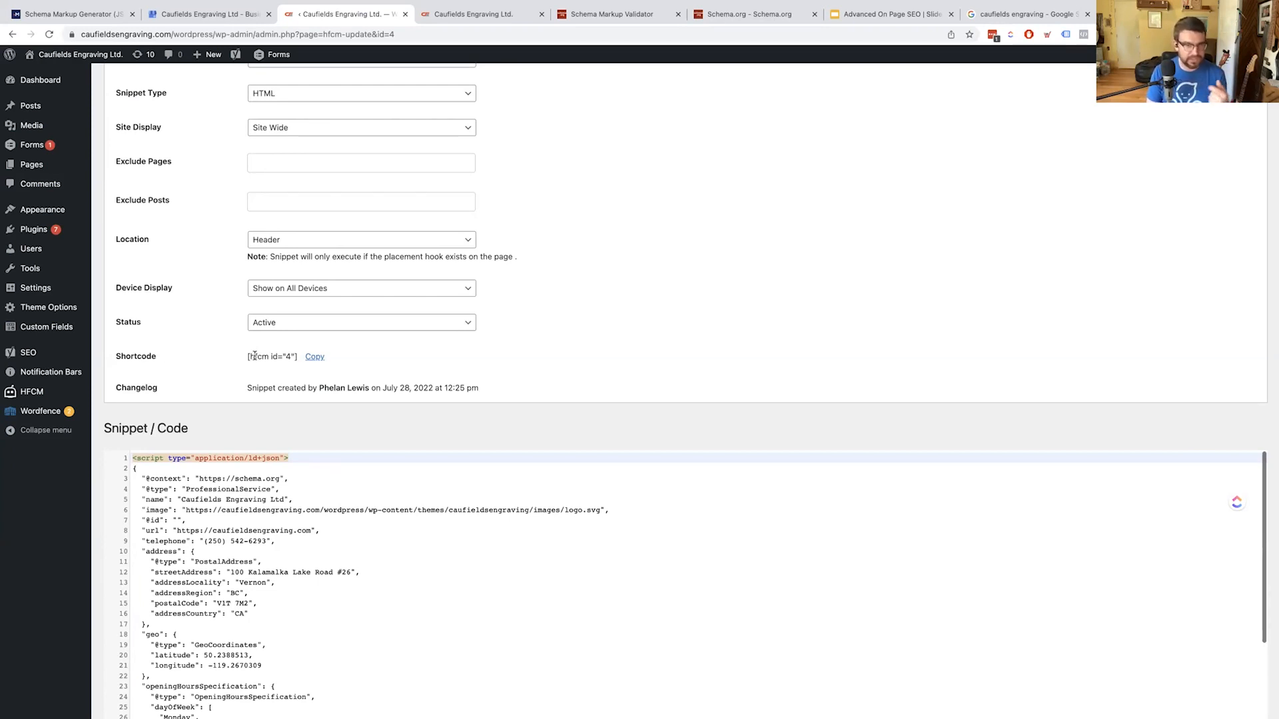
drag(248, 359, 262, 359)
click(846, 301)
scroll(865, 146, down, 1)
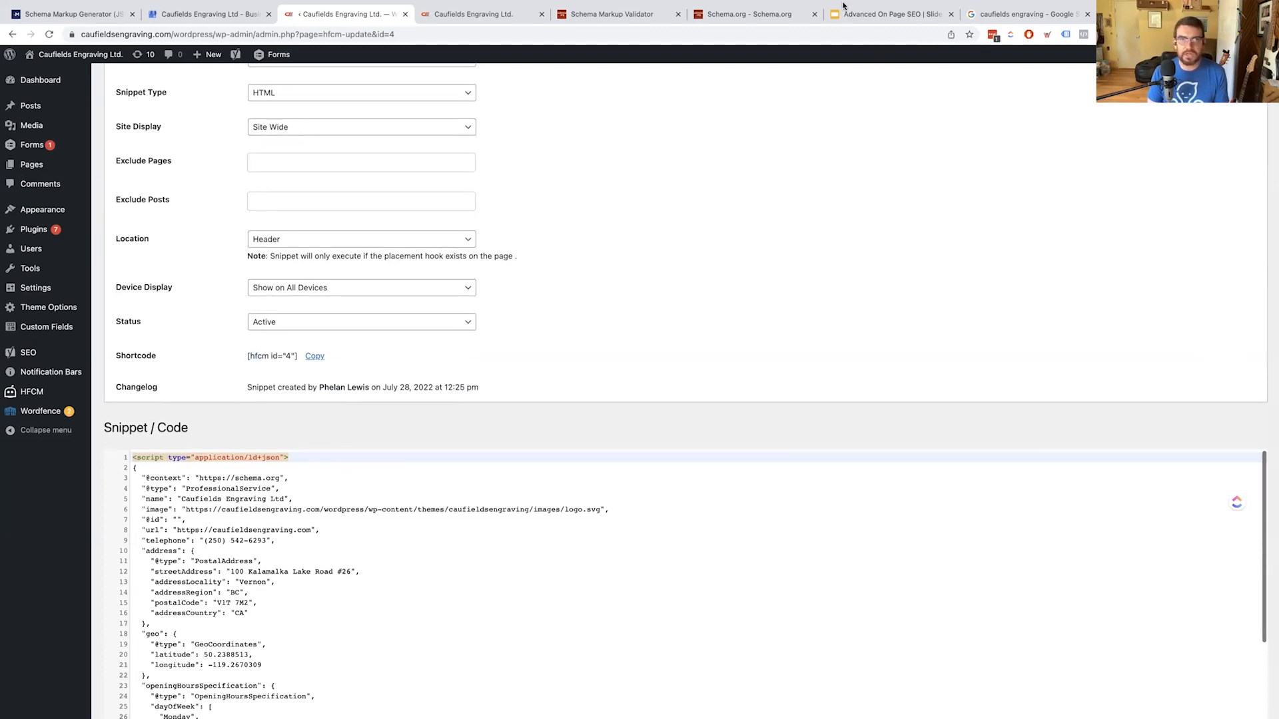
mouse_move(842, 5)
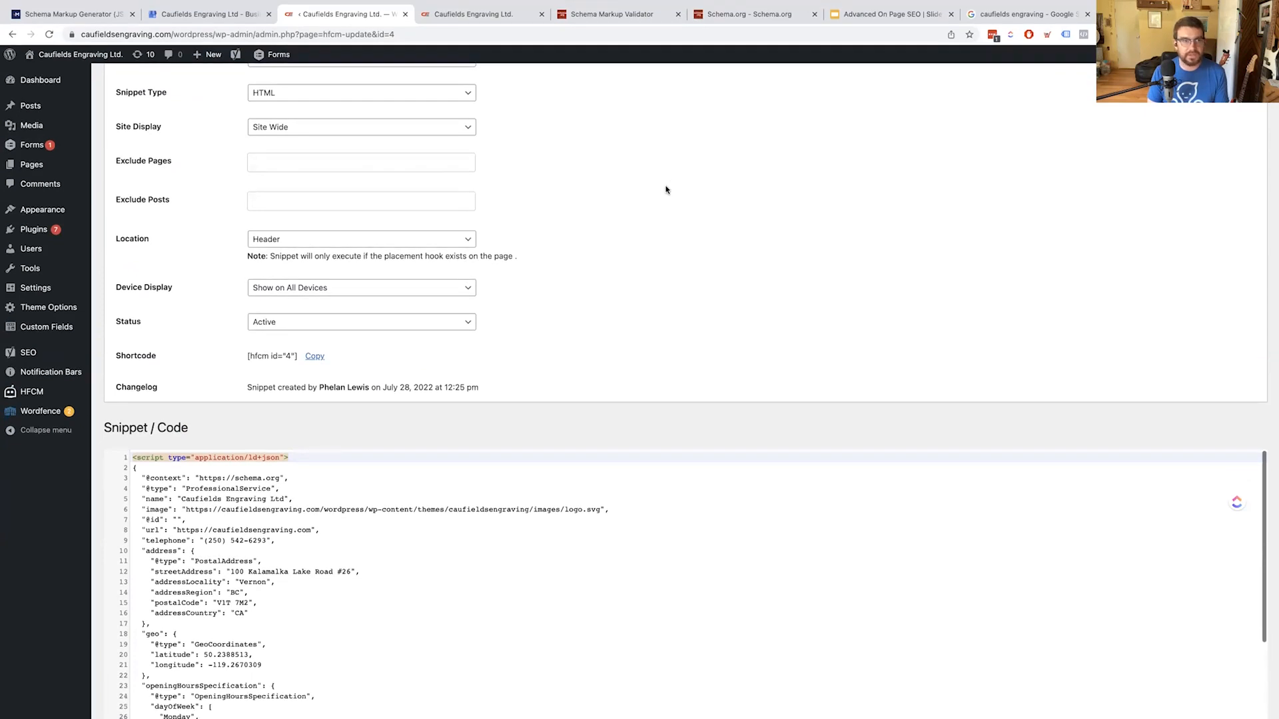
scroll(695, 215, up, 5)
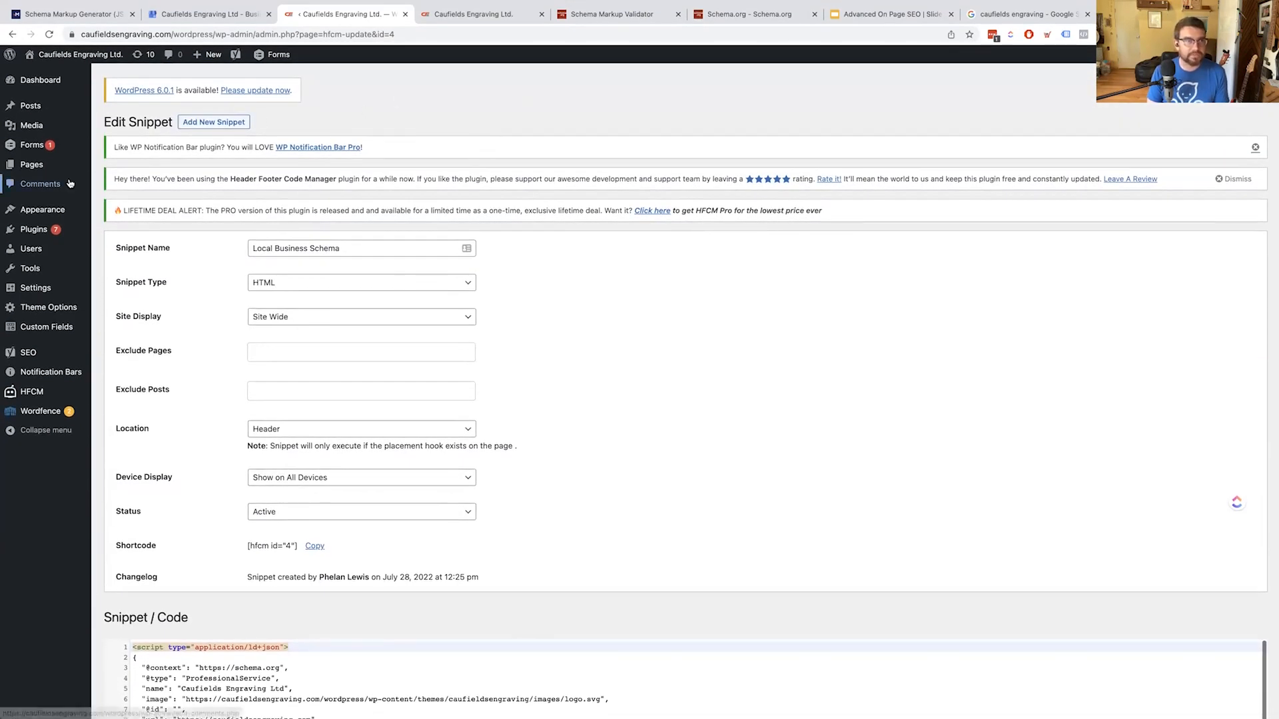
mouse_move(35, 259)
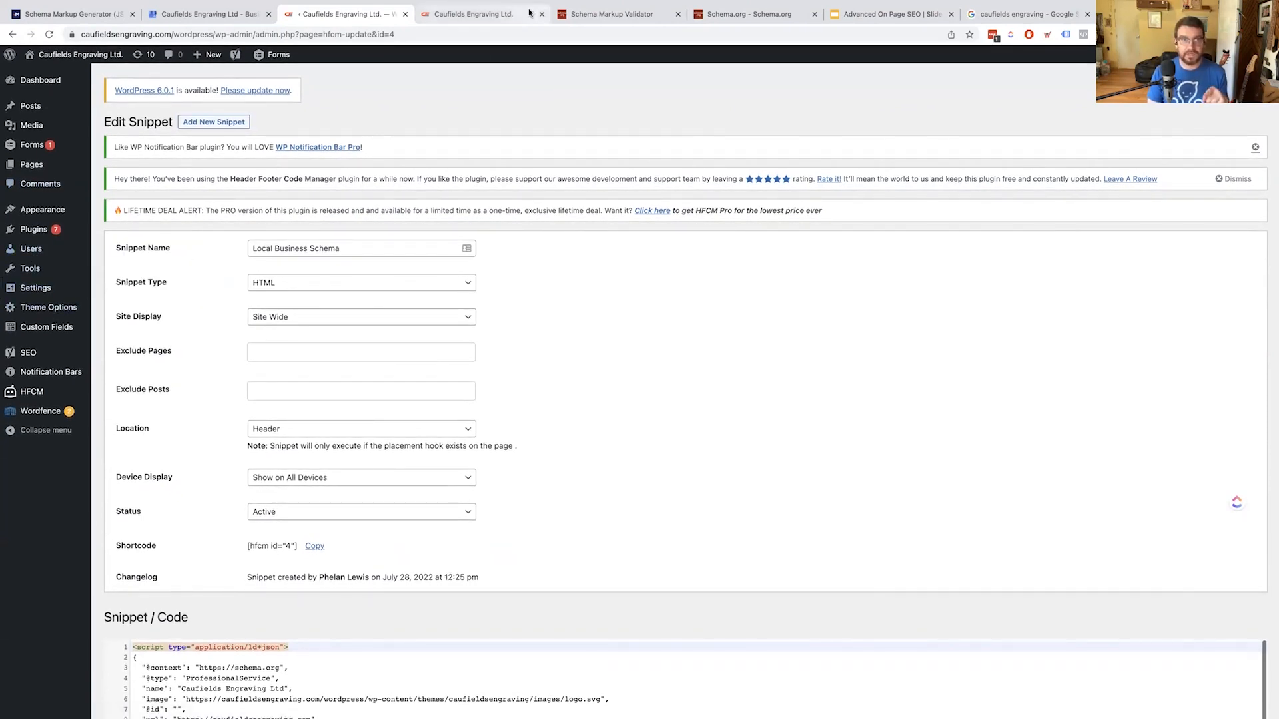
click(496, 14)
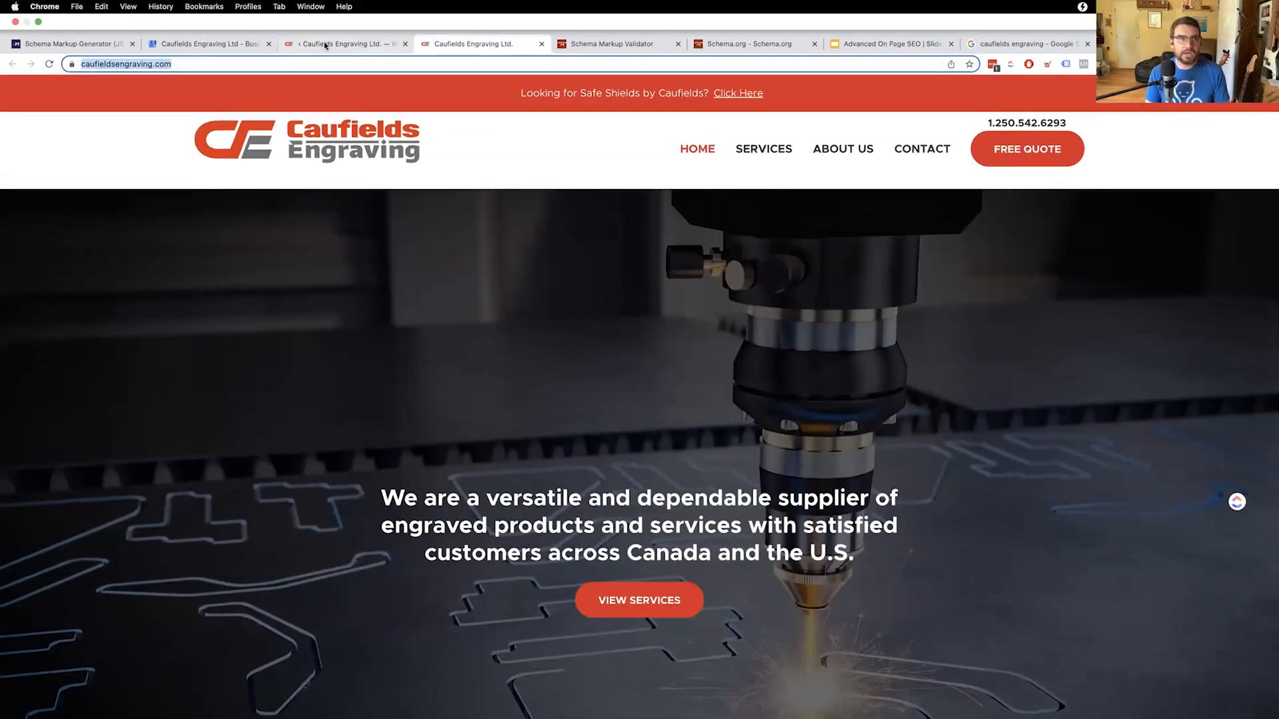
click(337, 13)
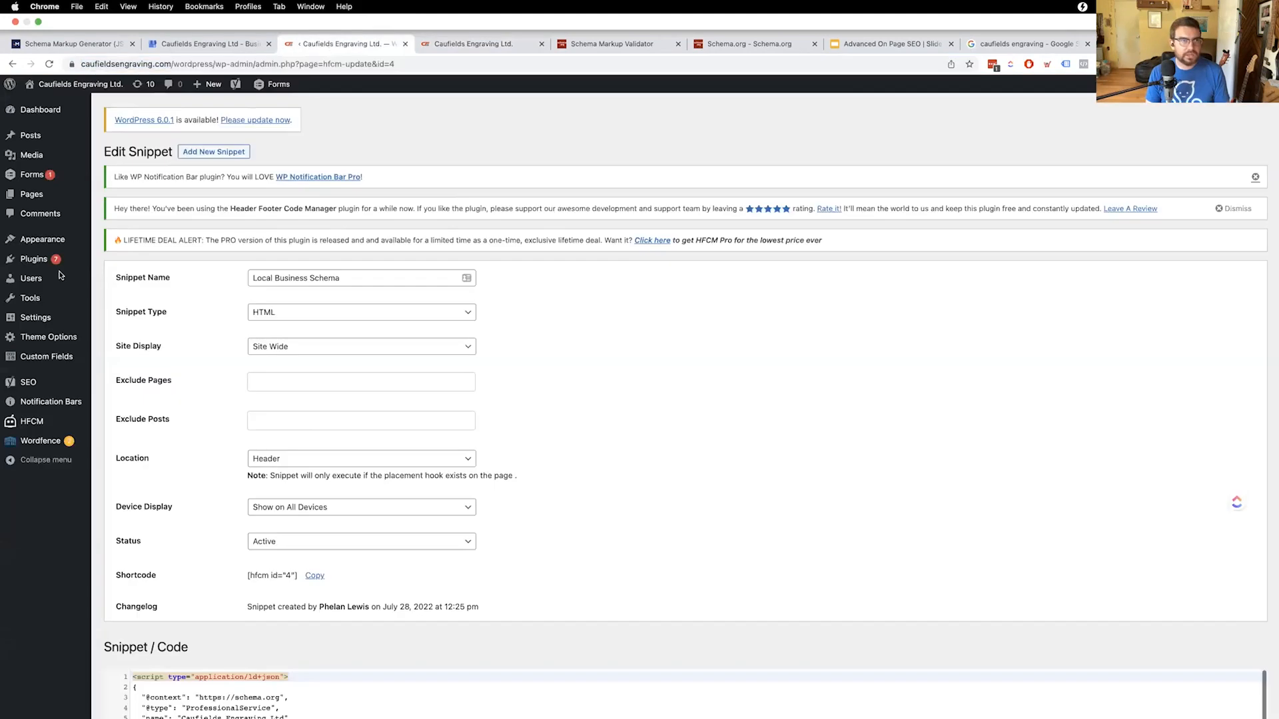
Open the Installed Plugins list from the WordPress admin sidebar
mouse_move(77, 233)
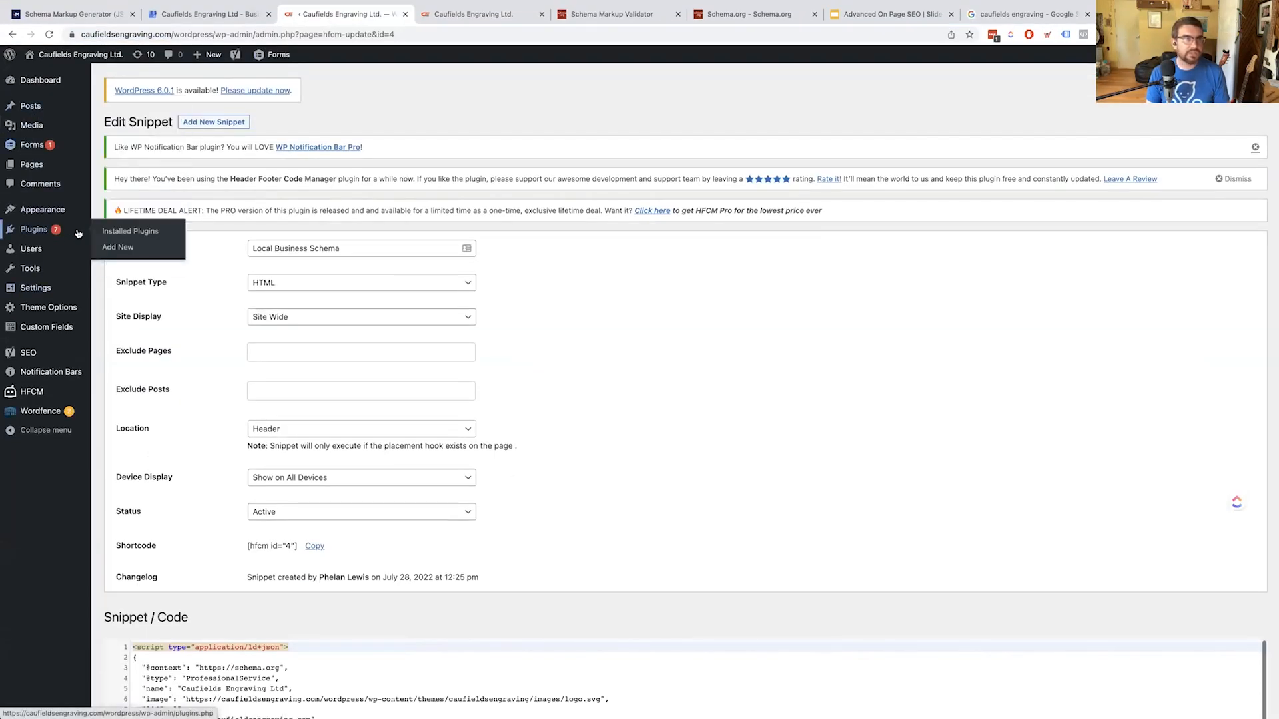
mouse_move(44, 358)
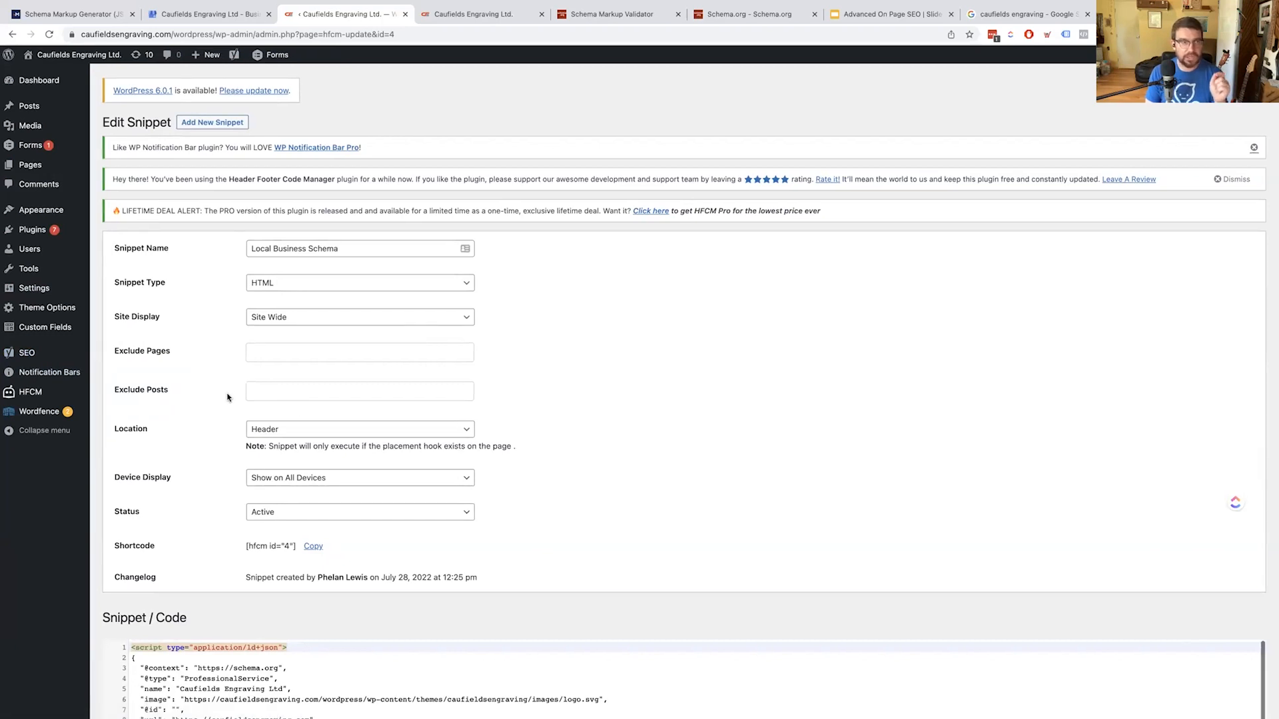
scroll(40, 293, down, 1)
click(139, 233)
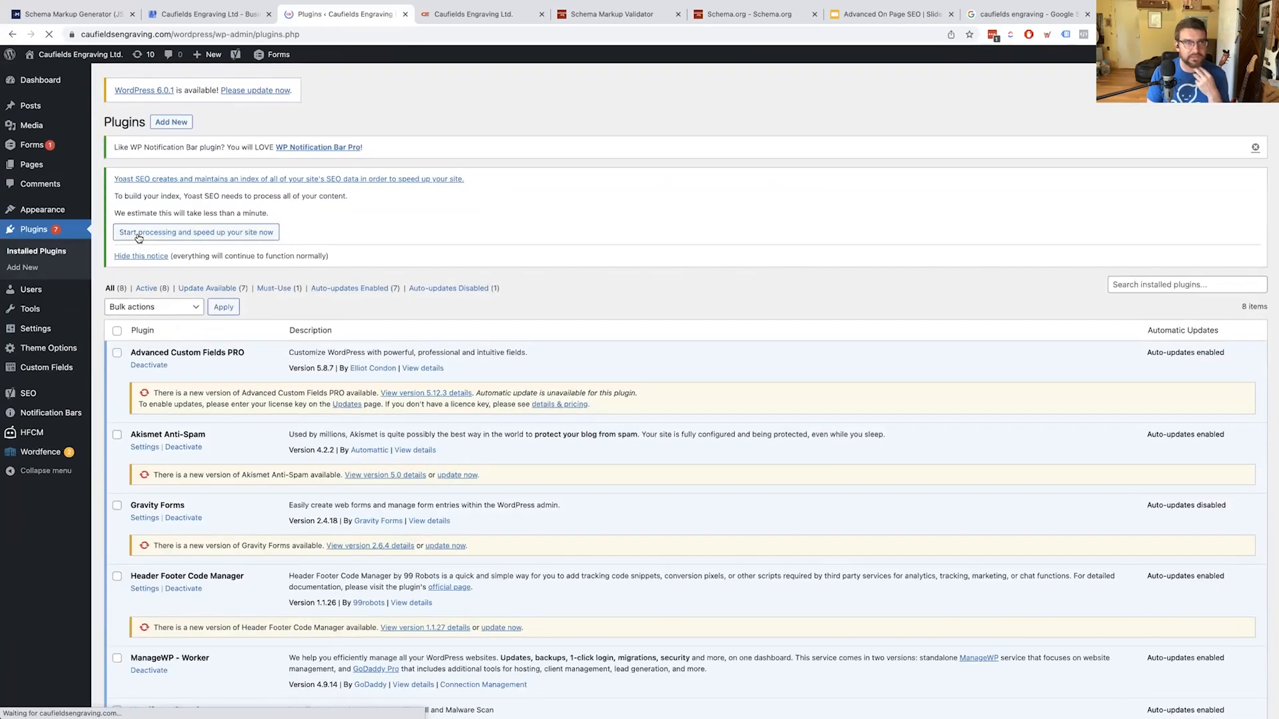
scroll(364, 390, down, 5)
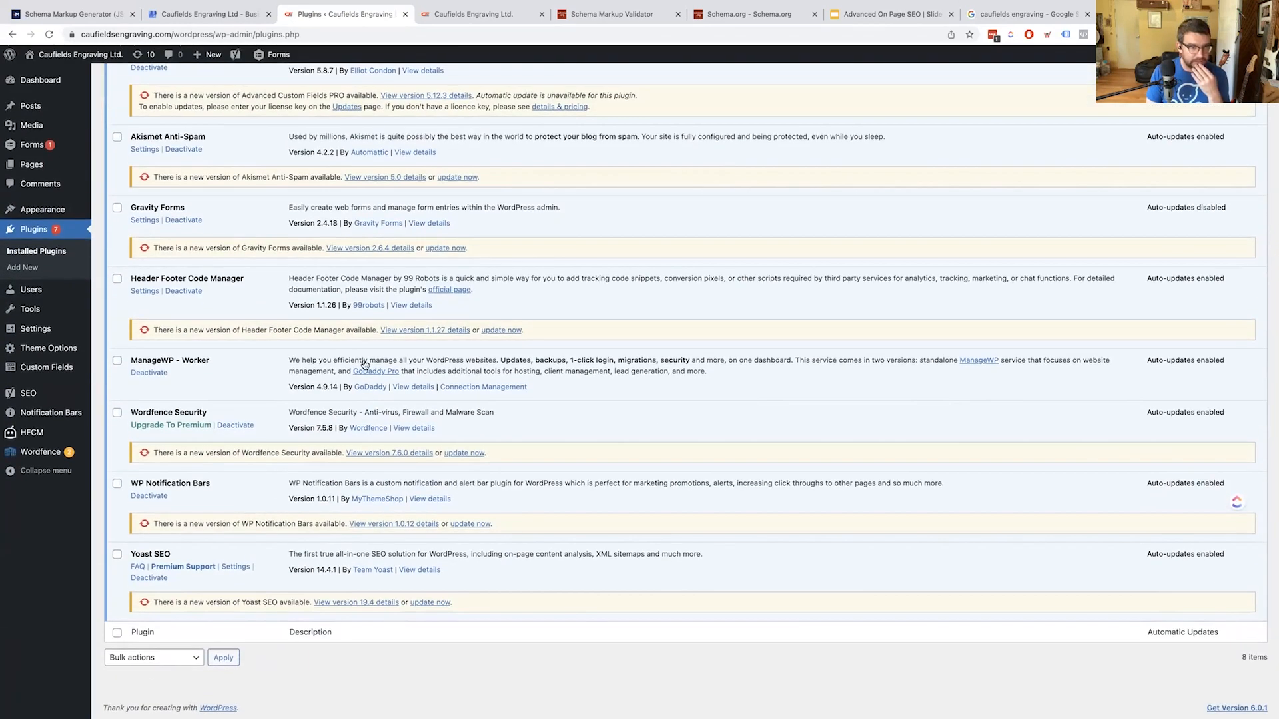
scroll(252, 375, up, 5)
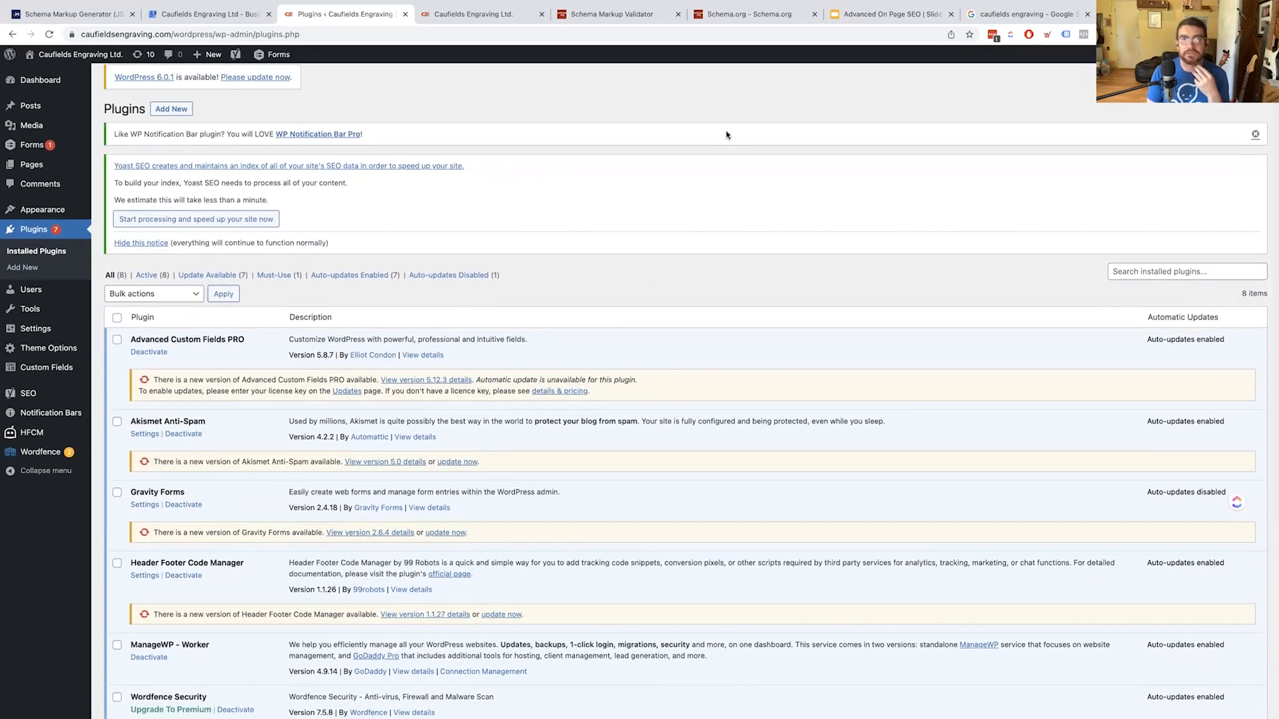
click(596, 20)
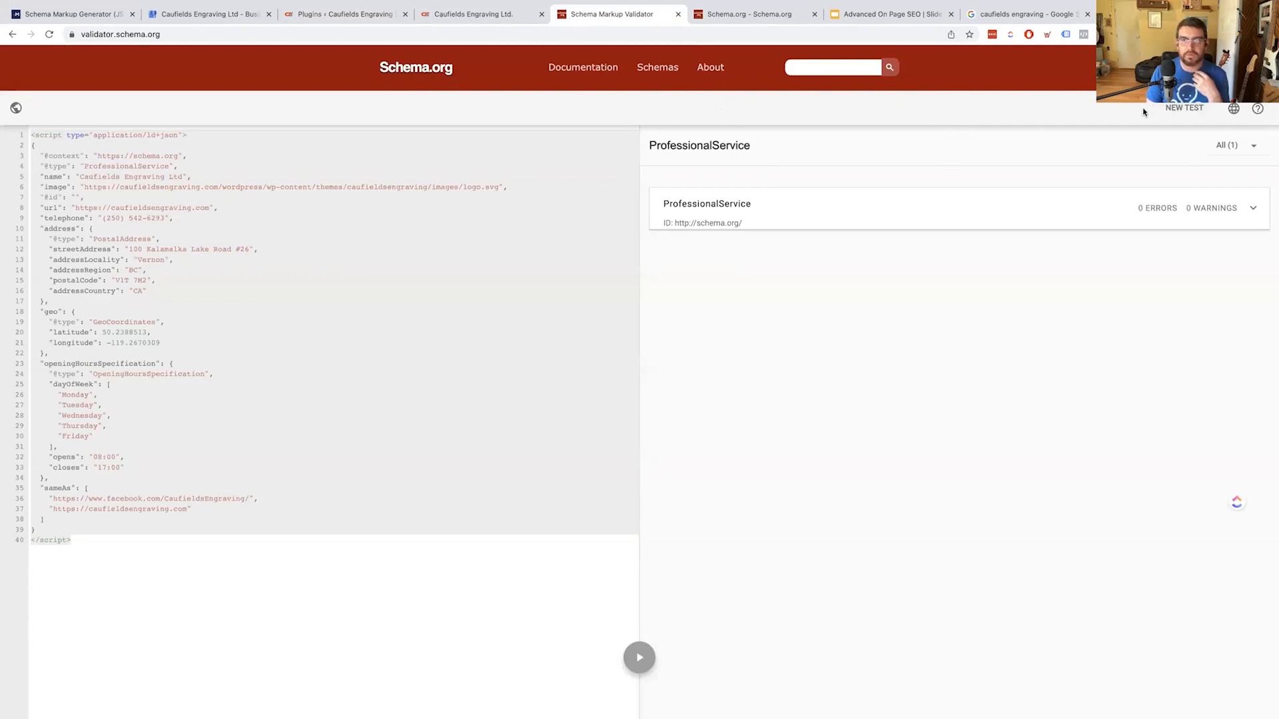
click(1185, 108)
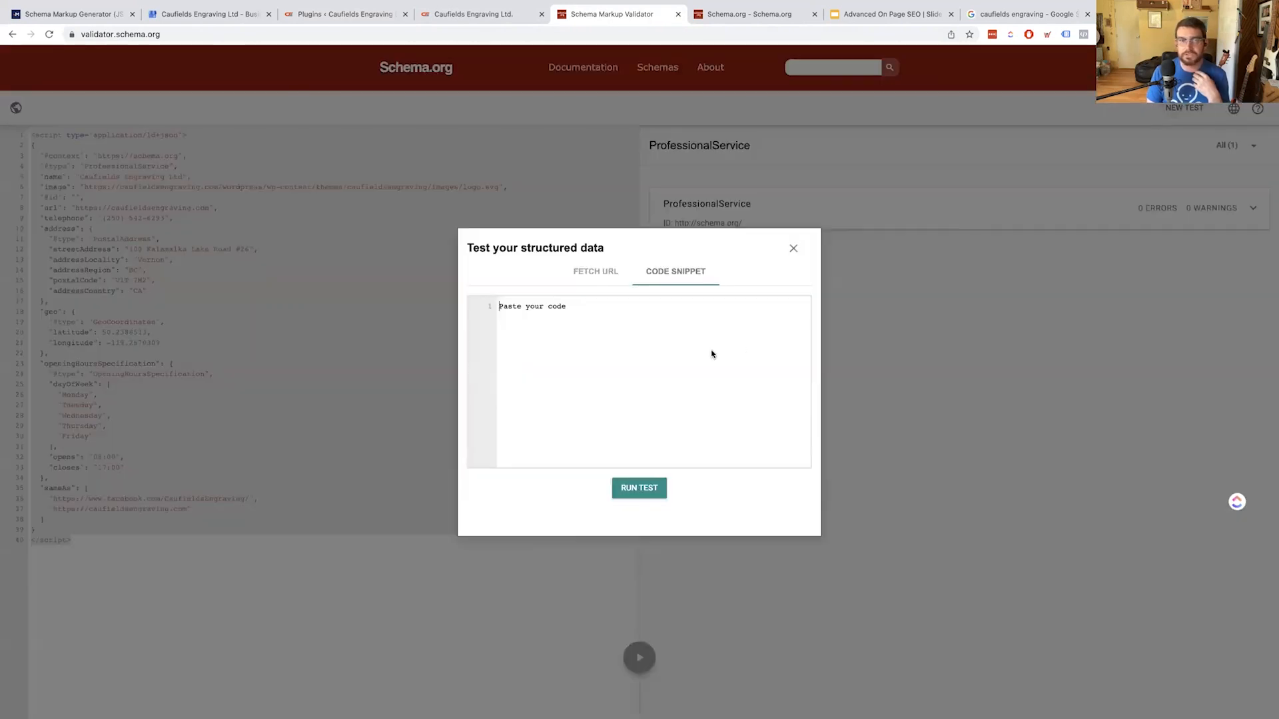
click(585, 272)
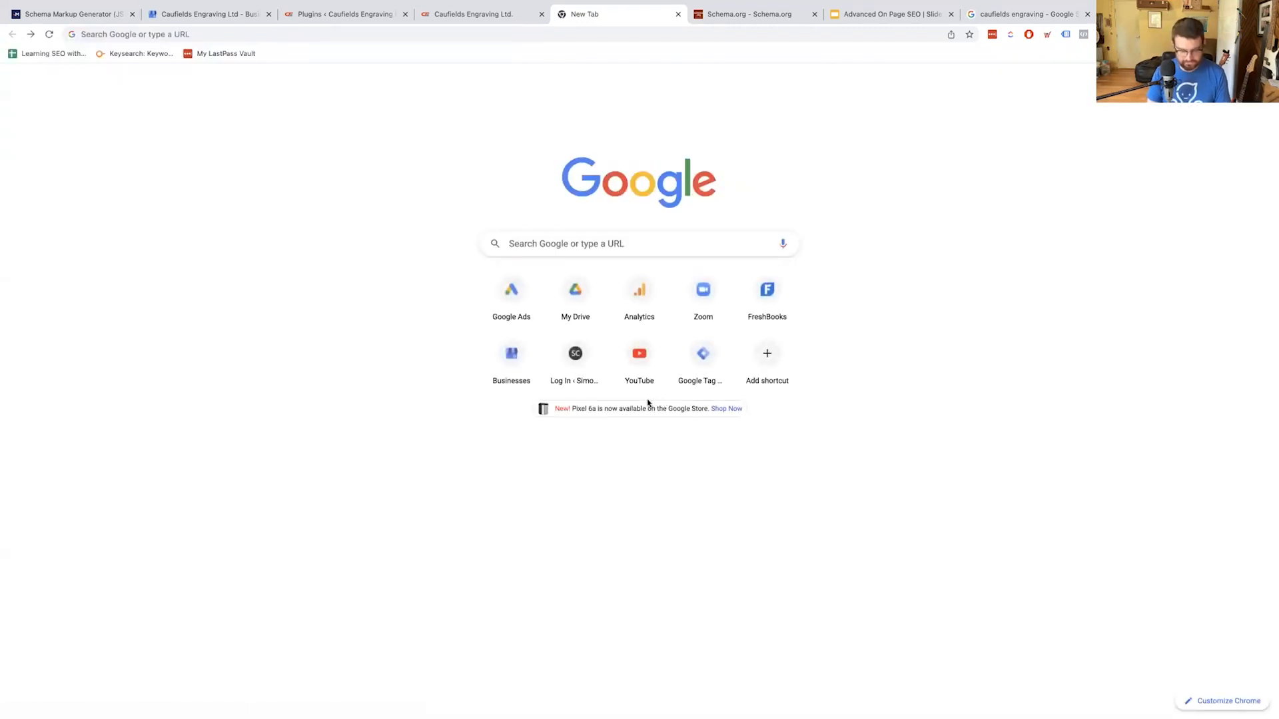
key(super+bracketright)
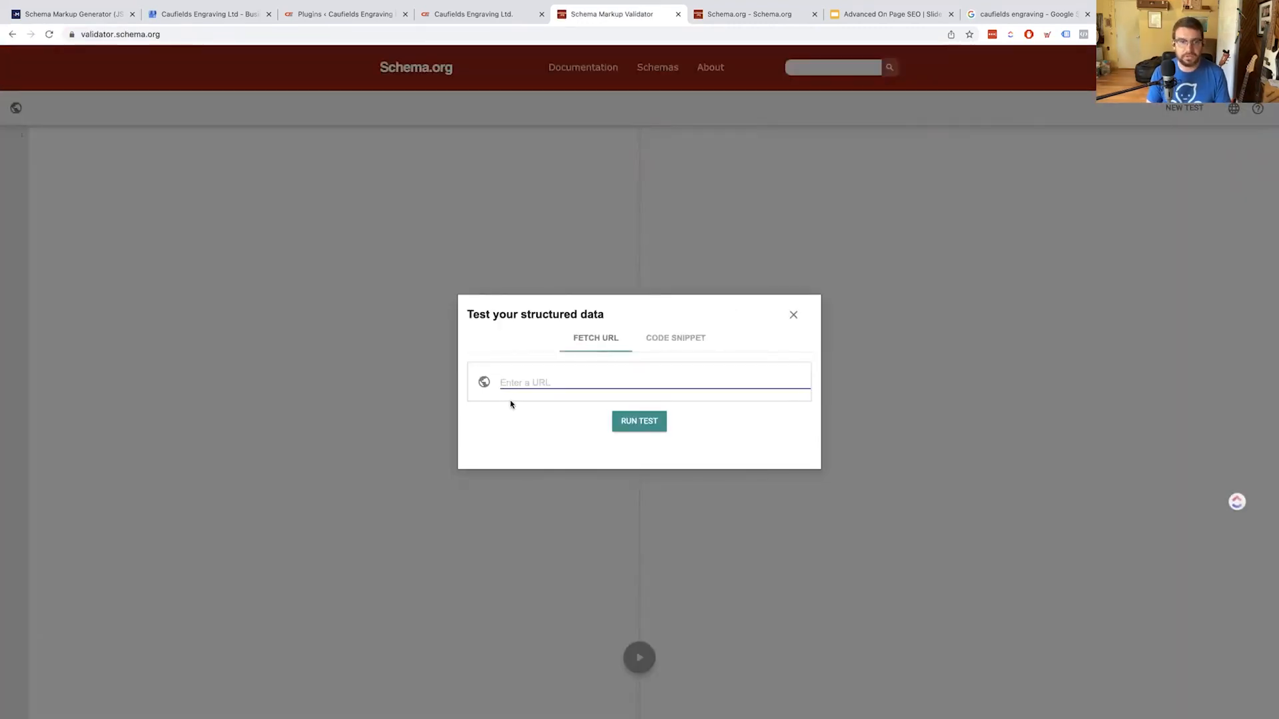
click(633, 426)
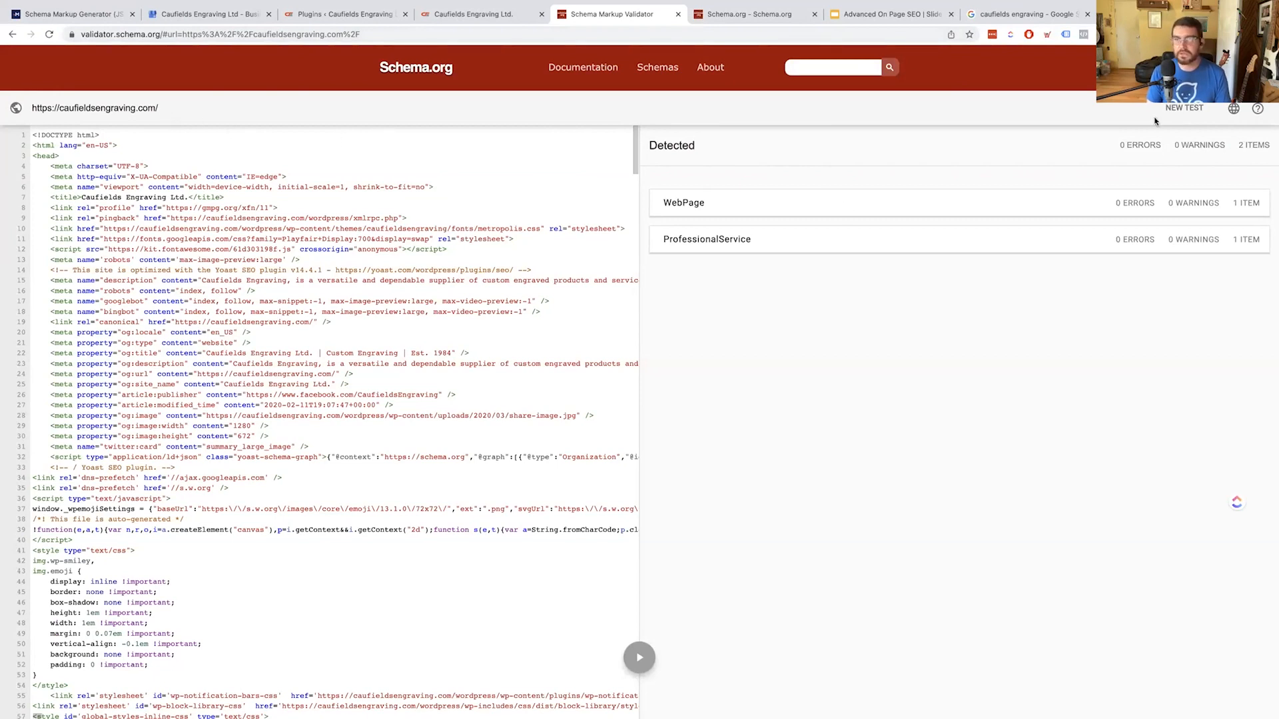
Open a New Test, toggle between Code Snippet and Fetch URL, then dismiss it
click(1192, 112)
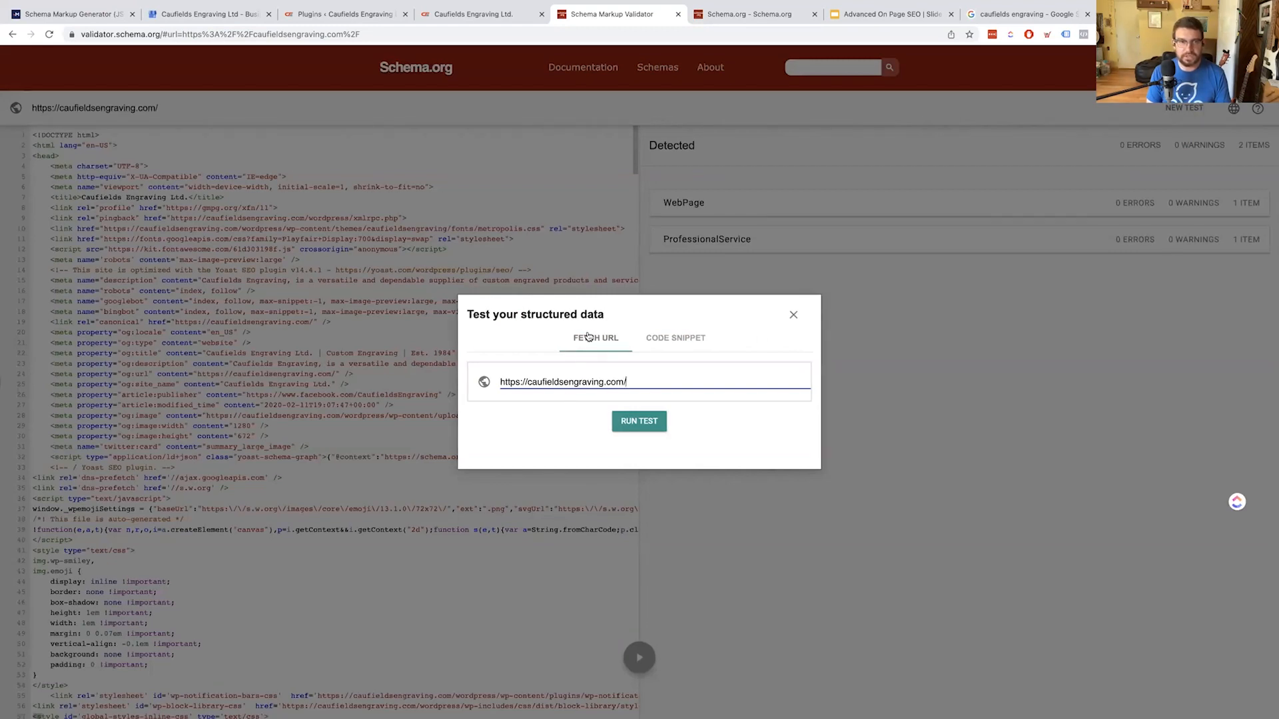
click(675, 339)
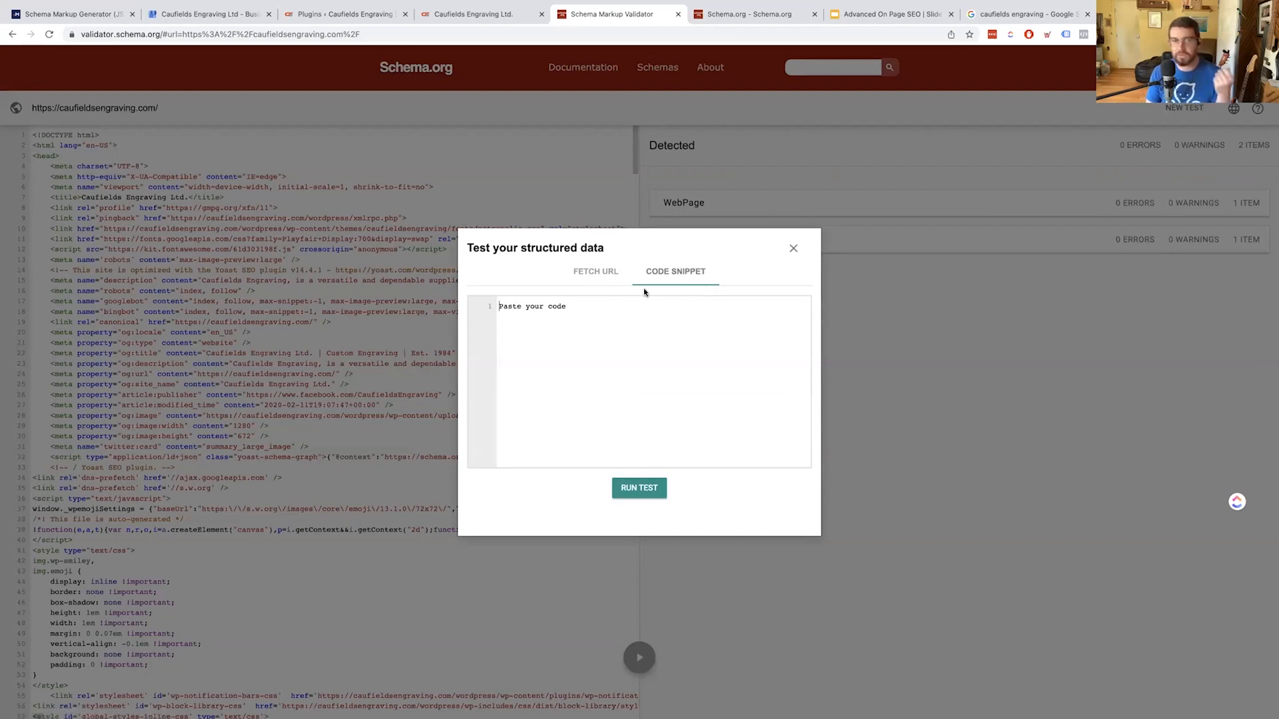
click(591, 281)
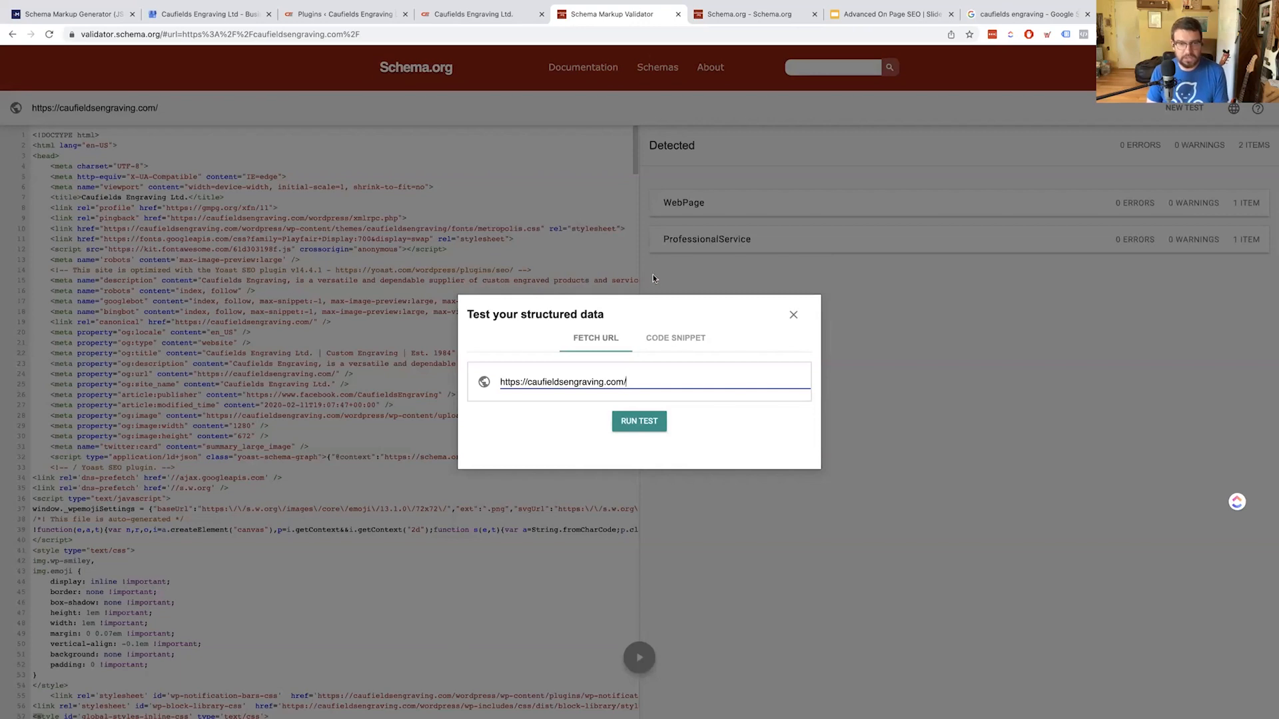
click(793, 315)
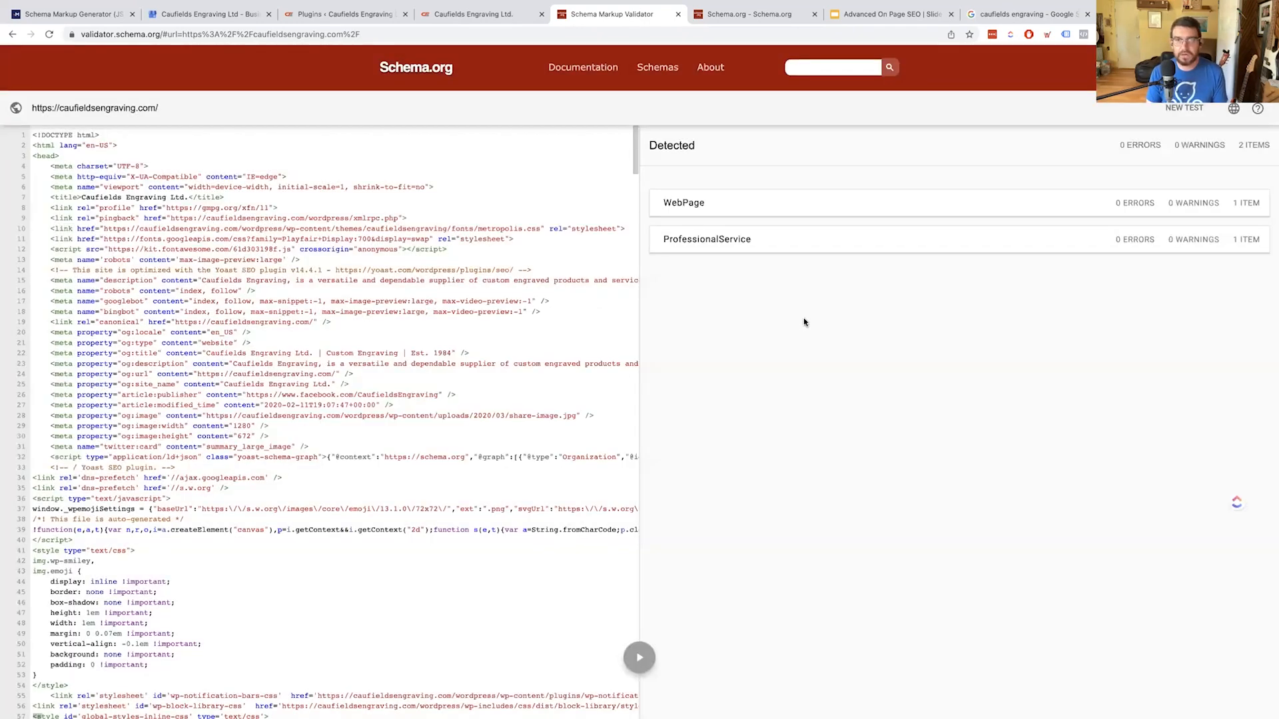
Inspect the ProfessionalService item's name, address, geo coordinates and Monday–Friday 08:00–17:00 hours
click(684, 250)
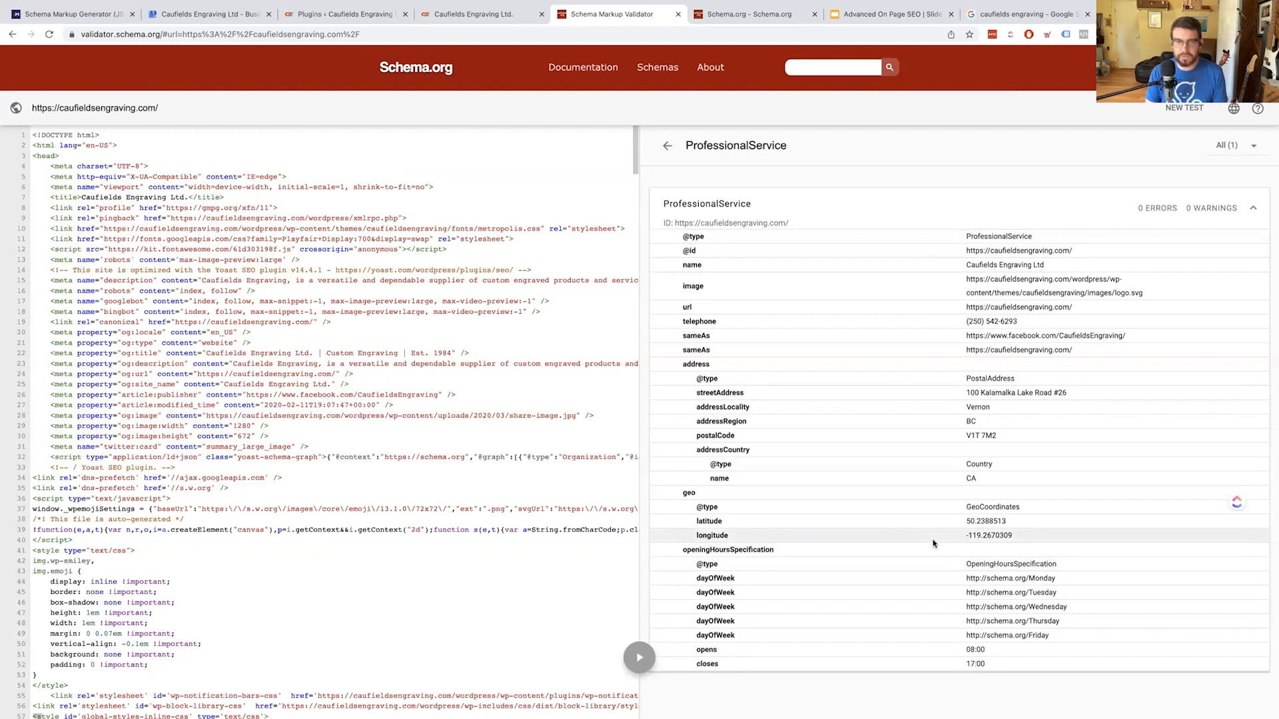
click(1203, 216)
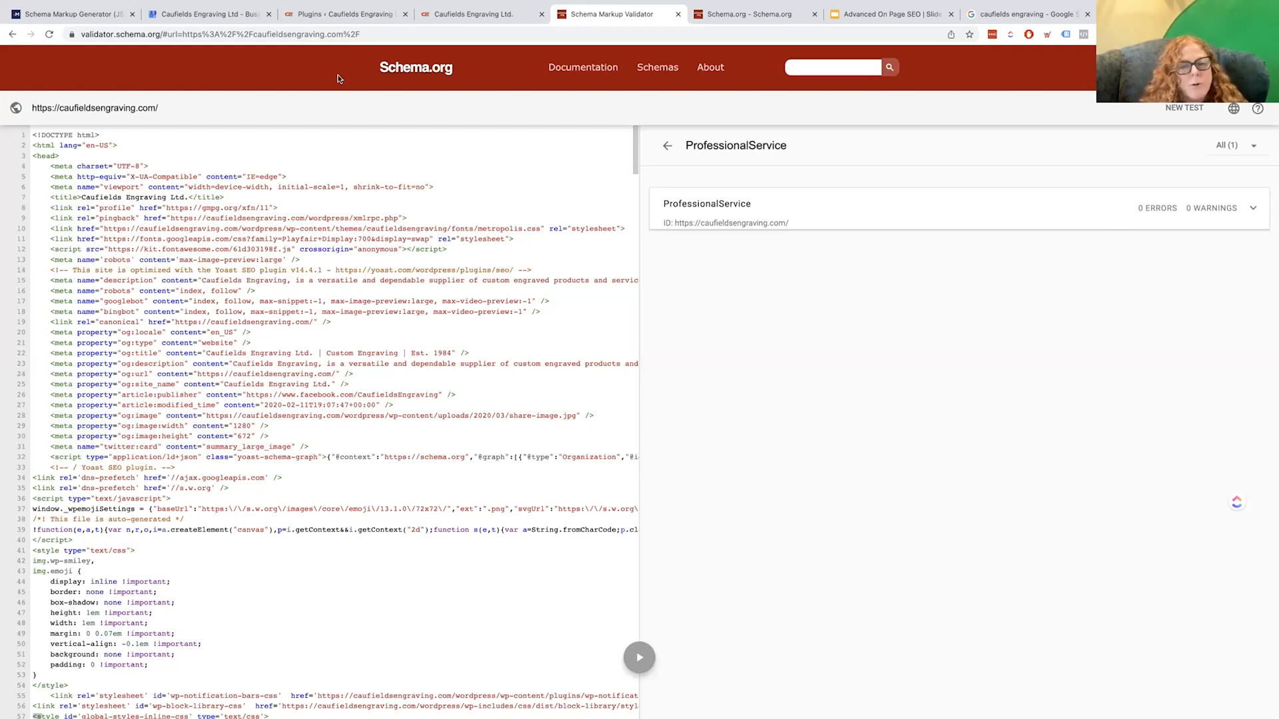
click(906, 207)
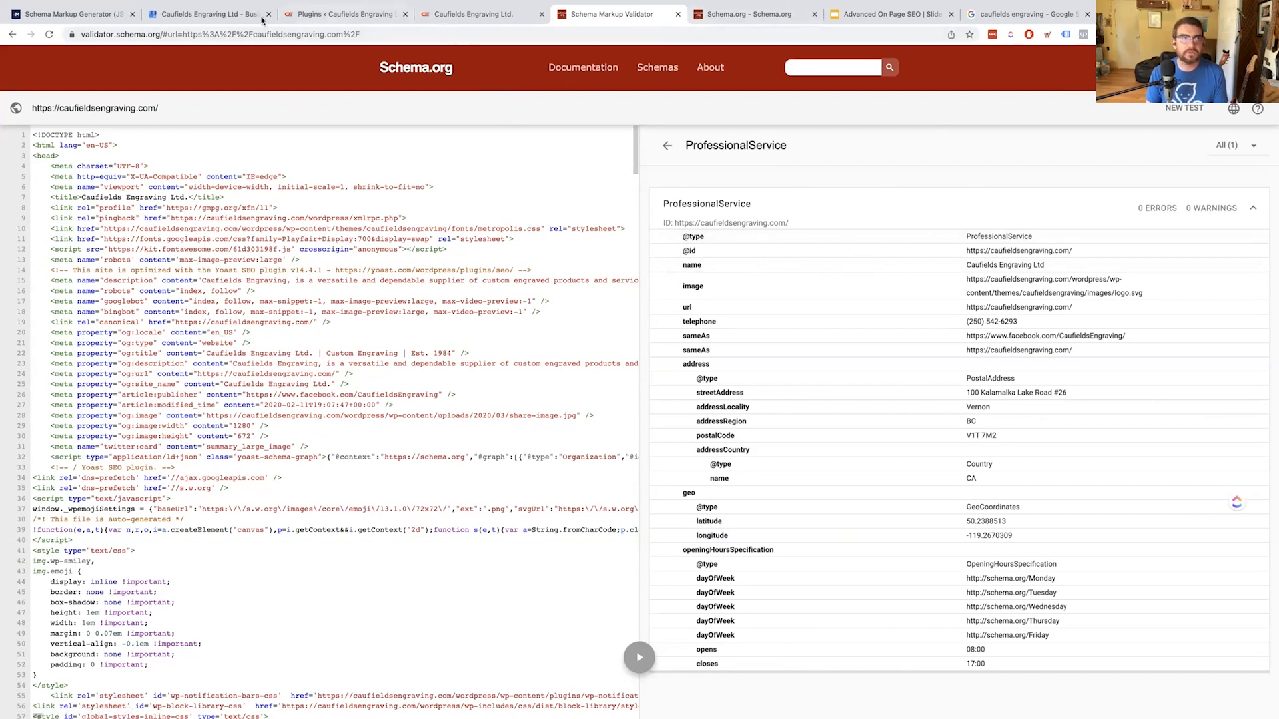
Run Google's Rich Results Test on the caufieldsengraving.com homepage URL from the Merkle generator
click(100, 14)
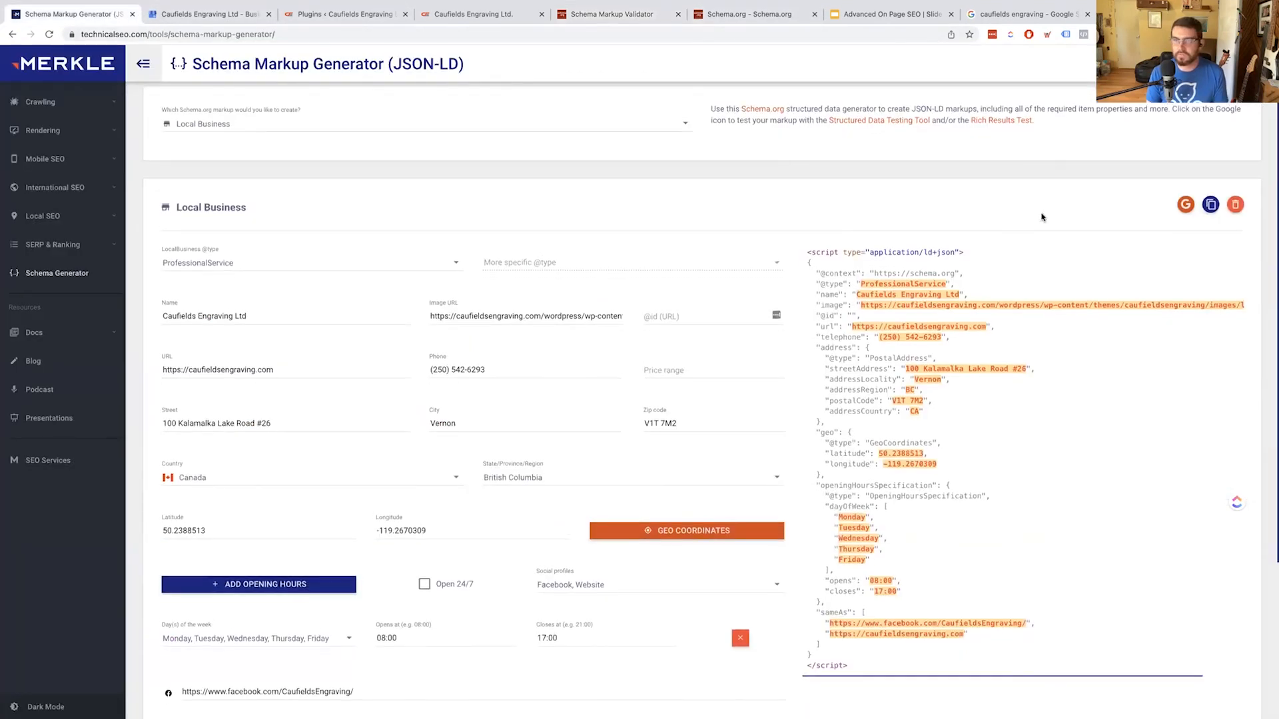
click(1184, 206)
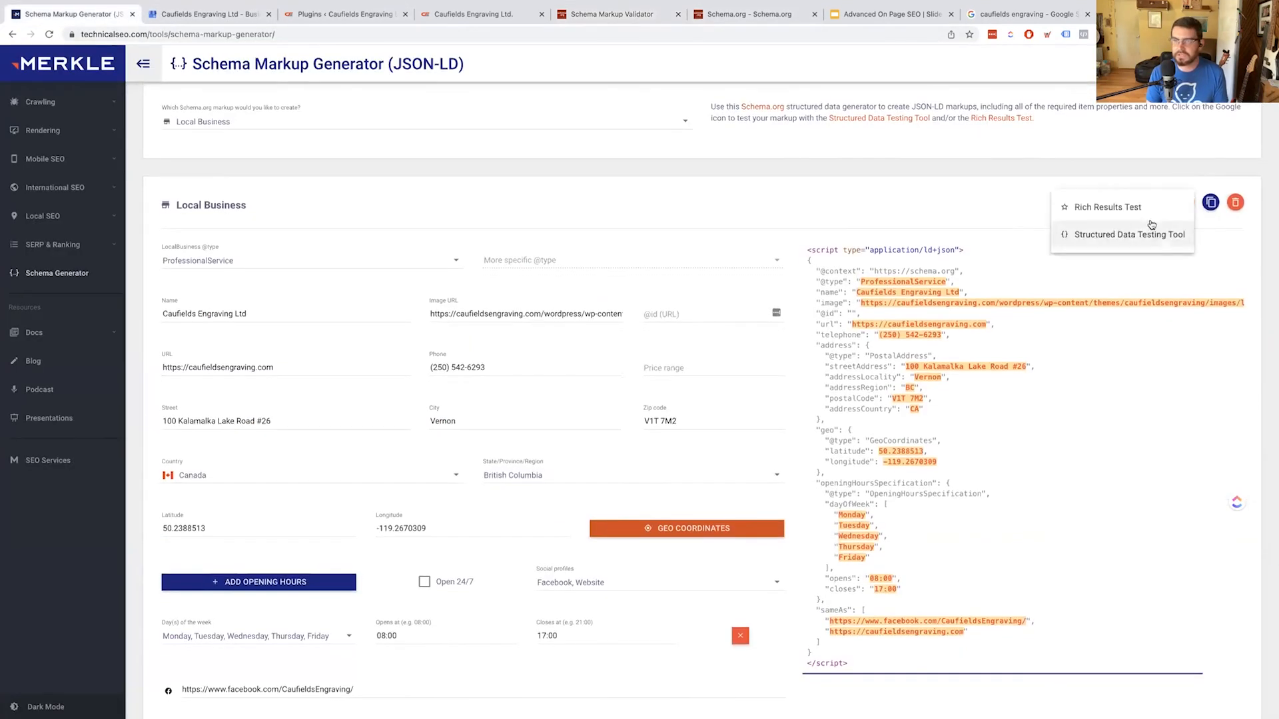
click(1105, 208)
click(475, 241)
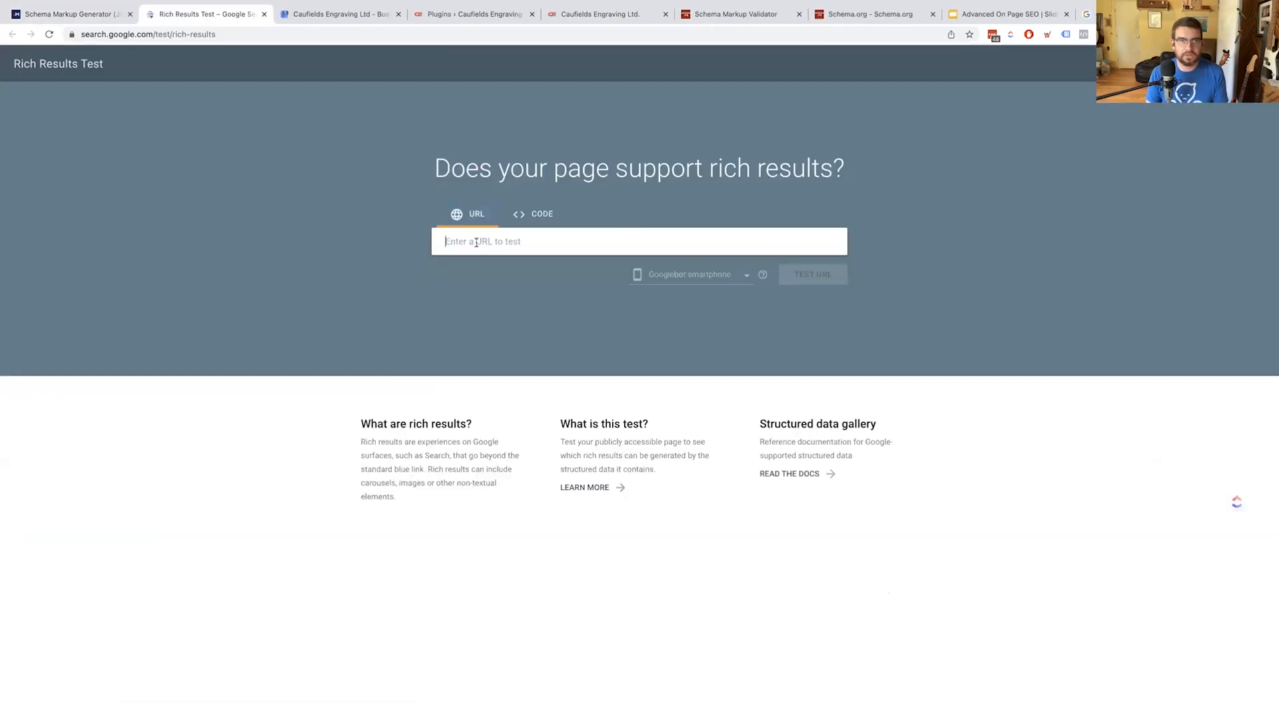
text(https://caufieldsengraving.com/)
click(816, 278)
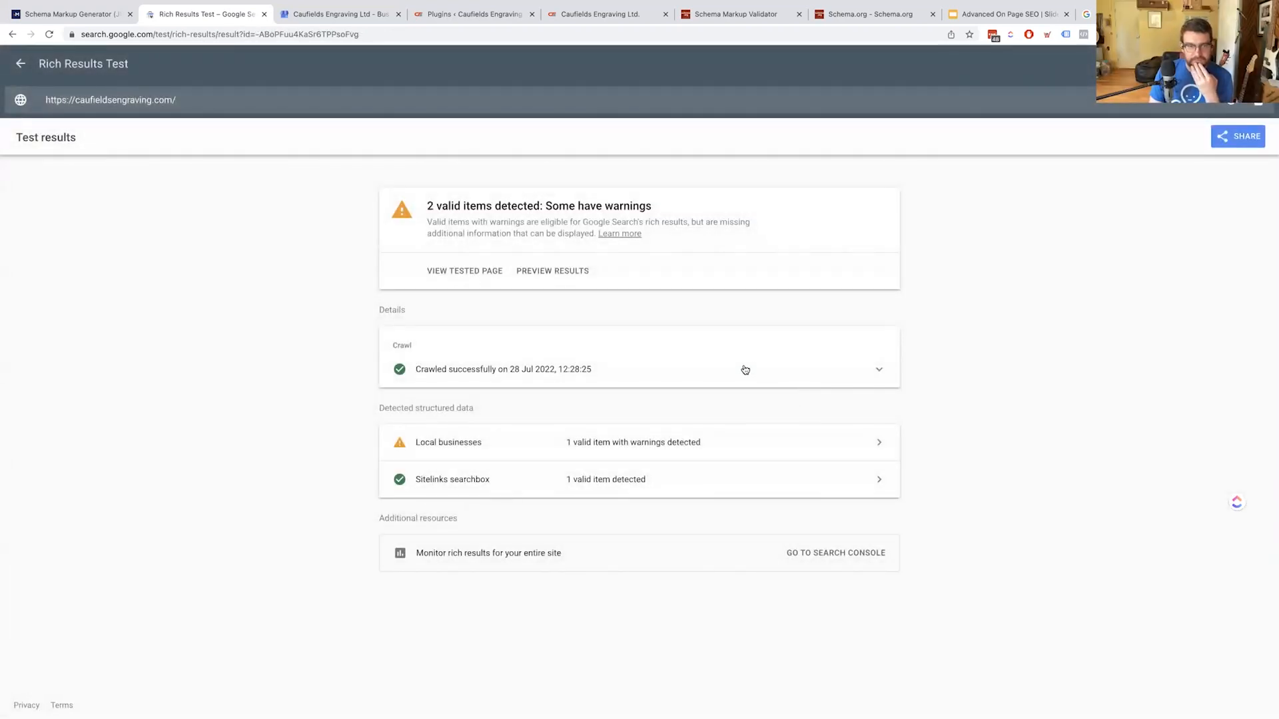
Expand the Local businesses item and open help for its optional priceRange warning
click(491, 445)
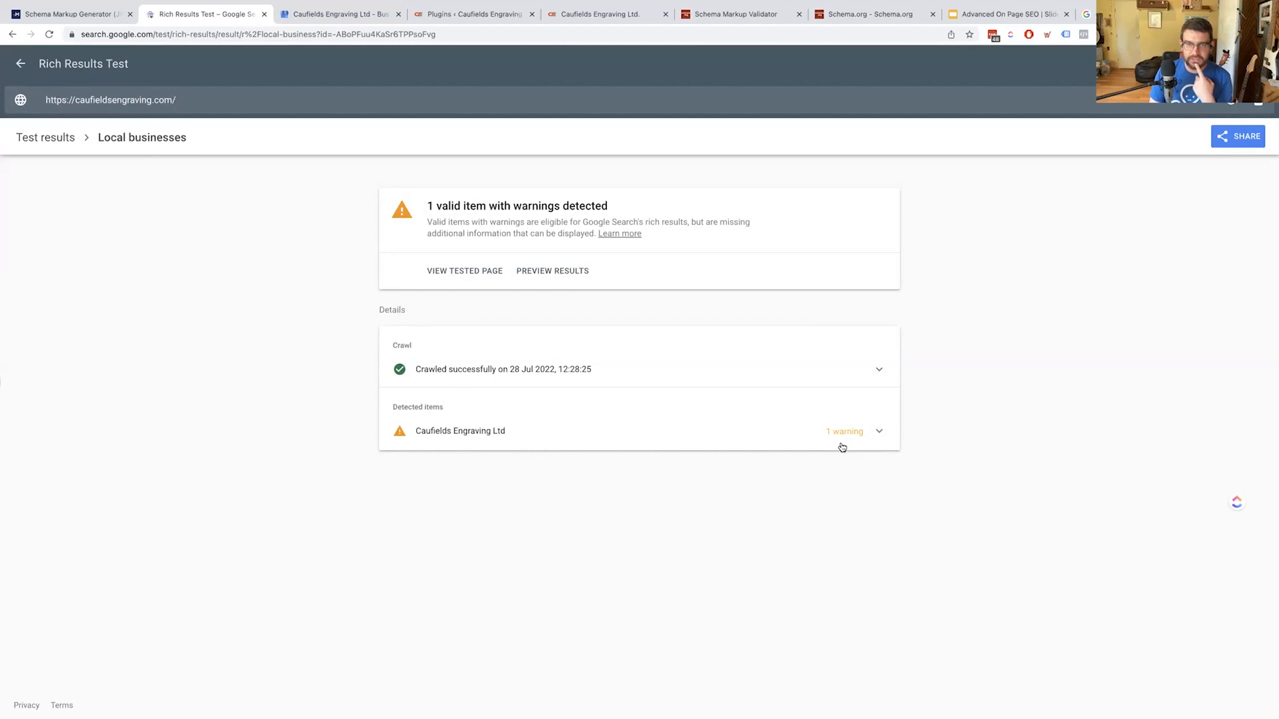
click(875, 447)
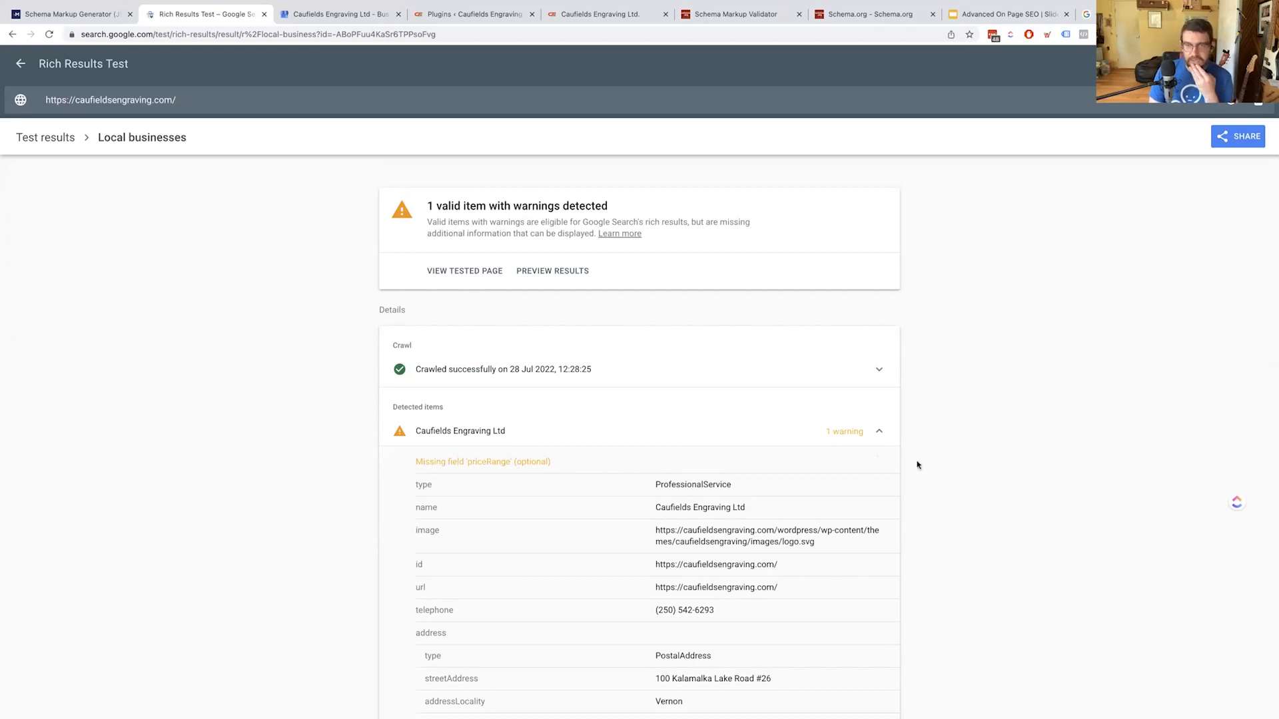
click(875, 461)
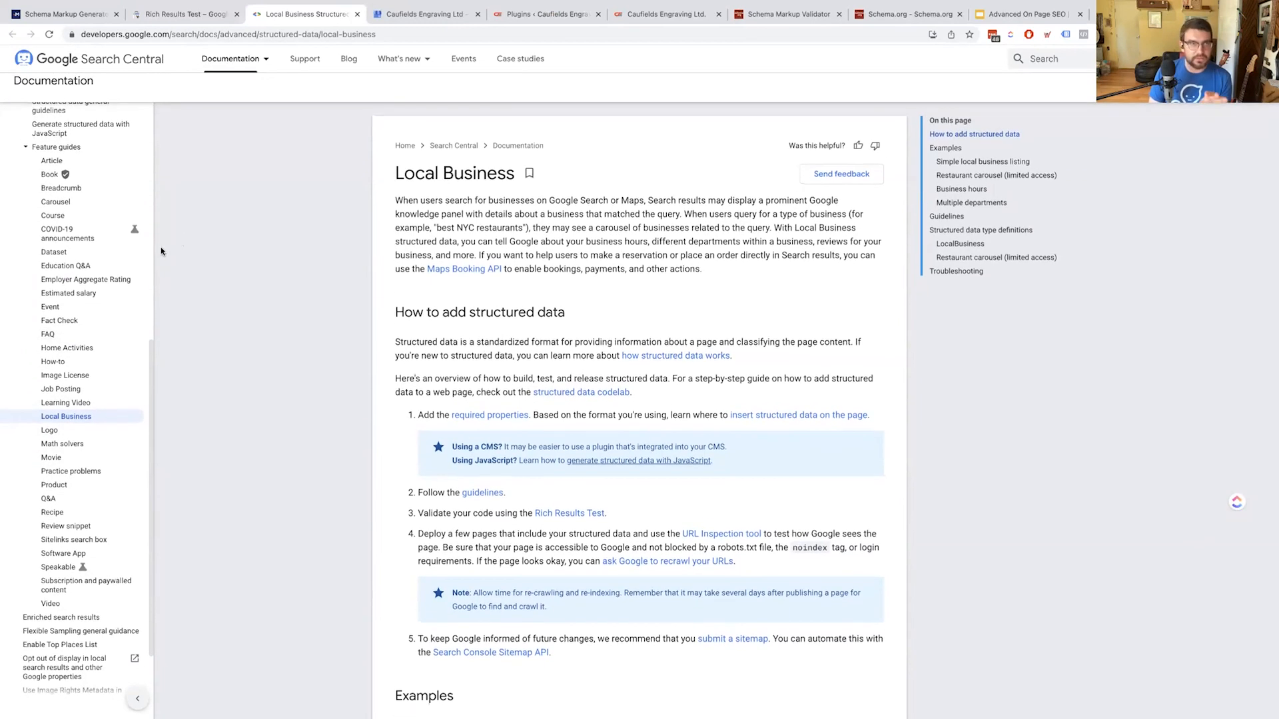
Collapse the Caufields Engraving Ltd item in the Rich Results Test results
click(280, 35)
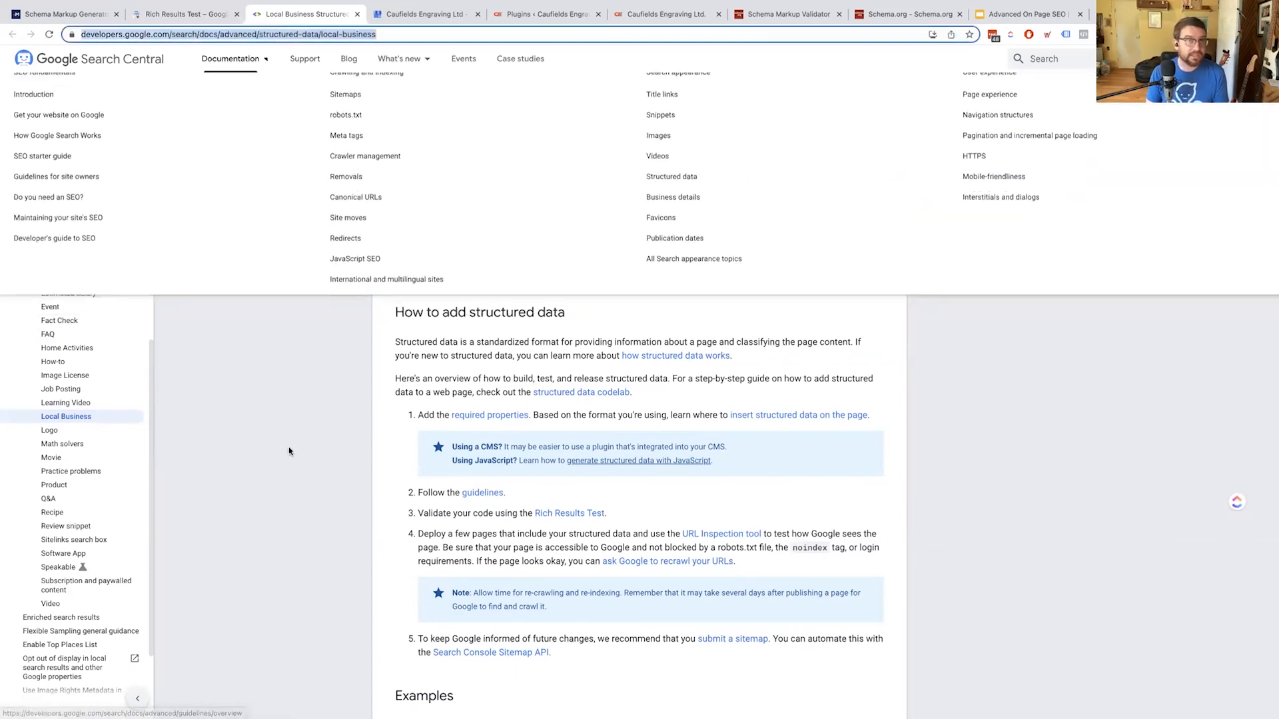
key(ctrl+shift+Tab)
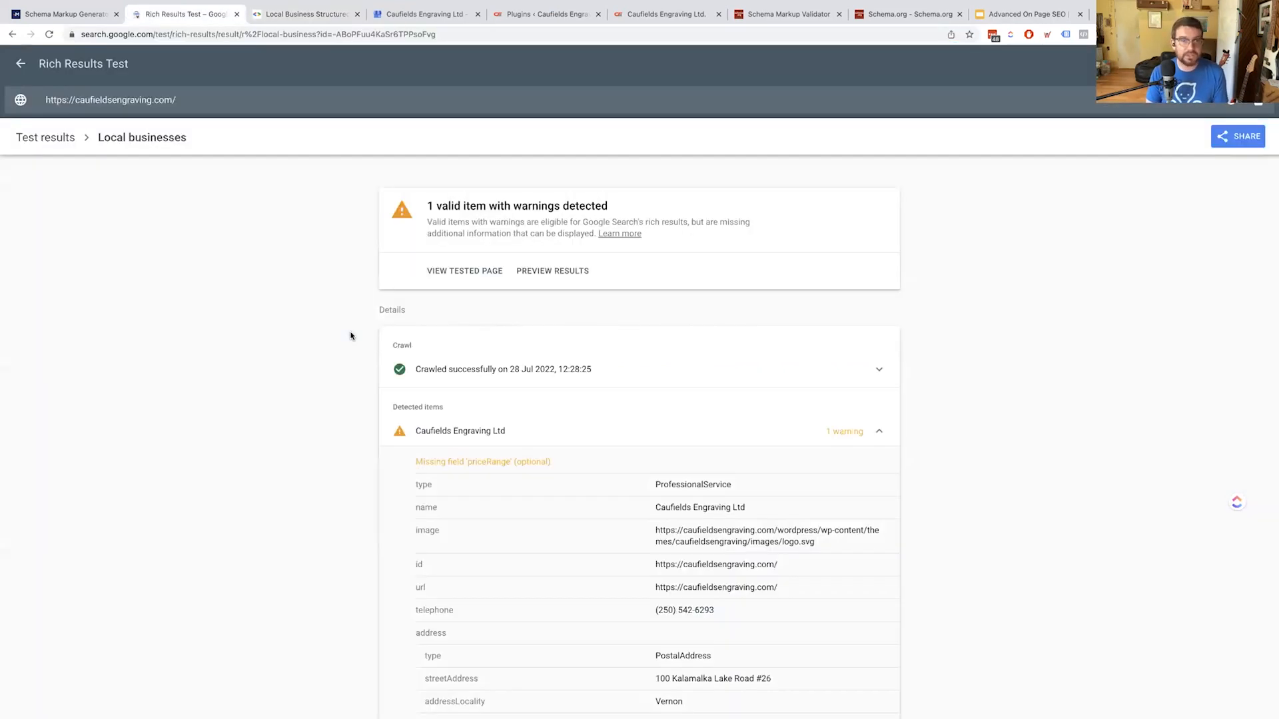
scroll(340, 340, down, 3)
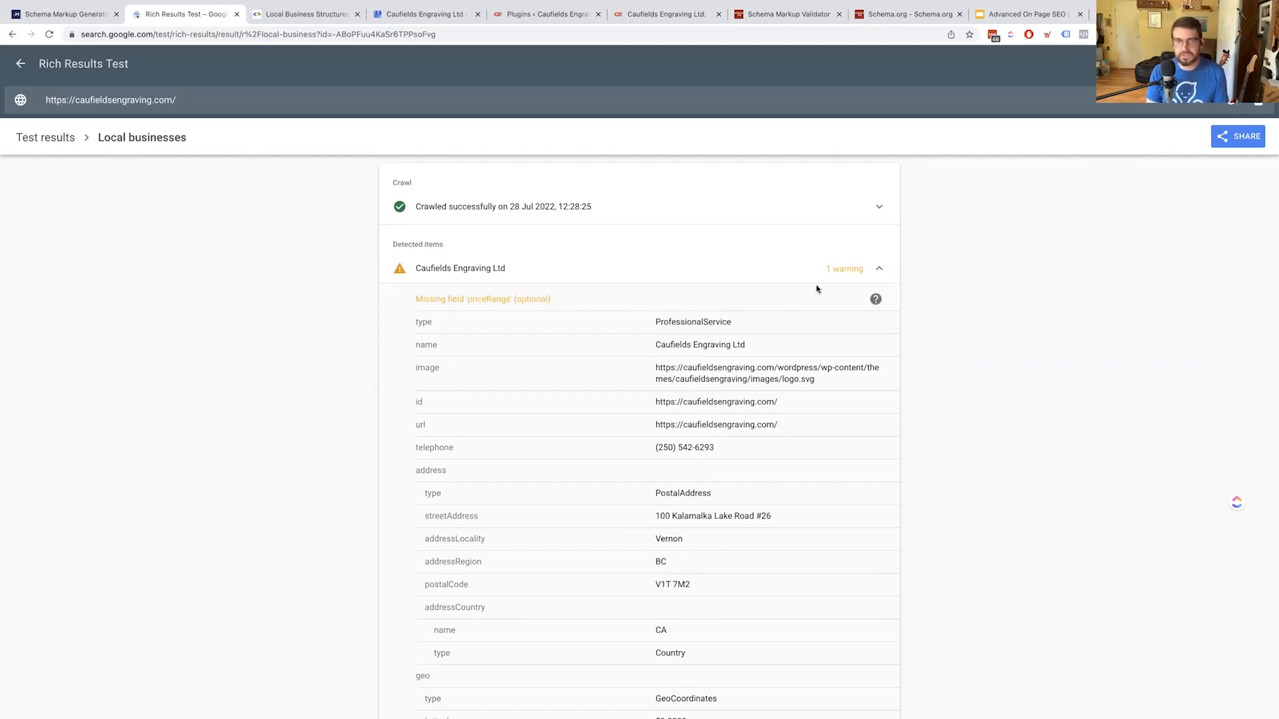
click(788, 273)
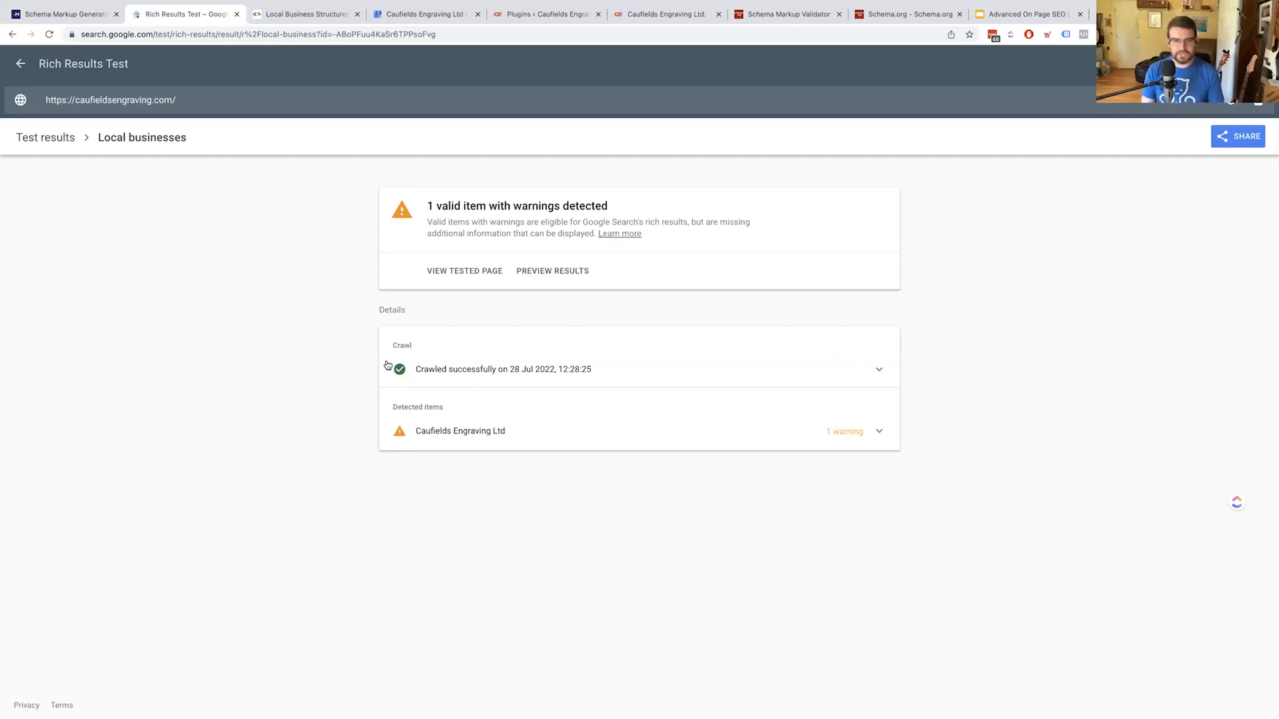
Close the Local Business documentation and show the Caufields Engraving About Us page
key(ctrl+Tab)
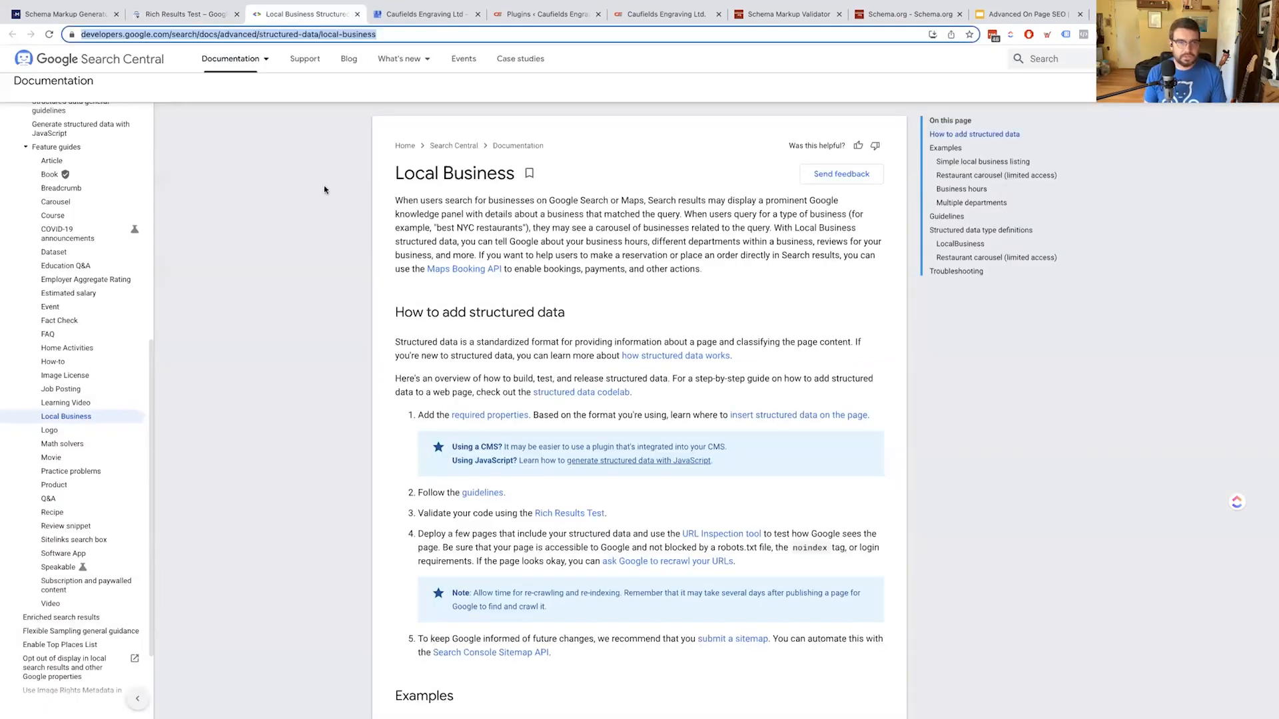
scroll(399, 223, down, 1)
click(253, 238)
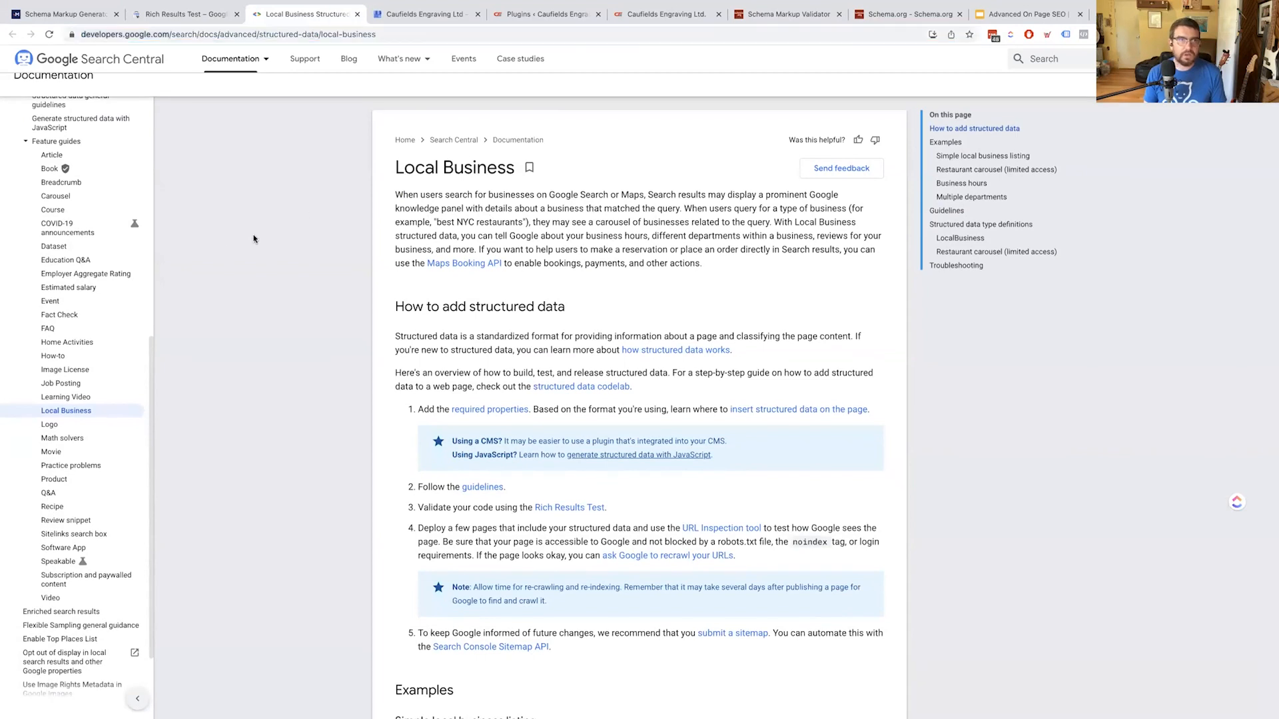
key(ctrl+w)
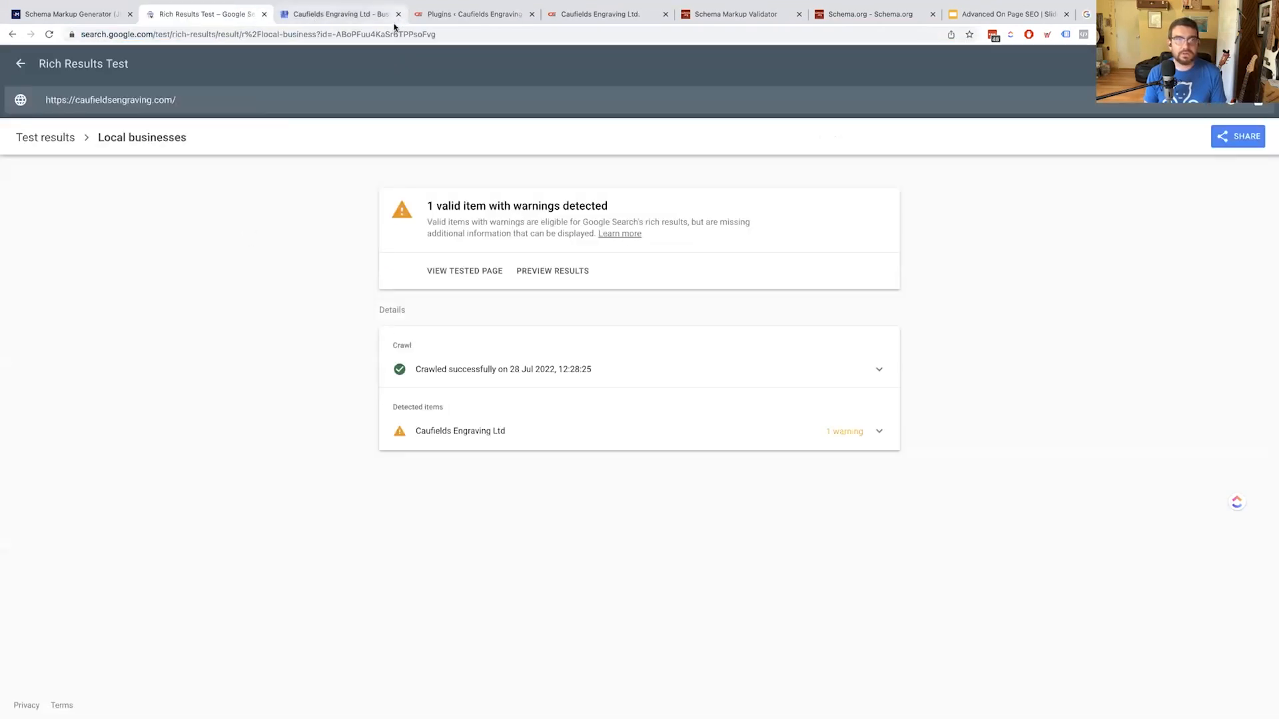
key(ctrl+5)
scroll(639, 308, down, 5)
scroll(638, 310, up, 5)
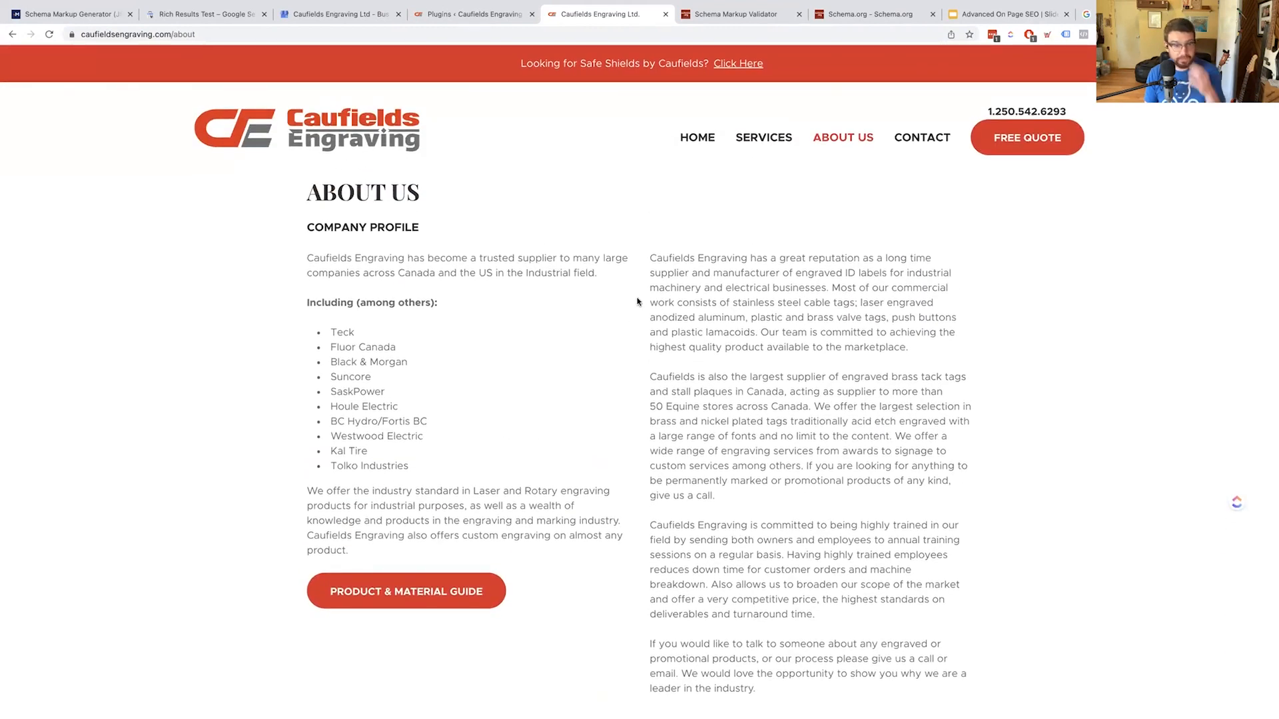
Close the Rich Results Test and change the Merkle markup type from Local Business to Person
click(200, 14)
click(264, 14)
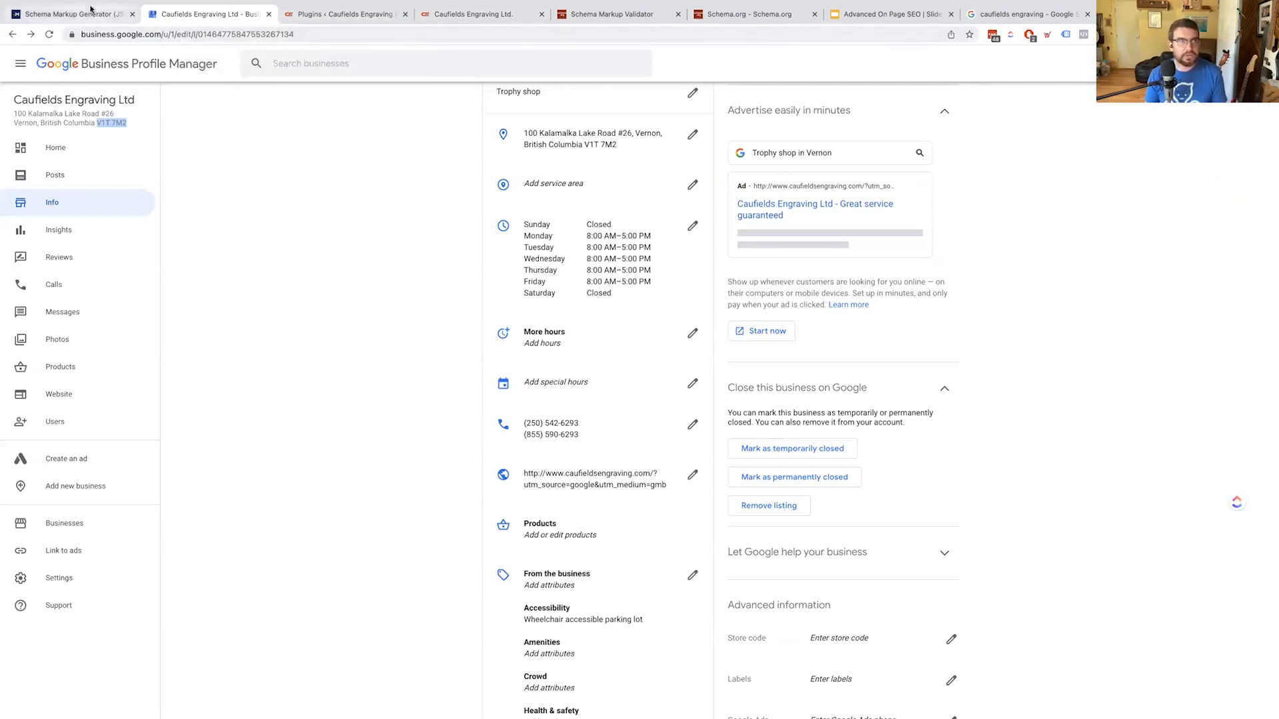
click(115, 14)
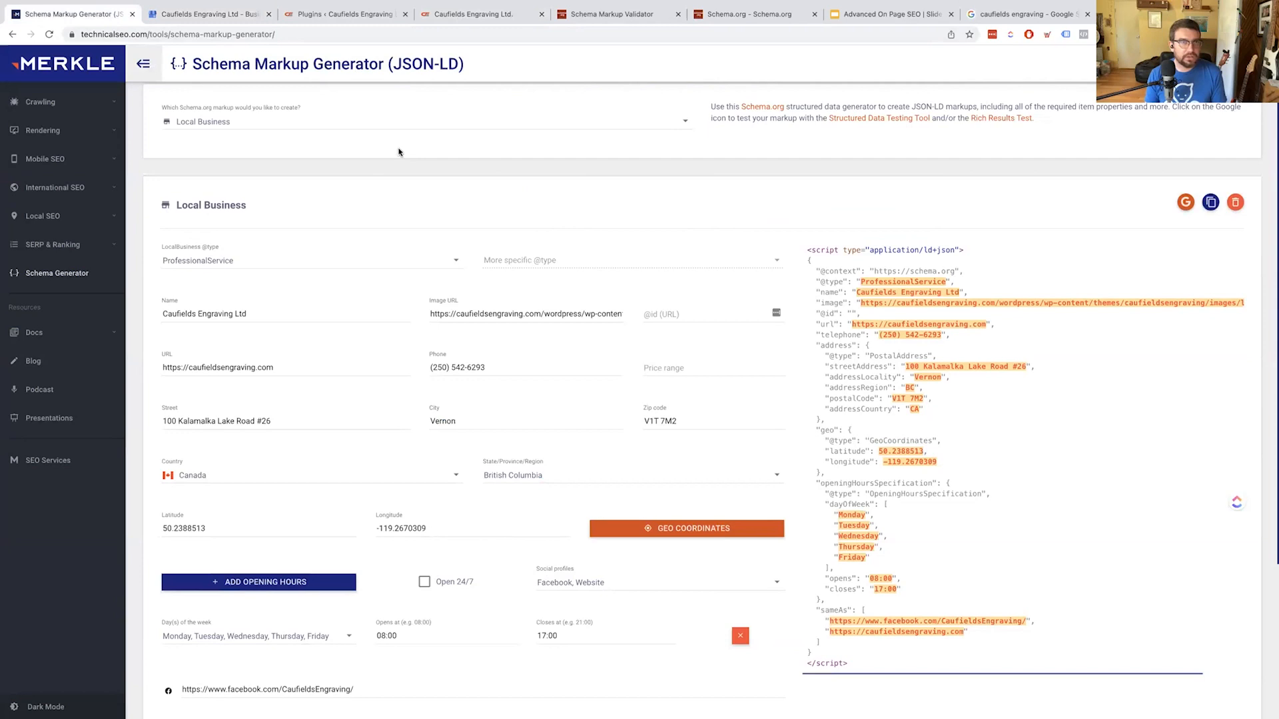
click(362, 130)
click(278, 183)
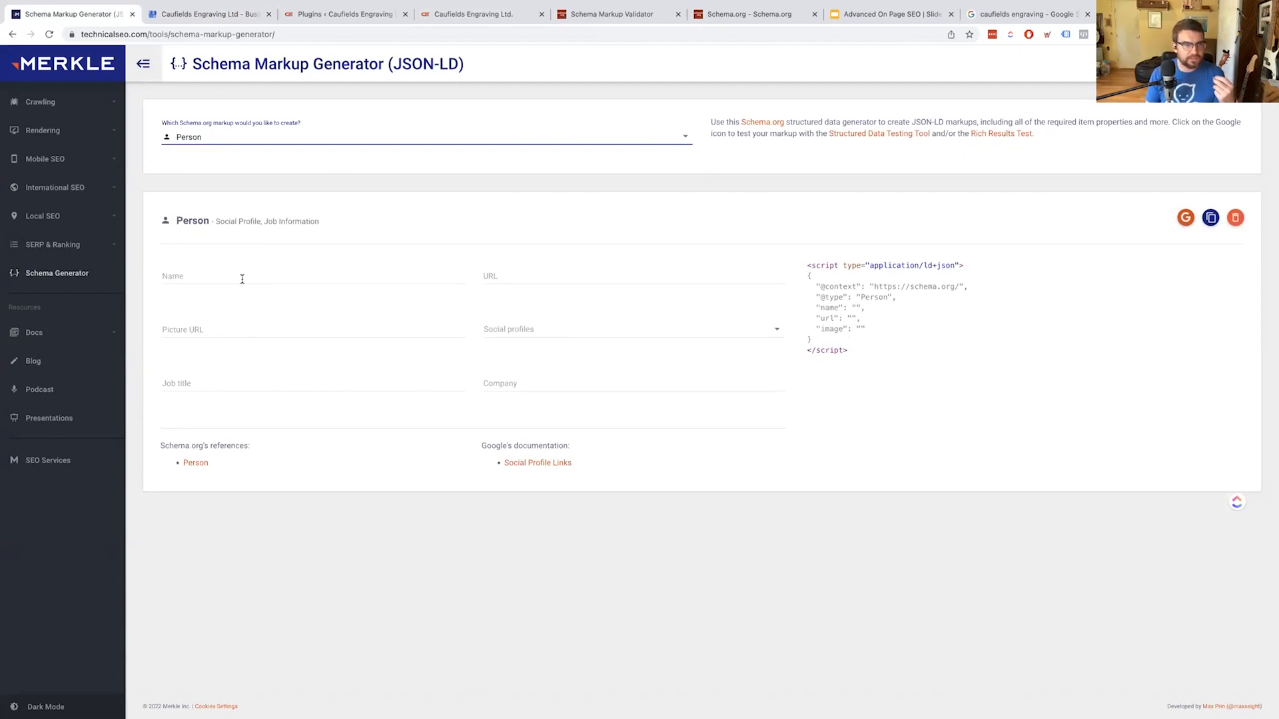
Enter job title 'Teacher' and company 'West Coast College Of Massage' in the Person form
click(806, 176)
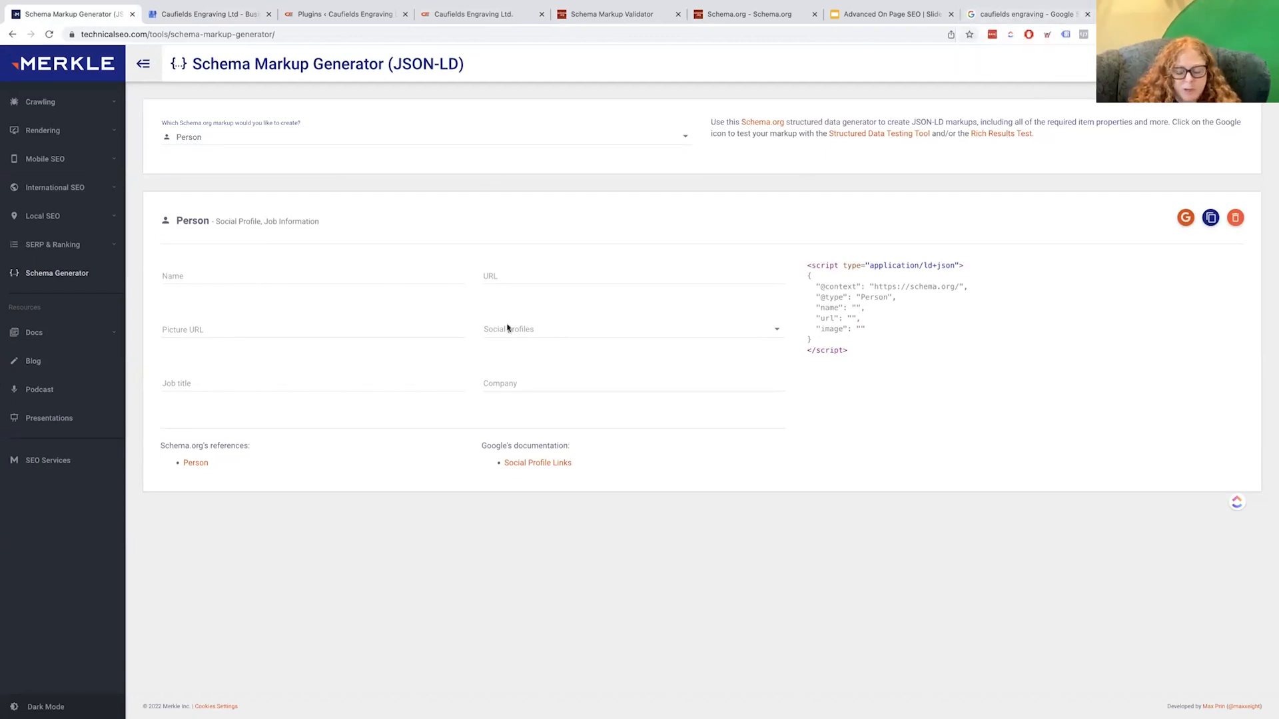
click(221, 384)
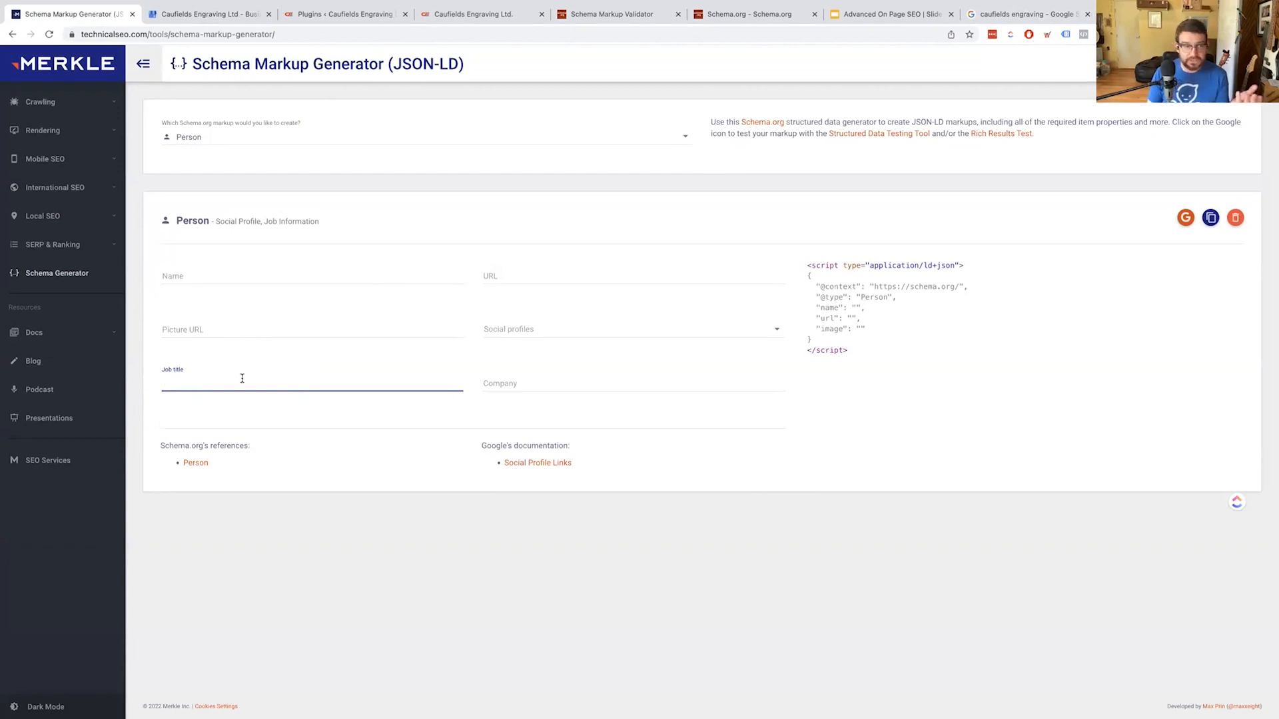
text(Teacher)
key(Tab)
text(West C)
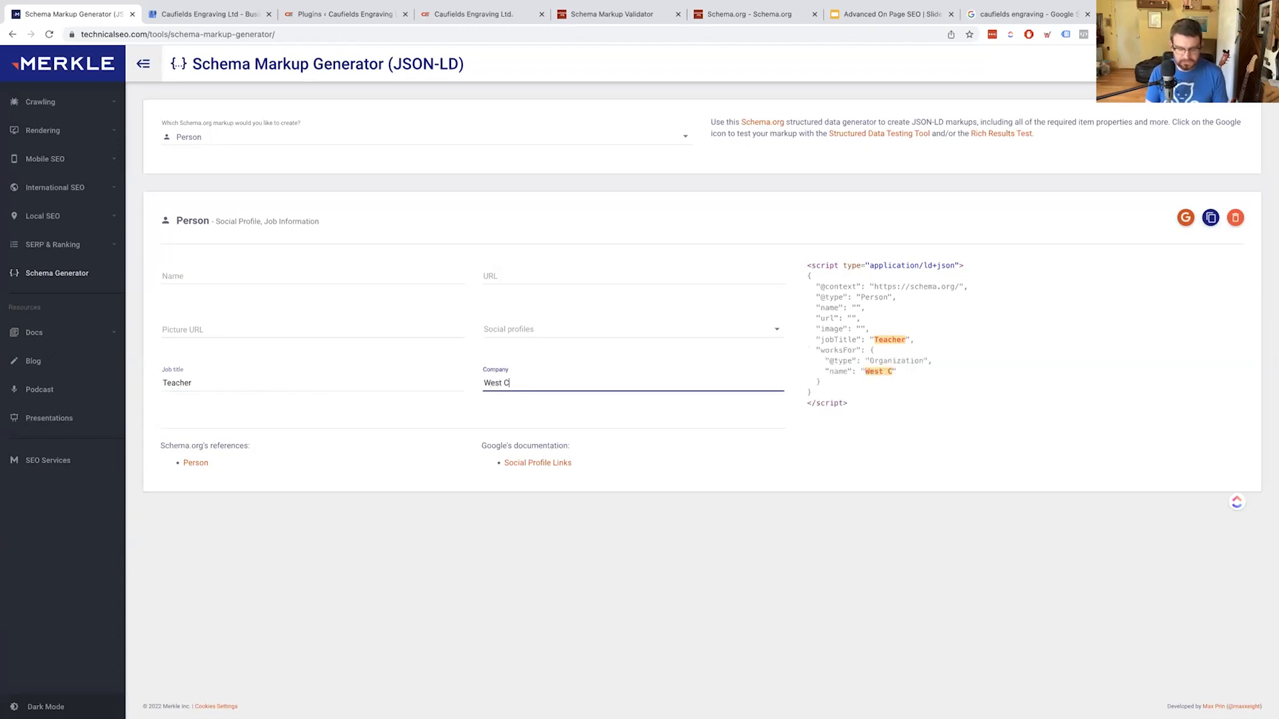
text(oast Colle)
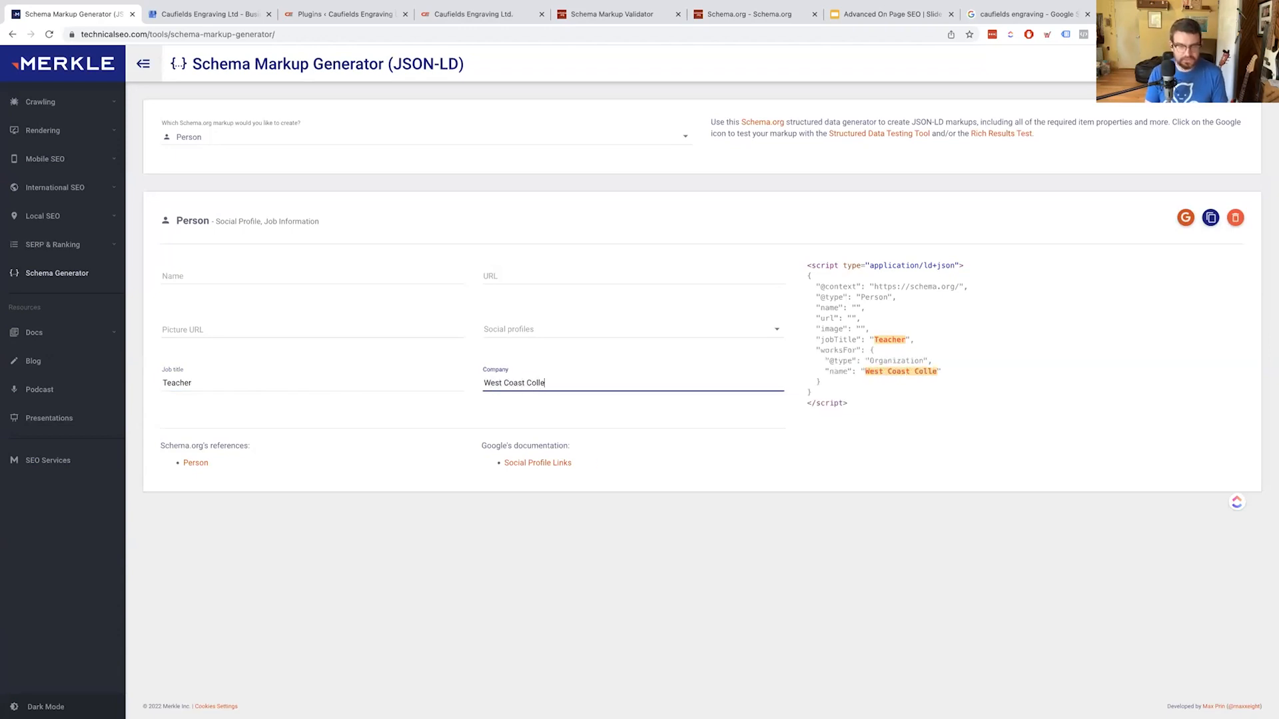
text(ge Of MAsse)
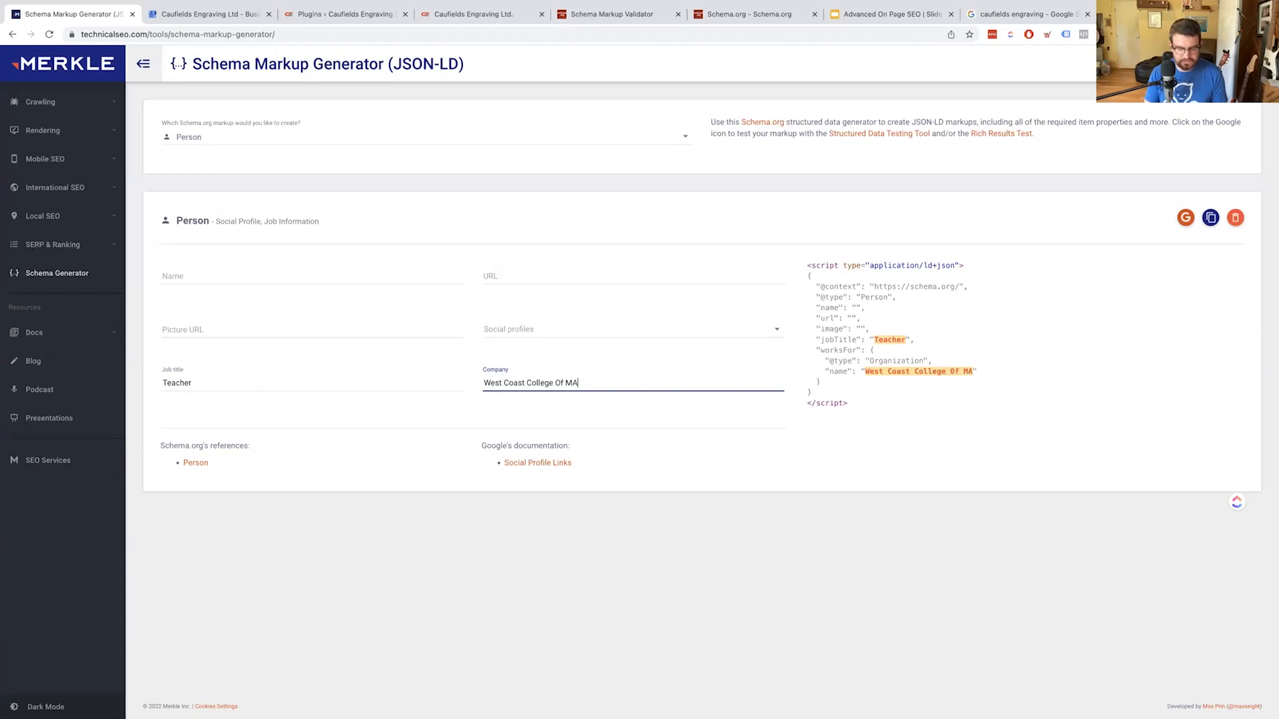
key(BackSpace)
key(BackSpace)
key(BackSpace)
key(BackSpace)
text(a)
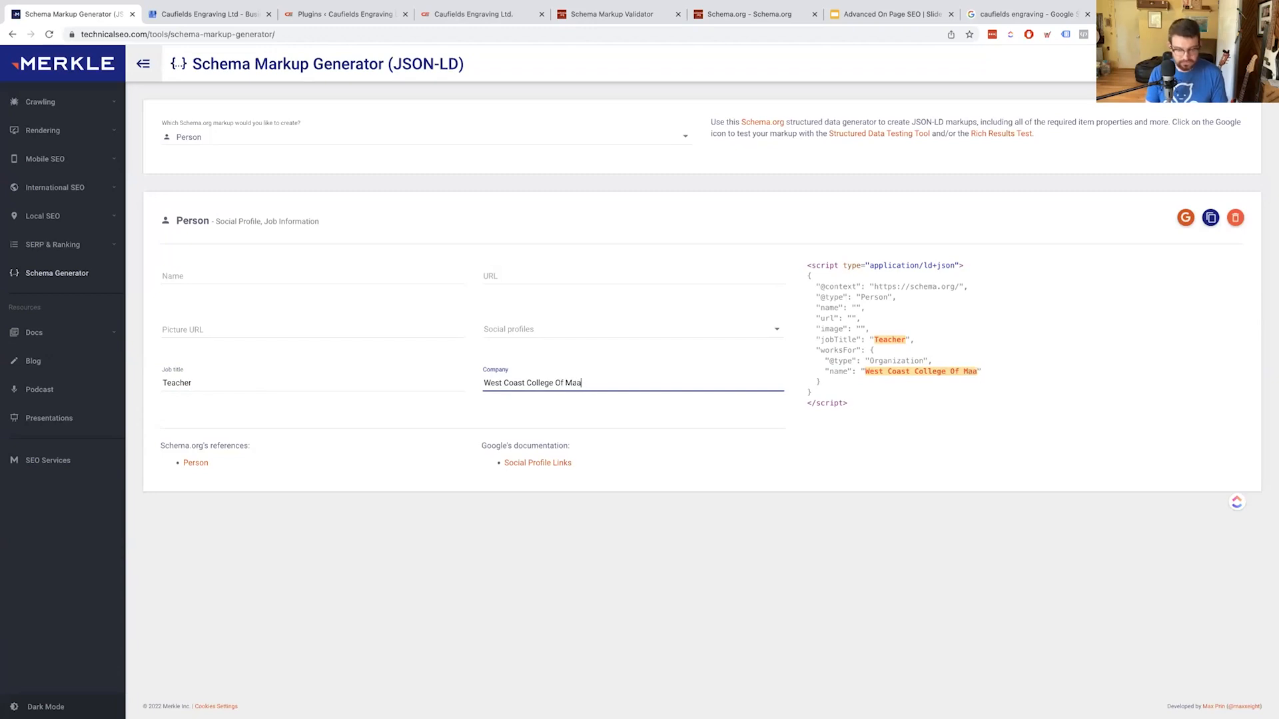
key(BackSpace)
text(ssage)
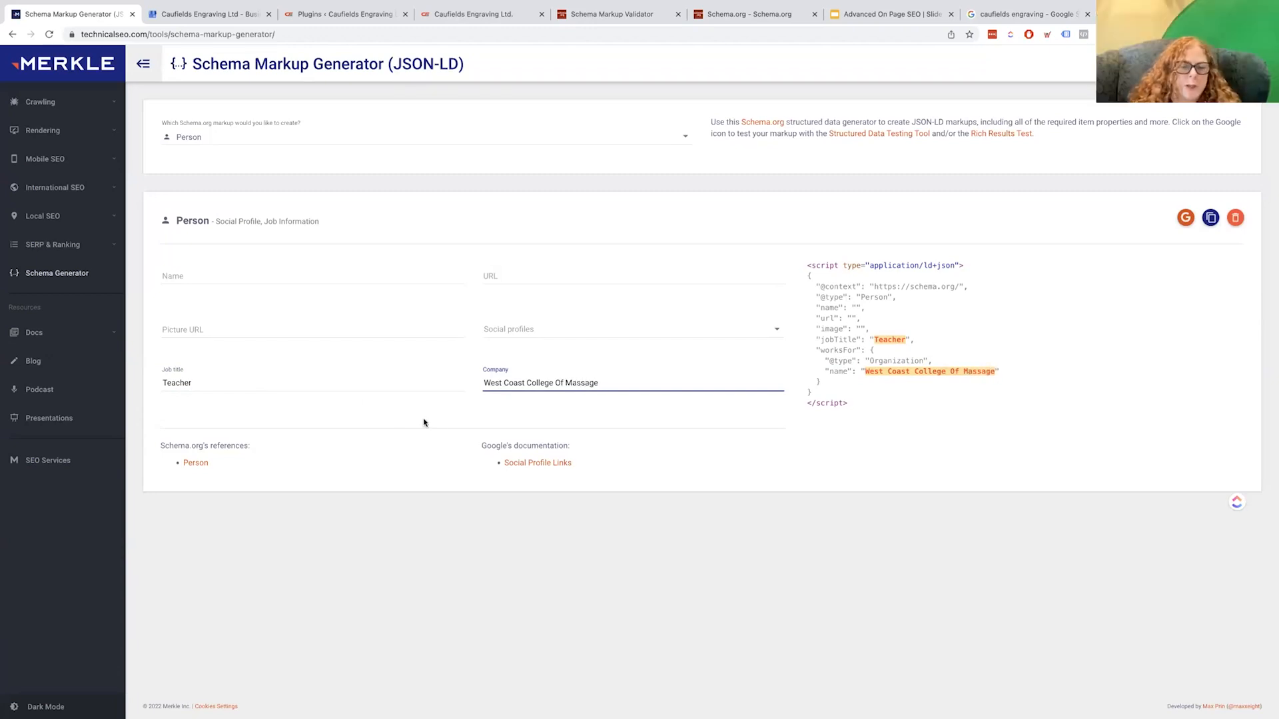
click(227, 270)
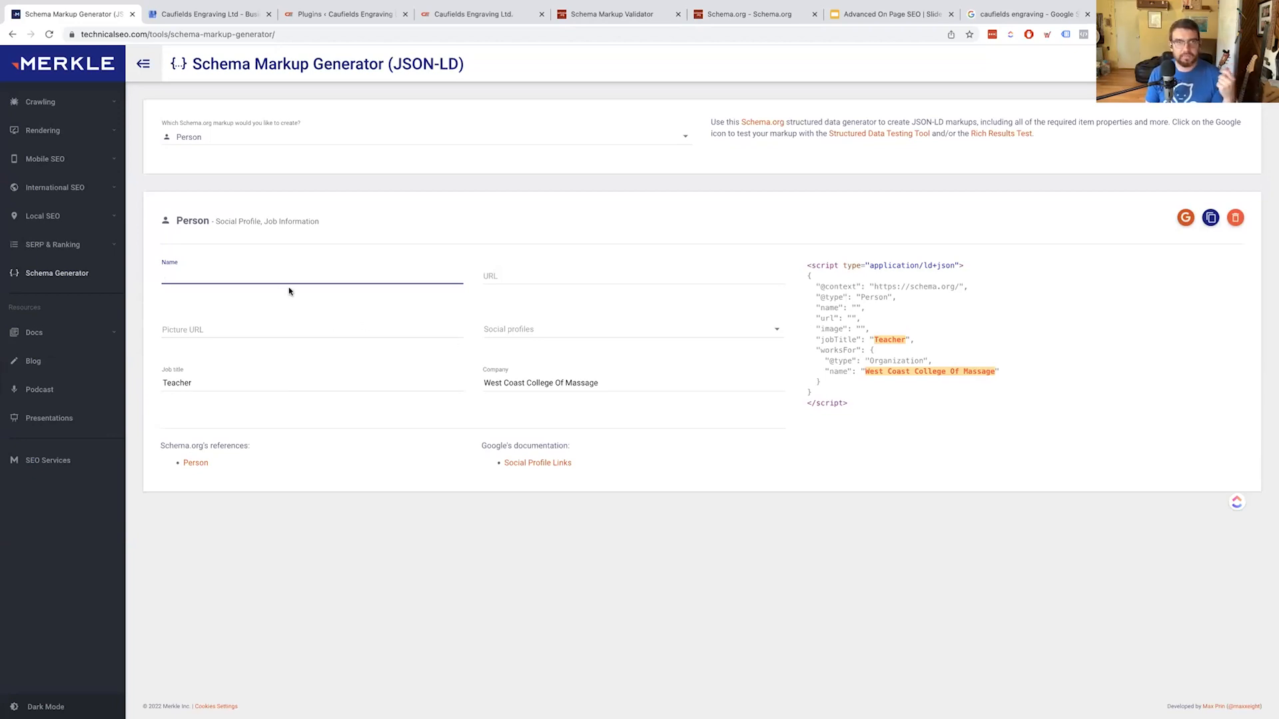
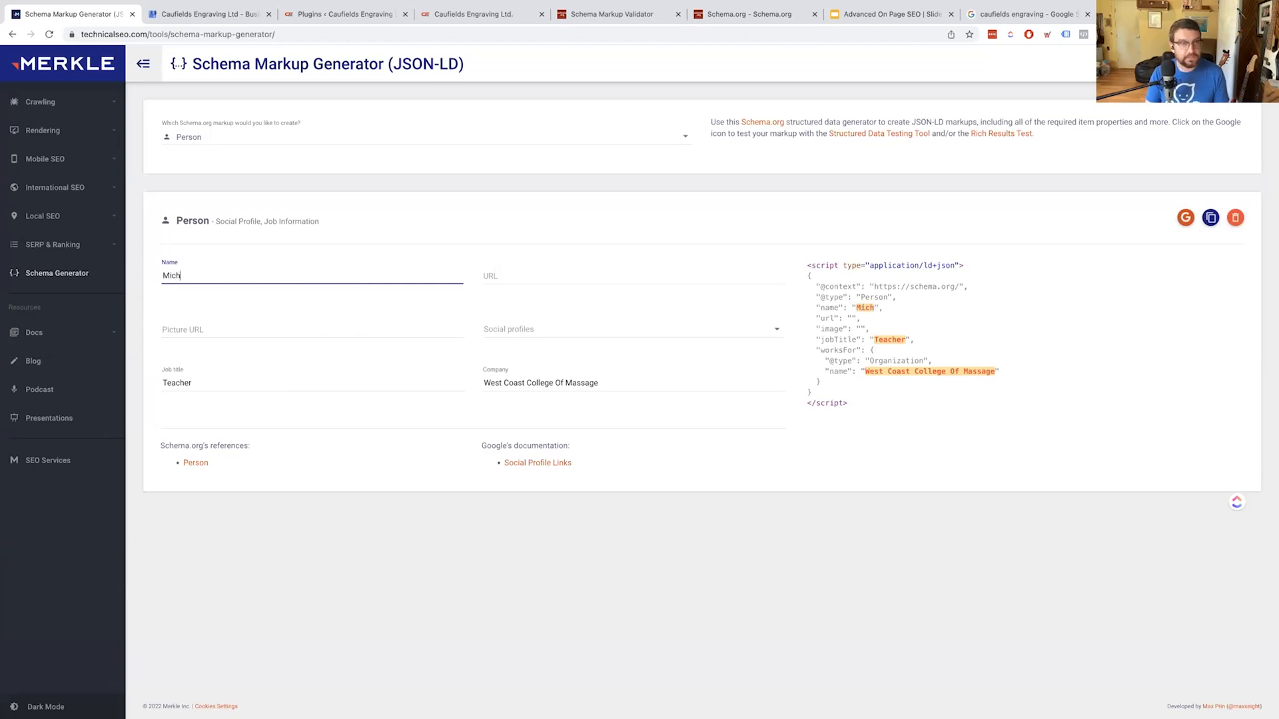
Begin the person's name and change the job title from Teacher to 'Marketer'
double_click(233, 378)
text(MA)
key(BackSpace)
text(arketer)
click(214, 271)
click(200, 384)
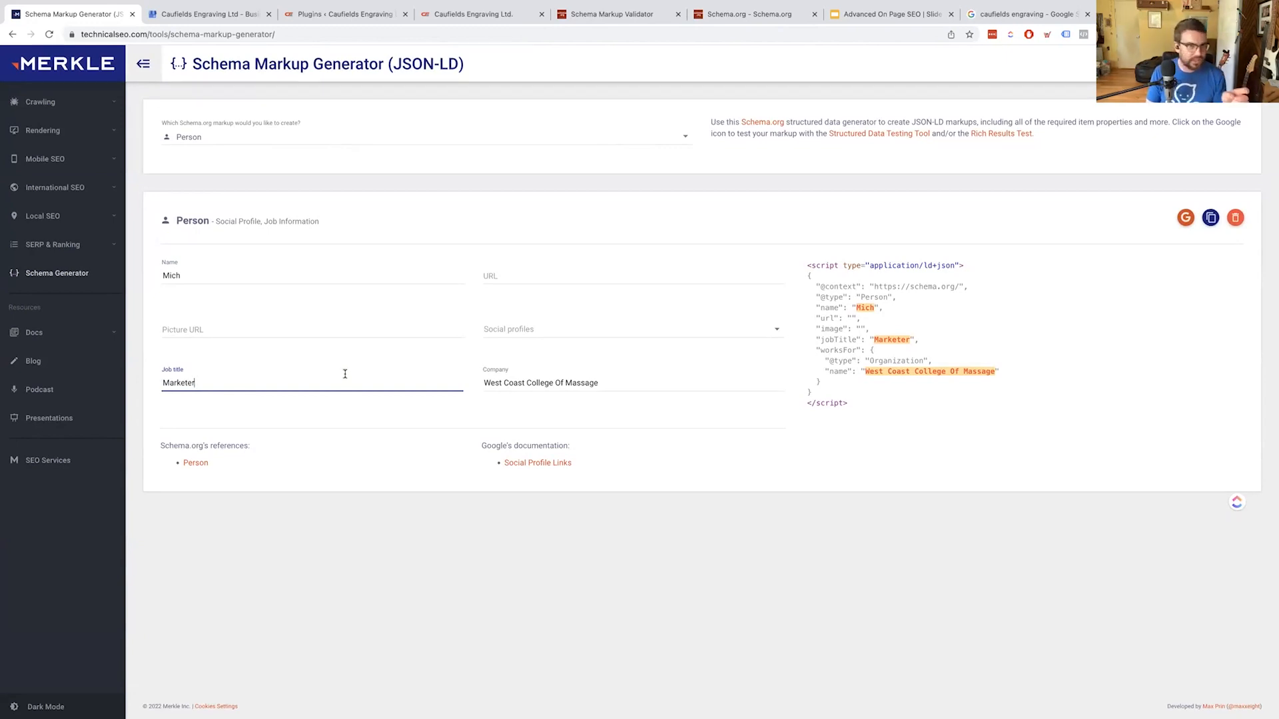
Finish typing the person's full name in the Name field and open a new browser tab
click(194, 281)
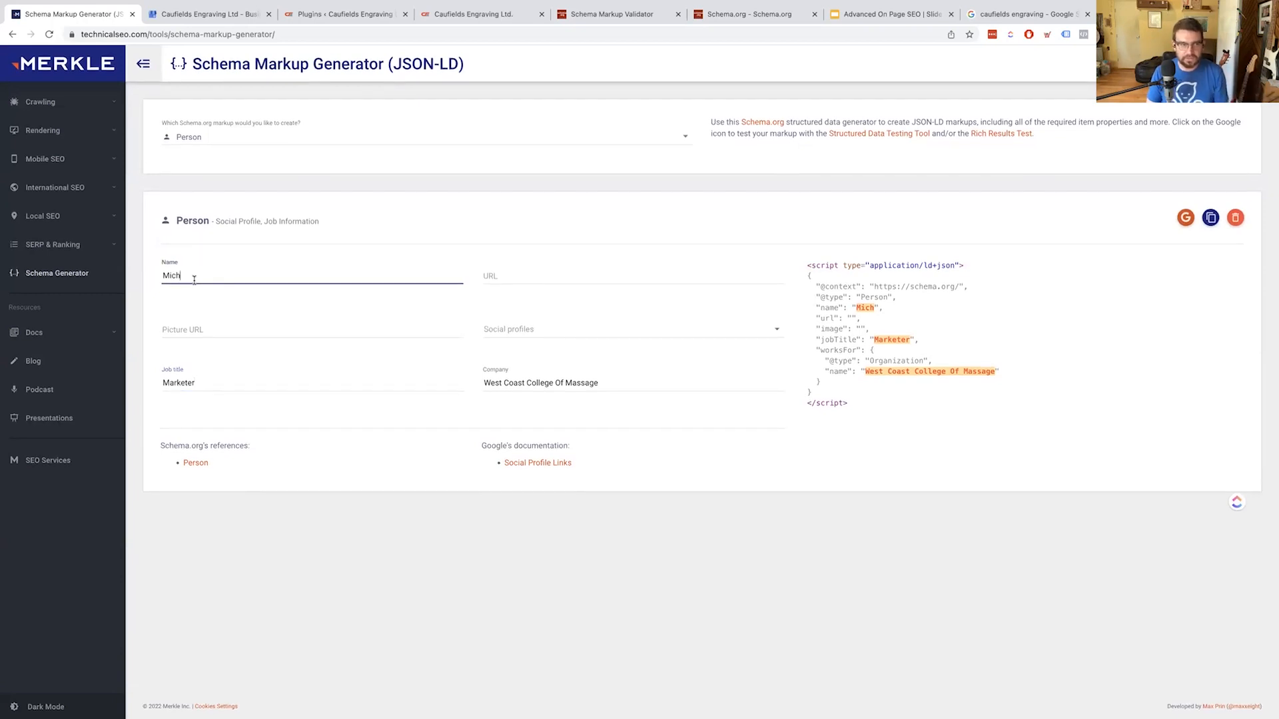
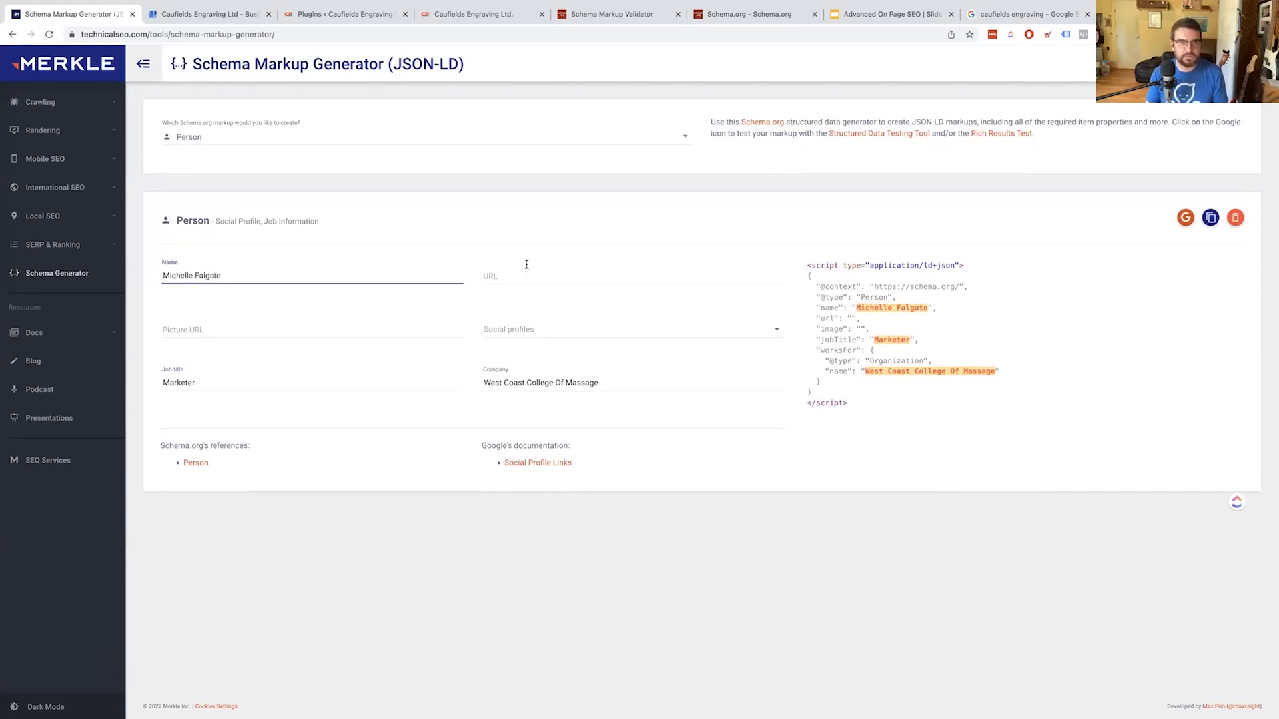
click(510, 280)
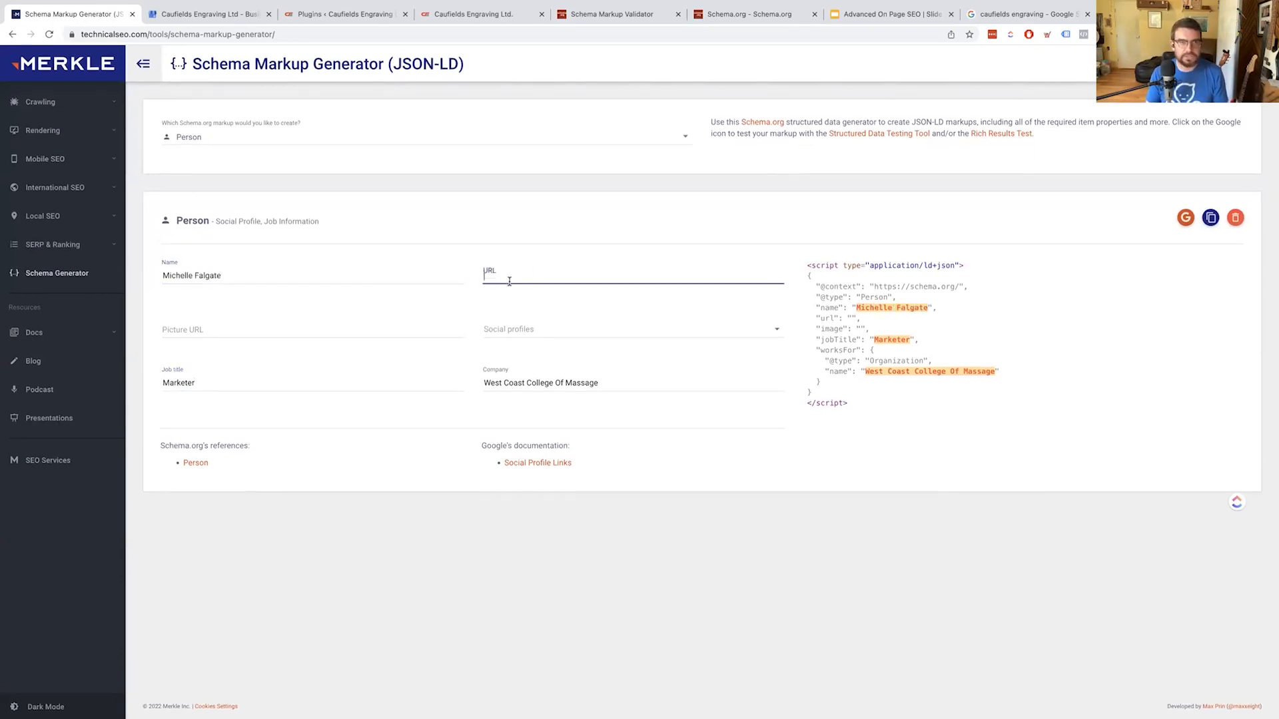
key(ctrl+t)
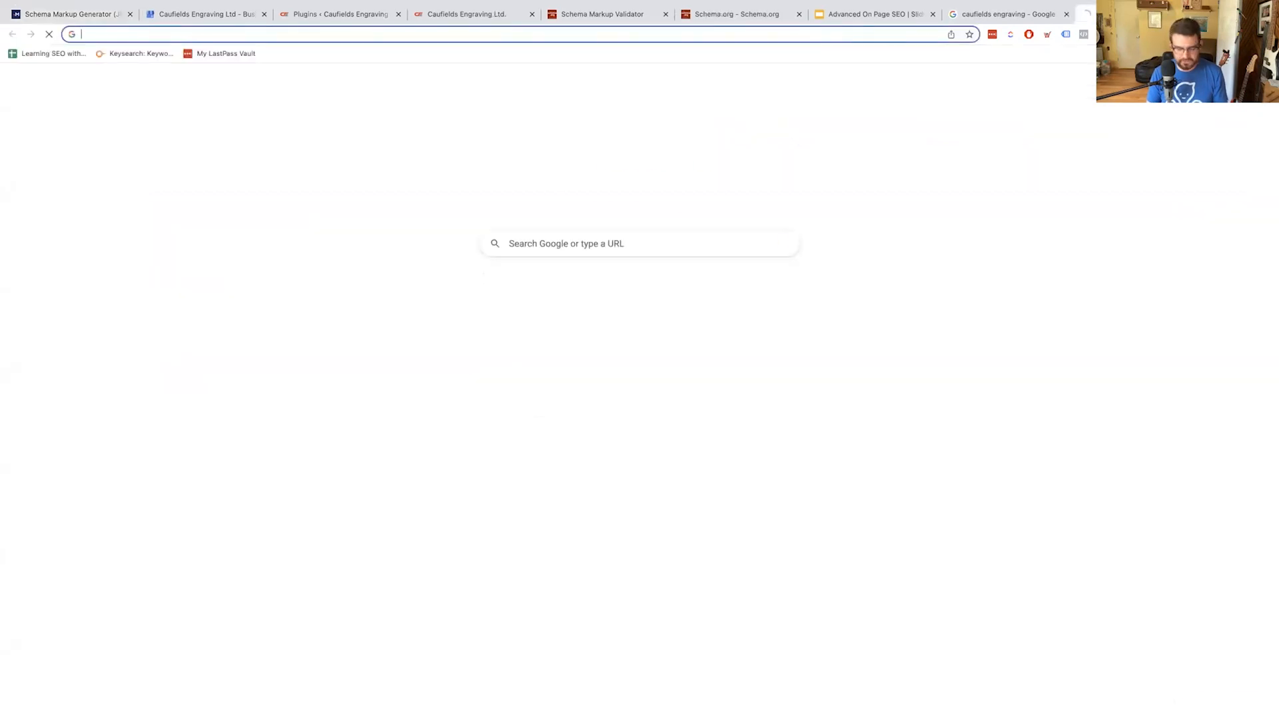
Load collegeofmassage.com from the address bar suggestions
text(wcc)
key(BackSpace)
text(oll)
key(BackSpace)
key(BackSpace)
key(BackSpace)
key(BackSpace)
key(BackSpace)
text(college)
key(Down)
key(Down)
key(Down)
key(Down)
key(Return)
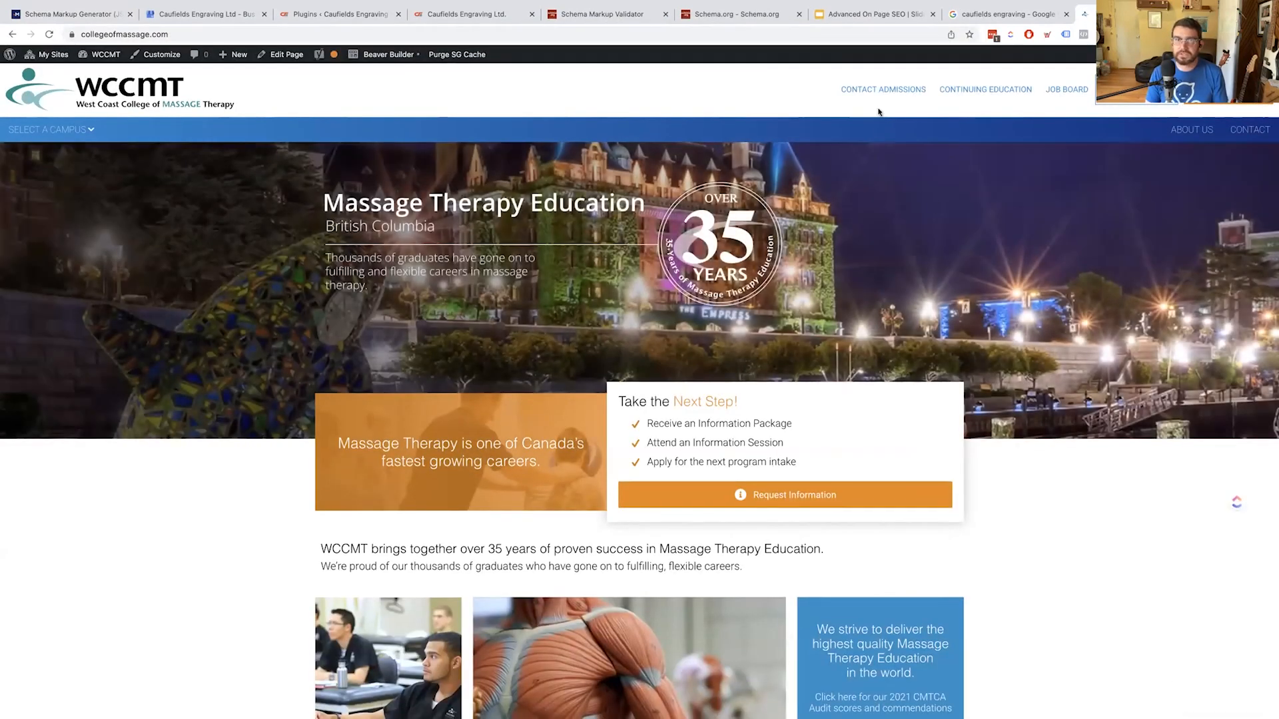
Open the New Westminster Our Team page and highlight the first administrator's bio
scroll(928, 273, down, 10)
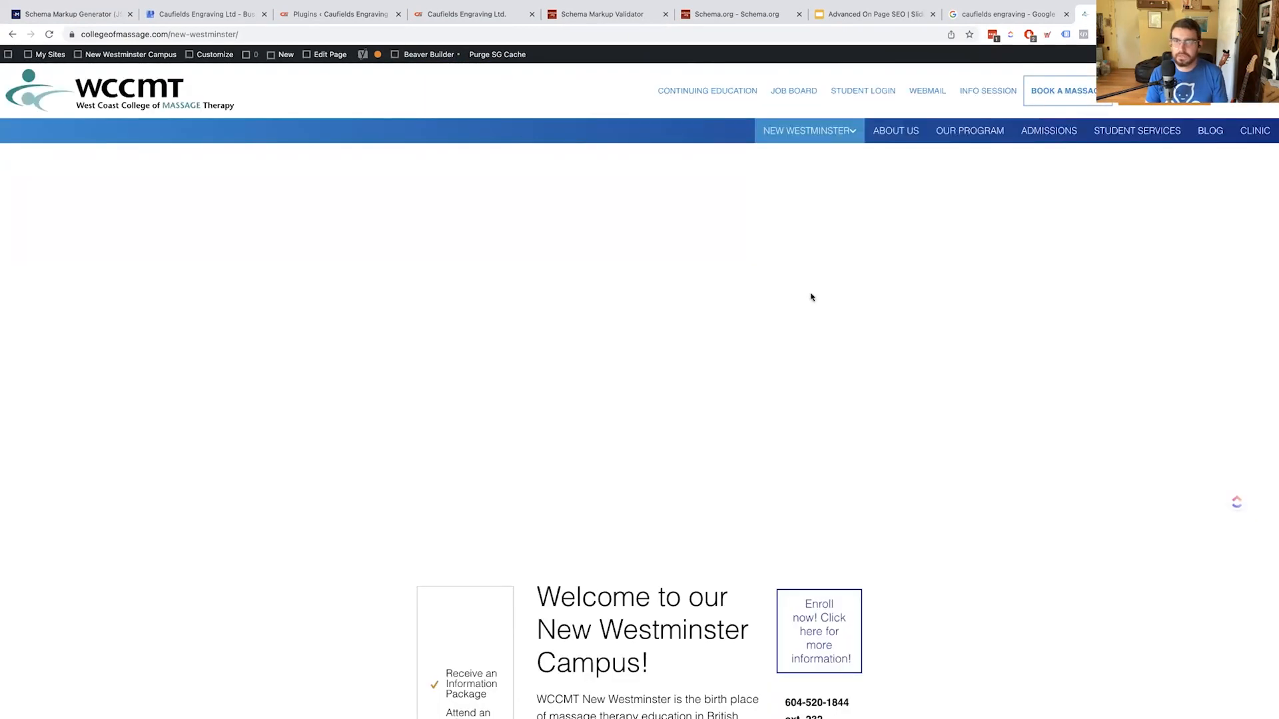
click(896, 207)
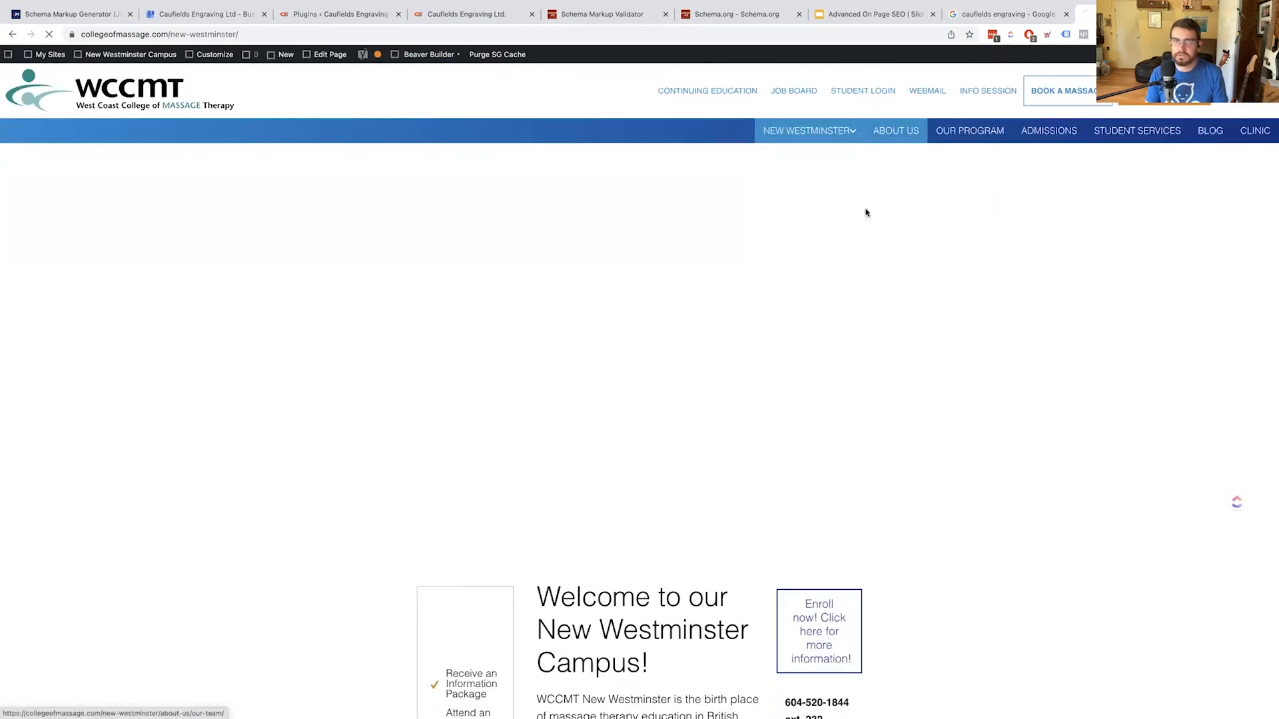
scroll(234, 365, down, 10)
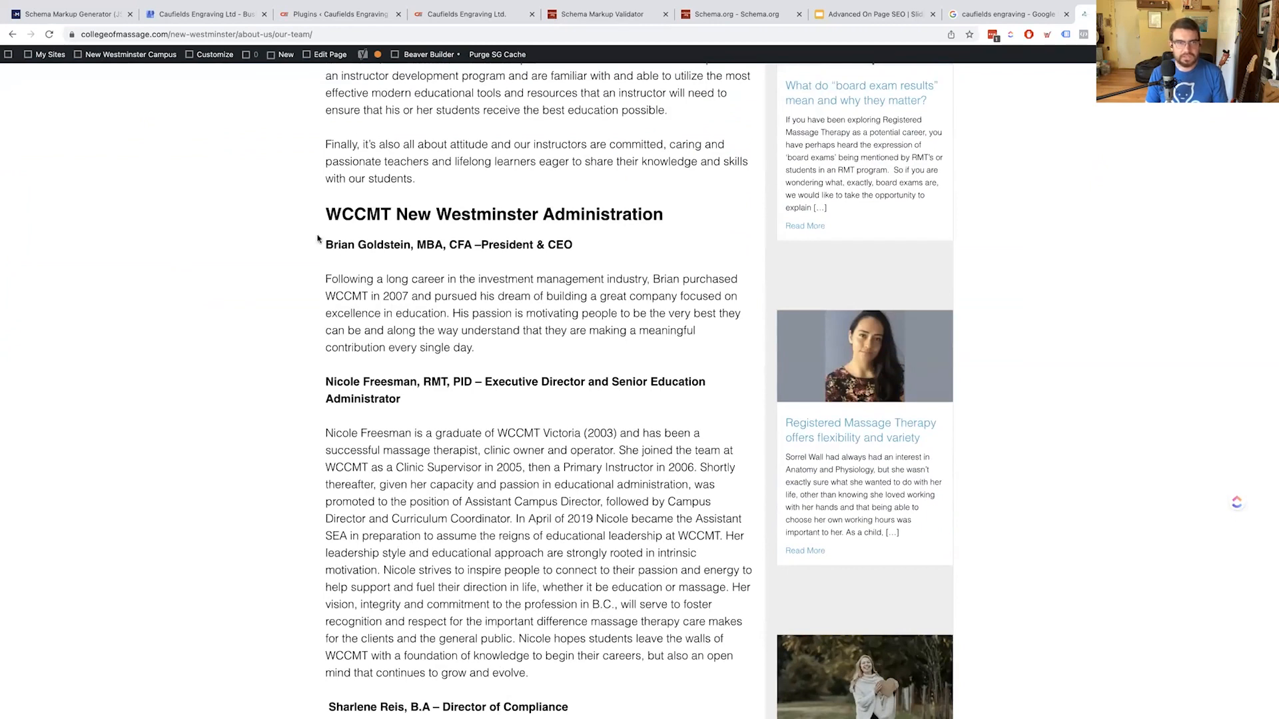
drag(322, 245, 609, 361)
click(598, 374)
Read through the remaining staff bios, highlighting the executive director's entry
scroll(588, 399, down, 3)
drag(321, 194, 578, 457)
scroll(537, 523, down, 2)
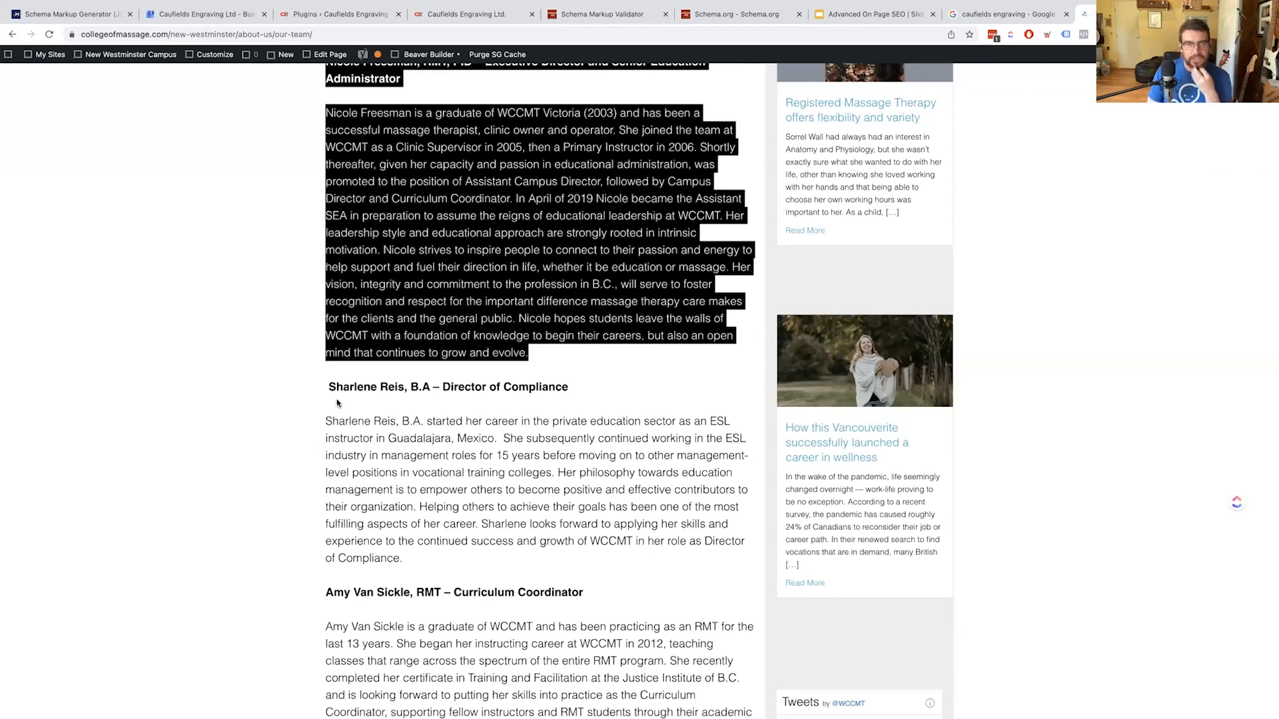
scroll(381, 475, down, 2)
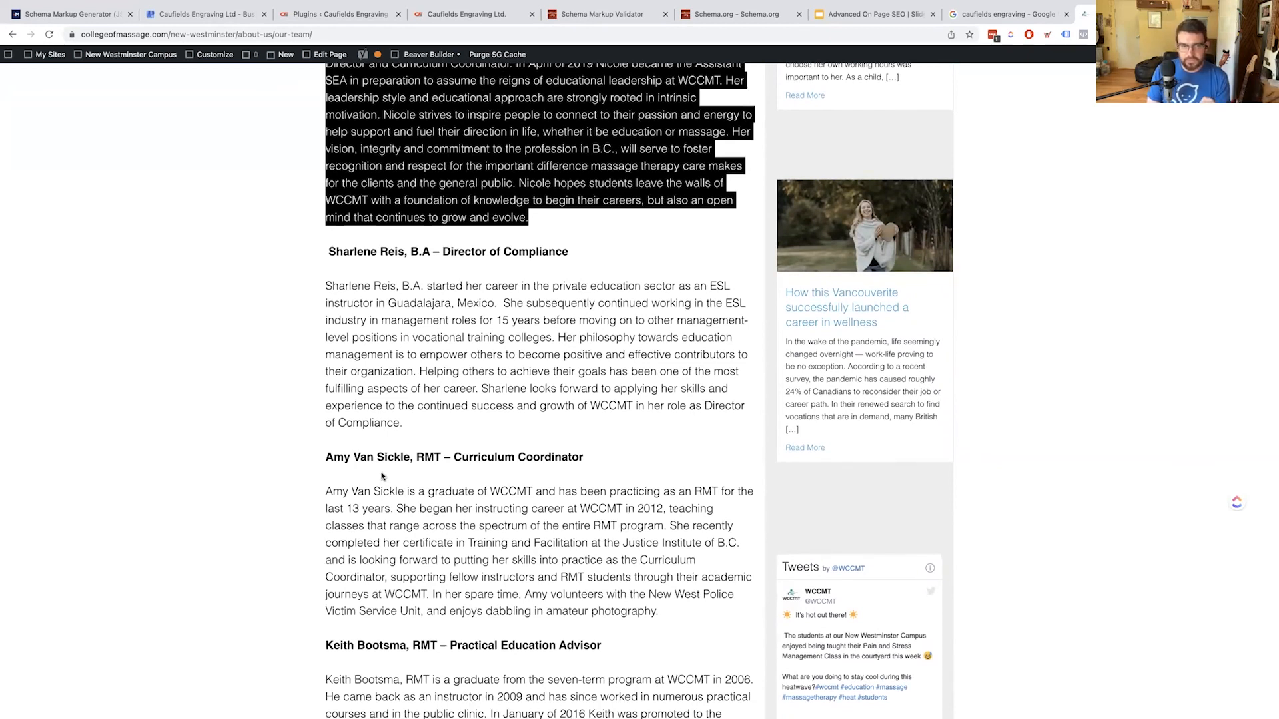
click(459, 503)
scroll(459, 502, down, 6)
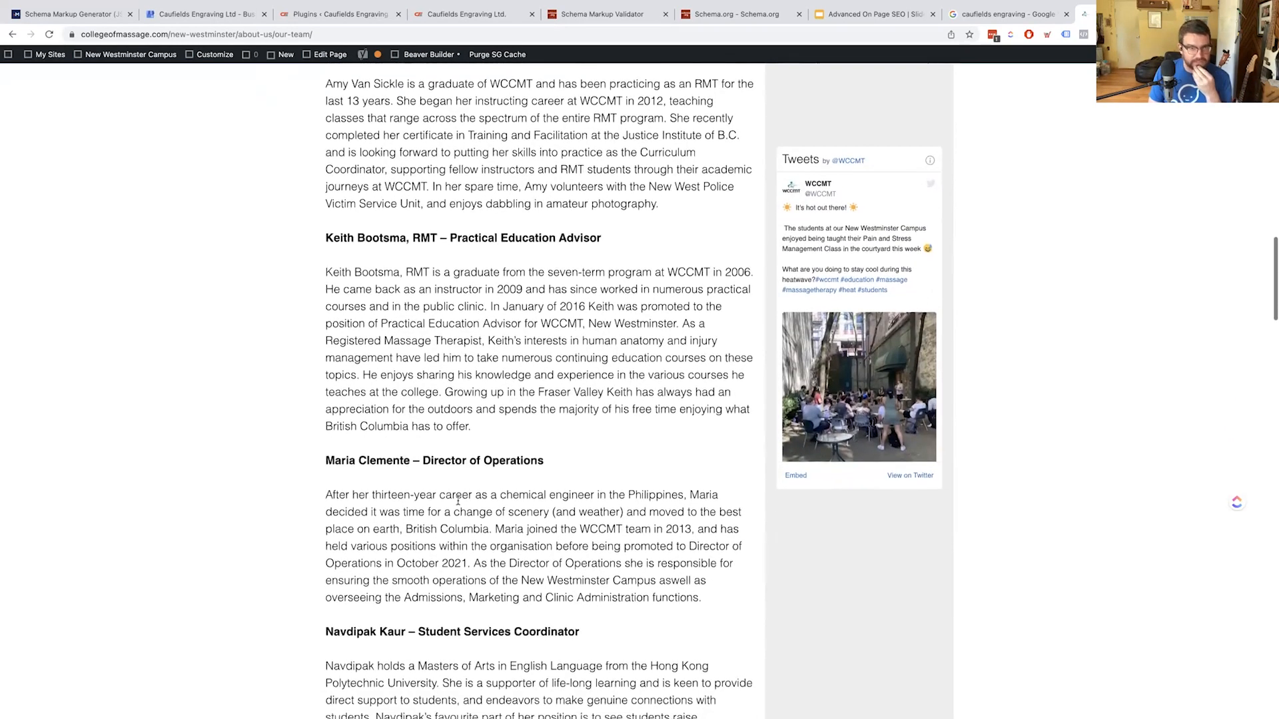
scroll(458, 501, down, 2)
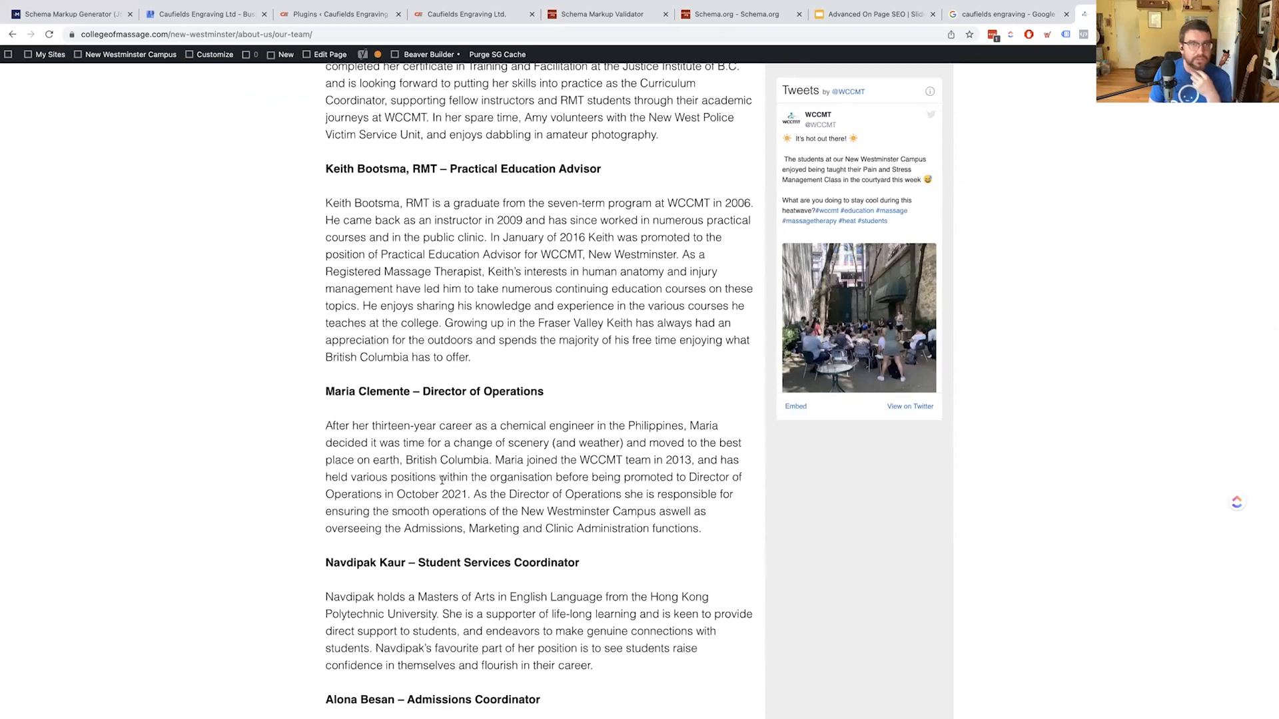
scroll(282, 190, up, 8)
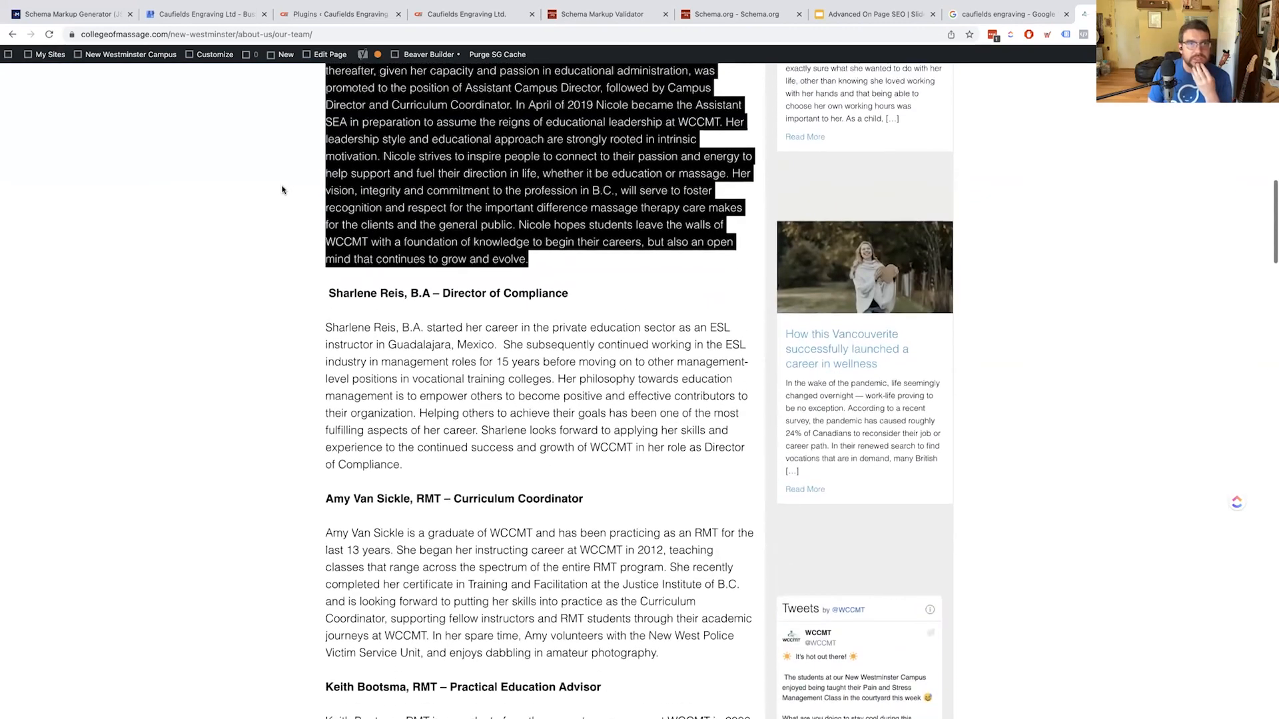
scroll(282, 190, up, 4)
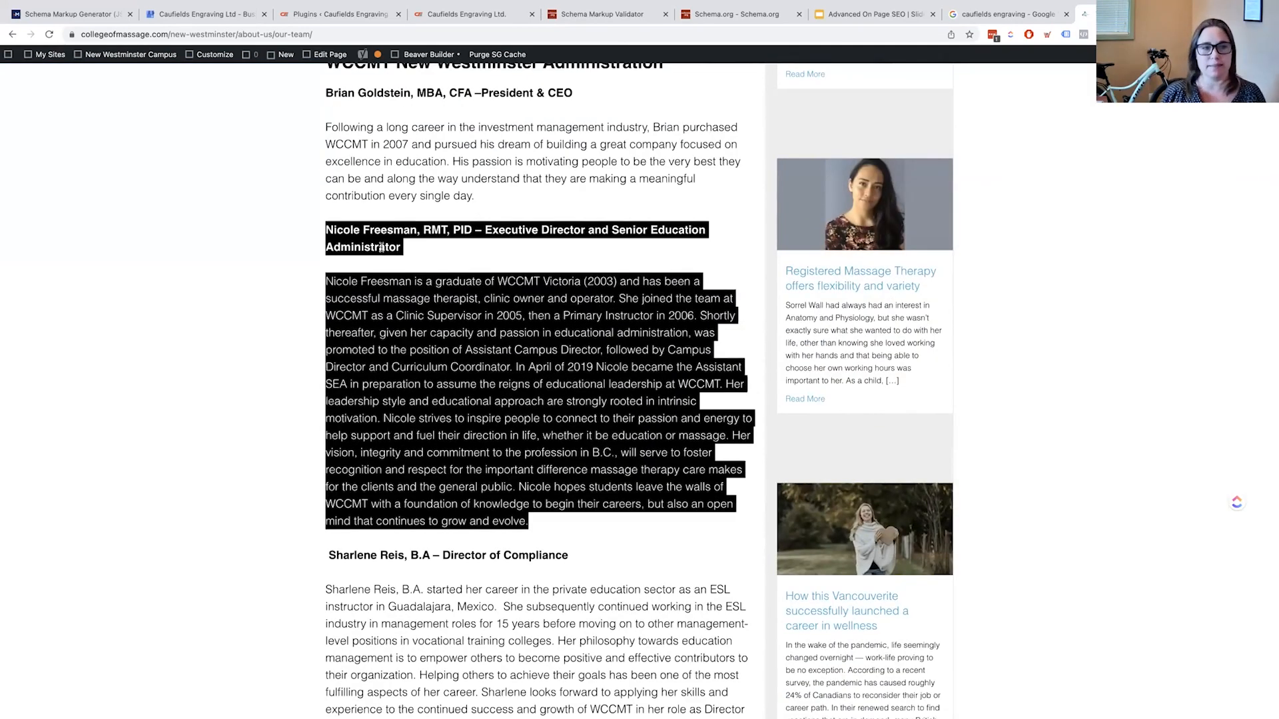
click(382, 248)
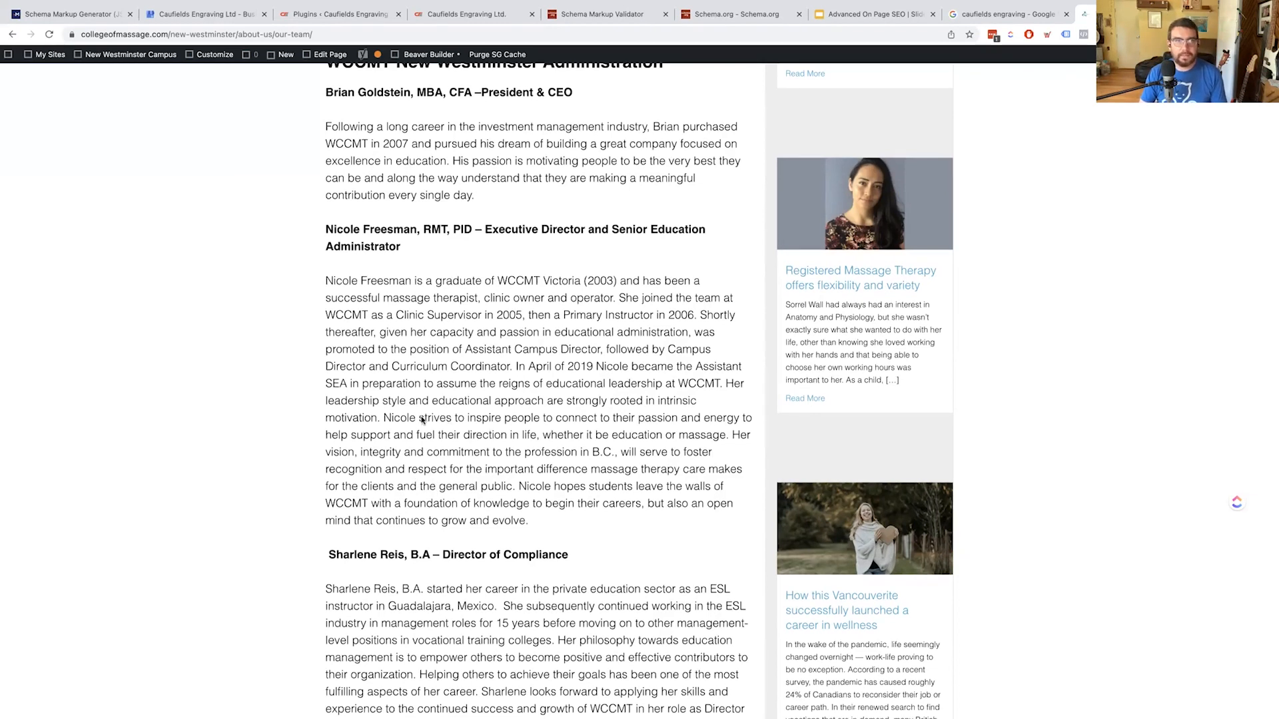
scroll(393, 436, down, 3)
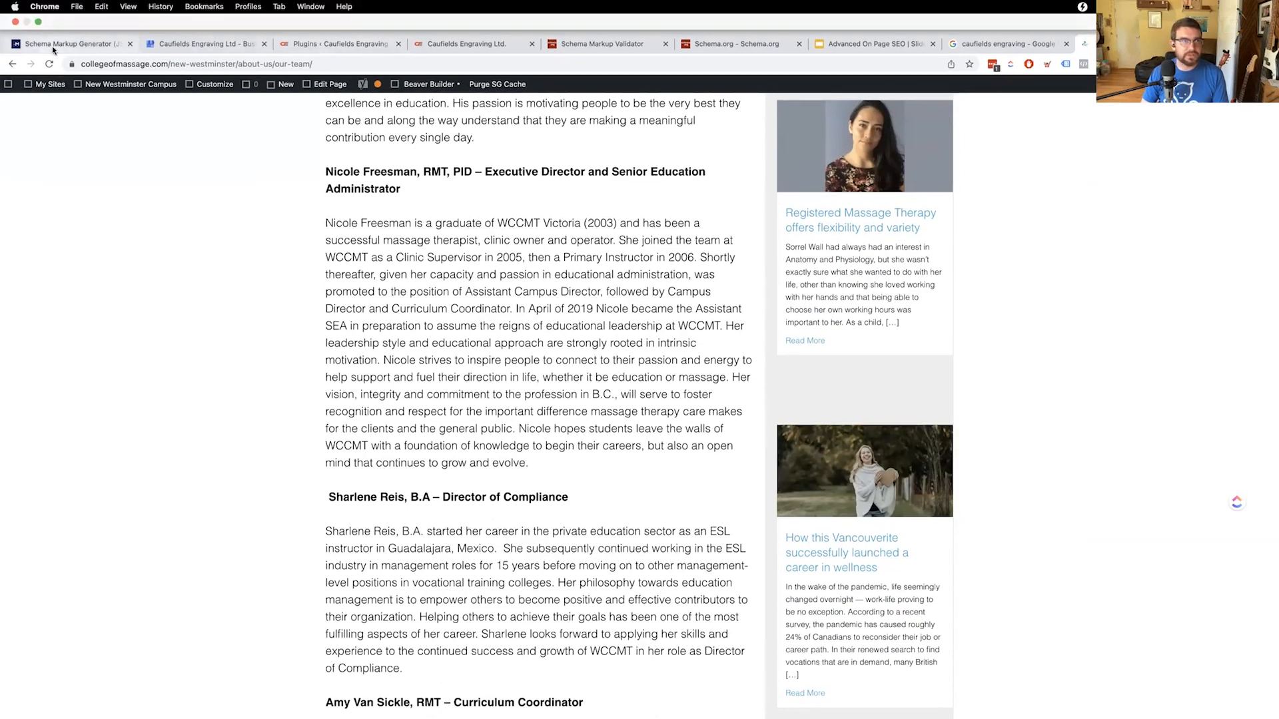
Copy the Our Team page address into the Person form's URL field
click(67, 13)
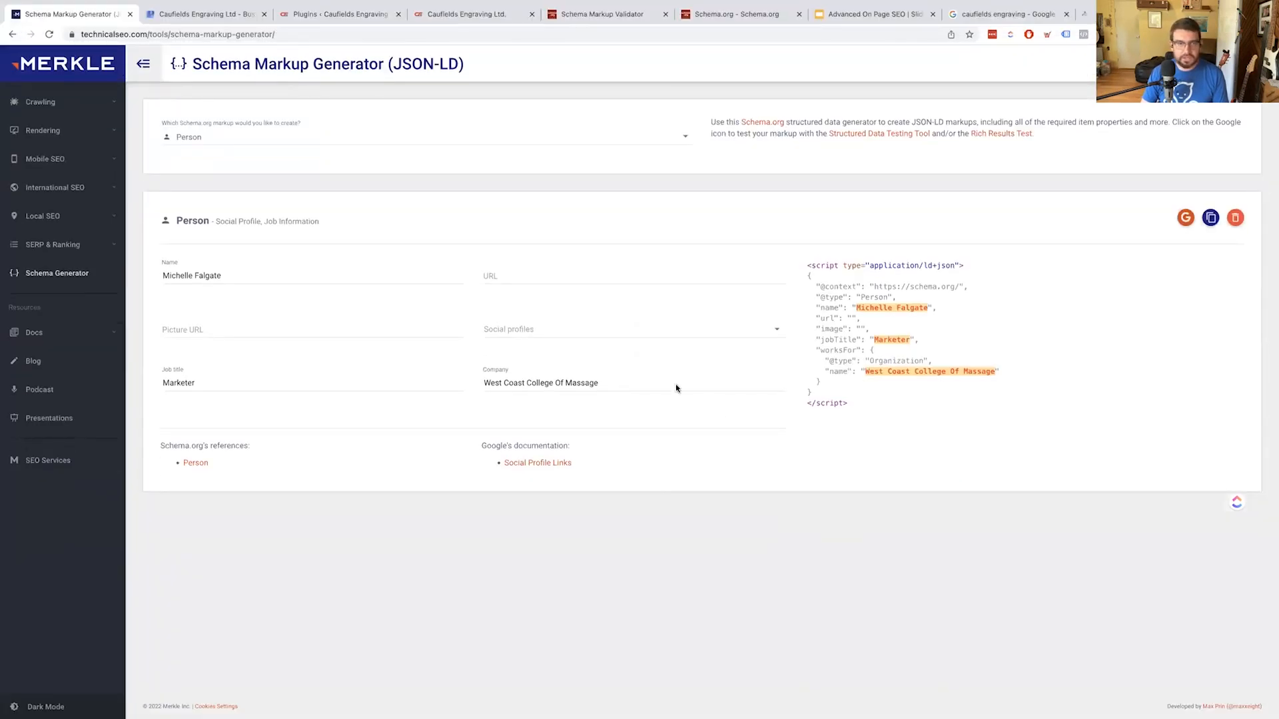
click(511, 269)
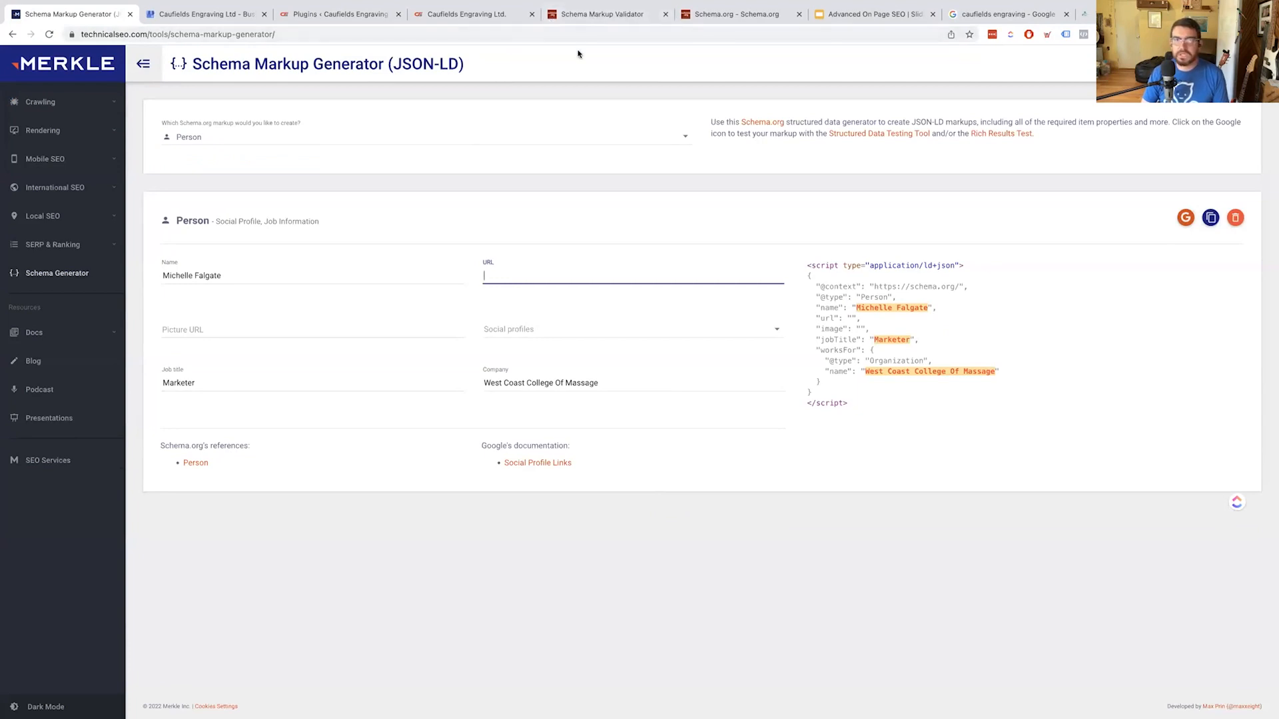
click(1105, 14)
click(602, 36)
key(super+c)
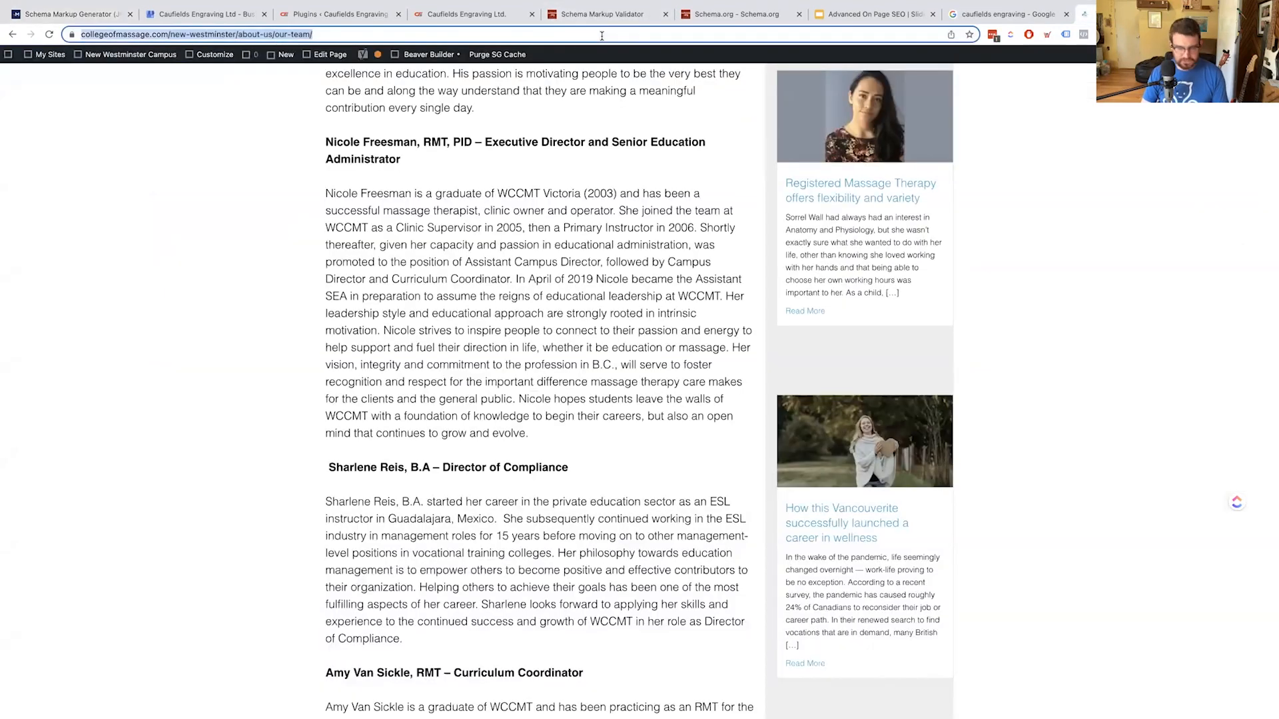
key(super+4)
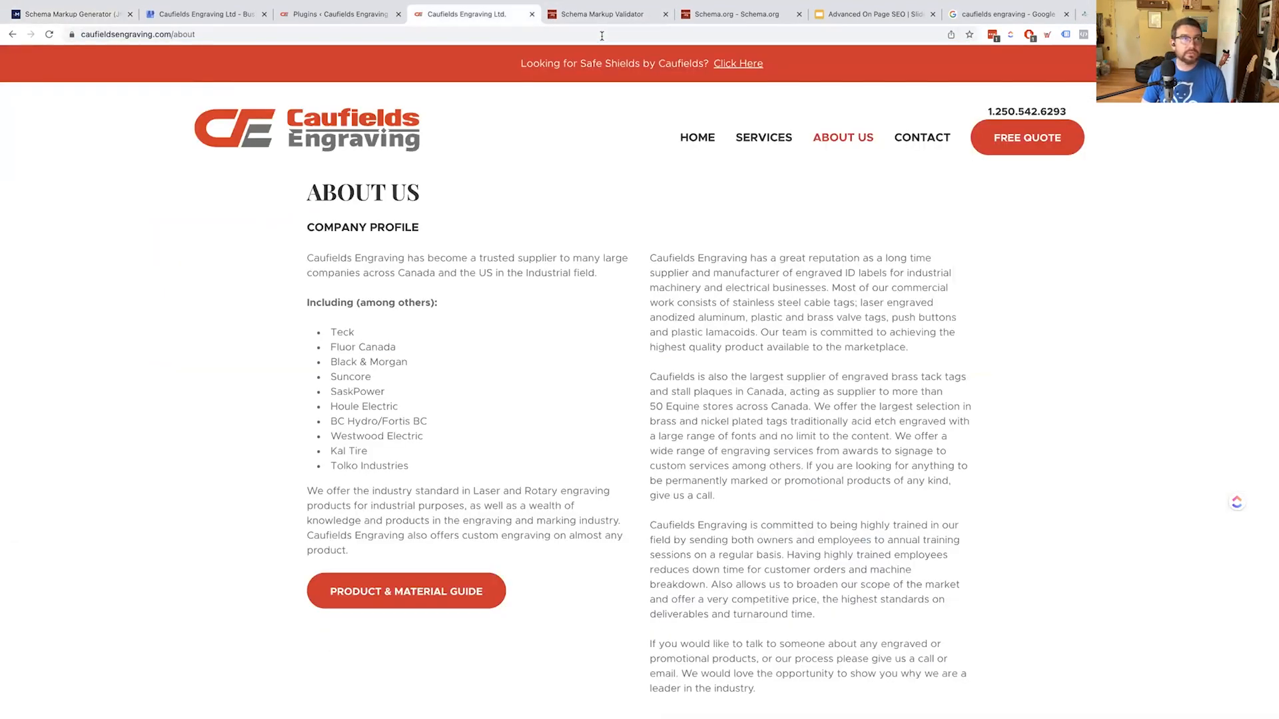
key(super+1)
key(super+v)
click(308, 324)
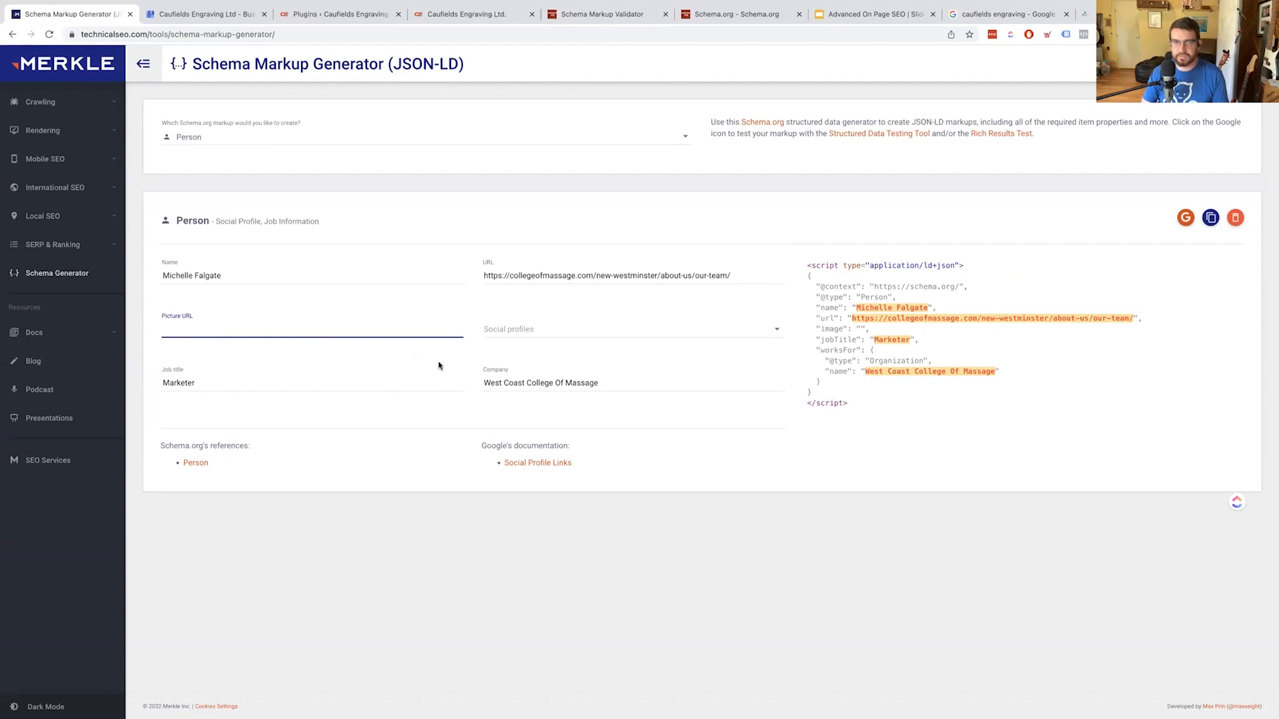
Leave Social profiles empty and send the Person markup to Google's Rich Results Test
click(495, 340)
click(321, 477)
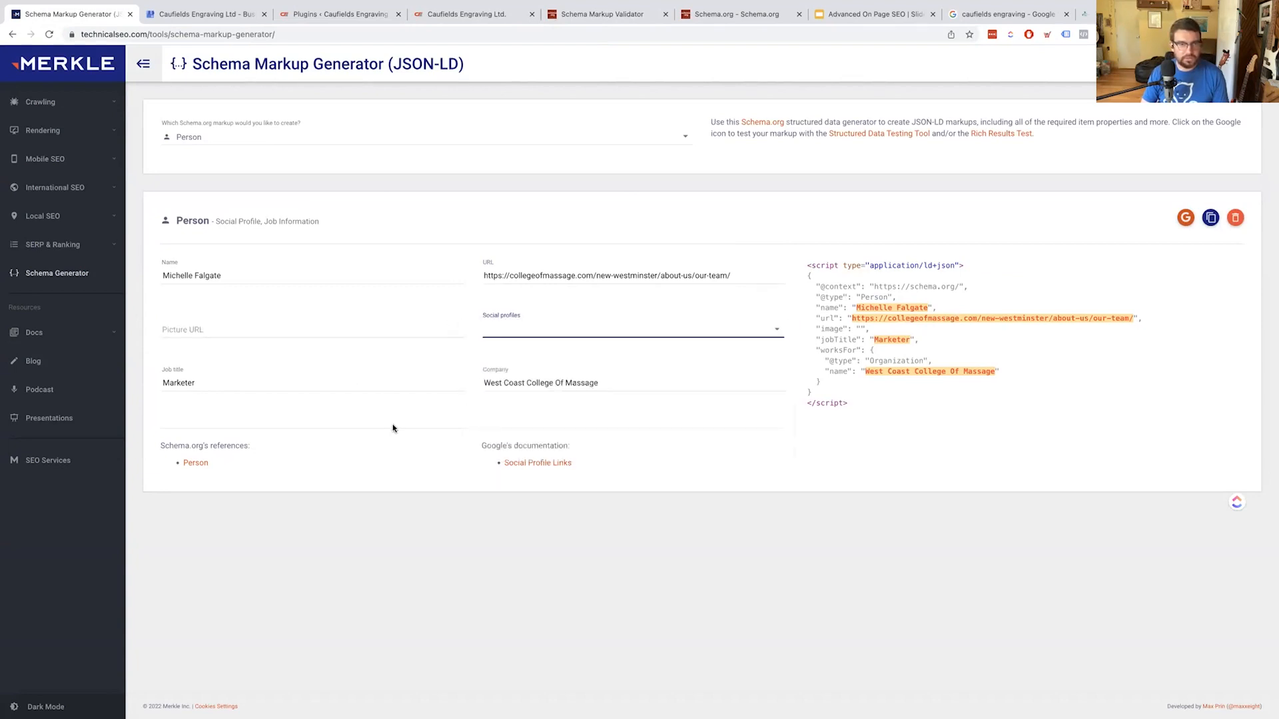
click(1184, 219)
click(1082, 222)
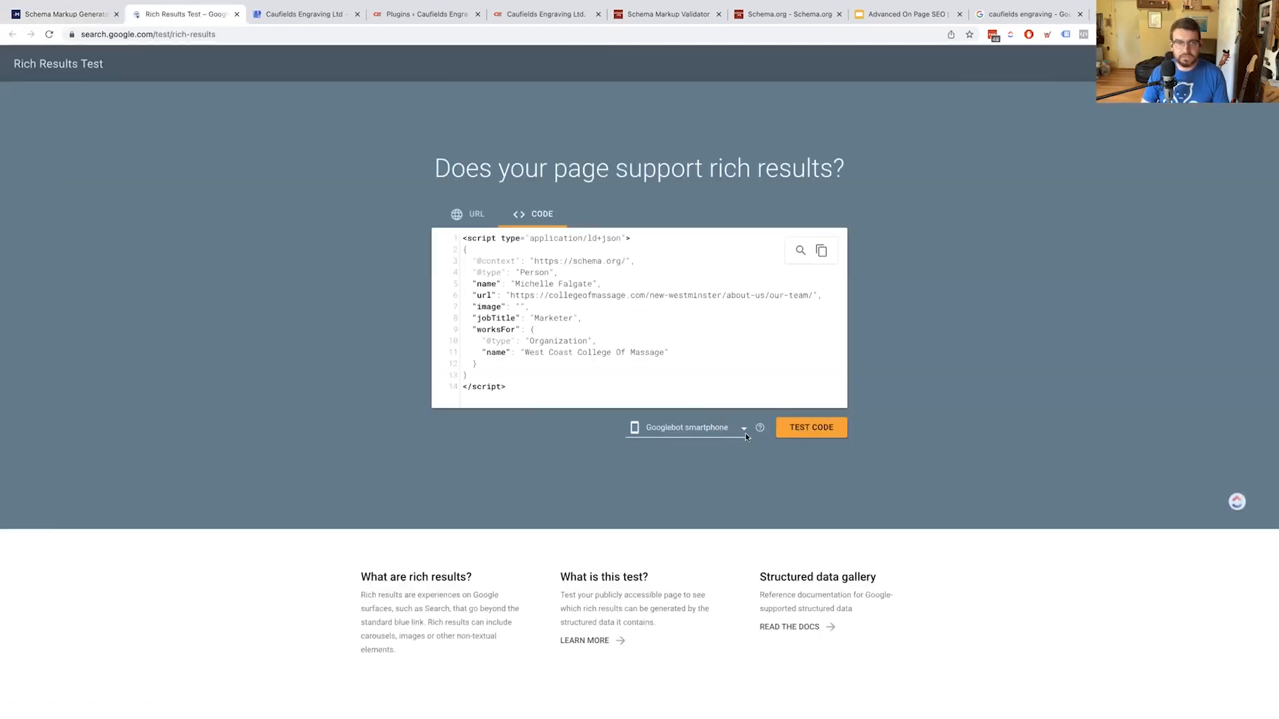
Test the Person code, which shows no items detected, and select all of it for copying
click(811, 430)
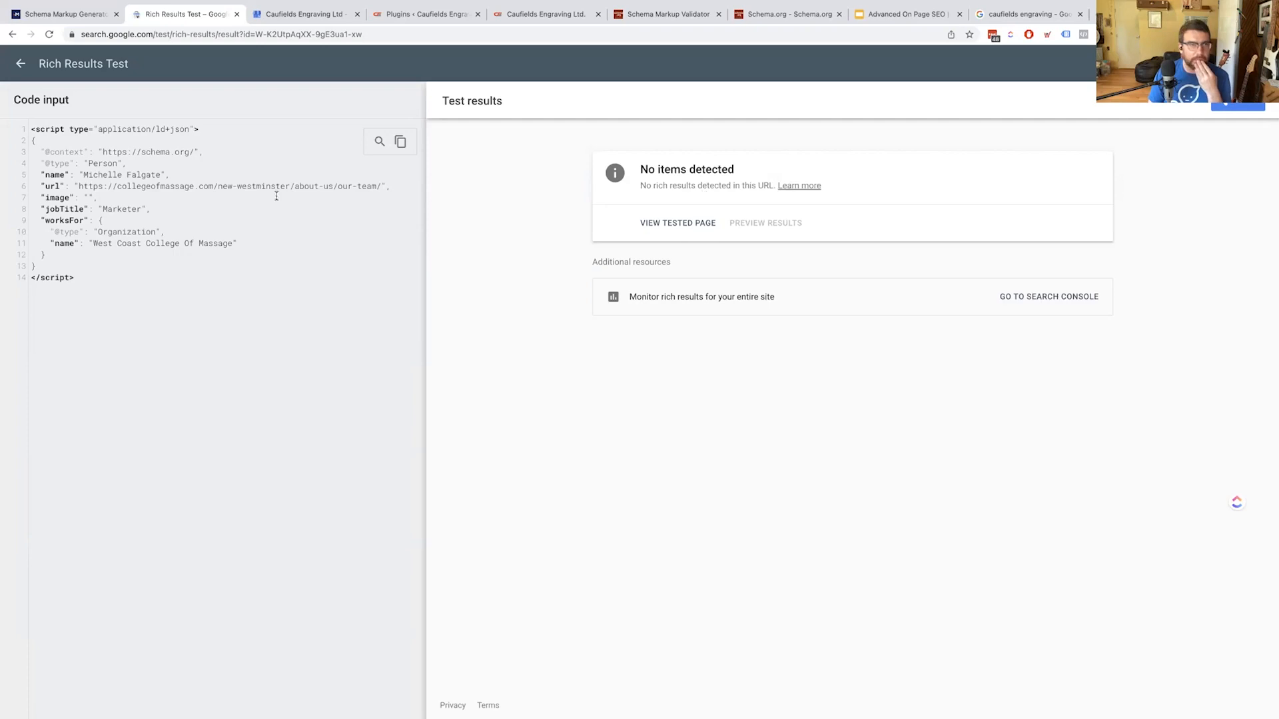
click(79, 278)
key(super+a)
key(super+c)
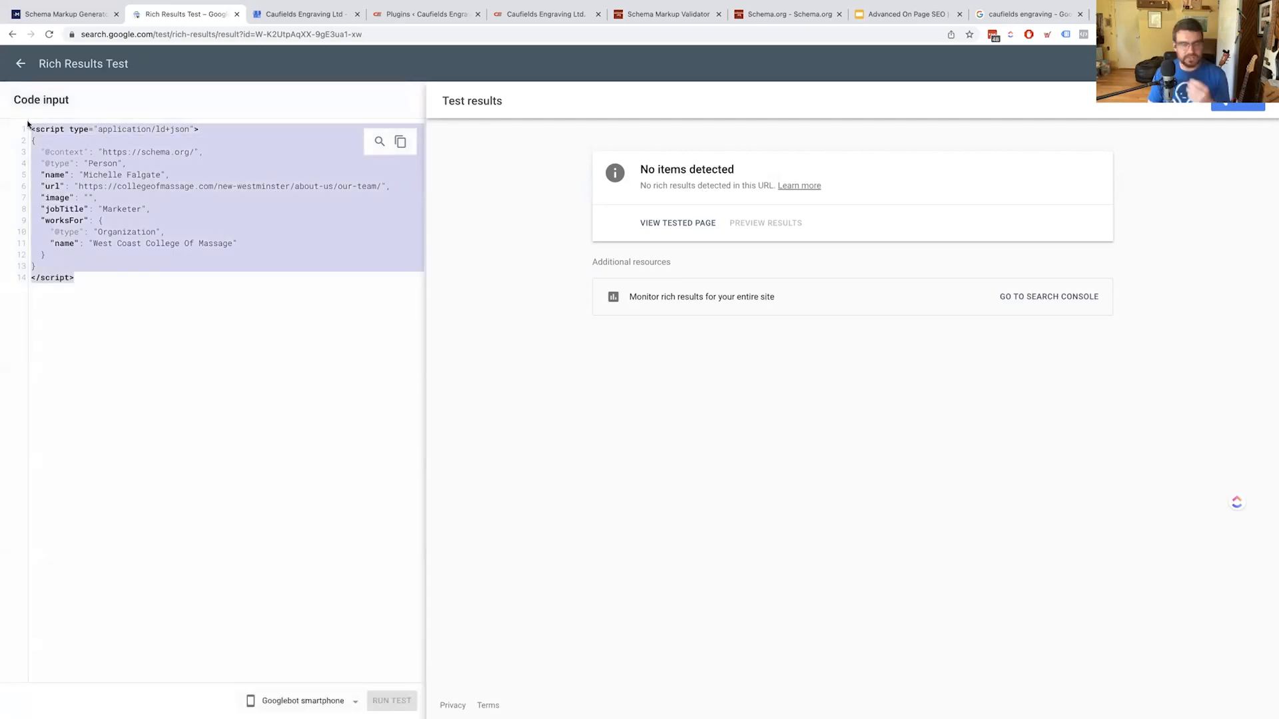
click(673, 16)
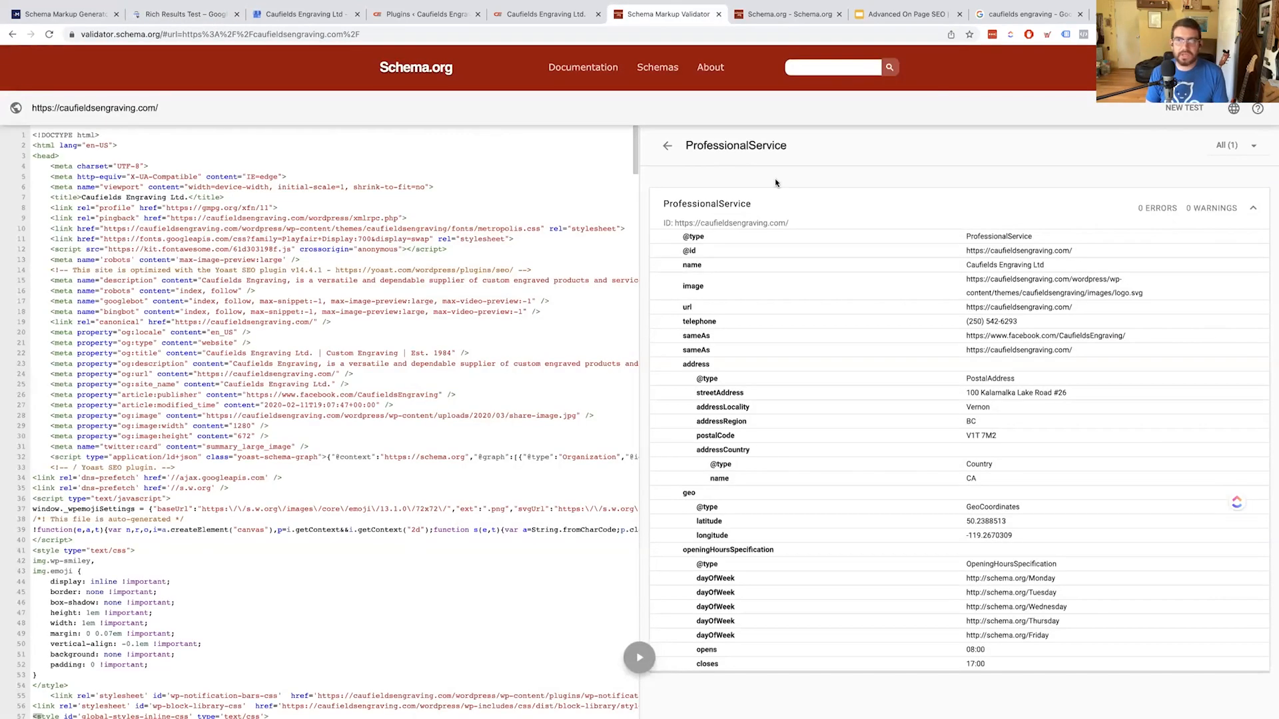
Validate the pasted Person code snippet, getting 0 errors and 0 warnings
click(1176, 110)
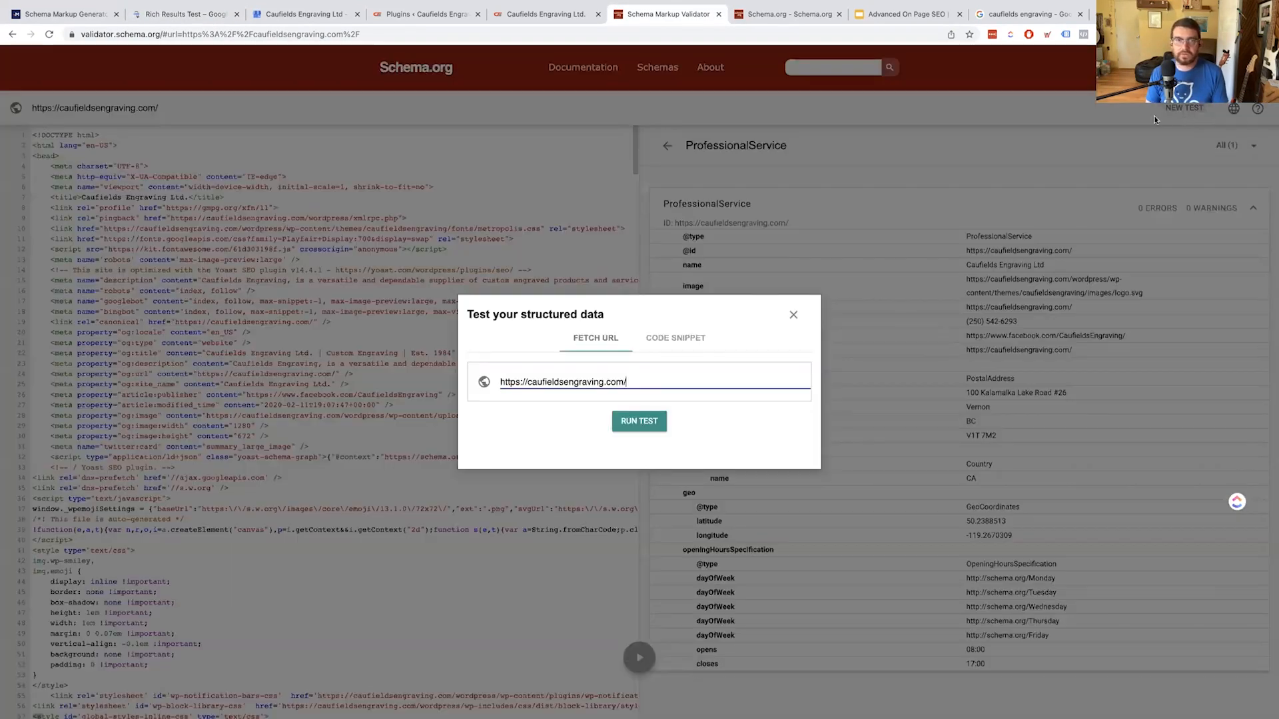
click(658, 338)
key(super+v)
click(646, 483)
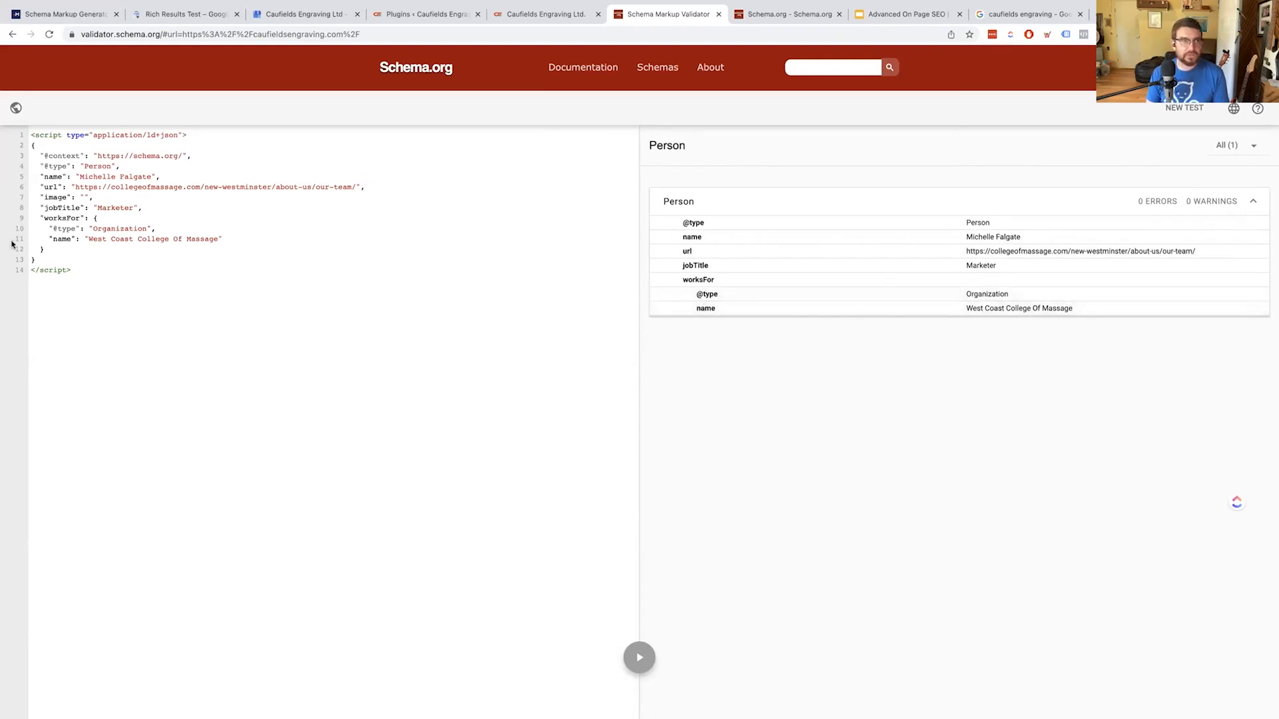
drag(55, 247, 22, 220)
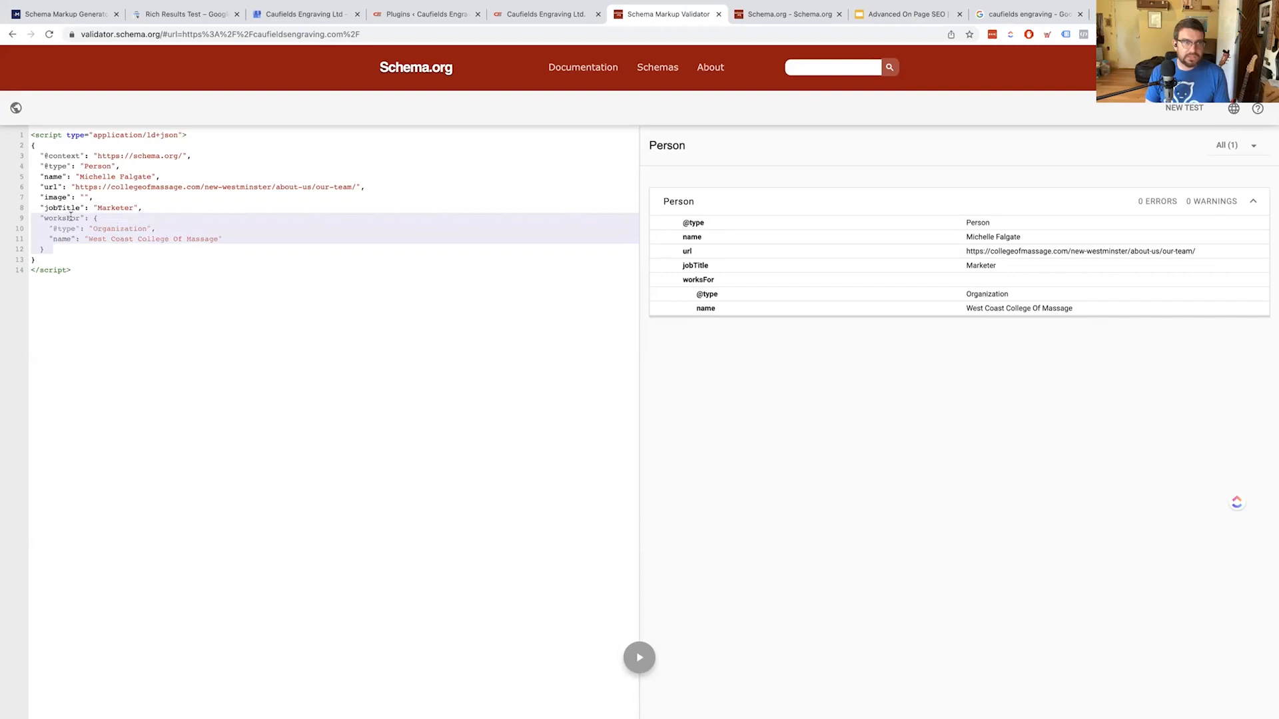
click(42, 215)
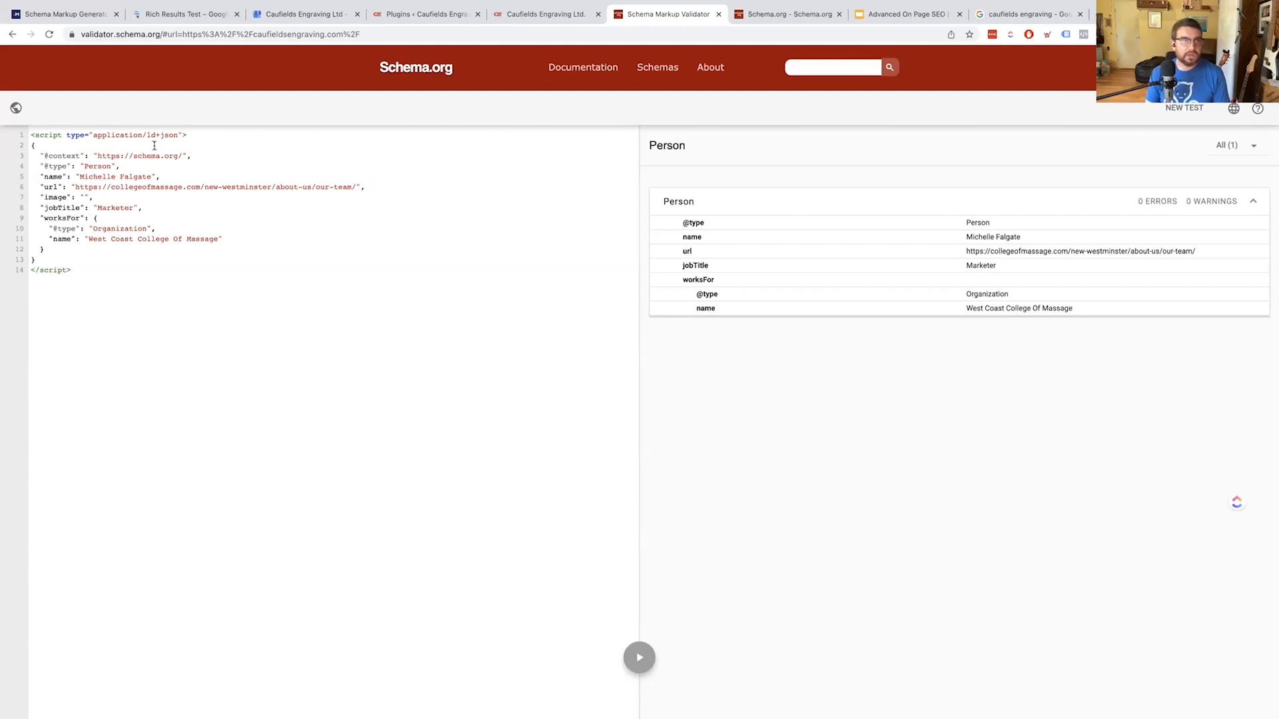
Select all the validated Person code and return to the college's Our Team page
key(super+a)
key(ctrl+c)
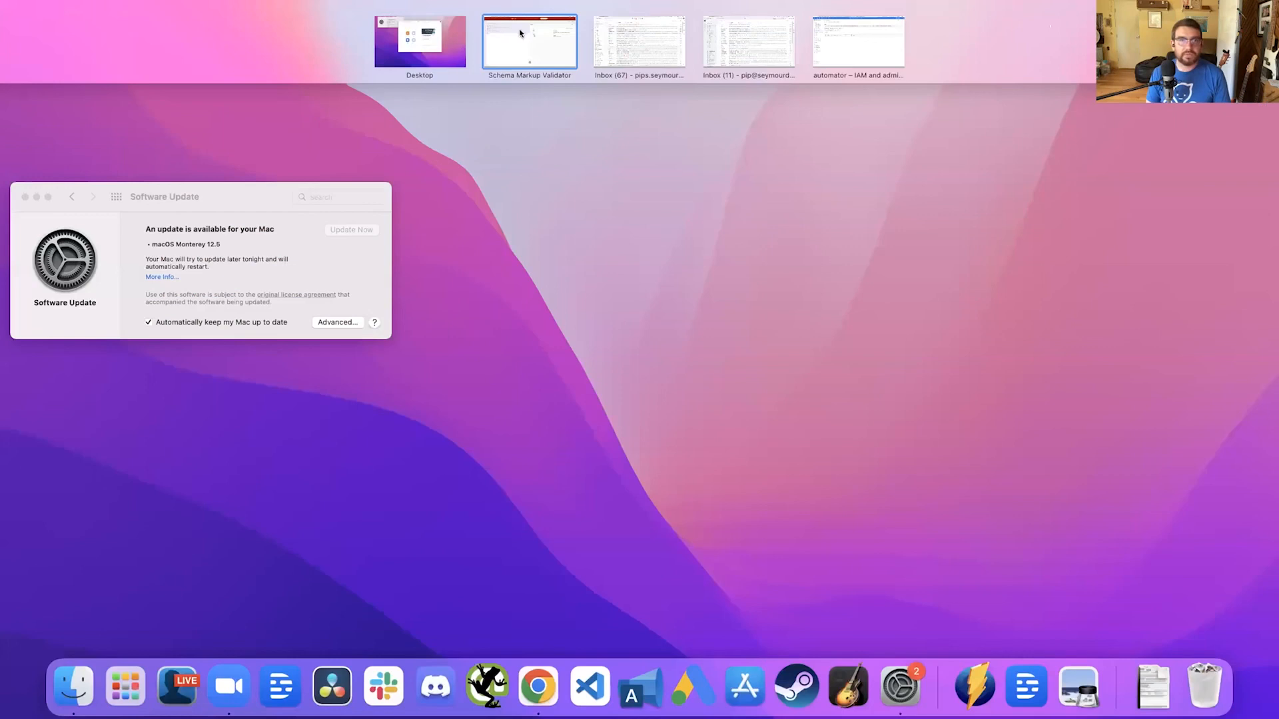
click(531, 42)
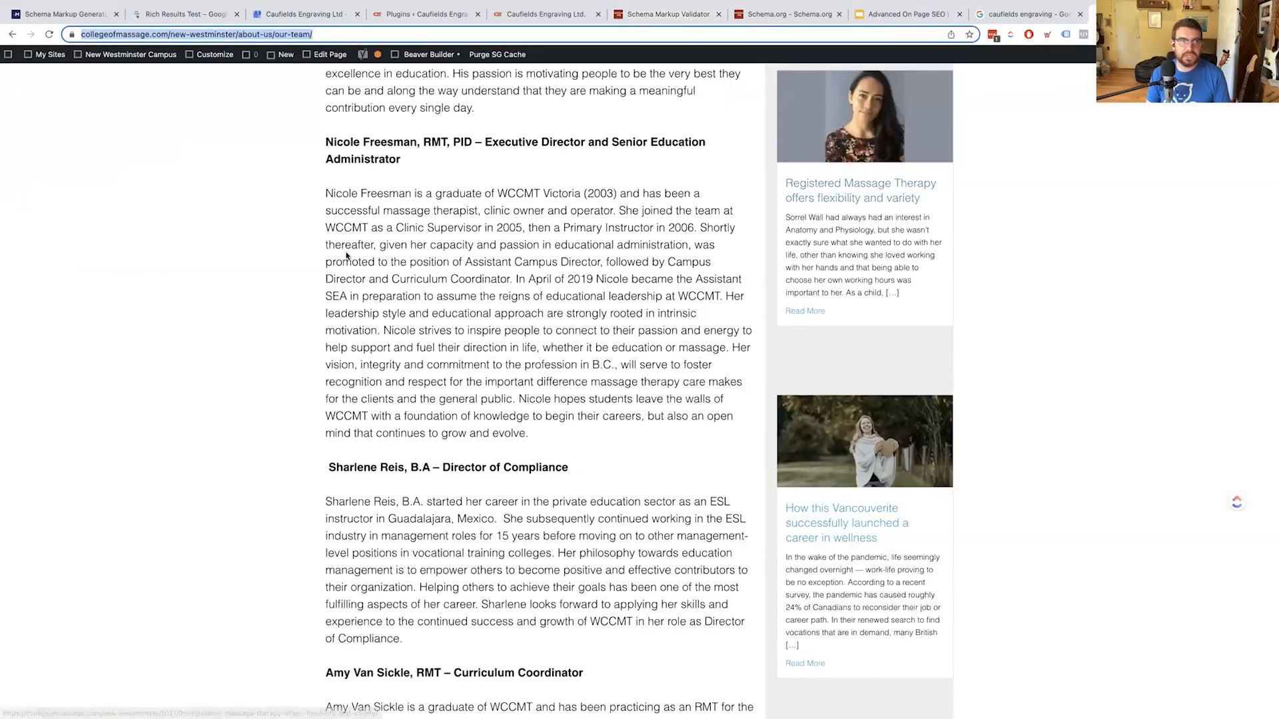
click(327, 60)
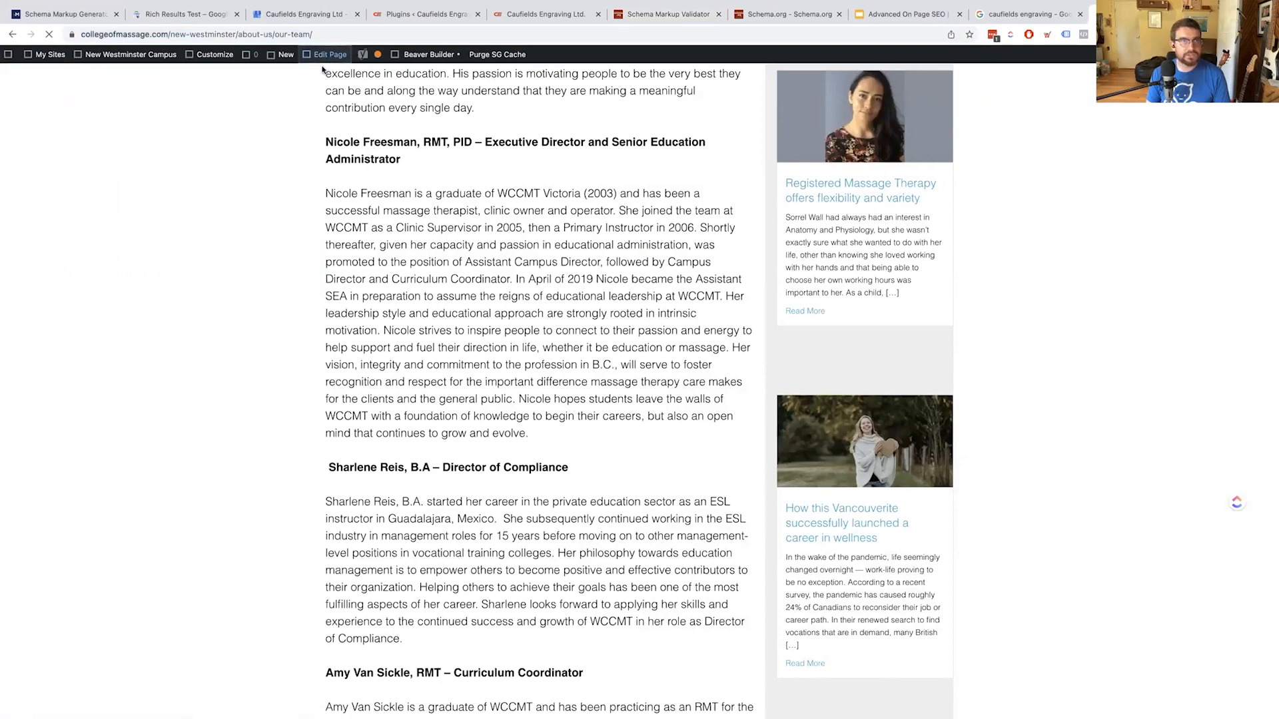
Edit the Our Team page in WordPress and add a blank line above its HTML content
click(320, 57)
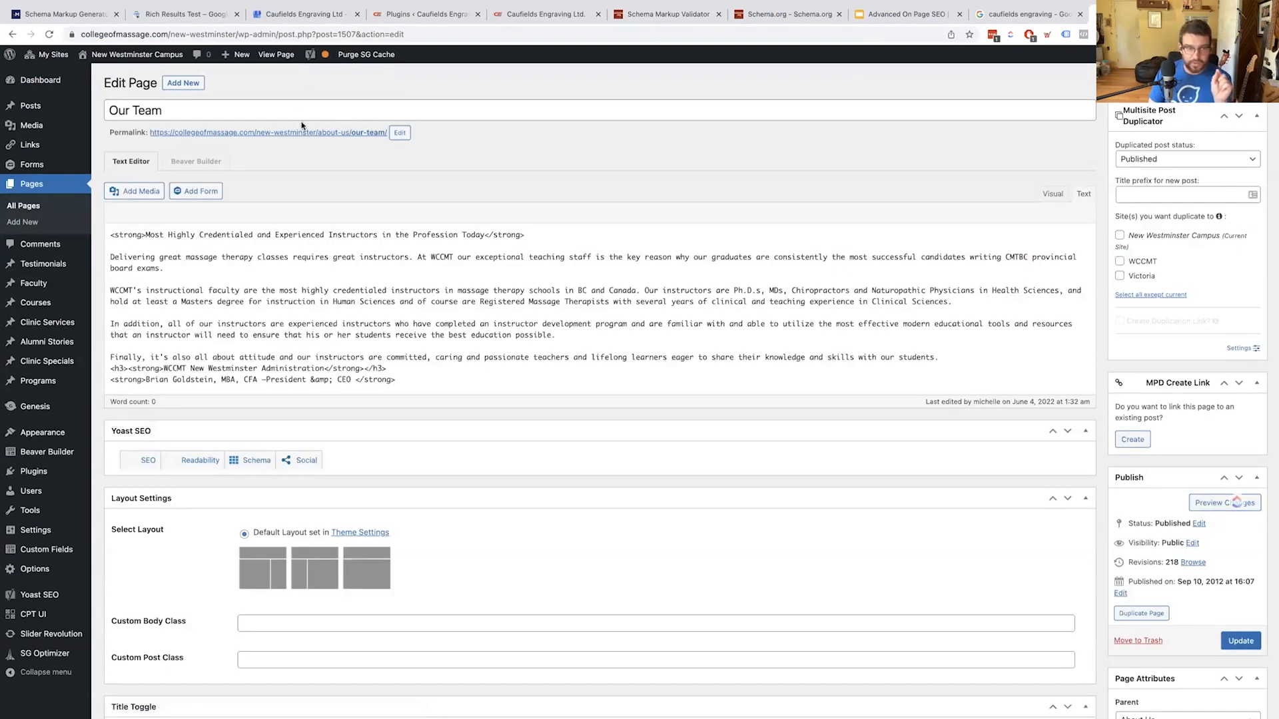
scroll(426, 319, down, 5)
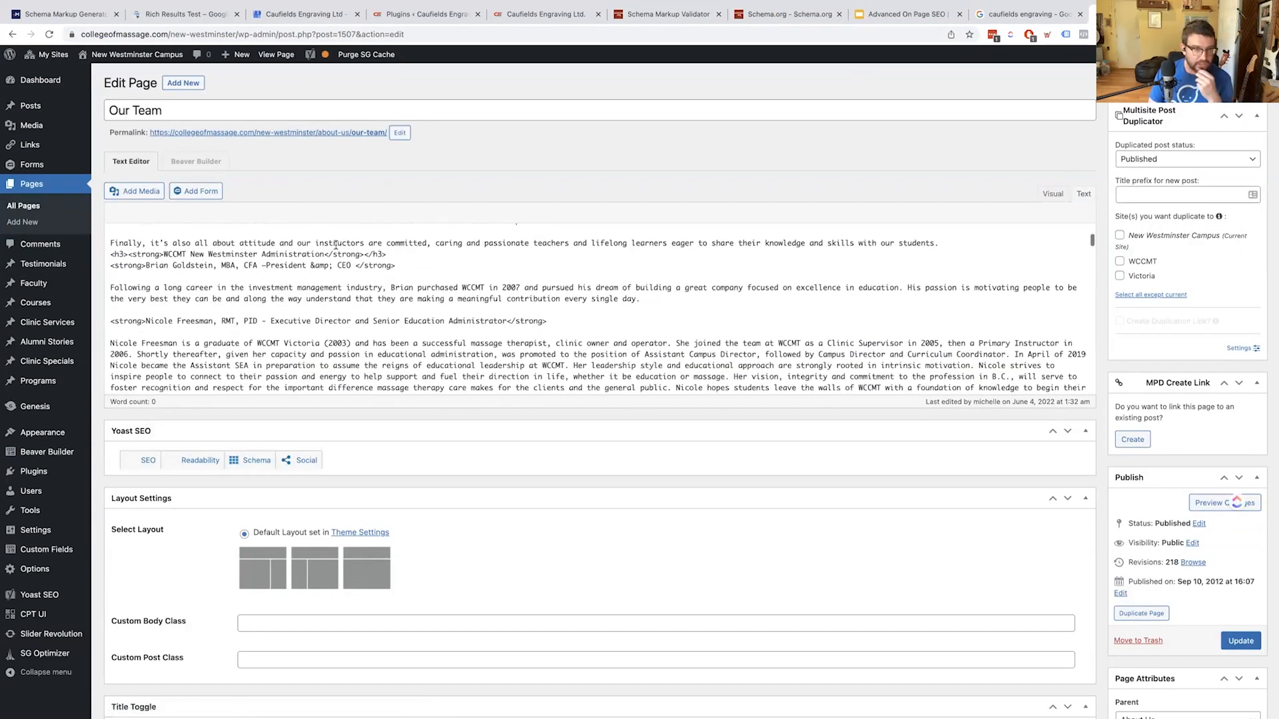
scroll(439, 489, down, 3)
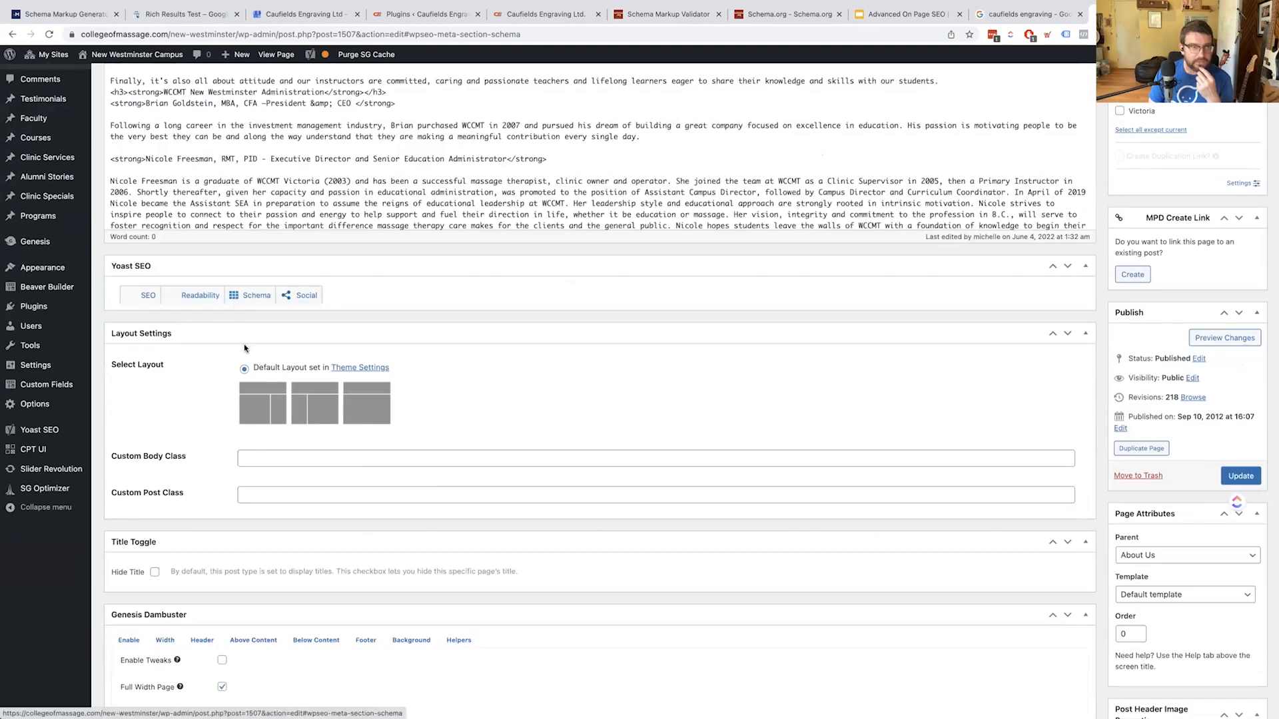
scroll(249, 396, up, 3)
scroll(331, 271, up, 5)
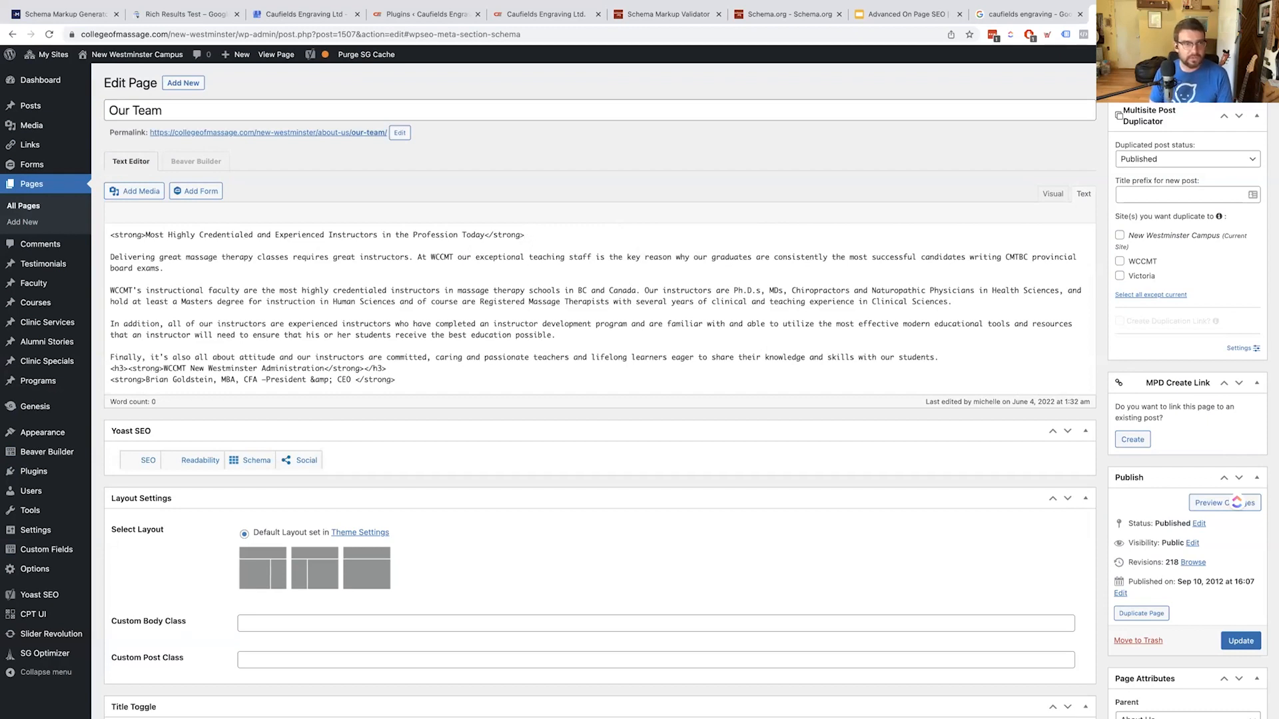
key(Return)
key(Up)
Paste the Person JSON-LD script at the top of the page content and update the page
key(Return)
key(Up)
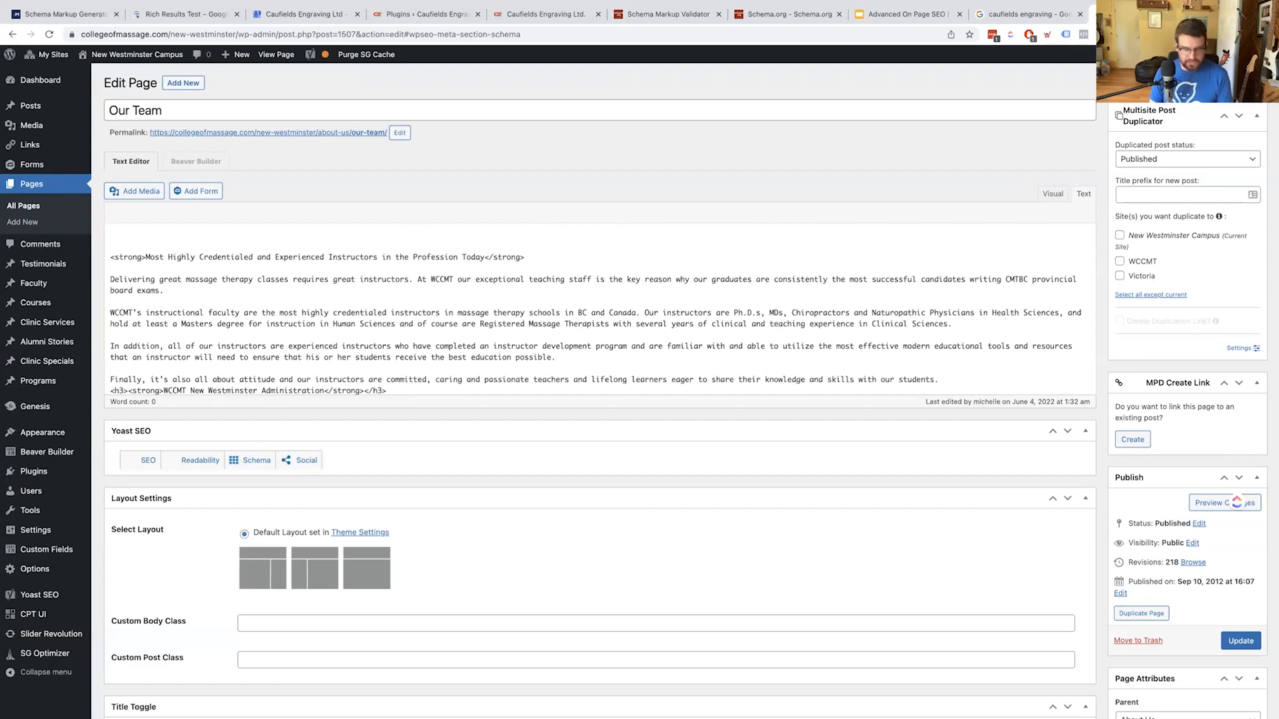
key(ctrl+v)
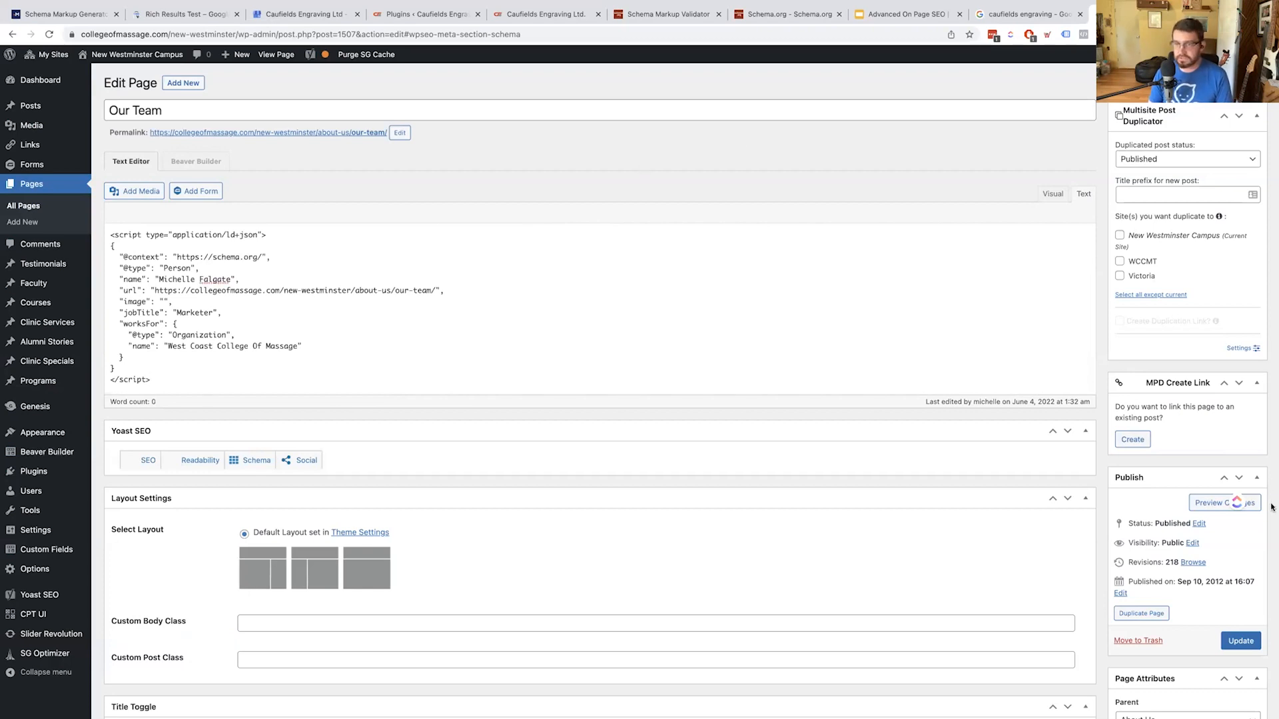
click(1257, 639)
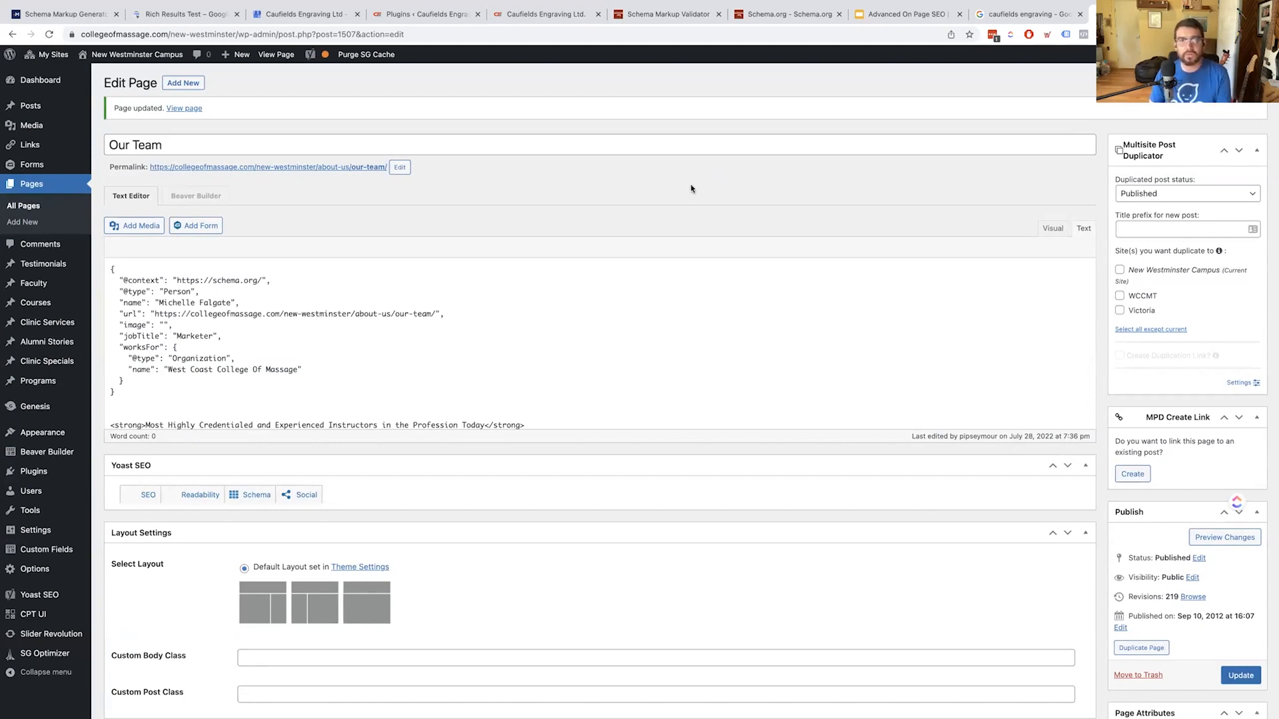
Purge the SG cache, copy the Our Team permalink, and close the Caufields Engraving tab
click(363, 60)
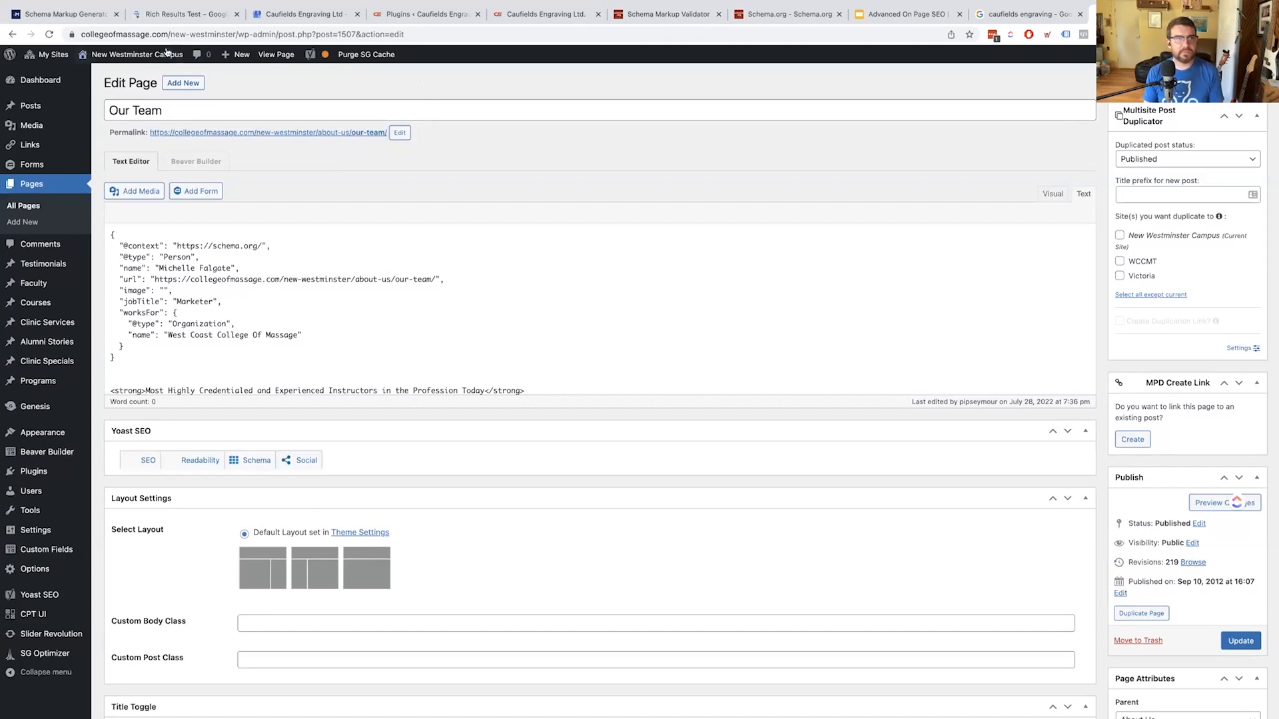
mouse_move(133, 55)
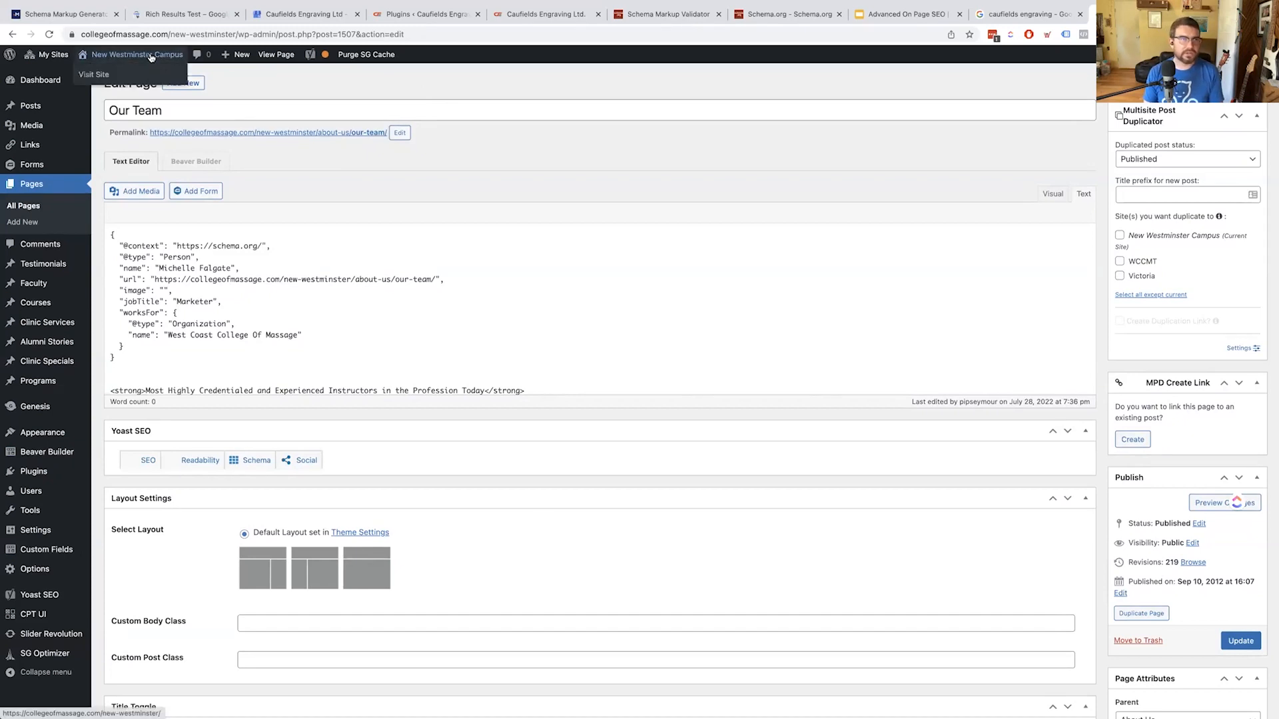
right_click(268, 132)
click(316, 210)
click(597, 15)
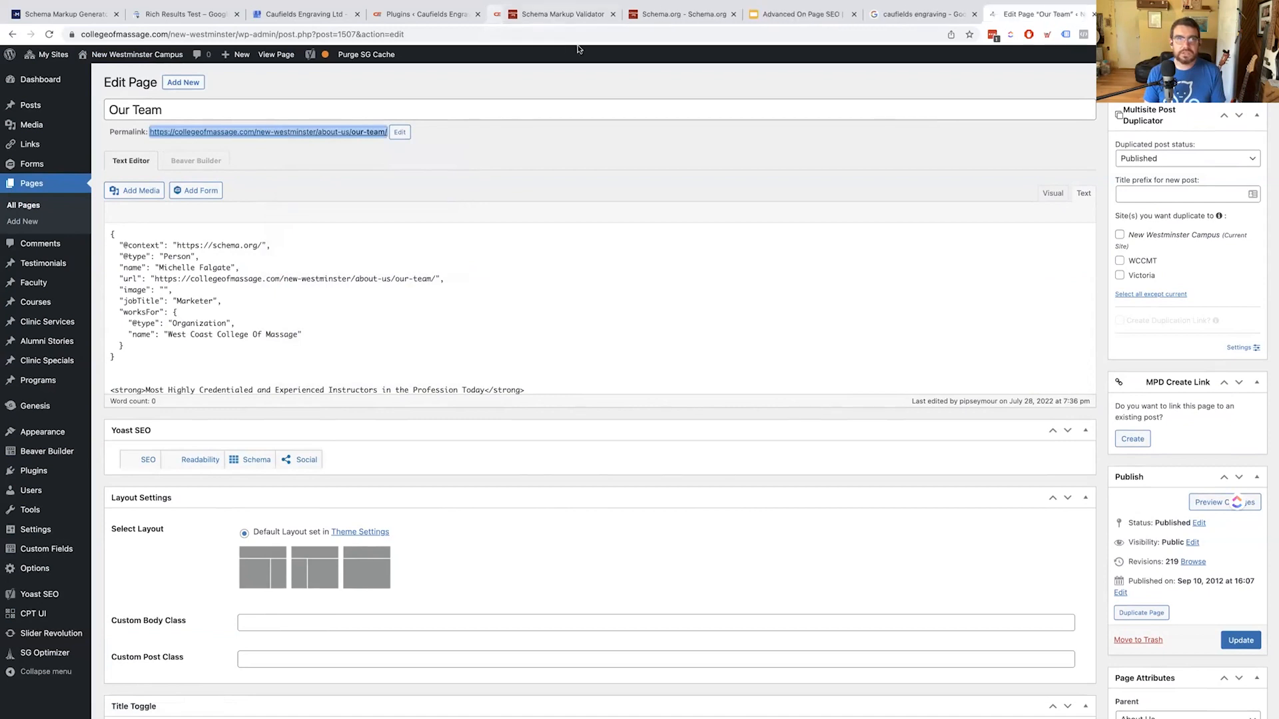
click(555, 17)
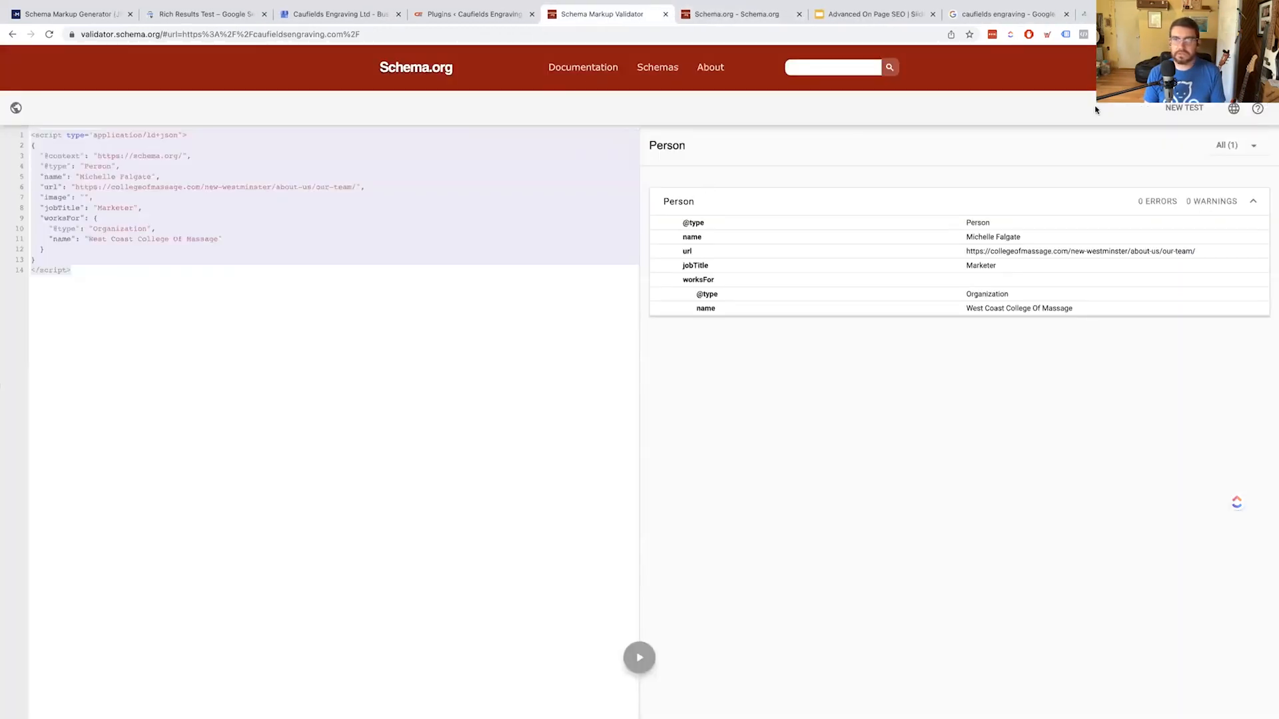
Run a new Schema Markup Validator test on the live Our Team page URL
click(1165, 111)
click(597, 270)
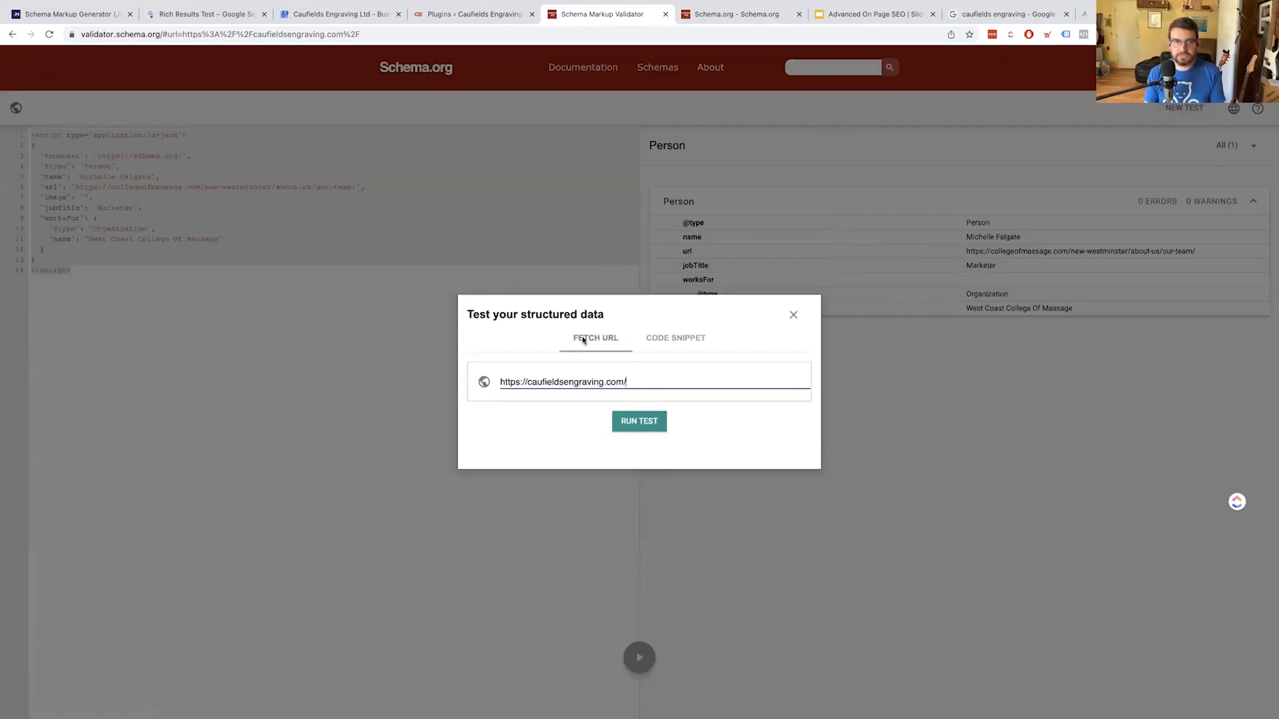
key(super+a)
key(super+v)
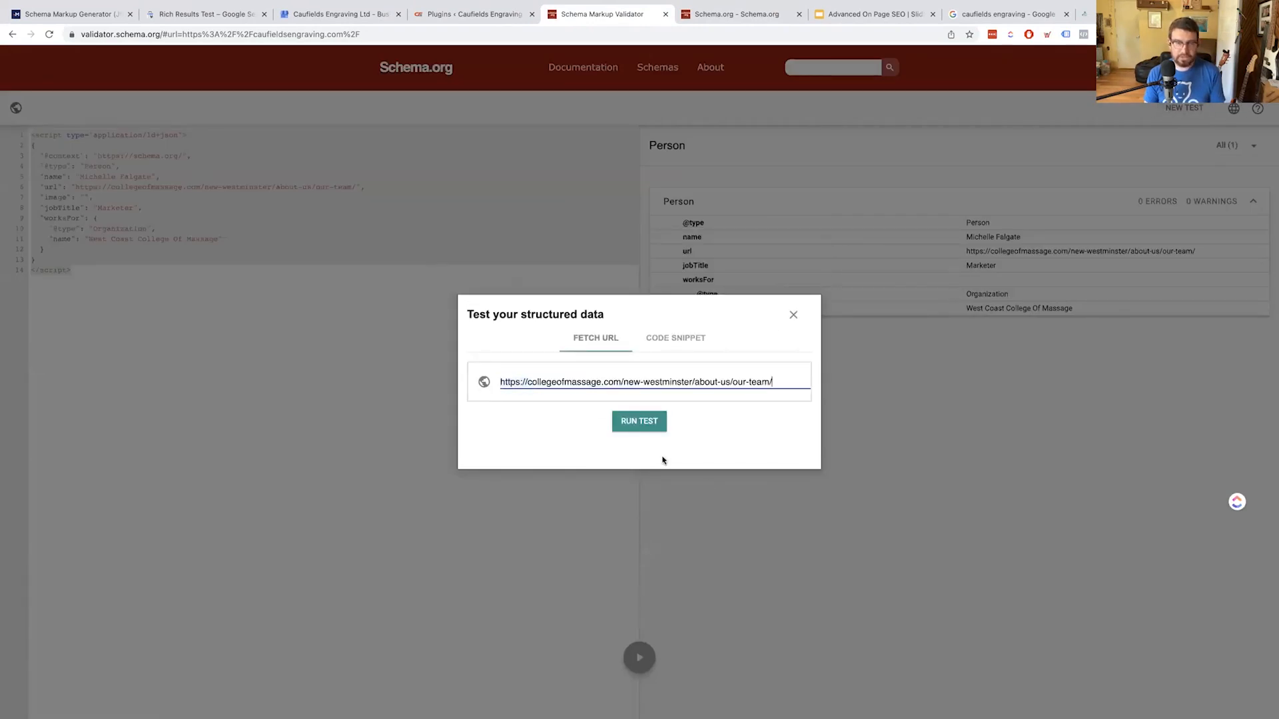
click(636, 422)
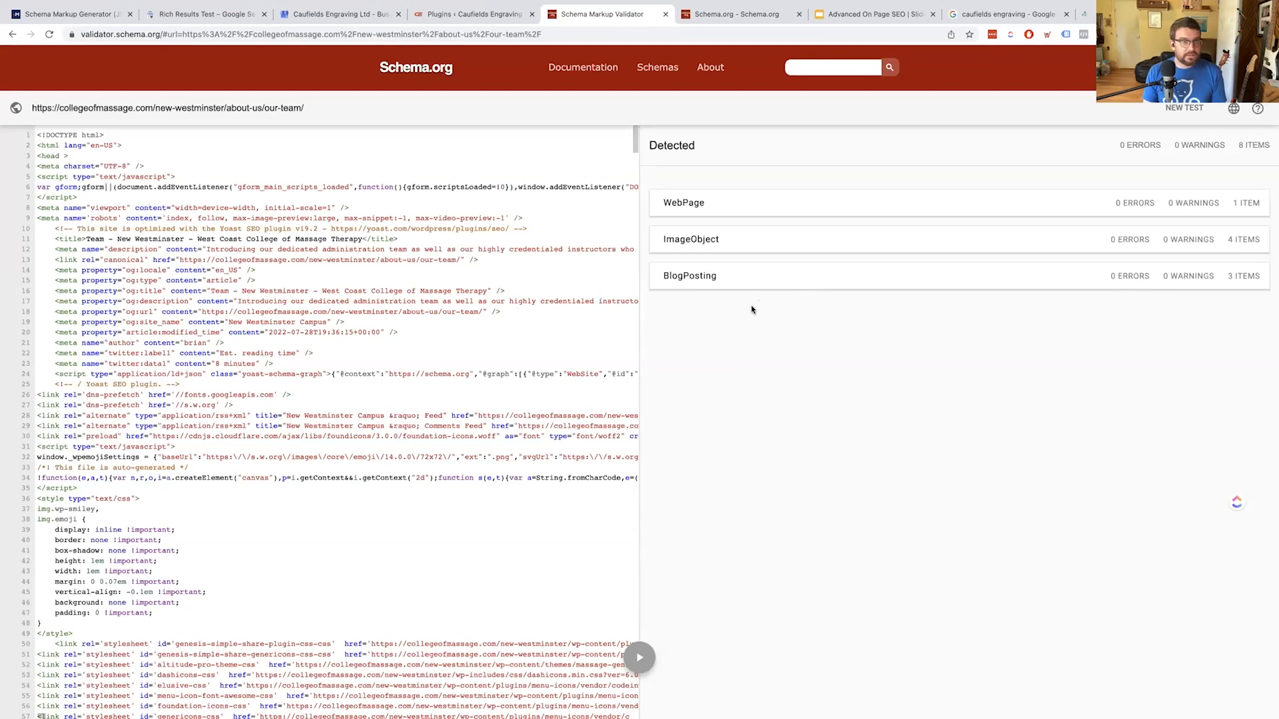
Expand the first detected ImageObject, then the first of the three BlogPosting items
click(711, 241)
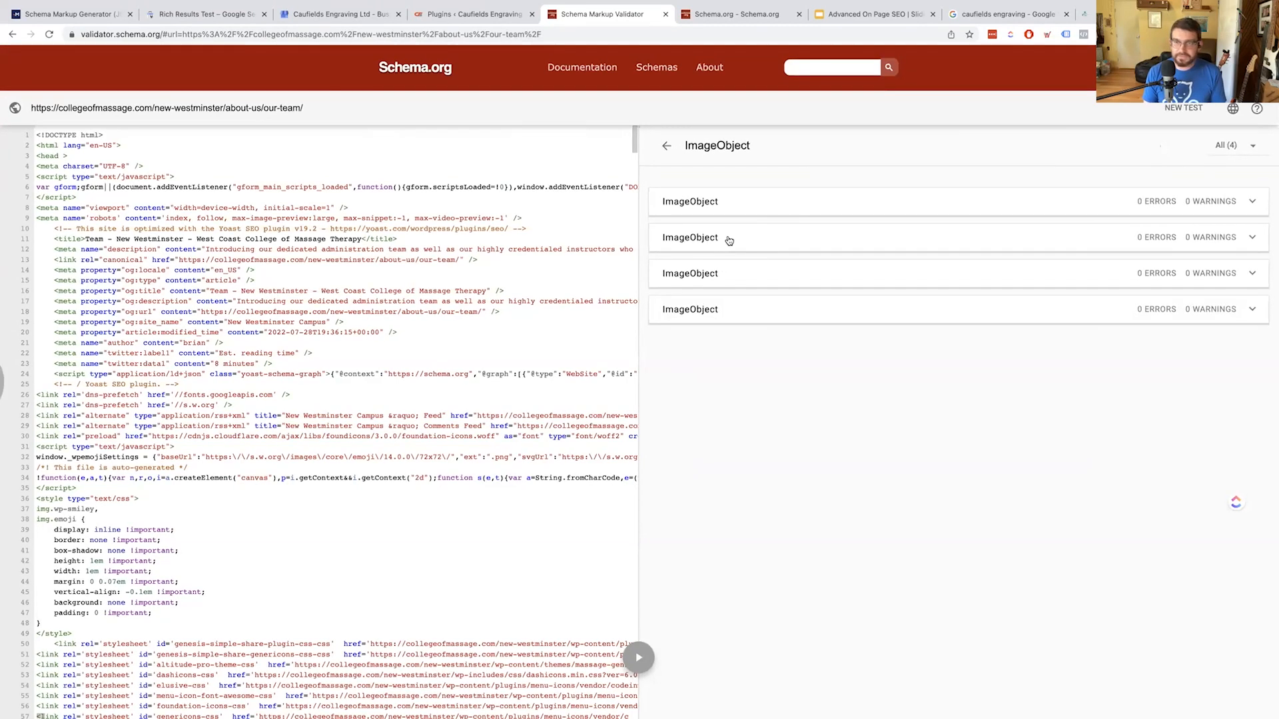
click(784, 202)
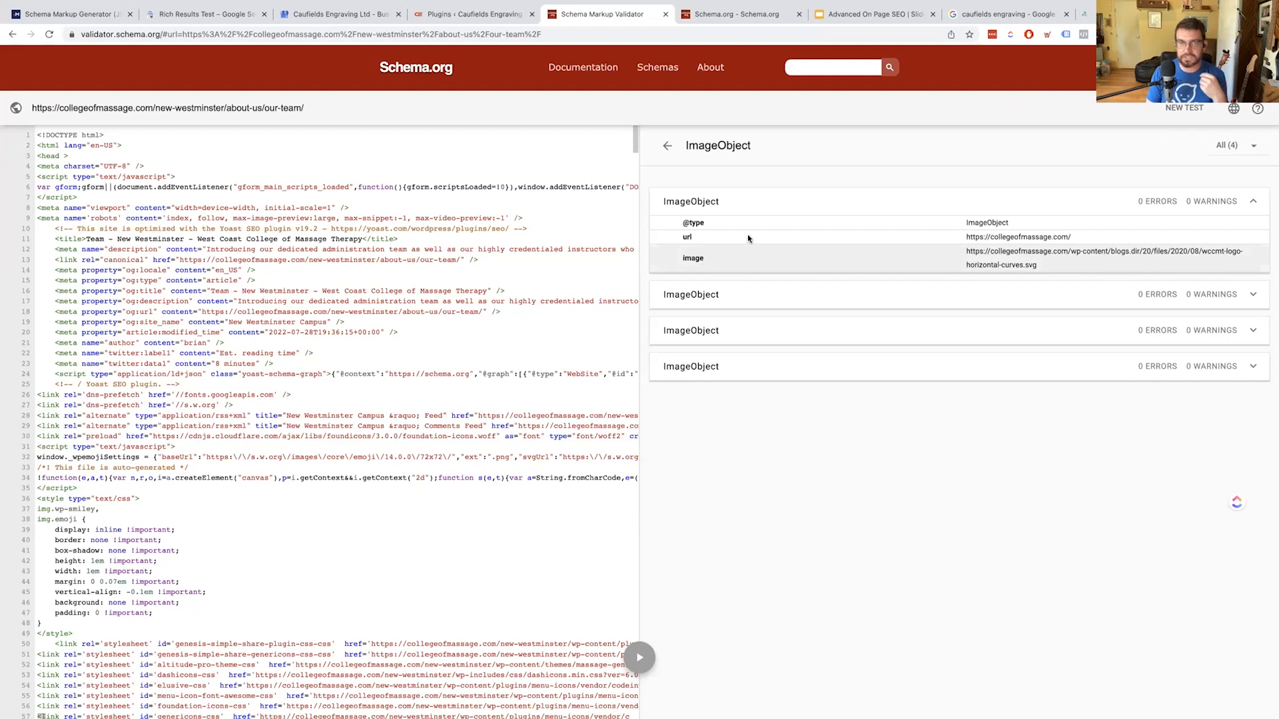
click(669, 143)
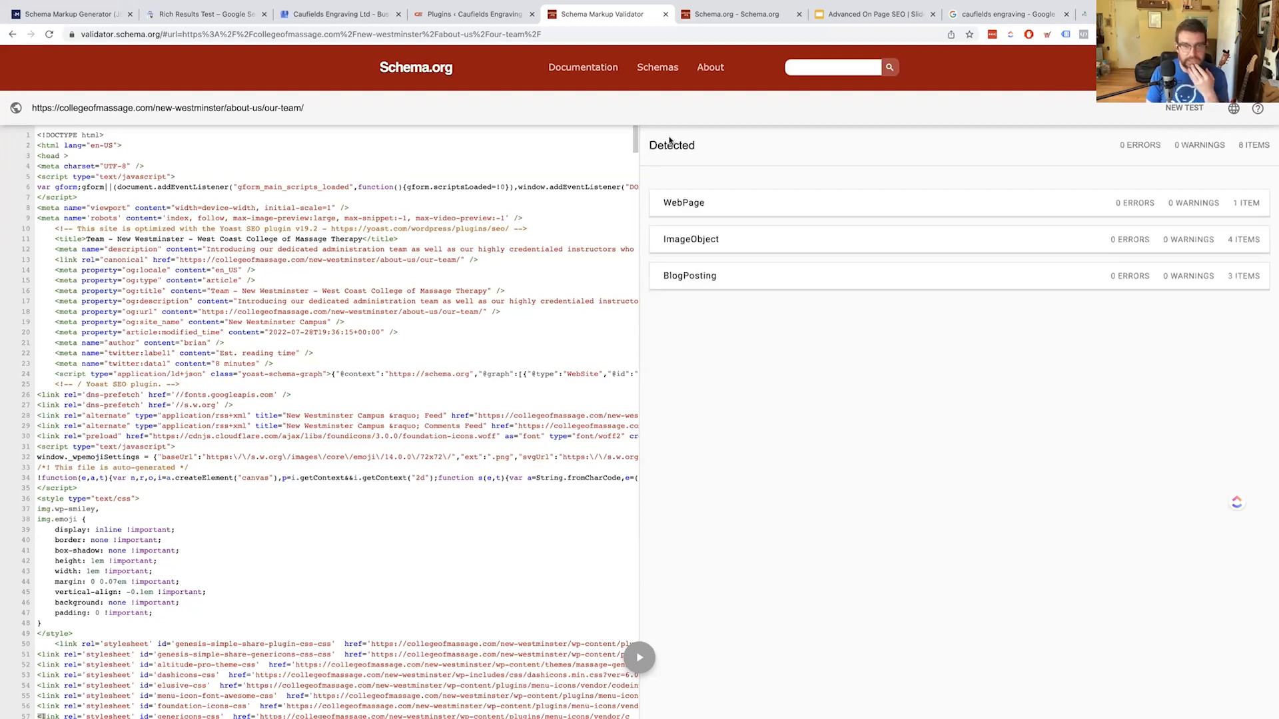
click(710, 277)
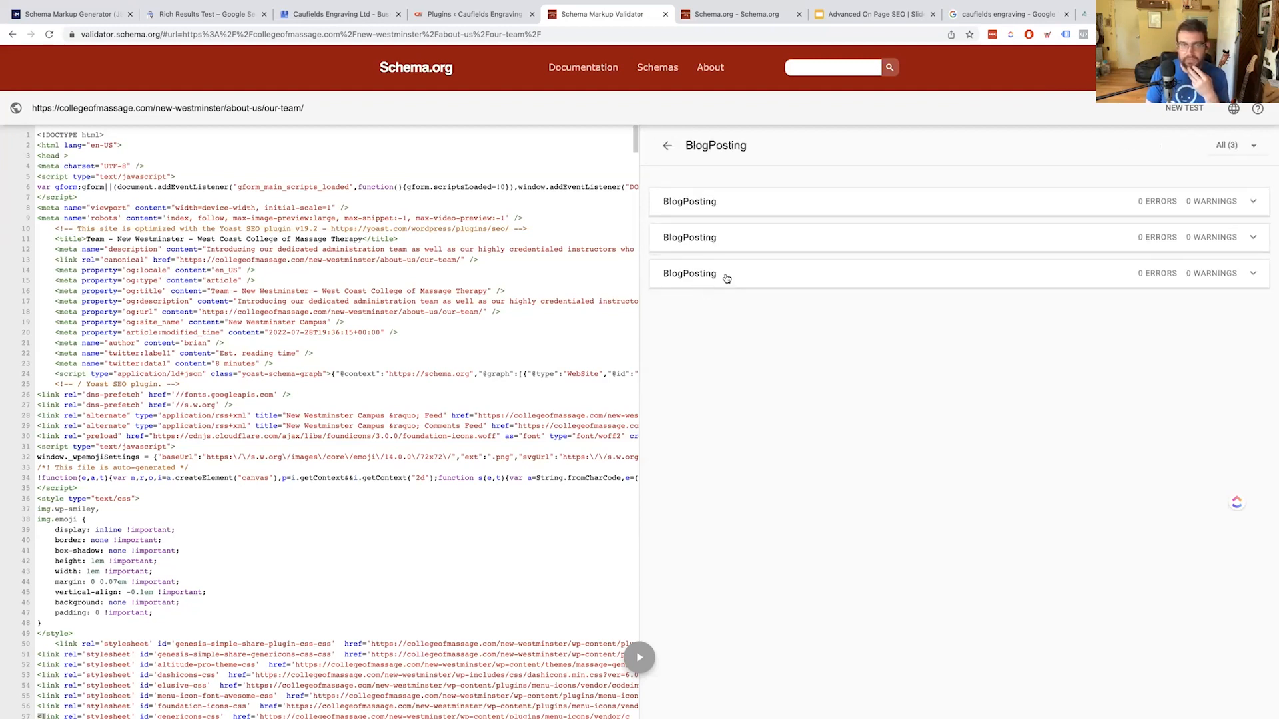
click(736, 201)
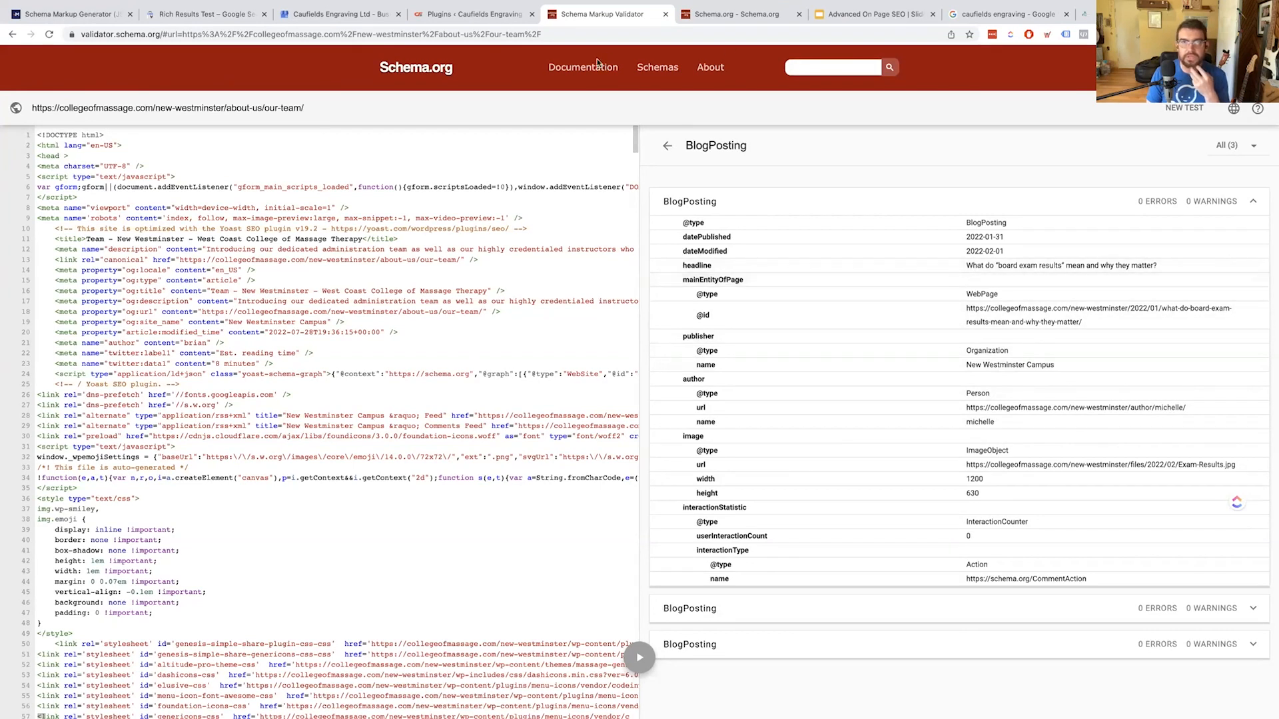
click(1116, 14)
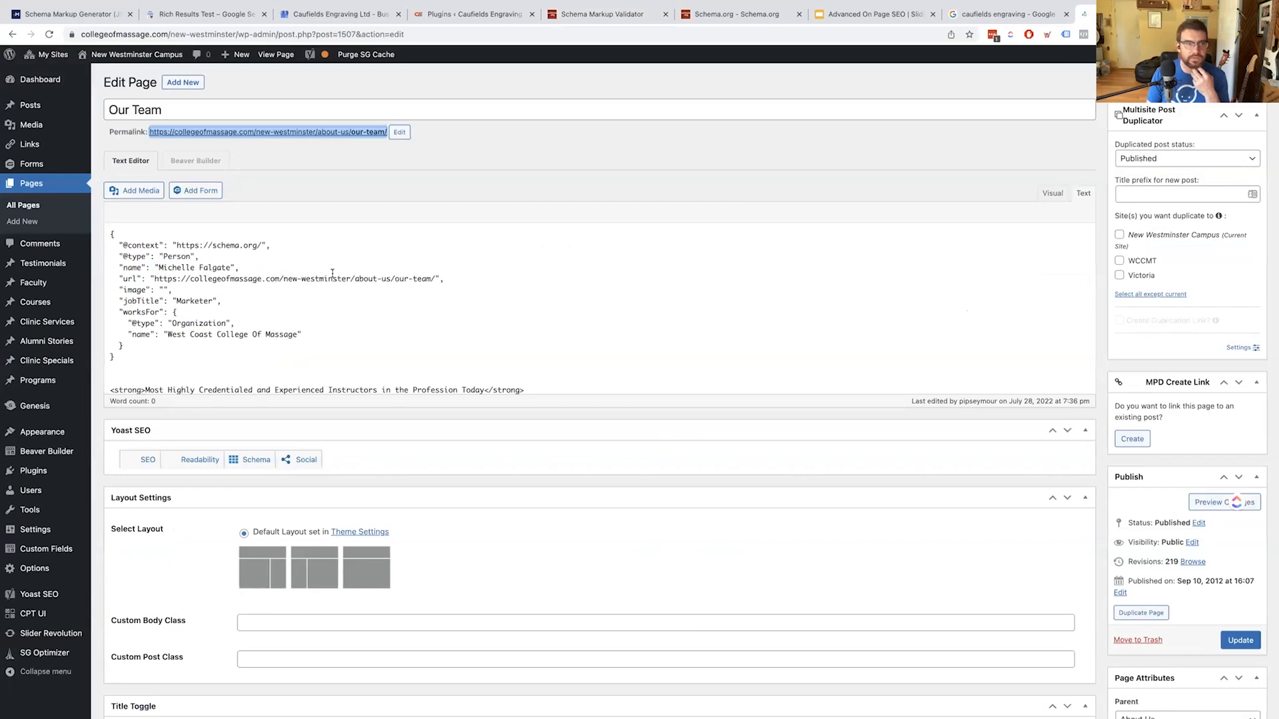
Preview the live page showing the stray JSON-LD text, then delete the JSON block in the editor
click(324, 168)
click(219, 132)
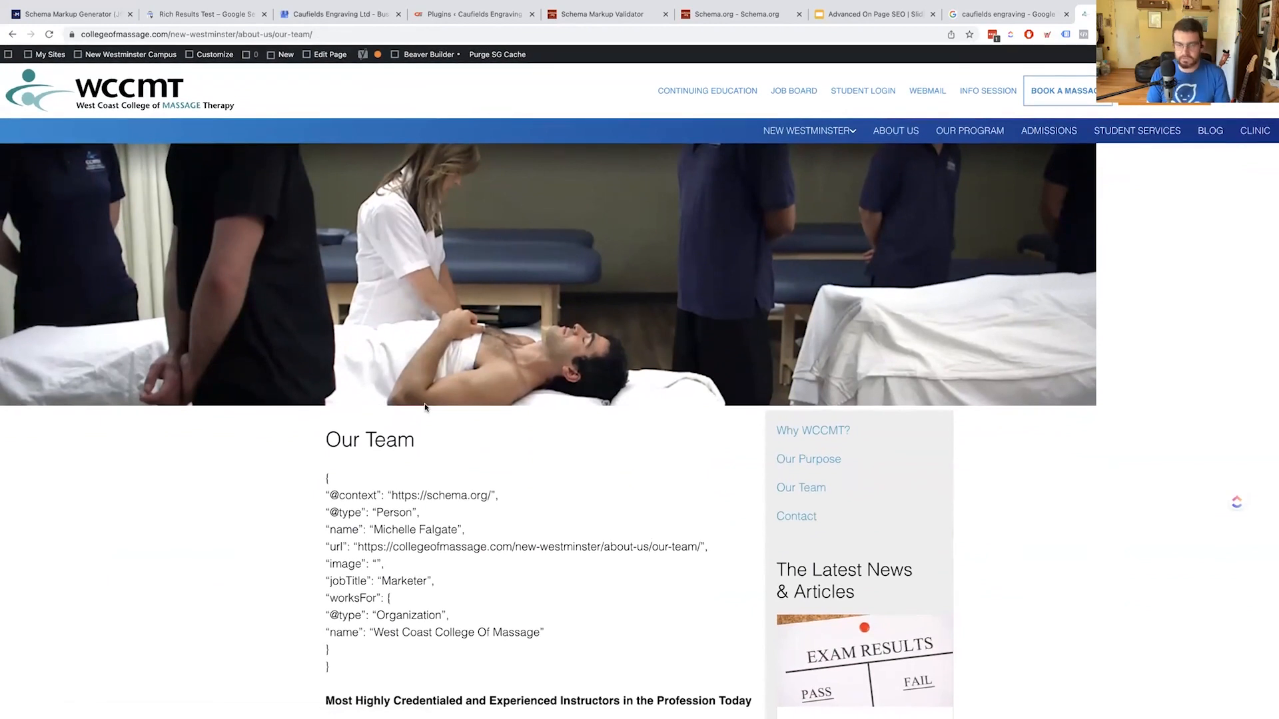
key(super+Left)
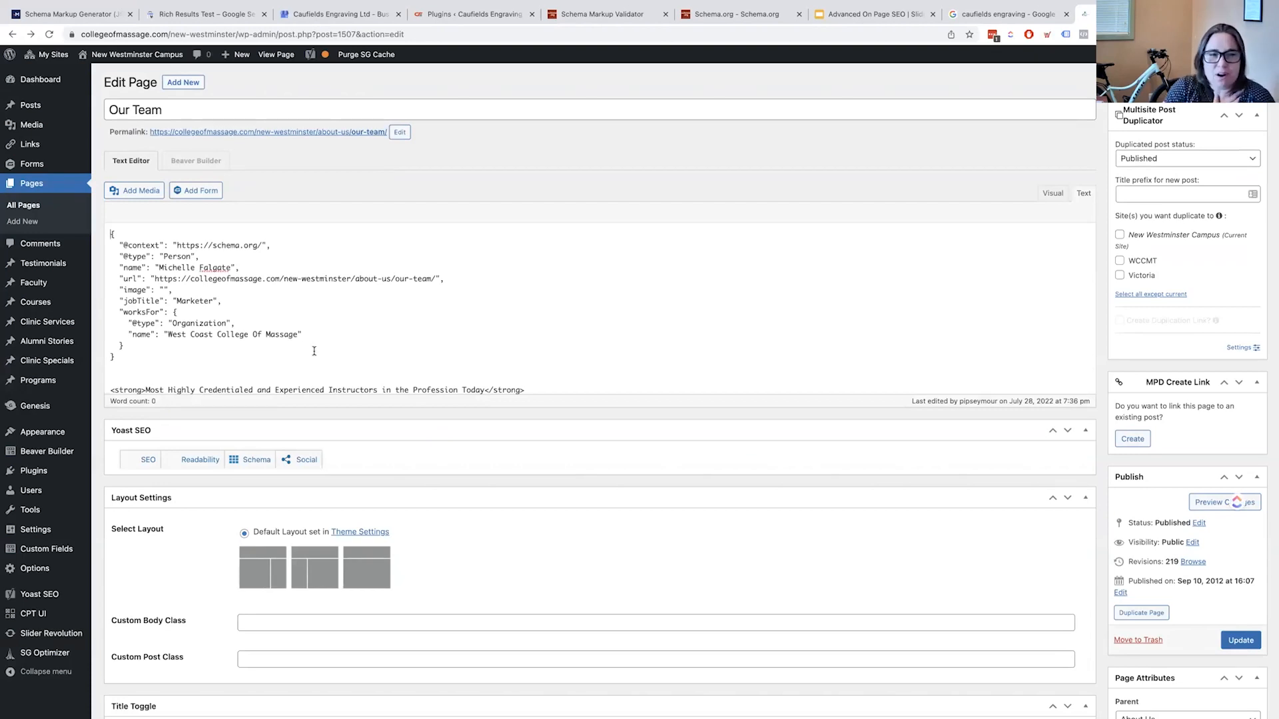
drag(243, 354, 4, 213)
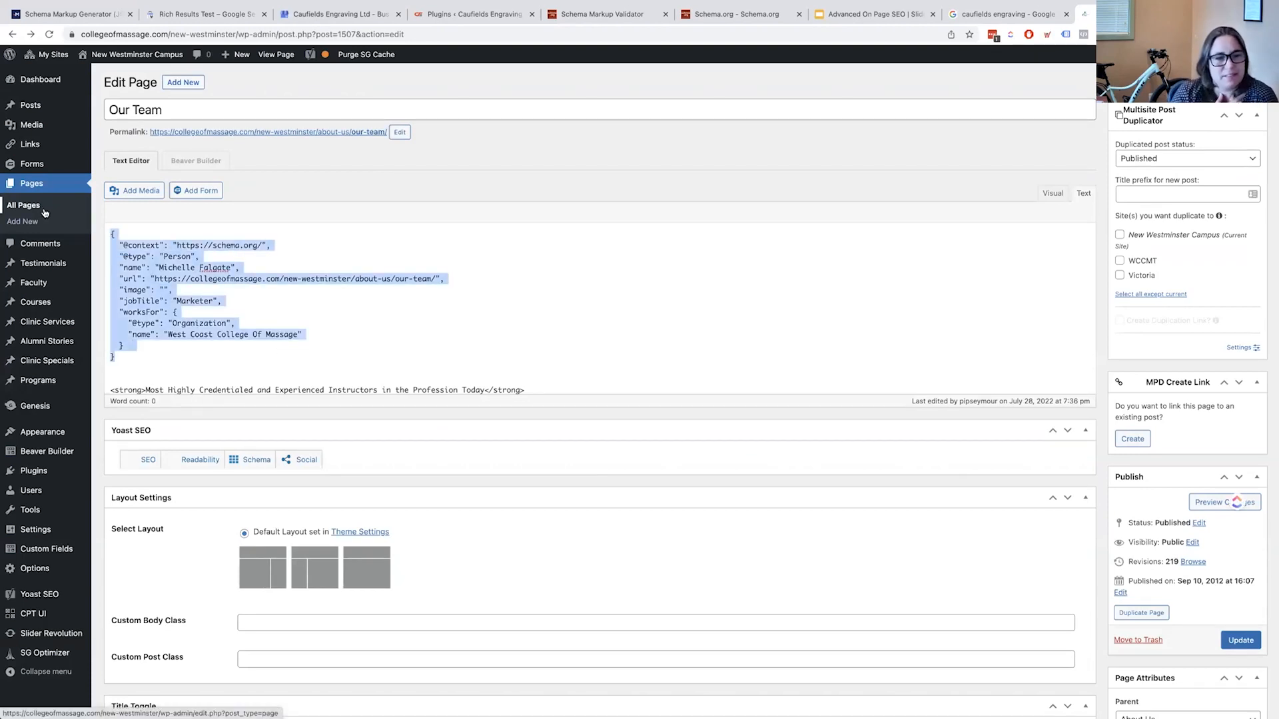
key(BackSpace)
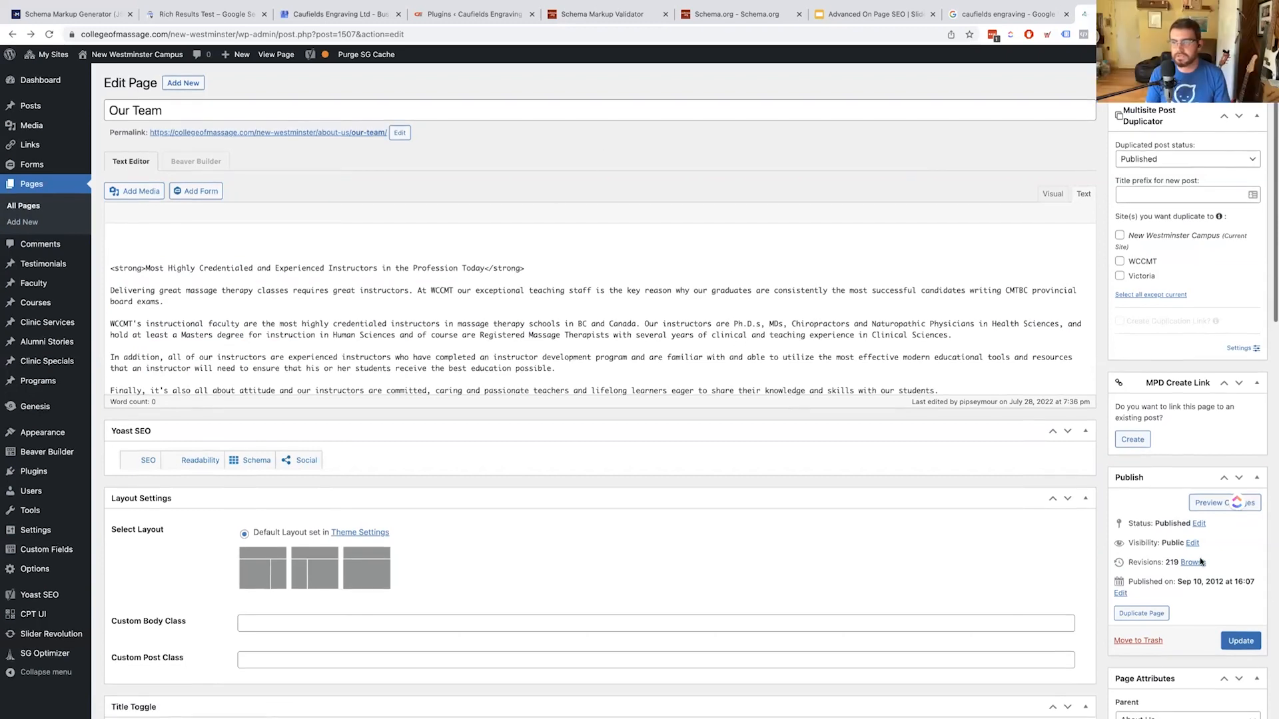
Update the Our Team page and review its Yoast SEO Schema tab settings
click(1240, 640)
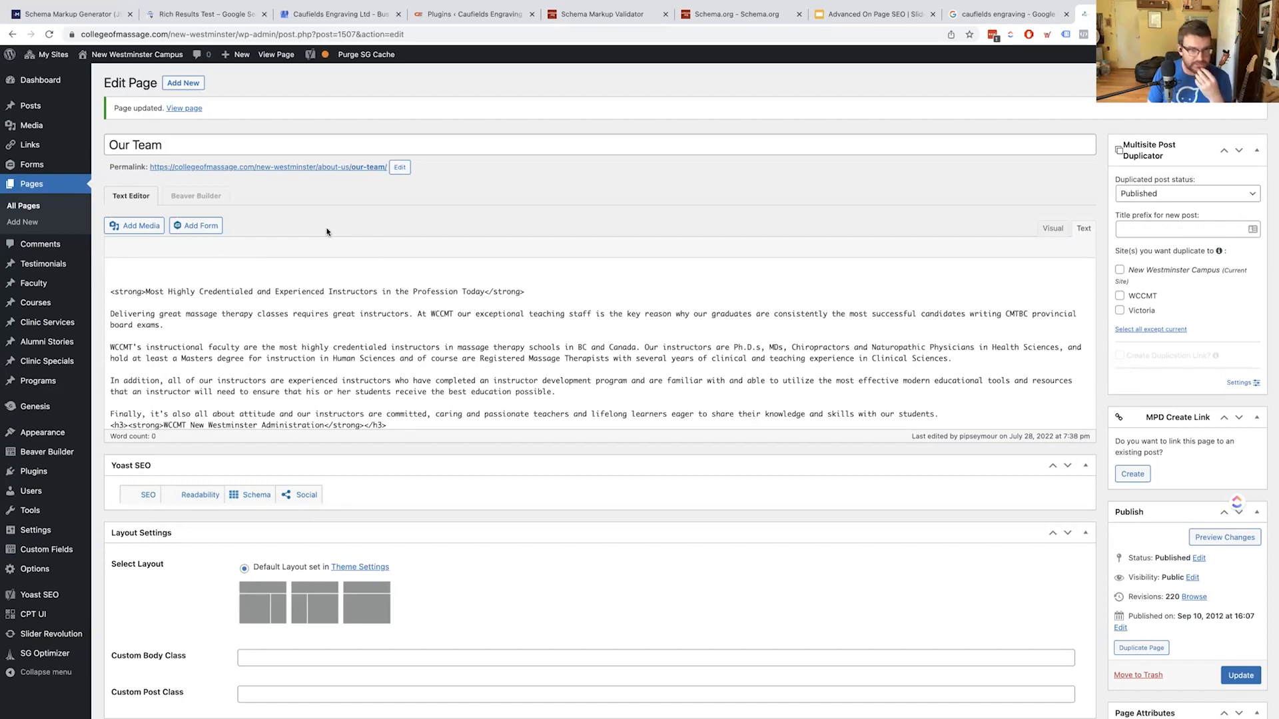
scroll(327, 340, down, 10)
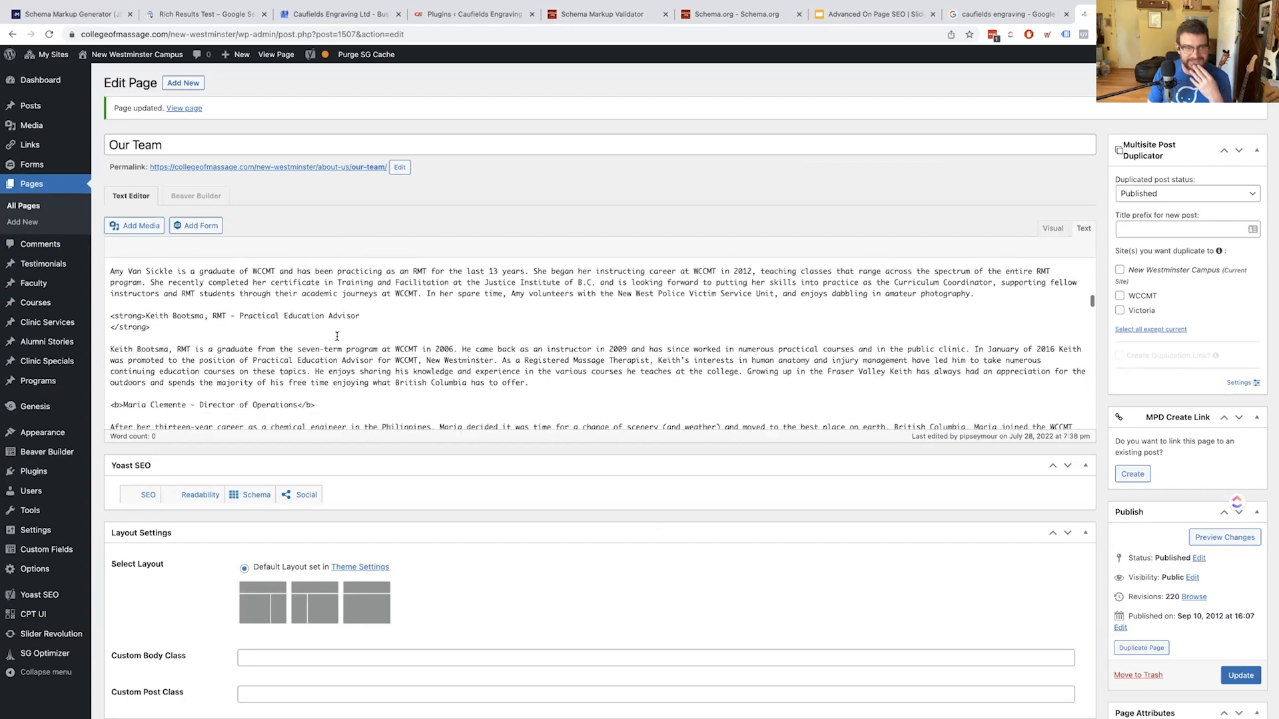
click(252, 495)
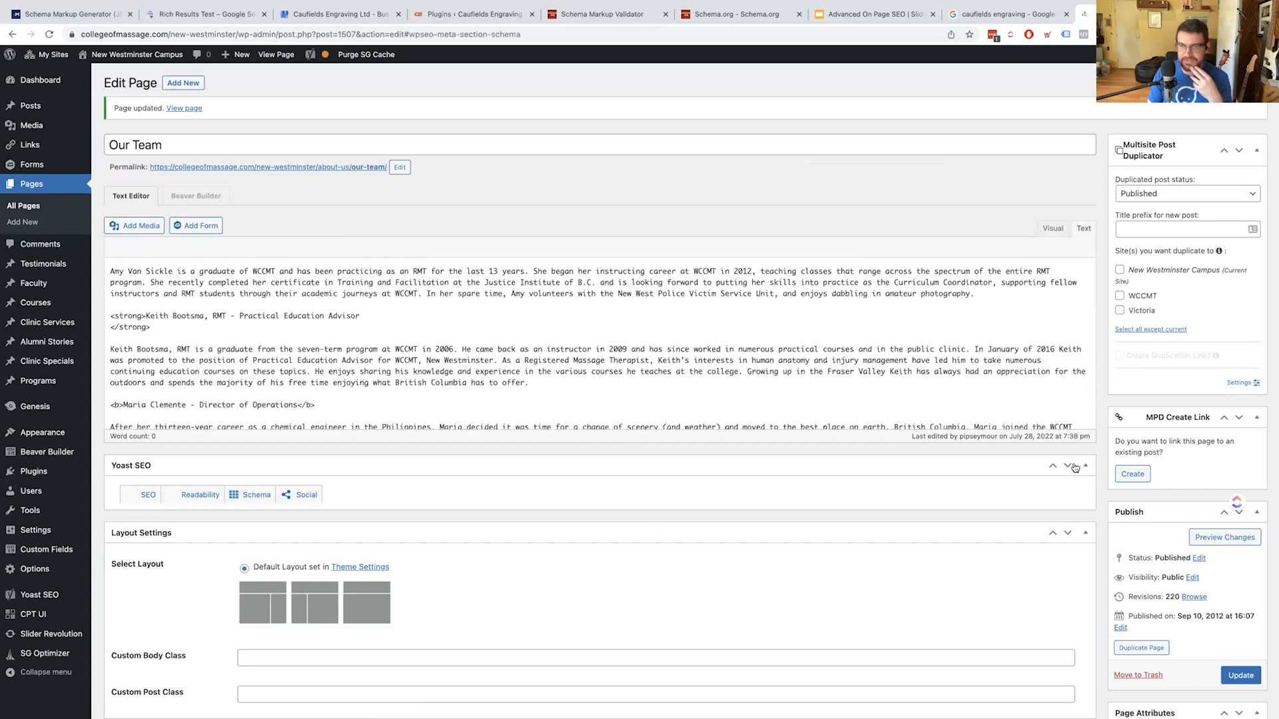
scroll(771, 508, down, 3)
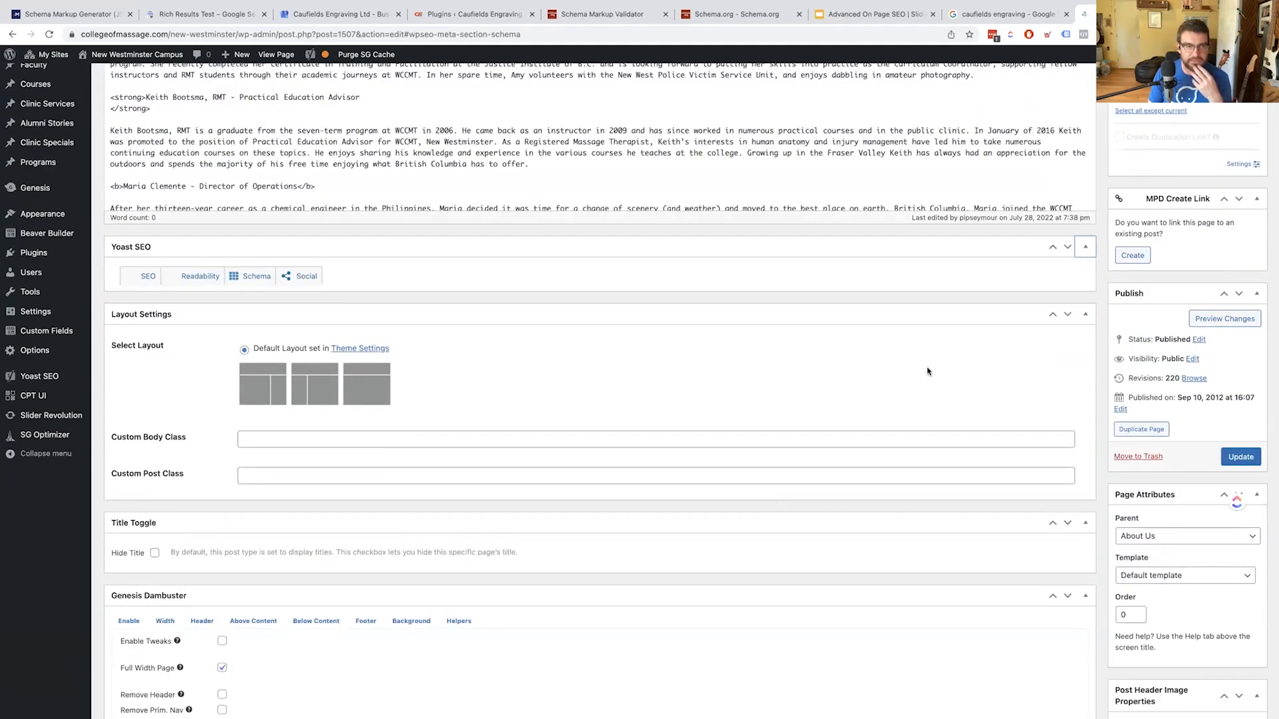
scroll(927, 371, down, 10)
scroll(954, 345, up, 5)
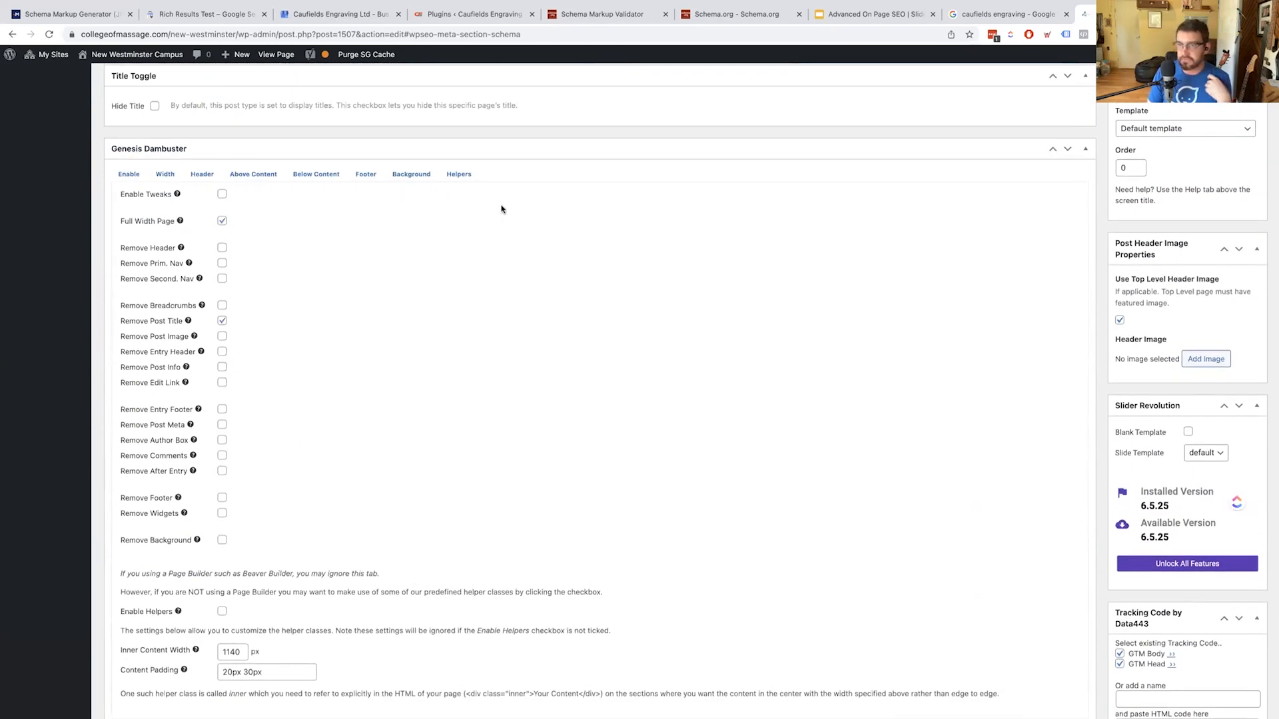
scroll(502, 209, up, 8)
scroll(501, 209, up, 3)
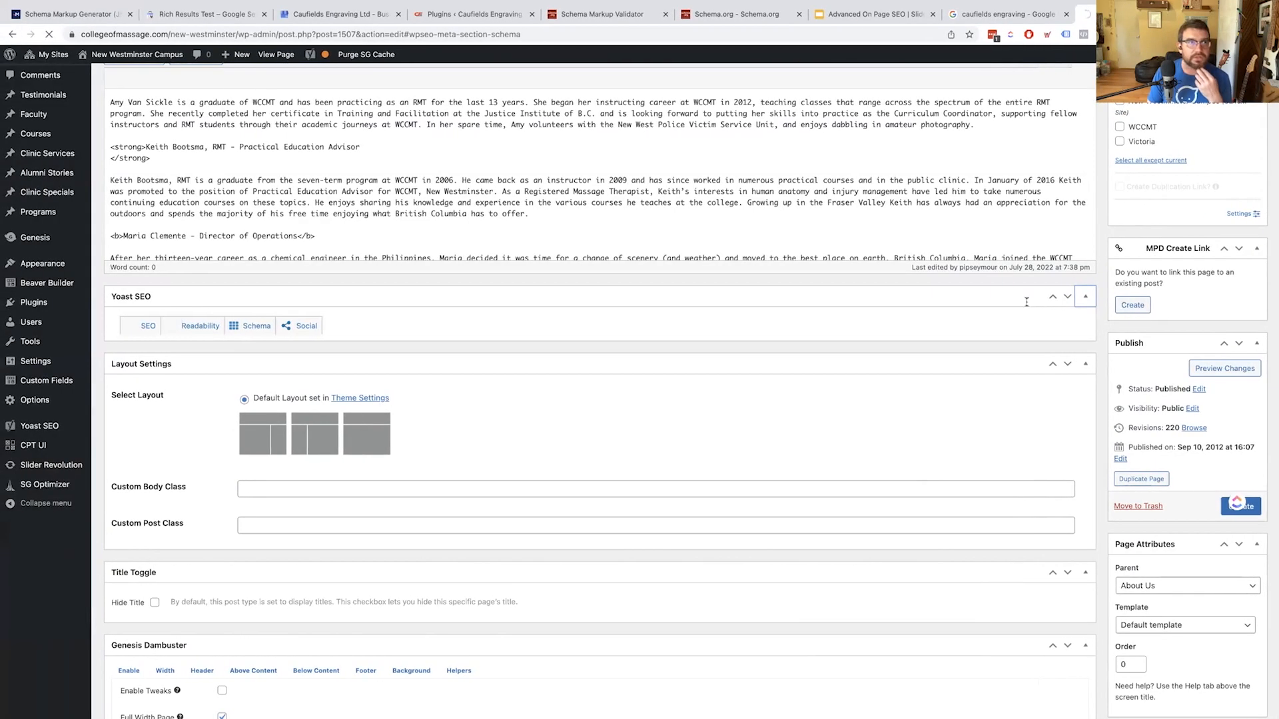
scroll(382, 74, down, 1)
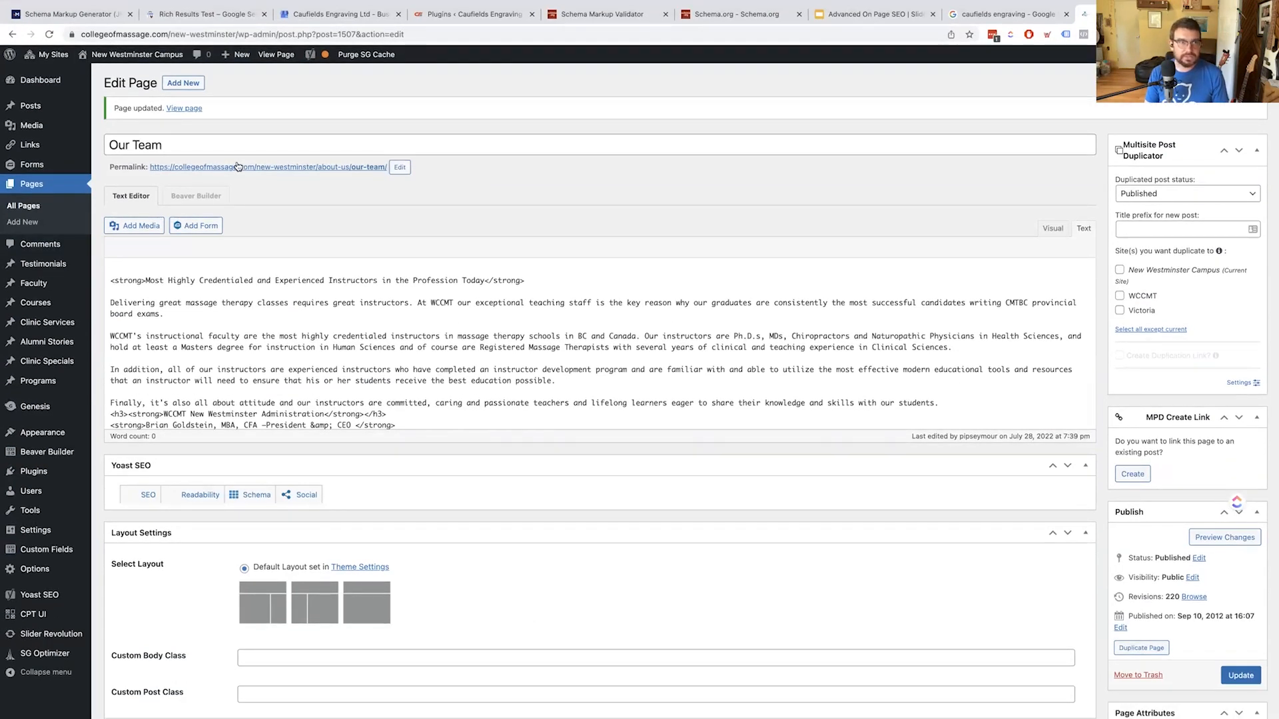
View the live Our Team page, confirming the heading leads straight into the staff bios
click(223, 168)
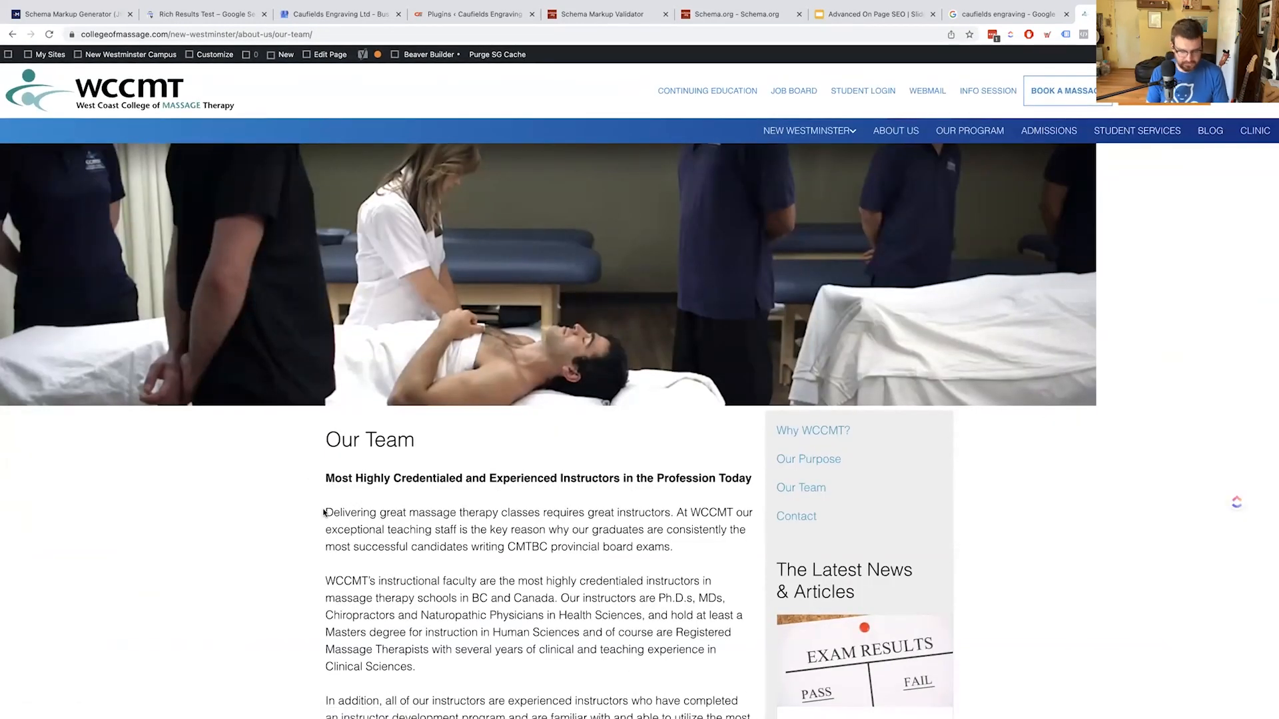
scroll(391, 470, down, 10)
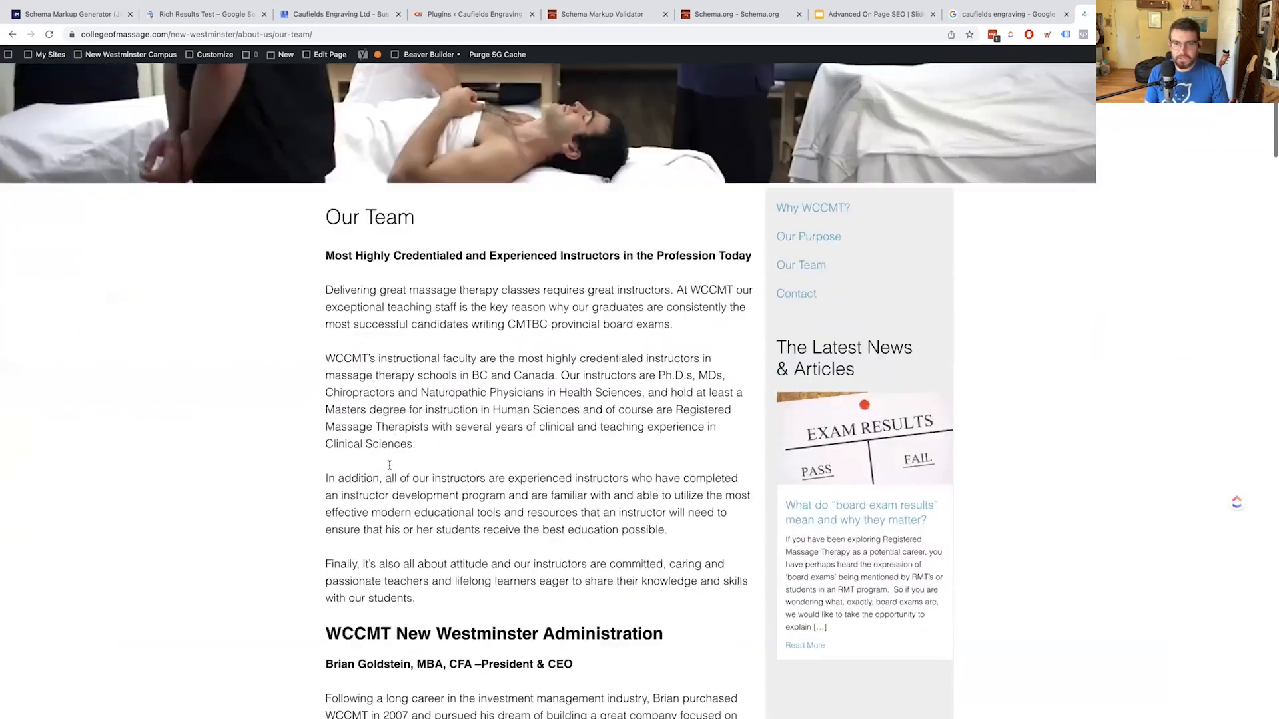
scroll(391, 471, up, 3)
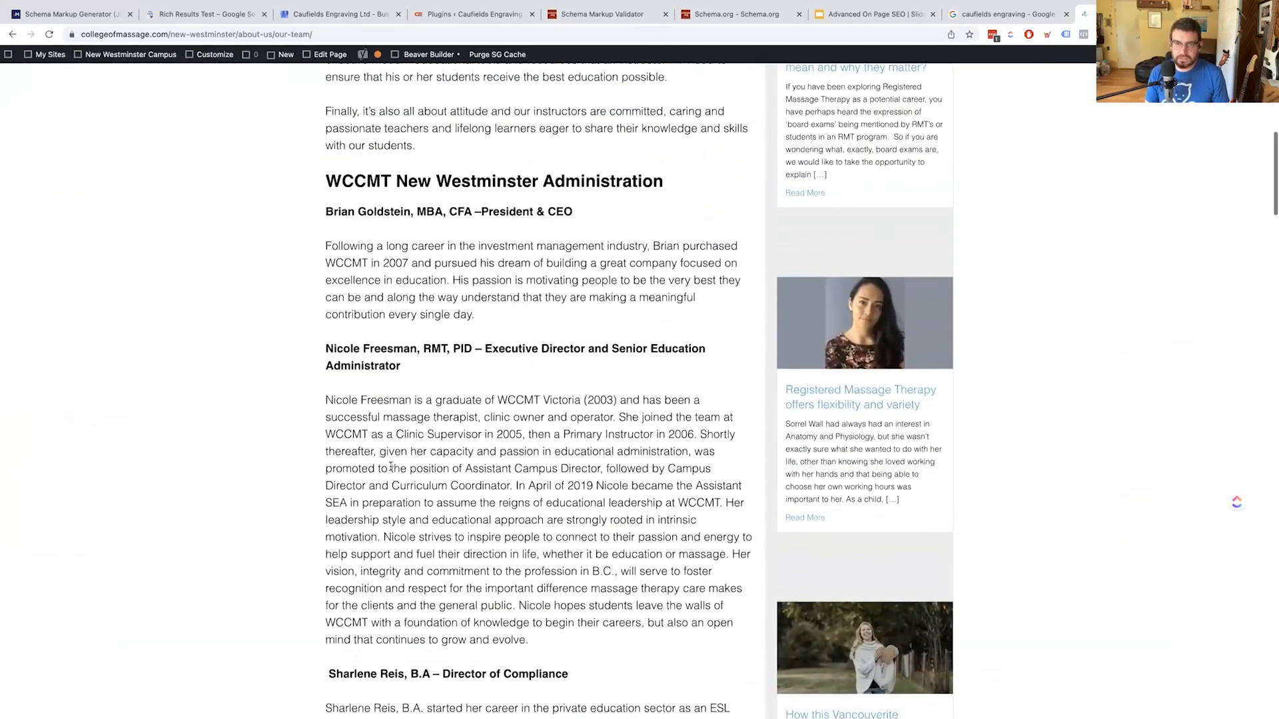
scroll(391, 469, down, 4)
scroll(391, 467, up, 2)
scroll(392, 471, up, 3)
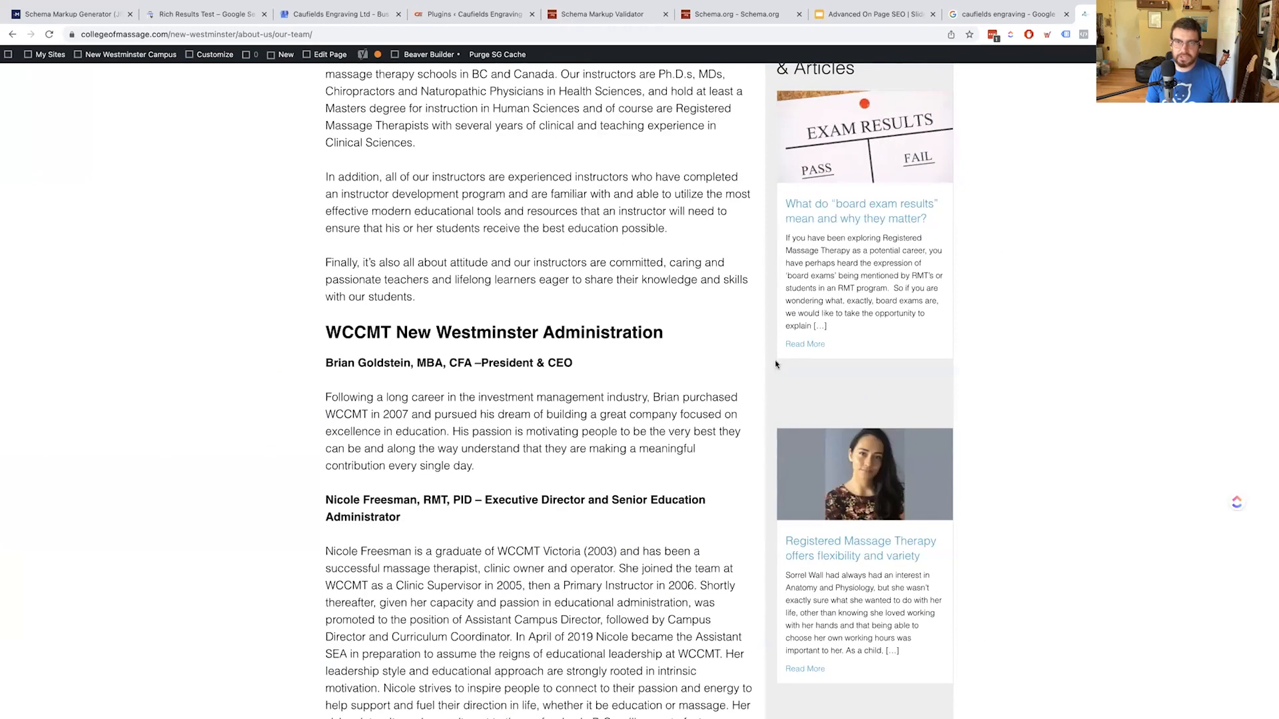
scroll(933, 446, down, 6)
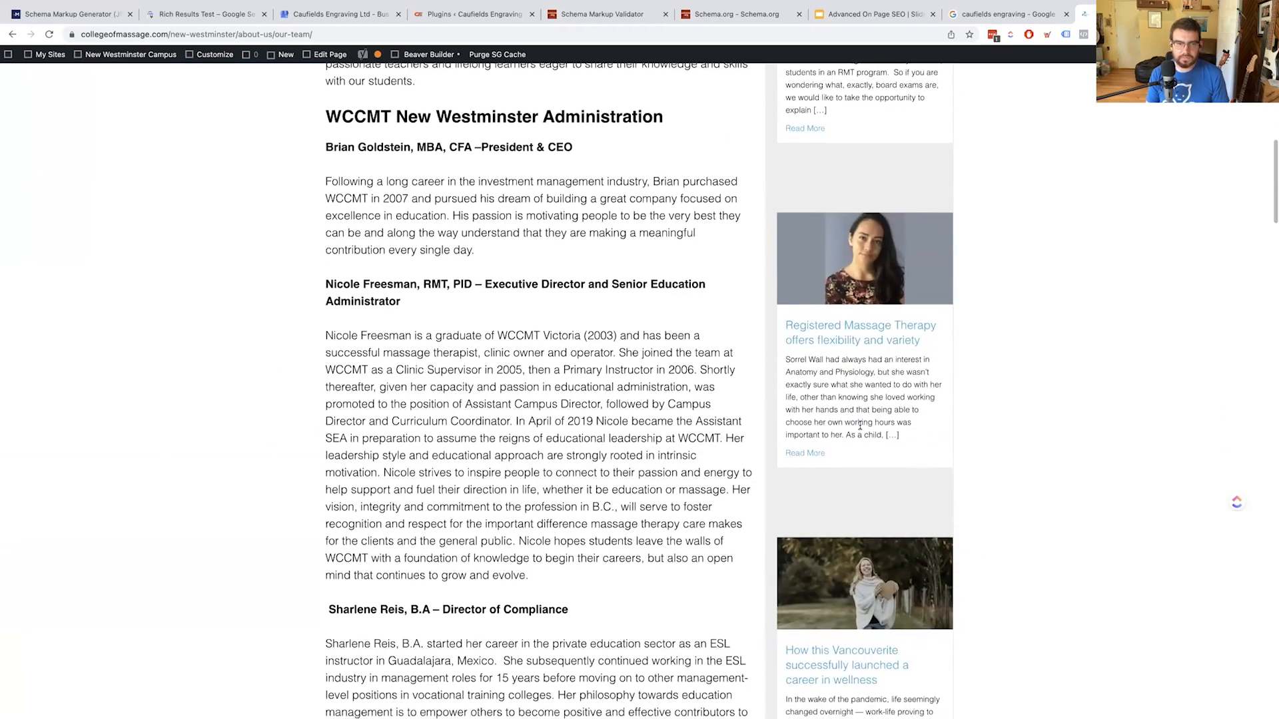
scroll(876, 428, down, 2)
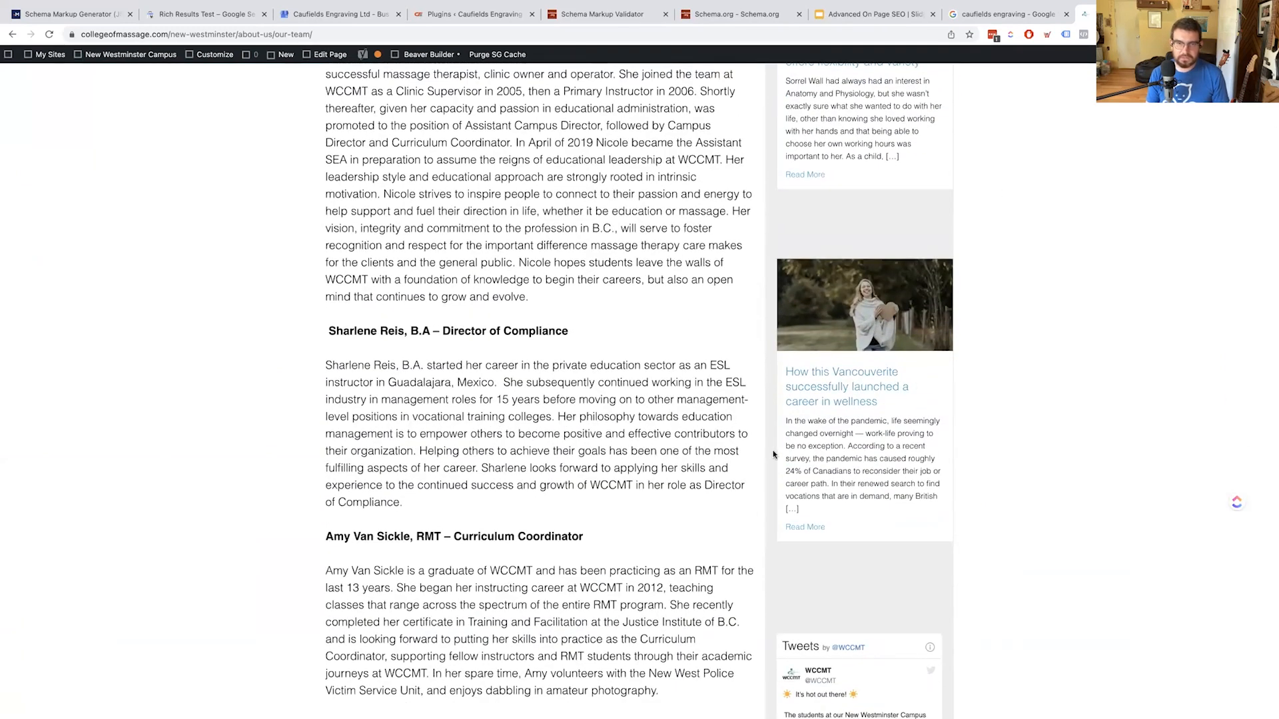
scroll(773, 454, up, 14)
scroll(773, 454, down, 15)
scroll(773, 455, up, 6)
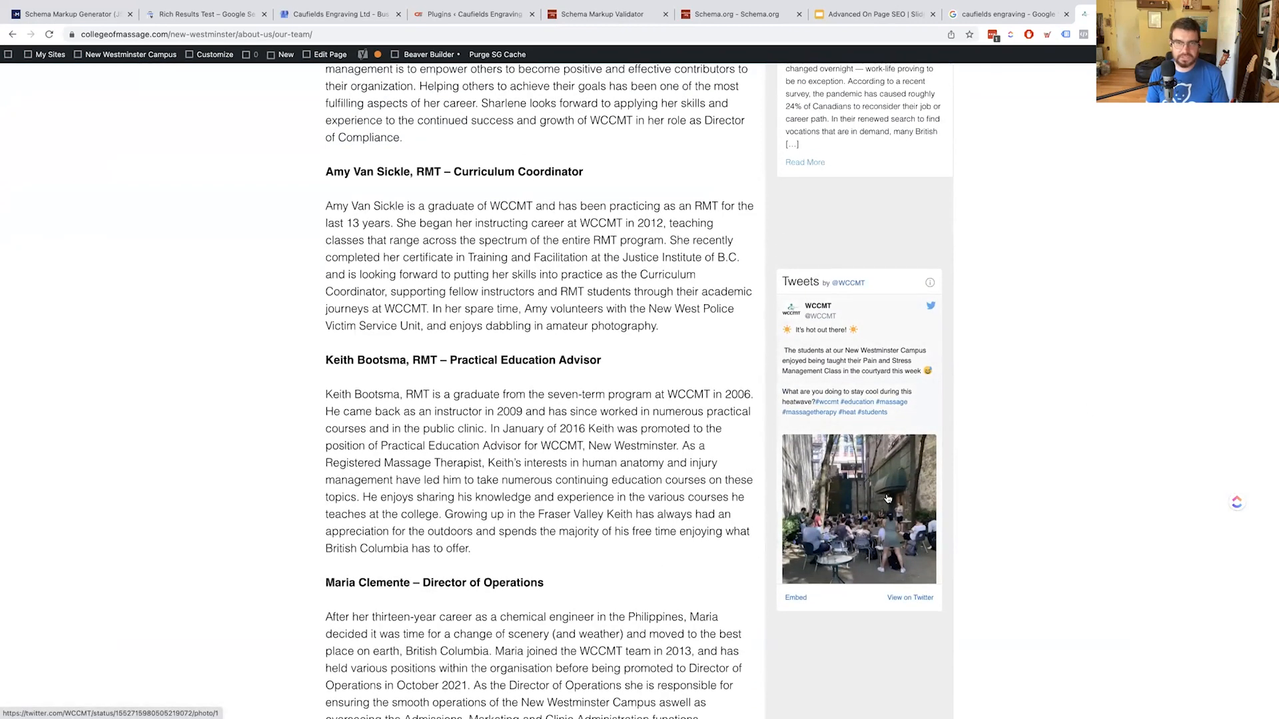
scroll(886, 499, up, 7)
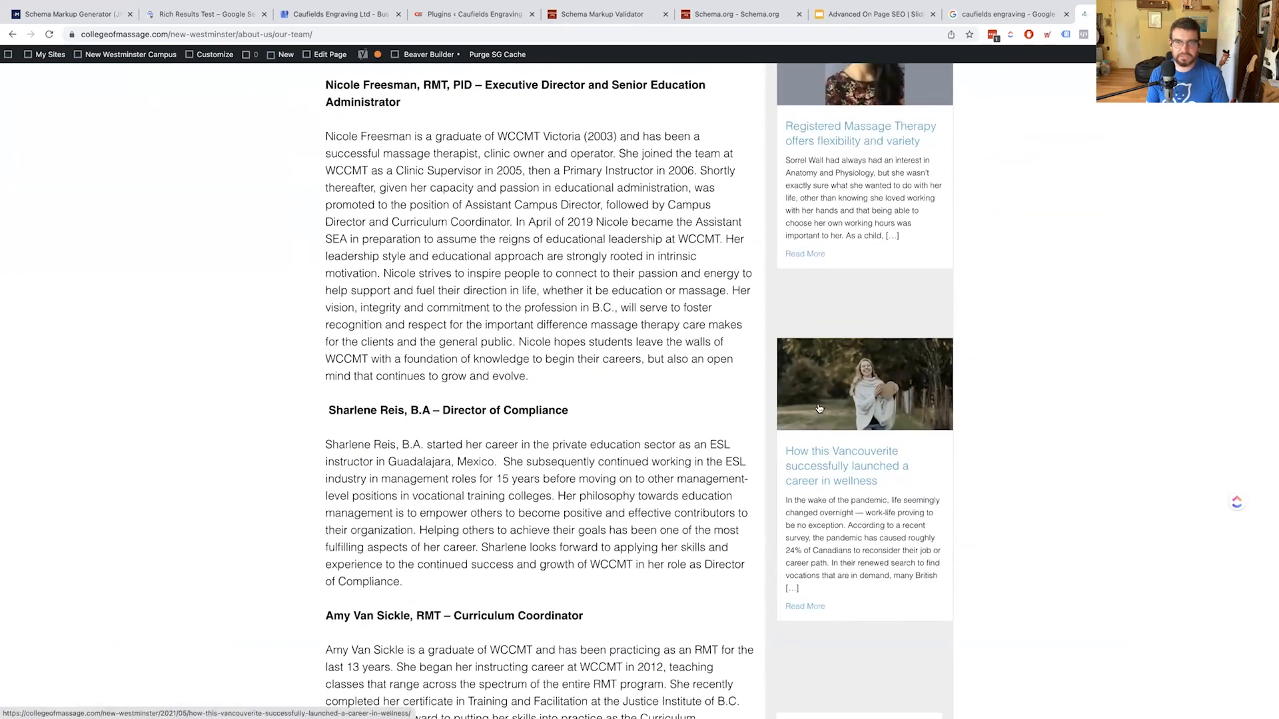
scroll(812, 407, up, 8)
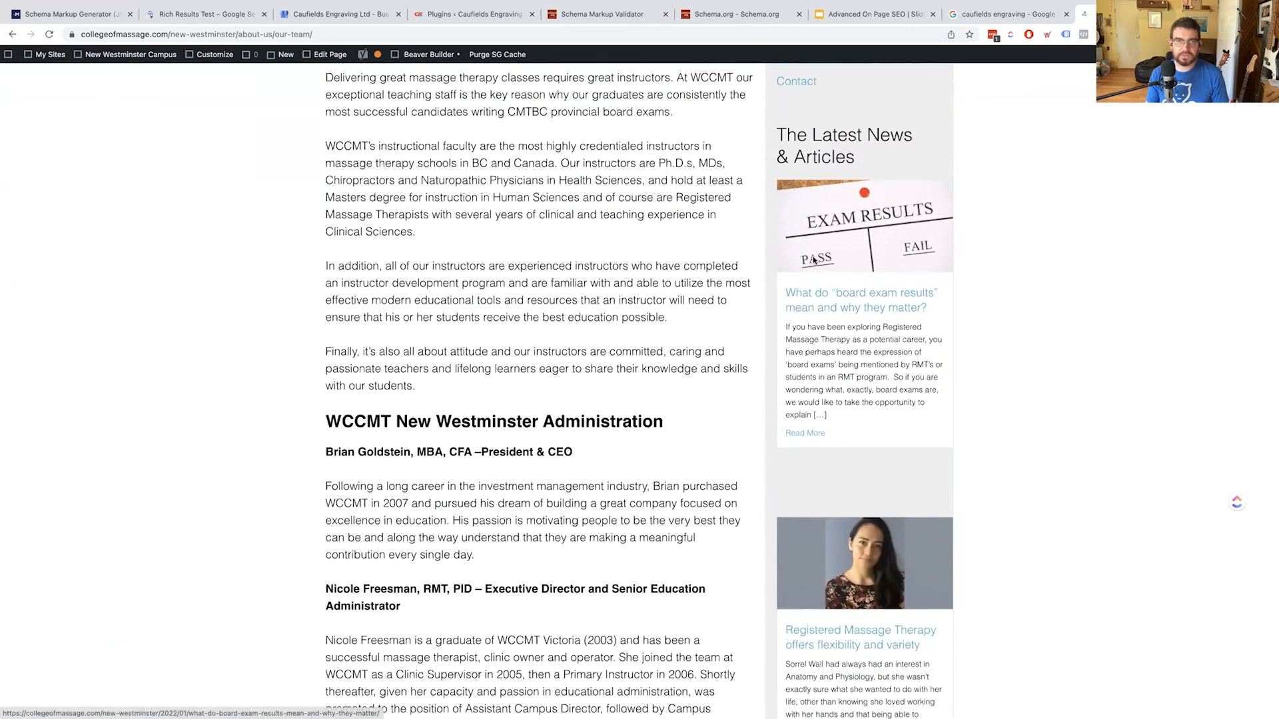
scroll(806, 273, up, 6)
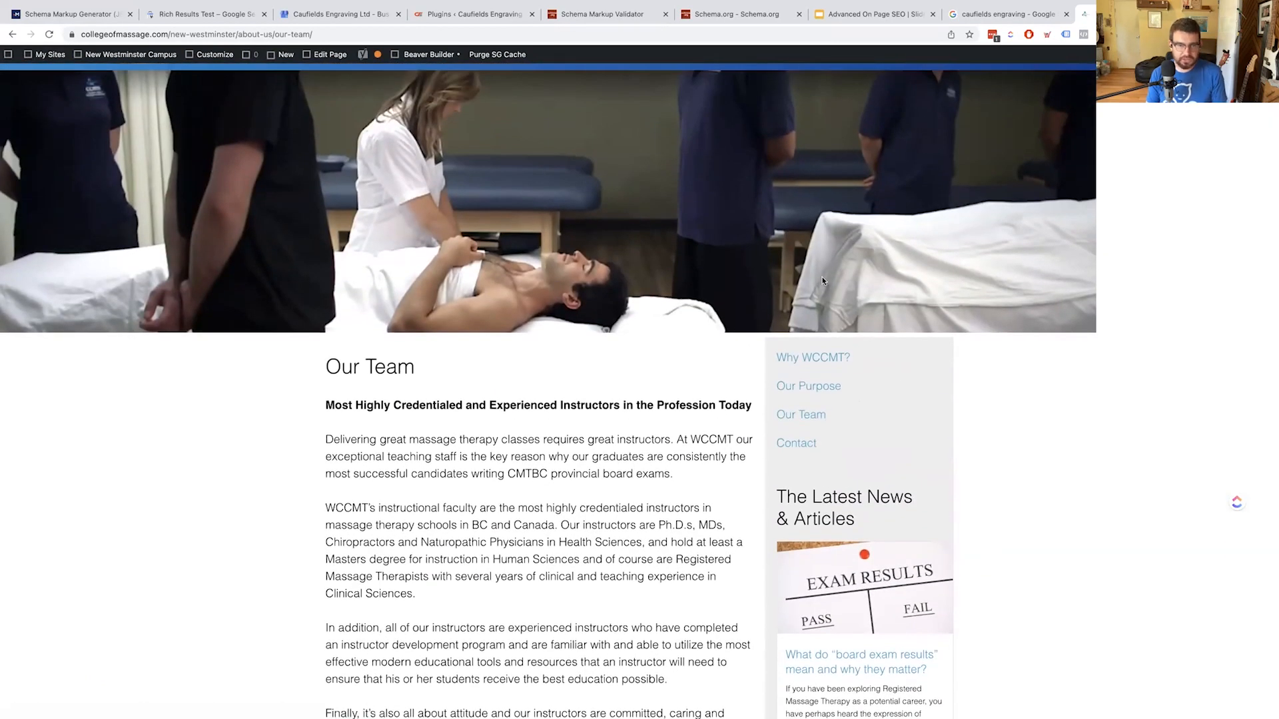
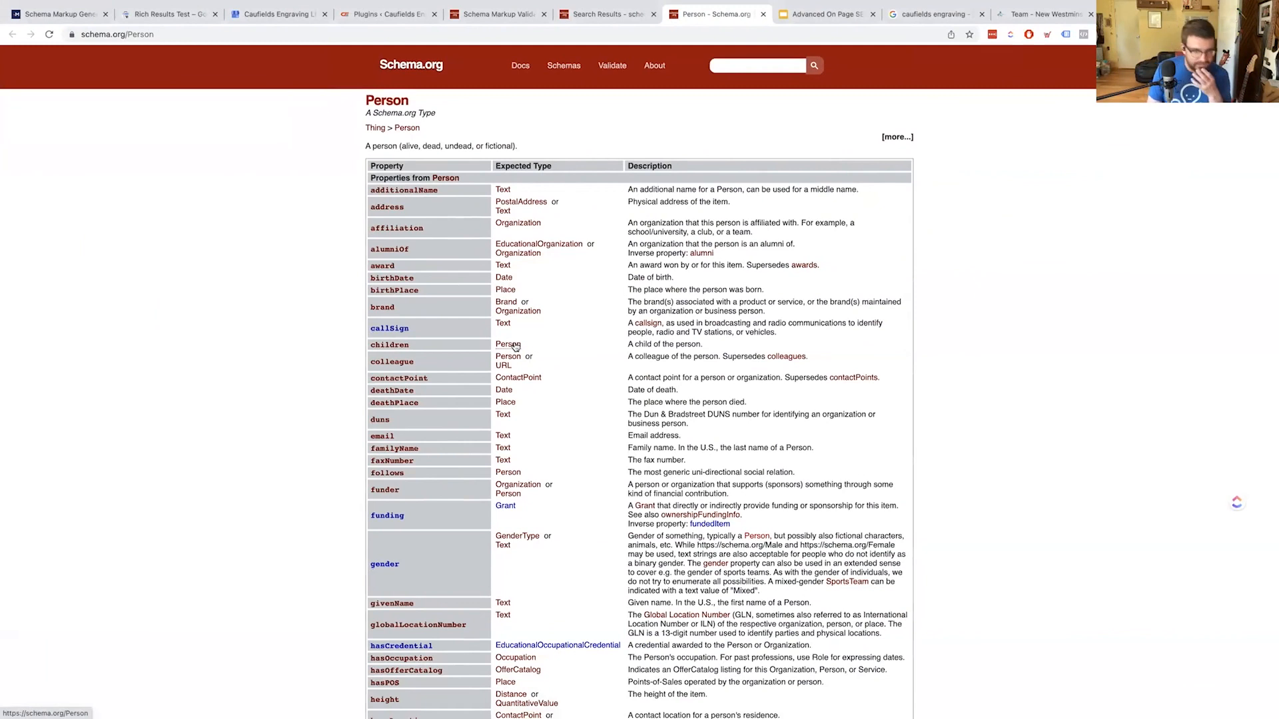
Return to the generator's Person JSON-LD for the Marketer at West Coast College Of Massage
scroll(515, 347, down, 1)
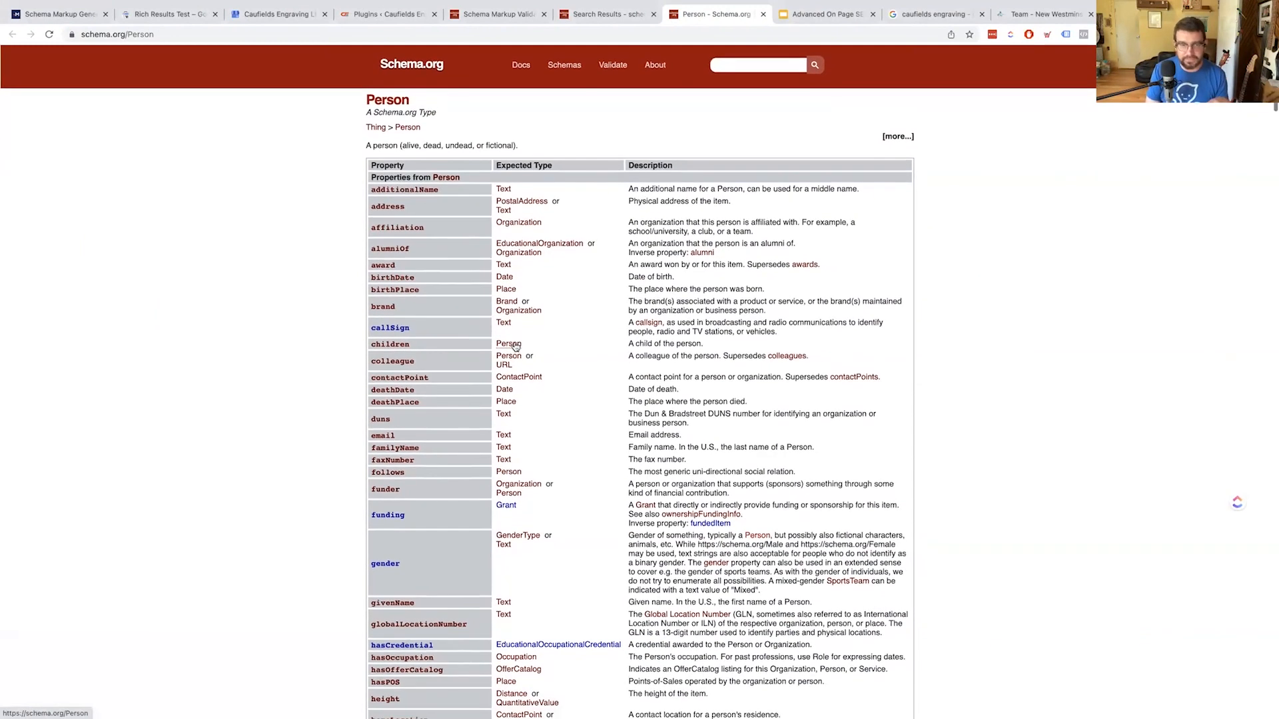
scroll(515, 347, down, 1)
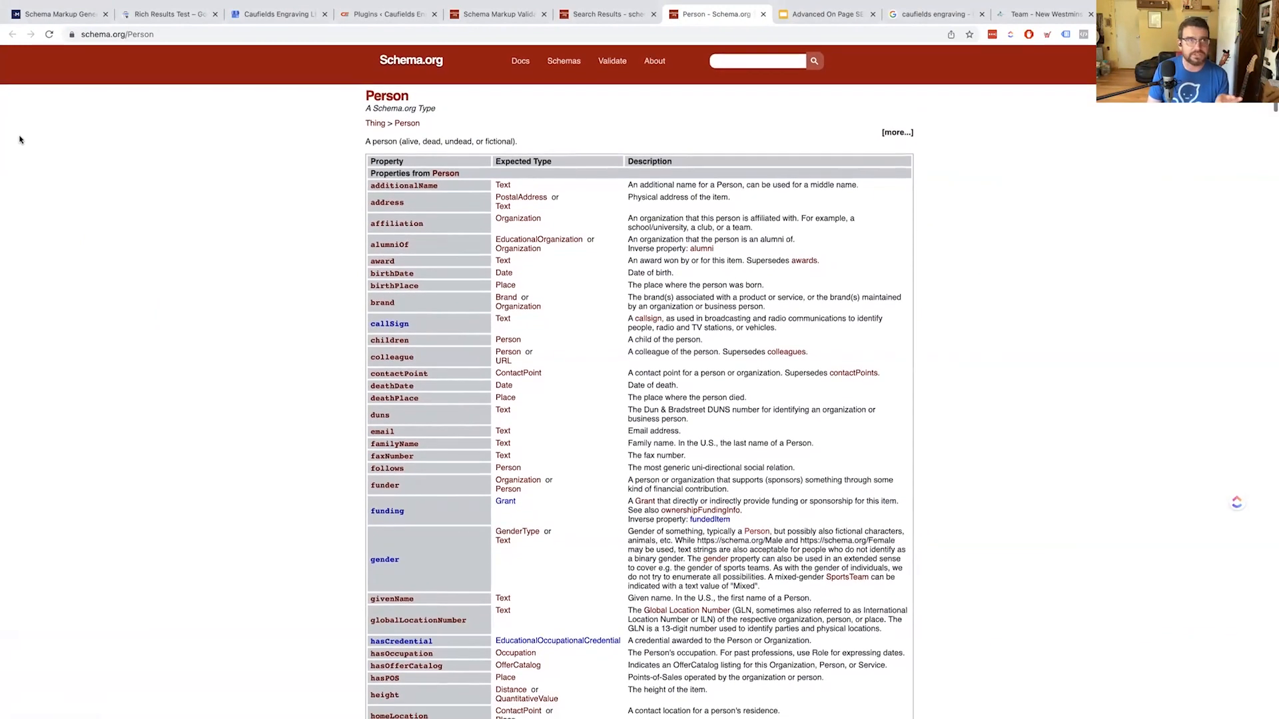
click(45, 44)
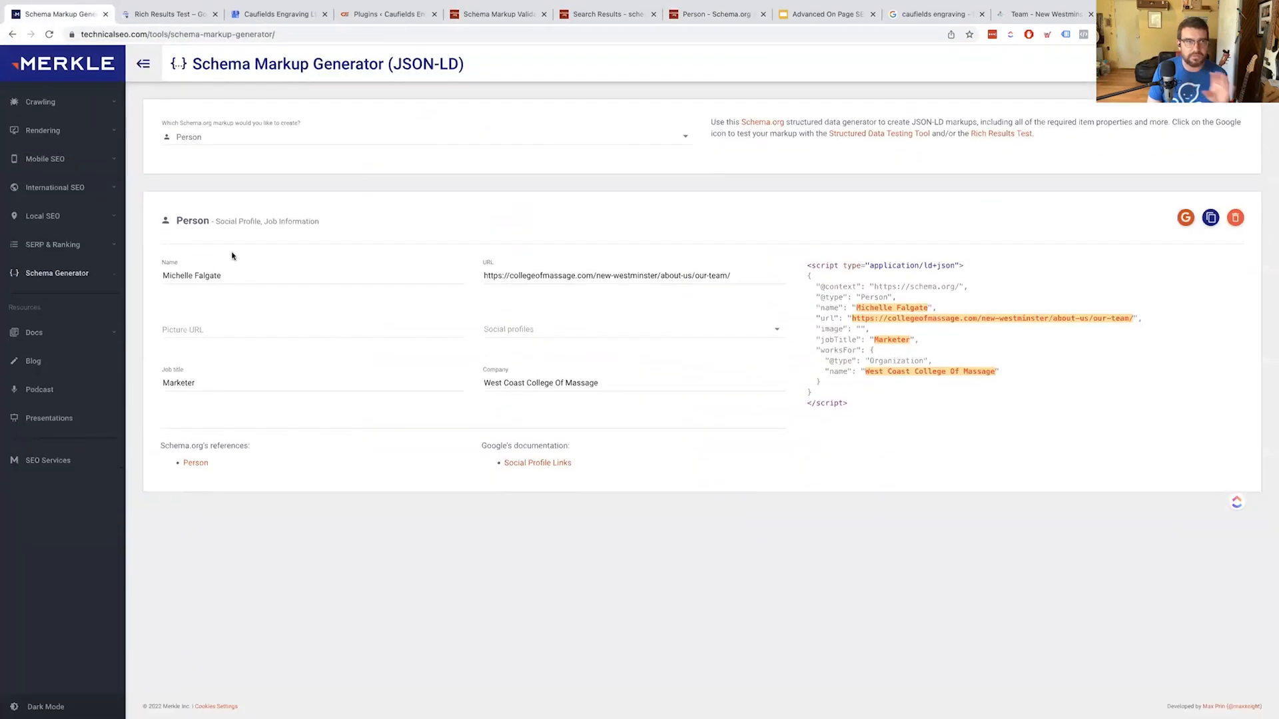
Switch the generator's schema type to Local Business, then go to the schema.org search results tab
click(240, 140)
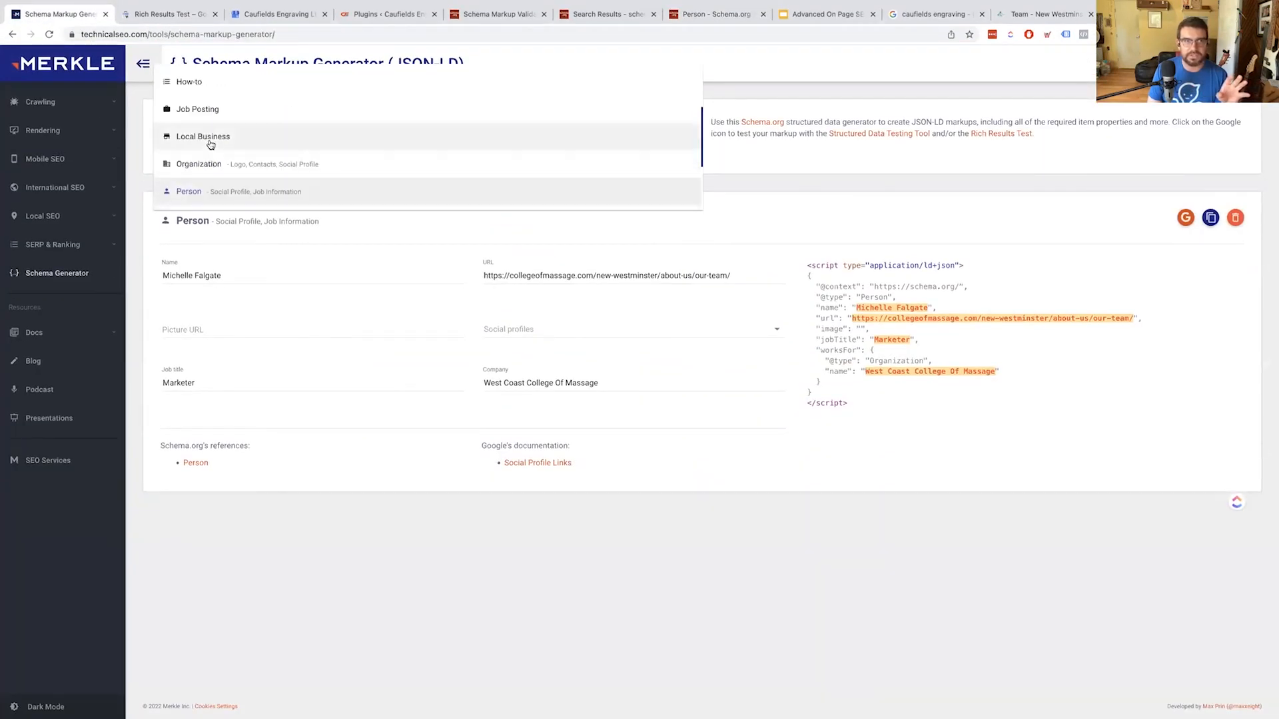
click(211, 139)
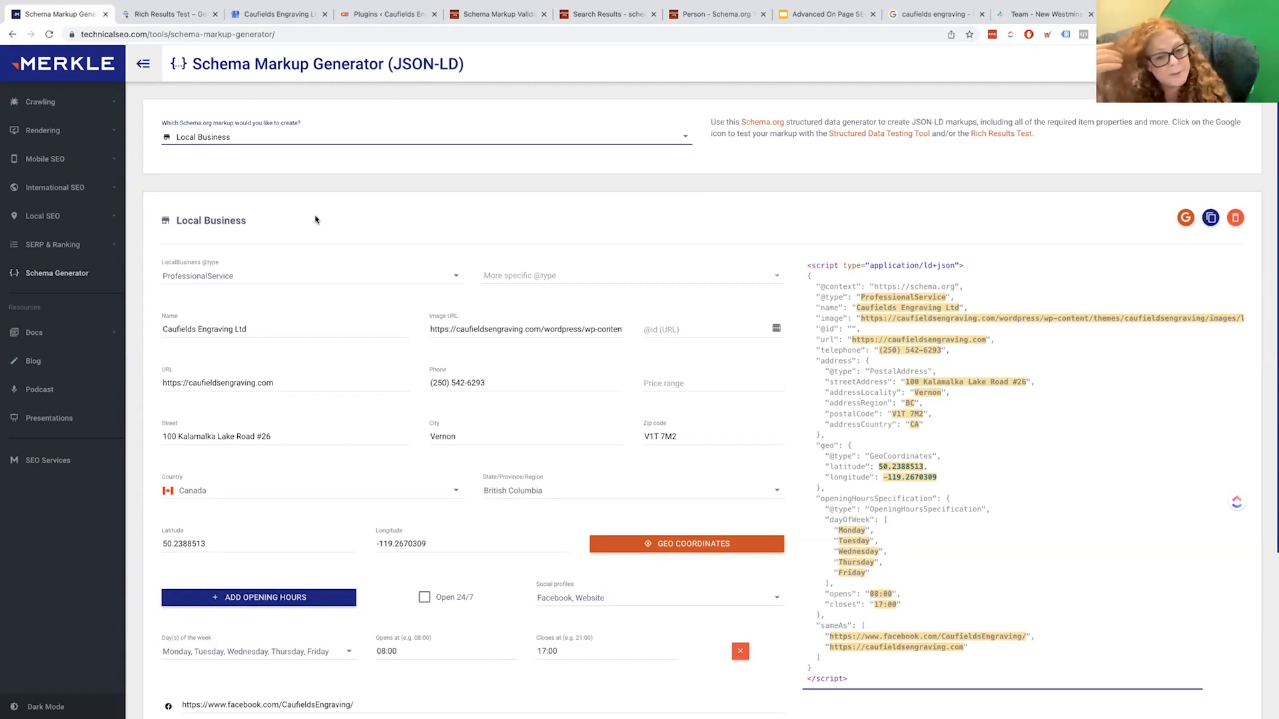
click(601, 16)
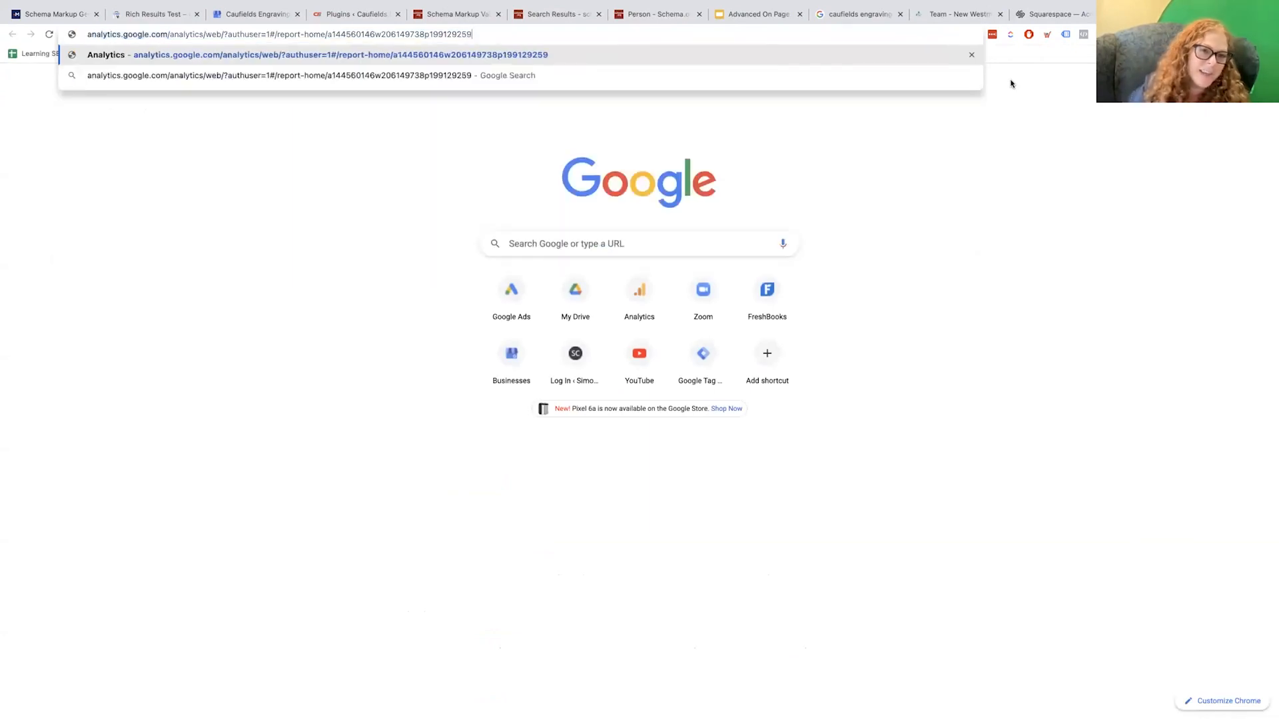
Load Google Analytics and open the Acquisition > All Traffic > Source/Medium report
key(Return)
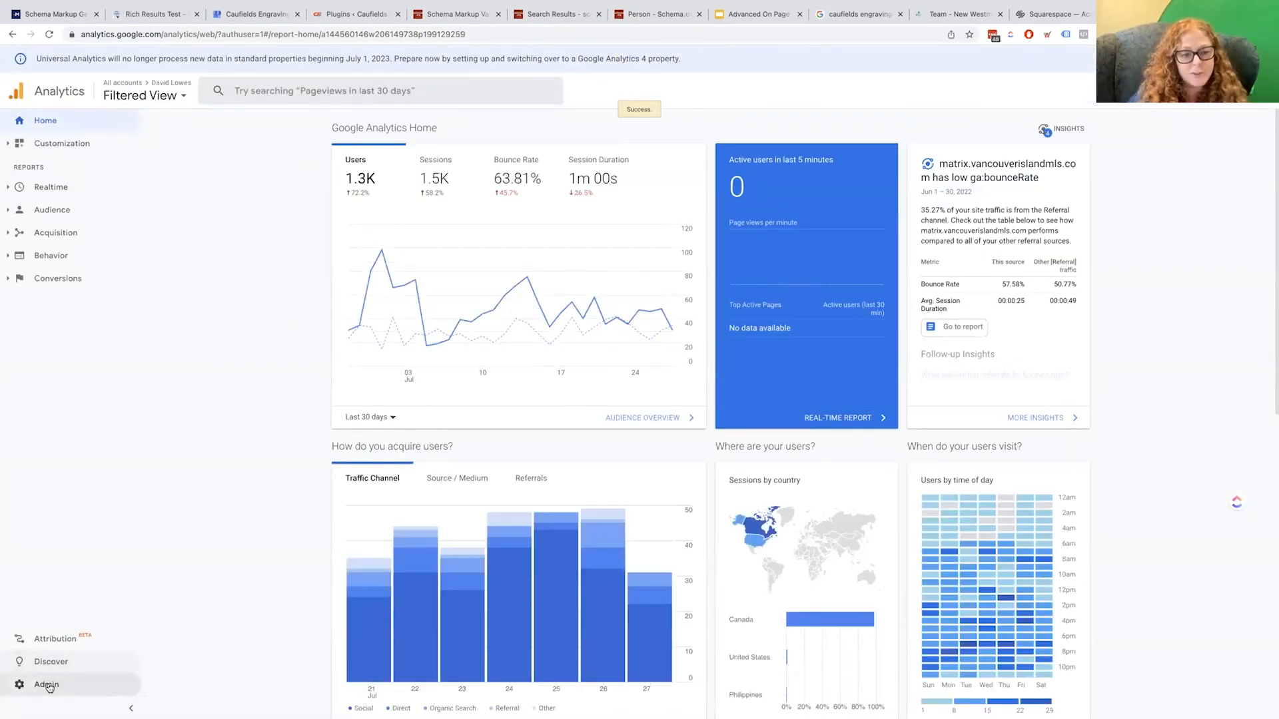
click(51, 234)
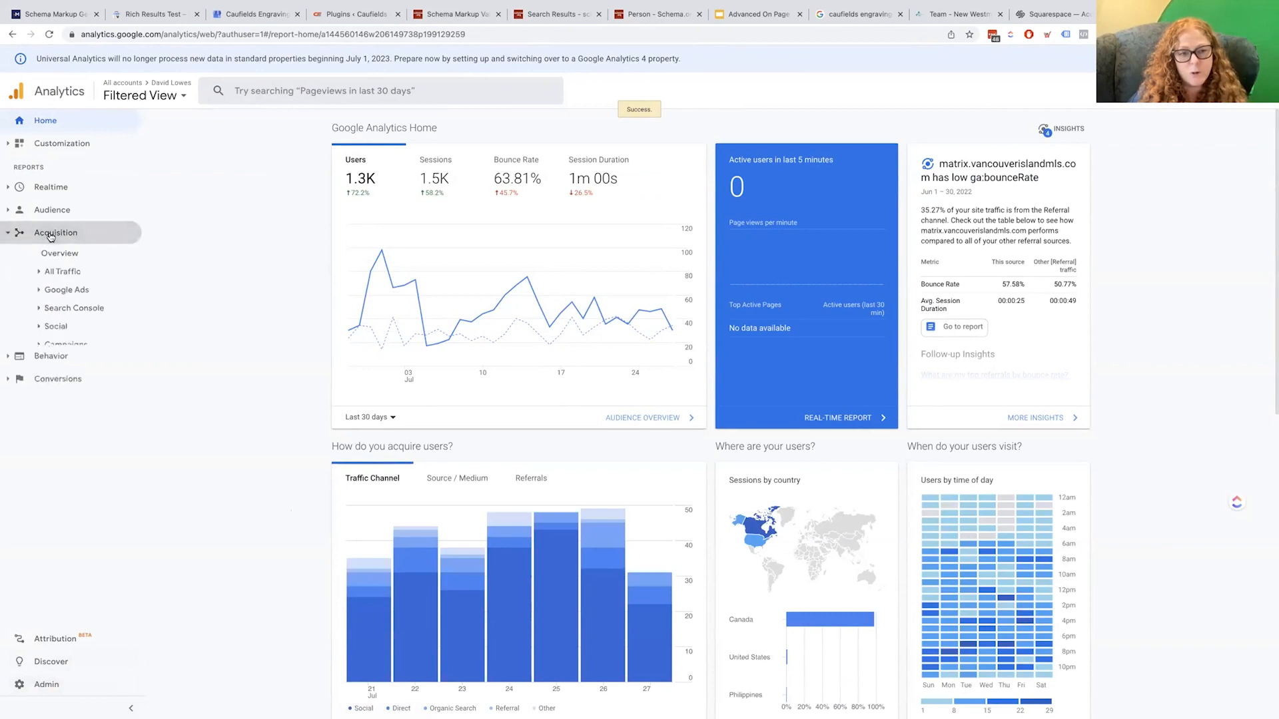
click(63, 272)
click(91, 329)
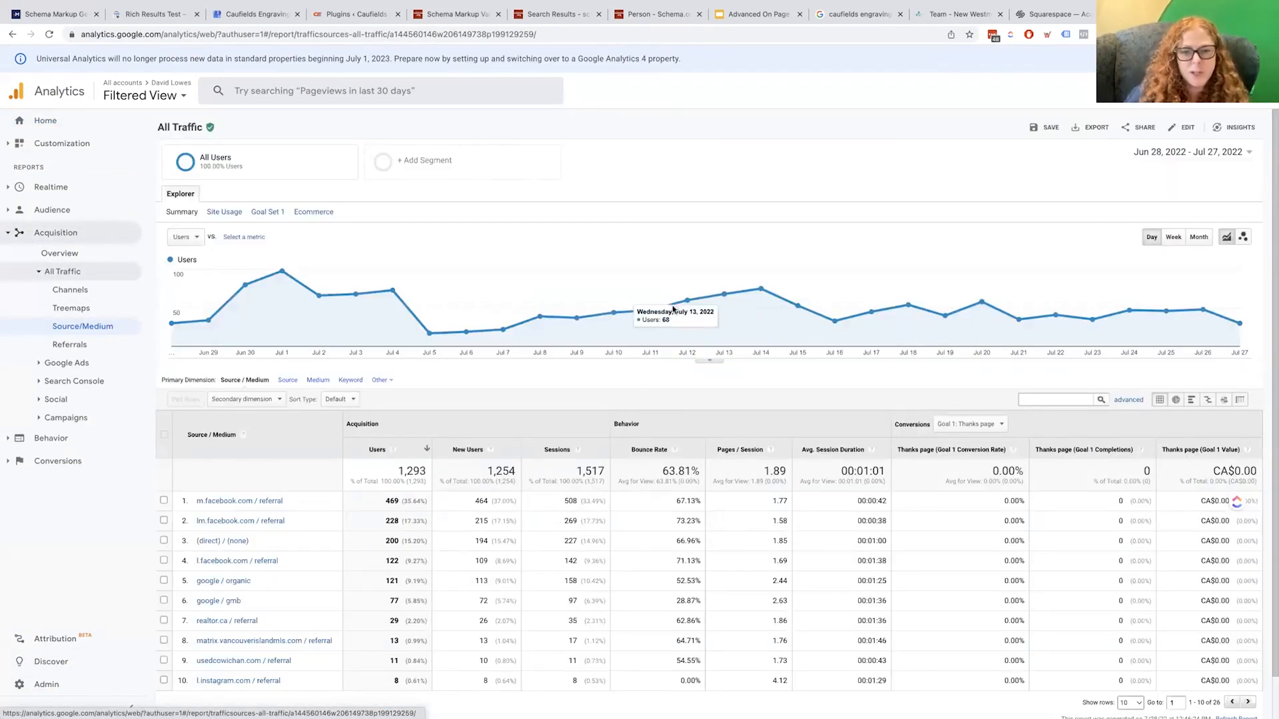
Move the report's start date back to Jun 28, 2020, covering through Jul 27, 2022
click(1189, 153)
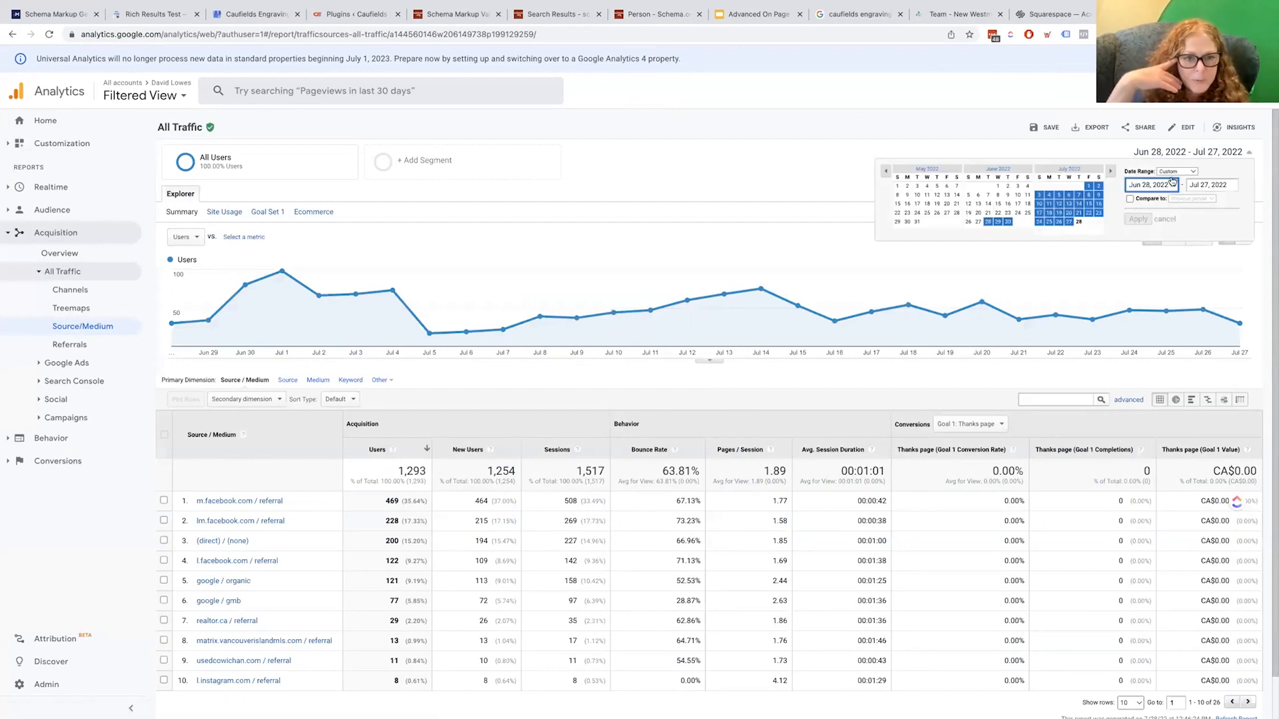
click(1171, 186)
key(BackSpace)
text(1)
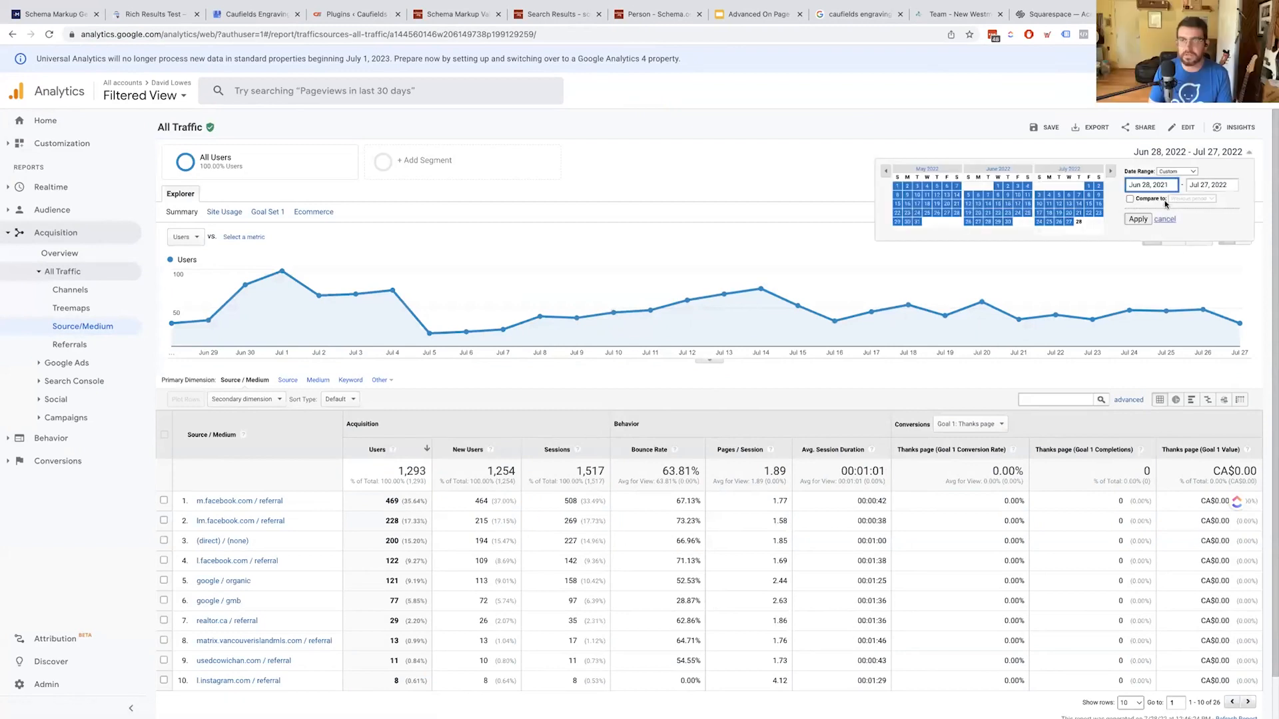
click(1135, 221)
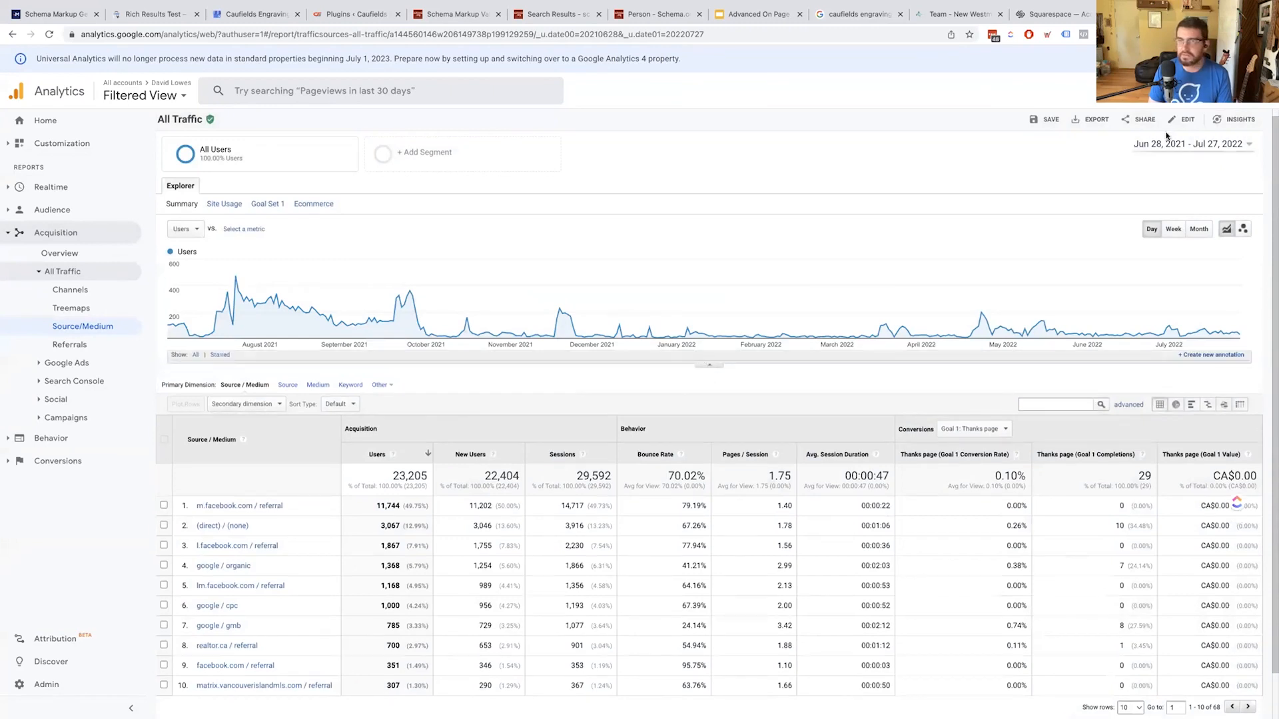
click(1174, 143)
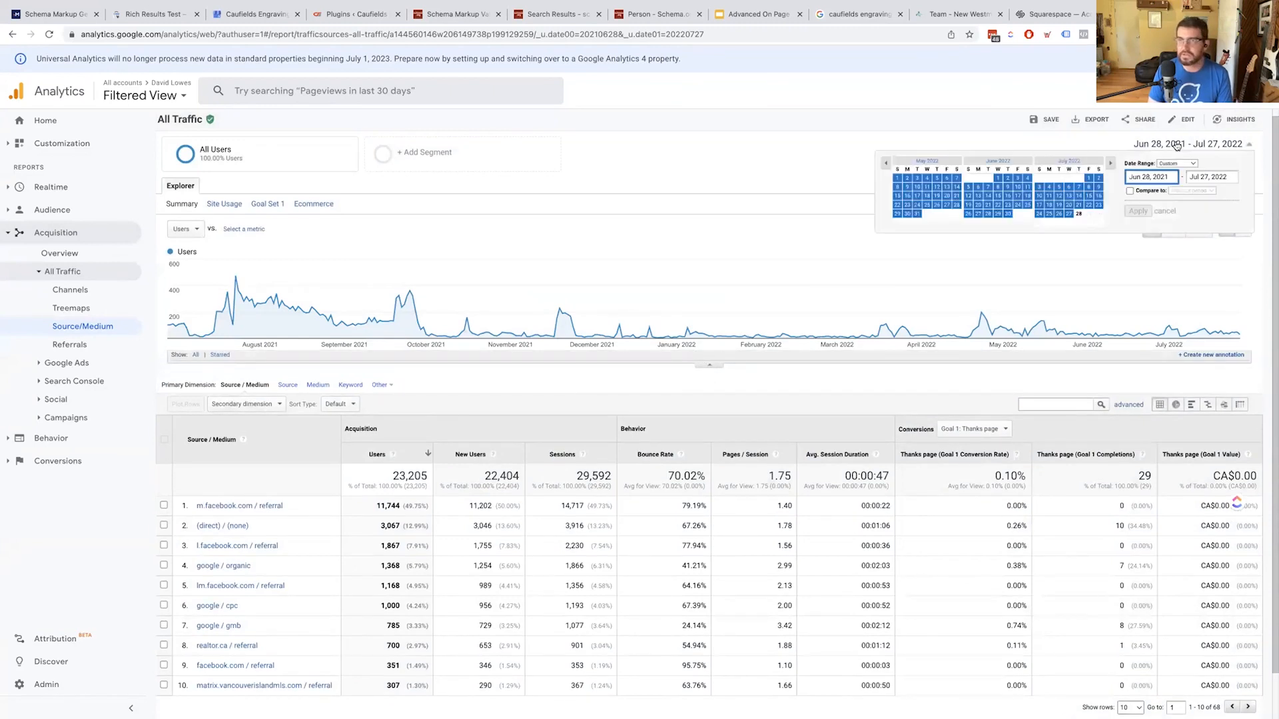
click(1168, 181)
key(BackSpace)
text(0)
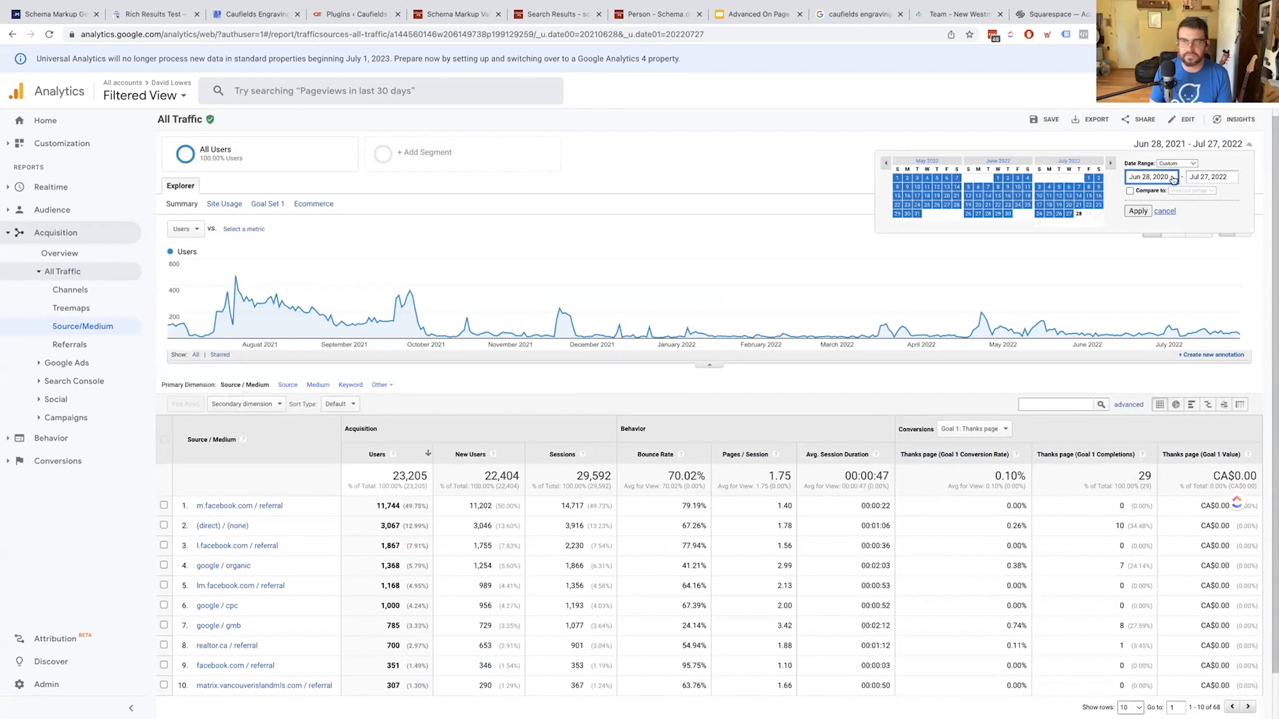
click(1138, 211)
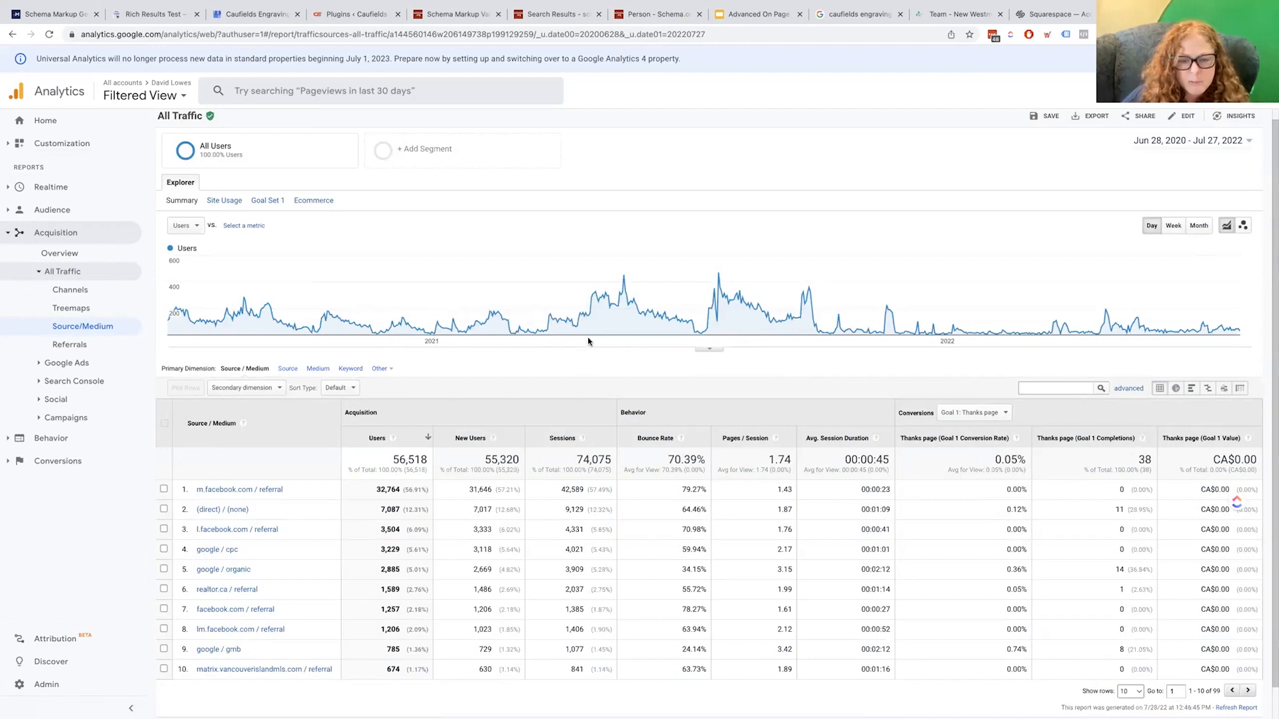
Search the view chooser for 'seymour' and pick Master View [Exclude SDM IP Address]
click(143, 95)
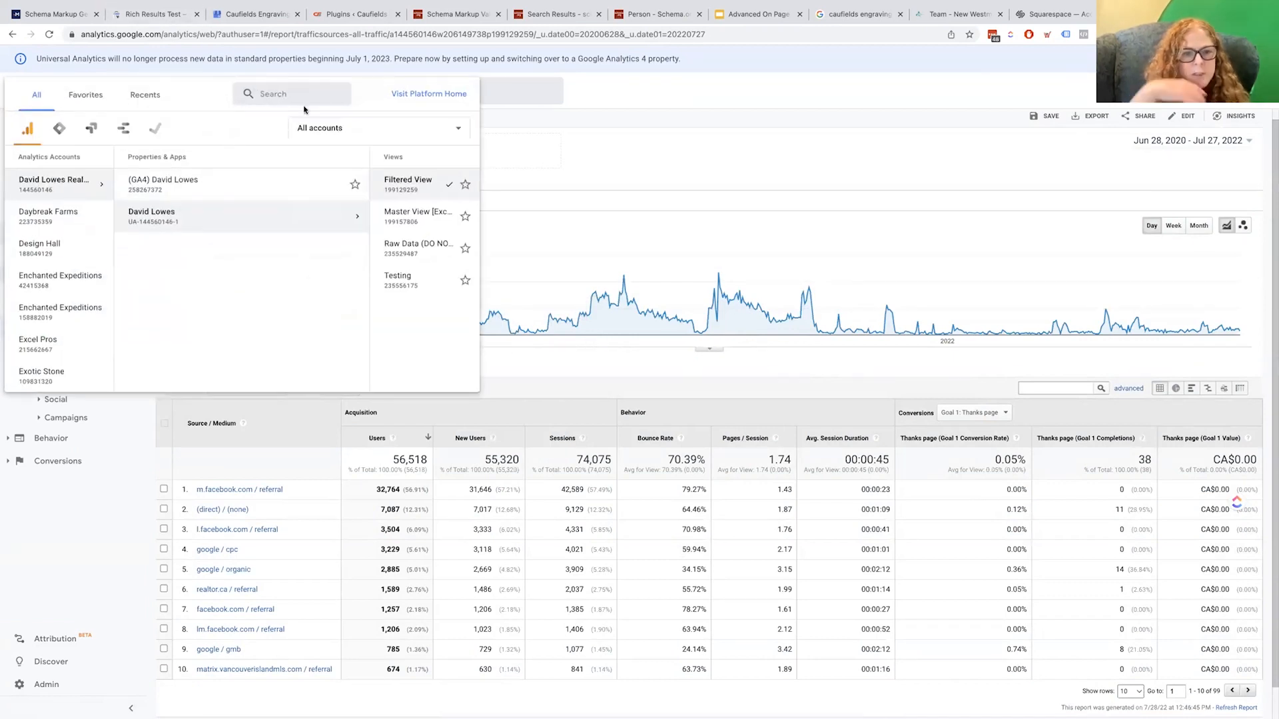
click(300, 94)
text(sey)
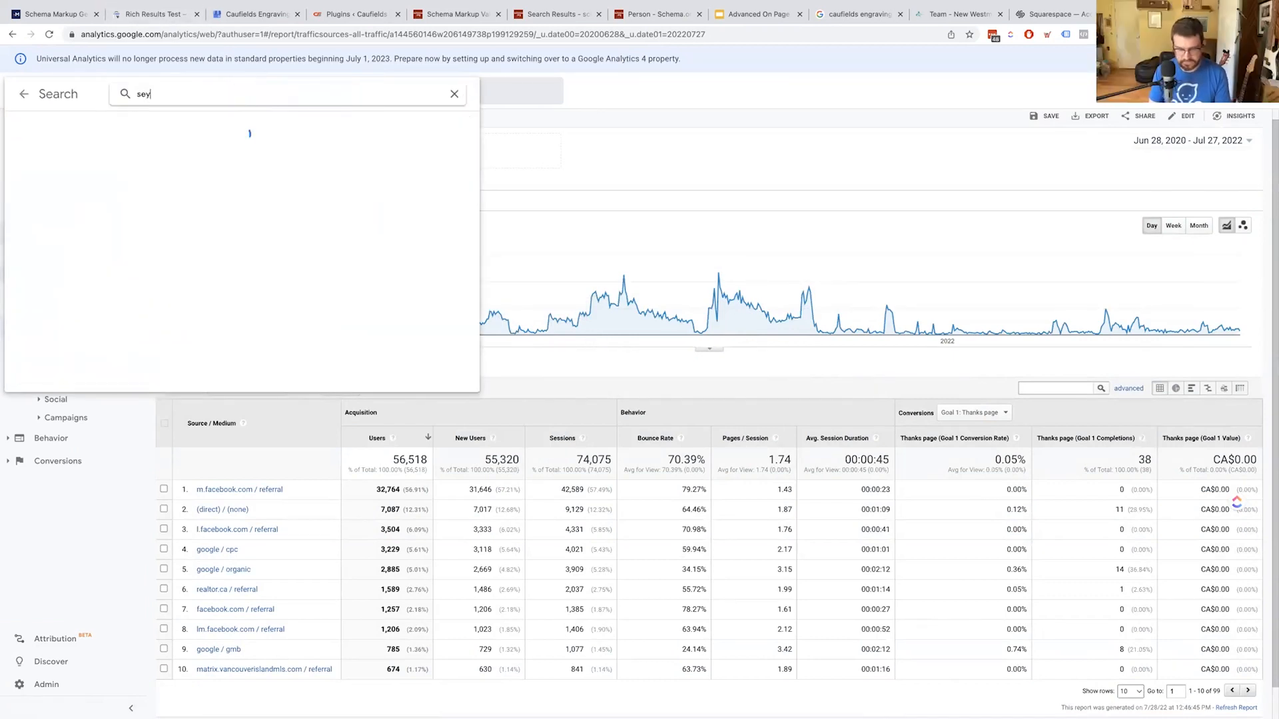
text(mour)
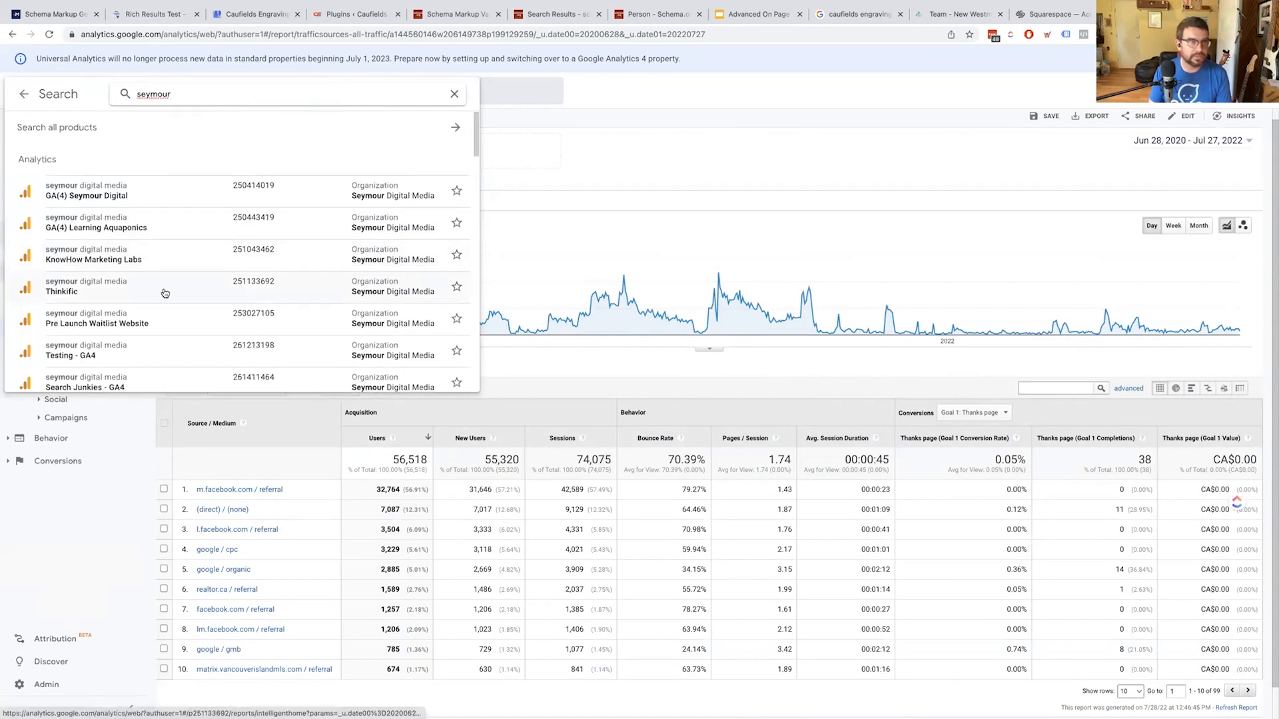
scroll(166, 286, down, 5)
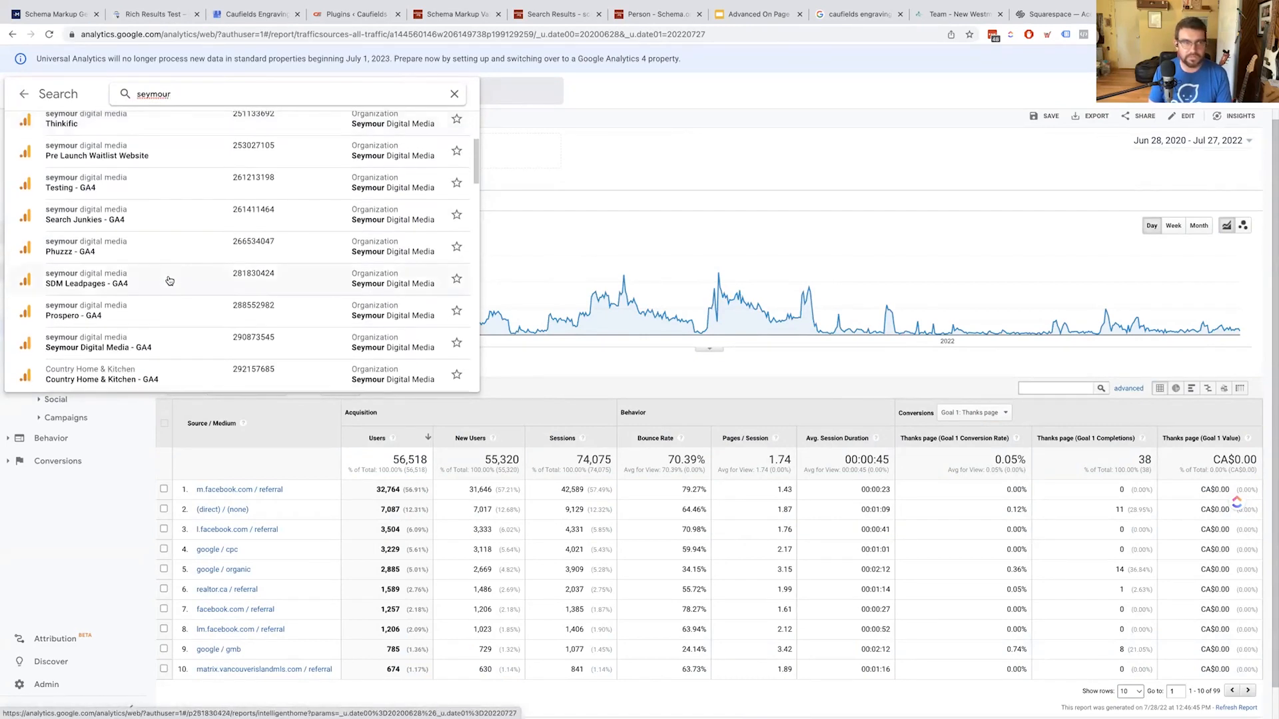
scroll(160, 283, down, 4)
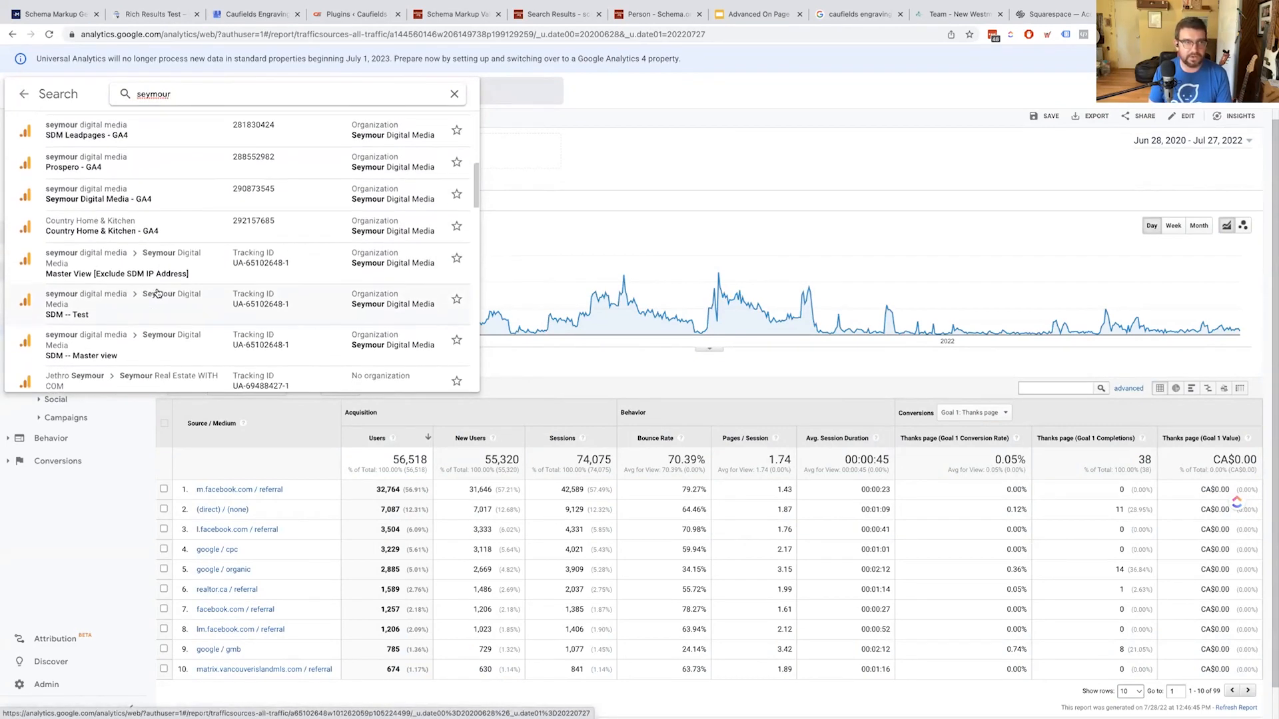
click(156, 274)
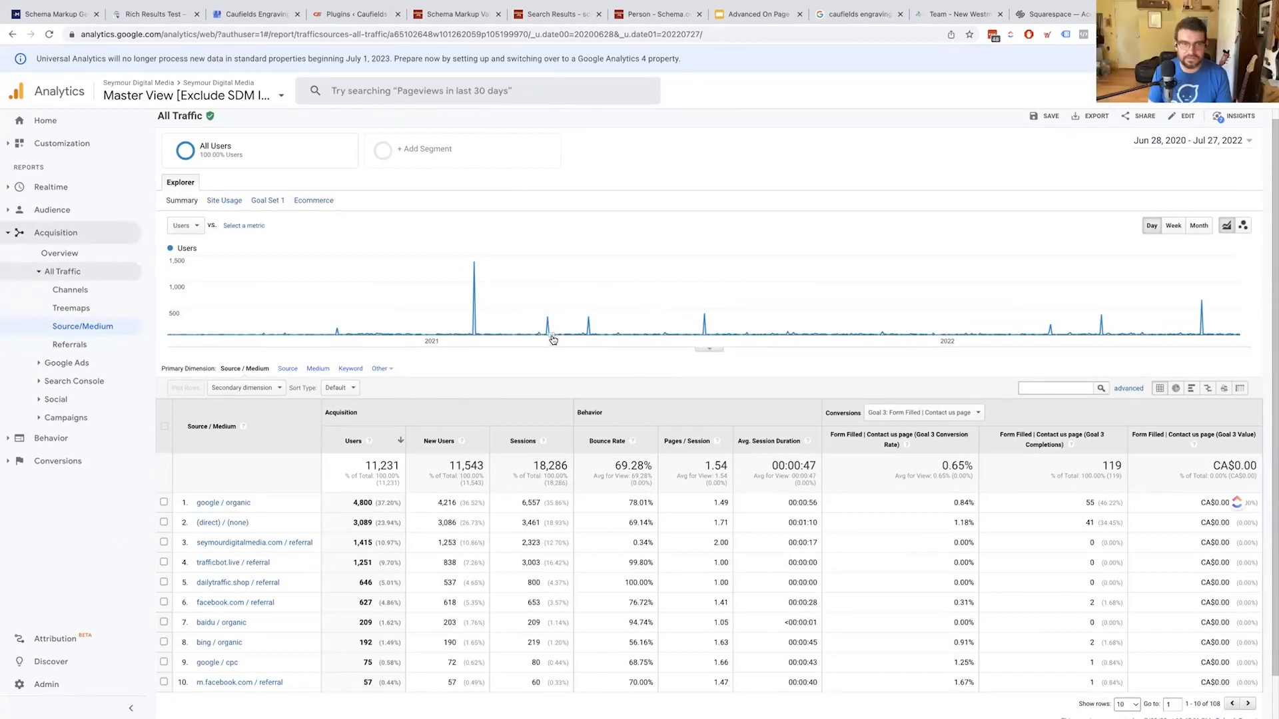
Zoom the page in, toggle the chart annotations, and start a new annotation on the users chart
click(708, 349)
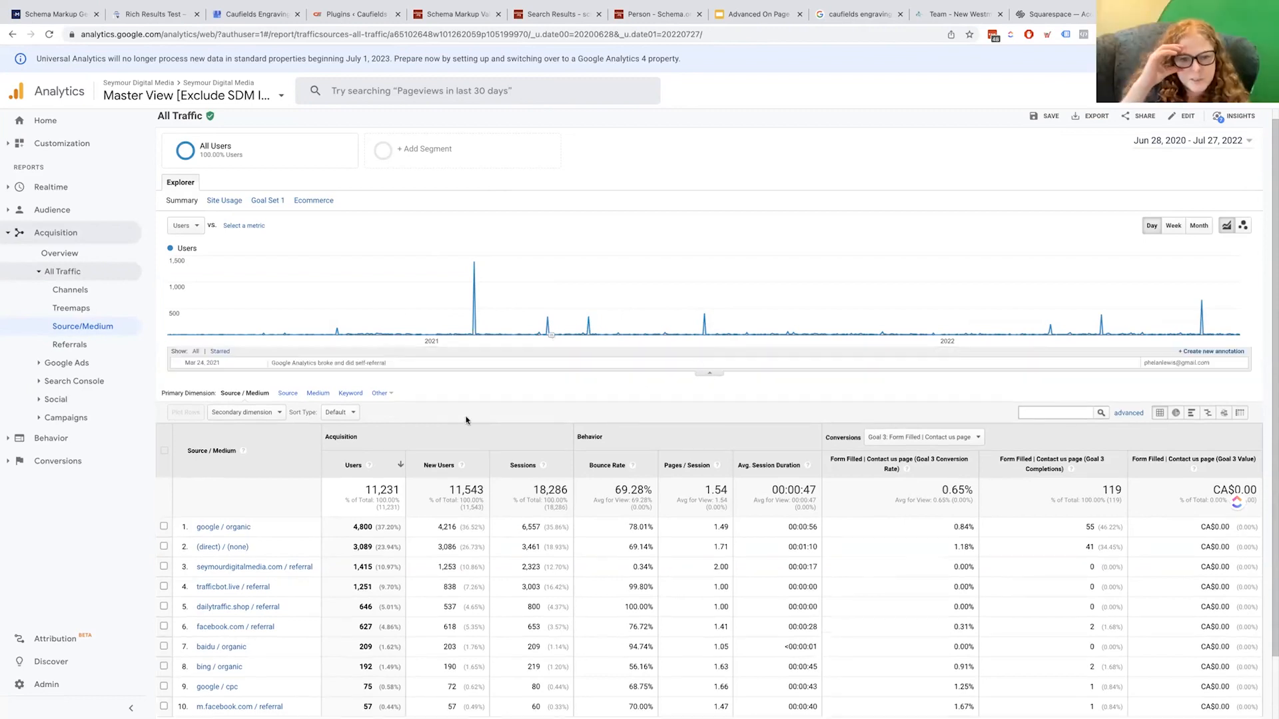
key(ctrl+plus)
key(ctrl+plus)
key(ctrl+plus)
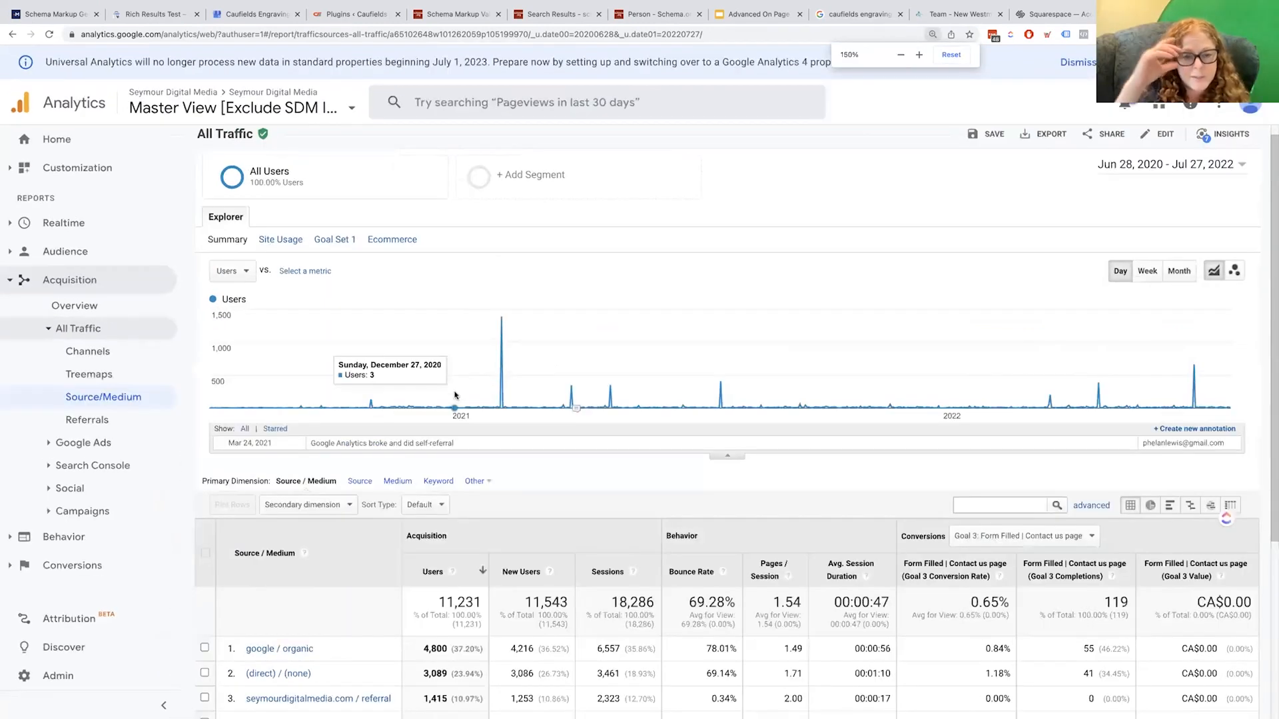
key(ctrl+plus)
scroll(537, 397, down, 2)
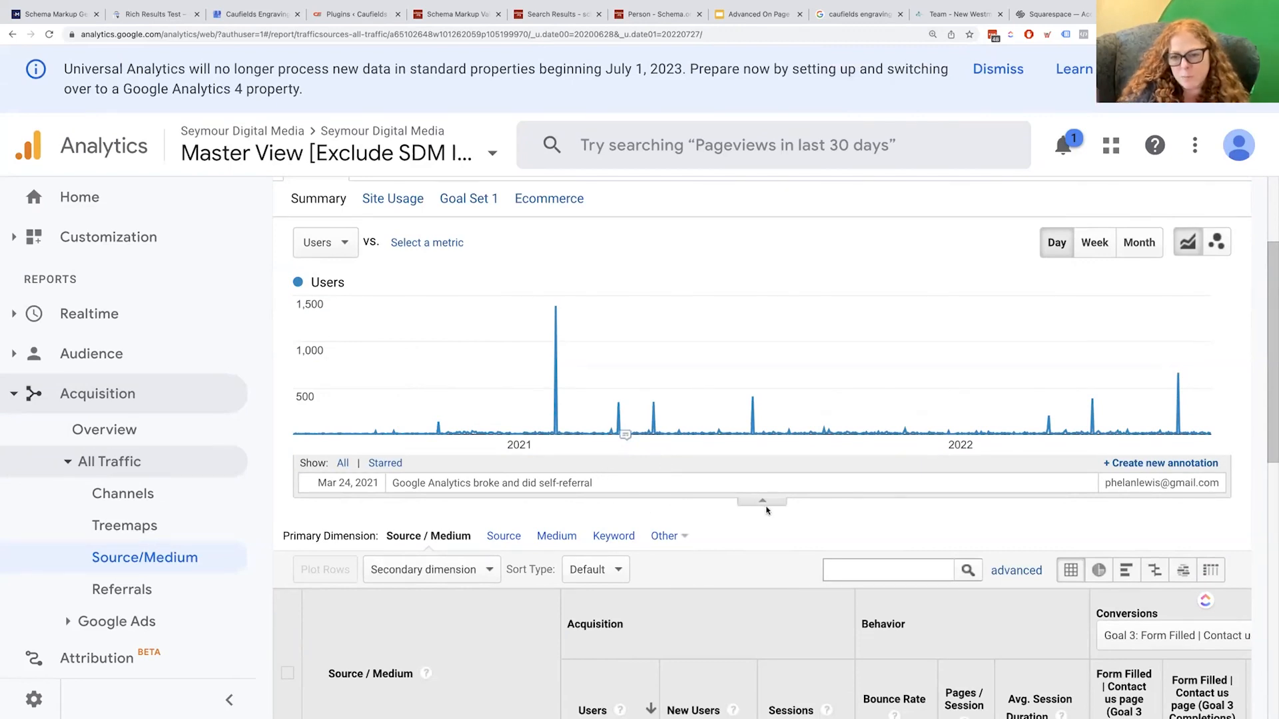
click(766, 502)
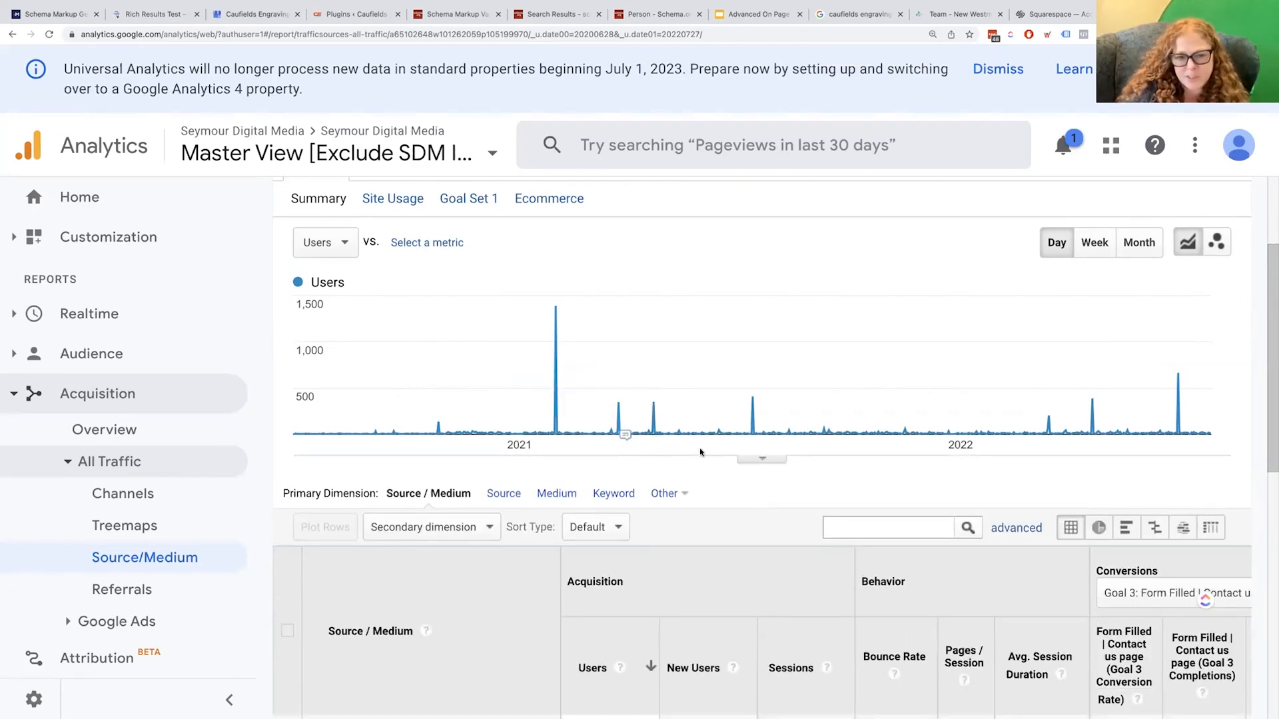
click(774, 461)
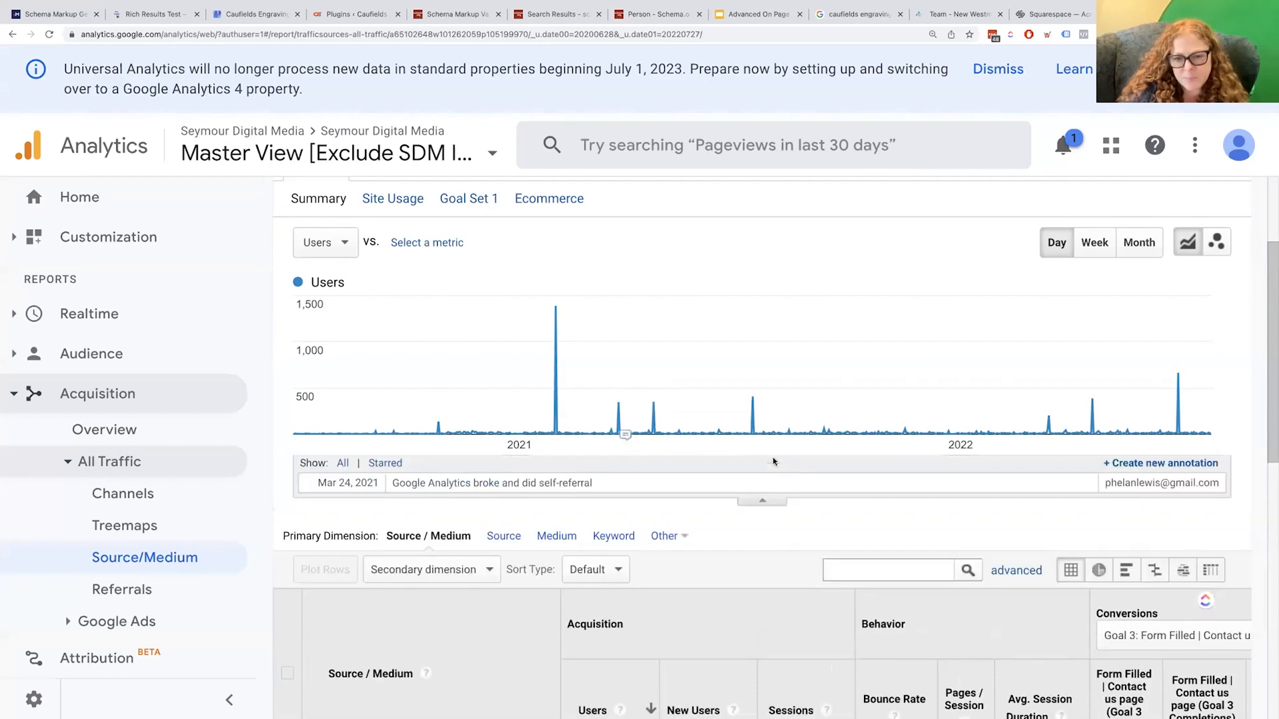
click(1152, 465)
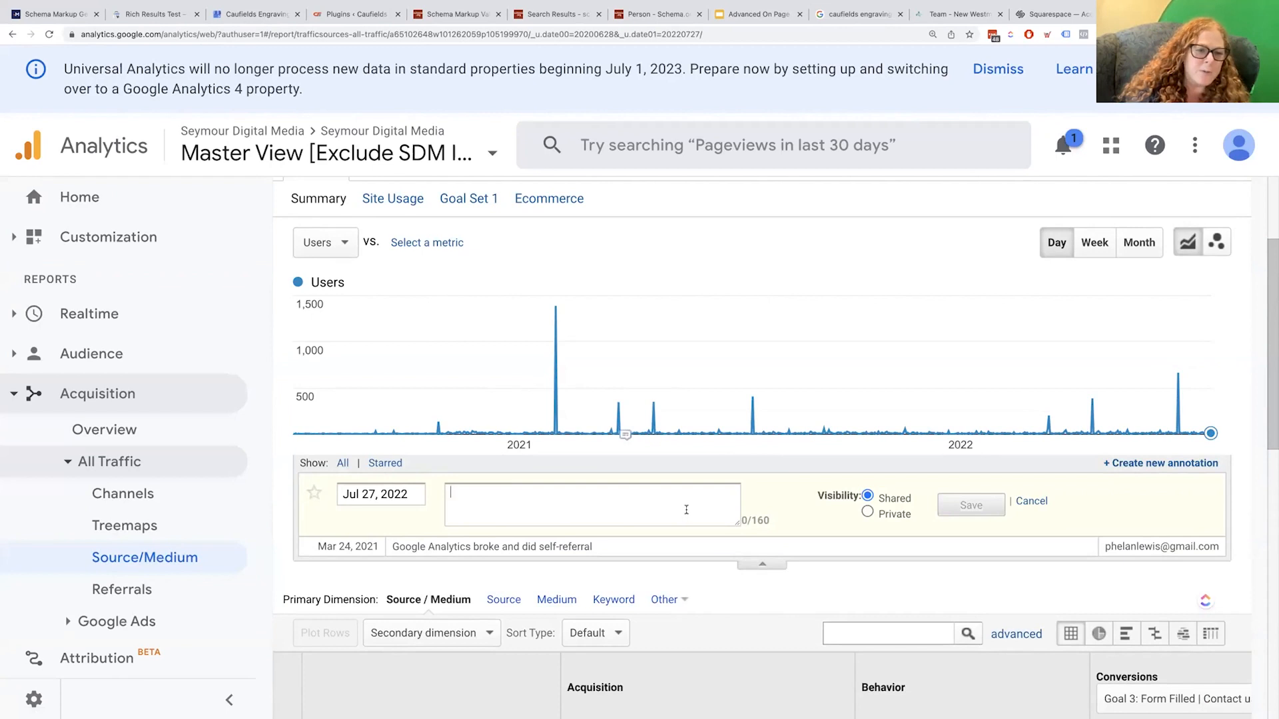
Scroll down the report and go to the account's Admin settings
scroll(685, 512, down, 1)
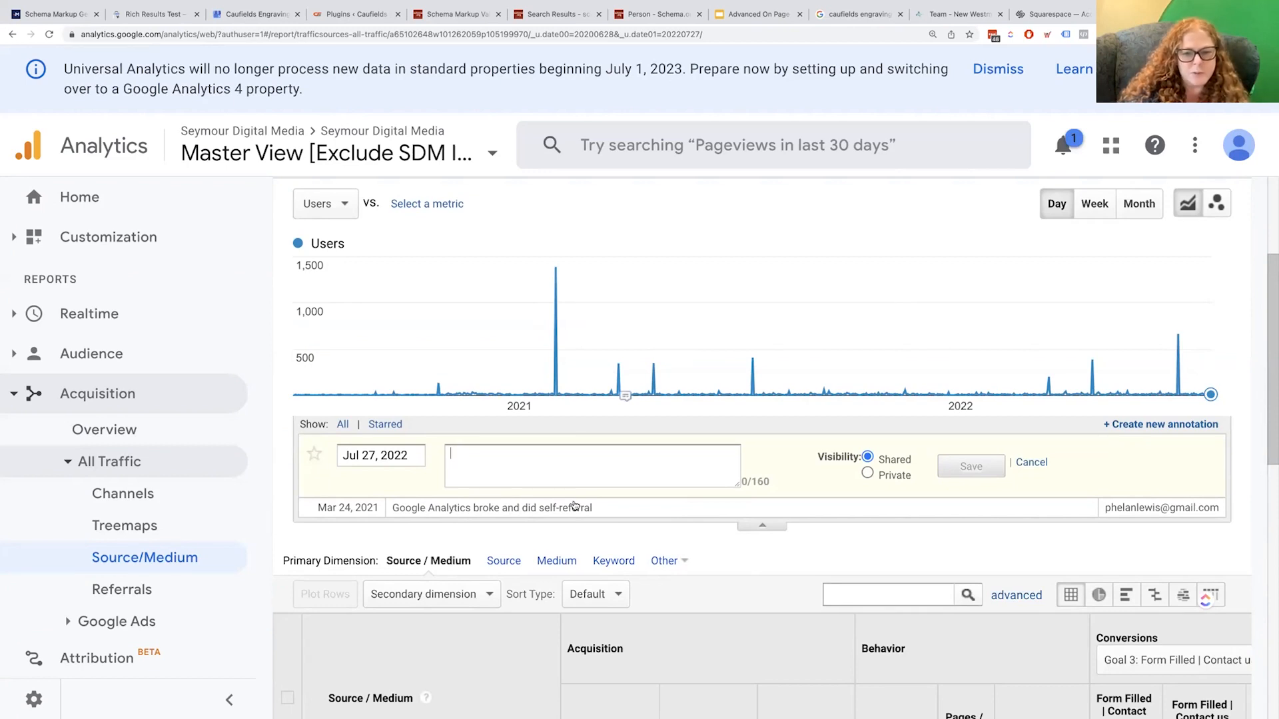
scroll(634, 296, down, 1)
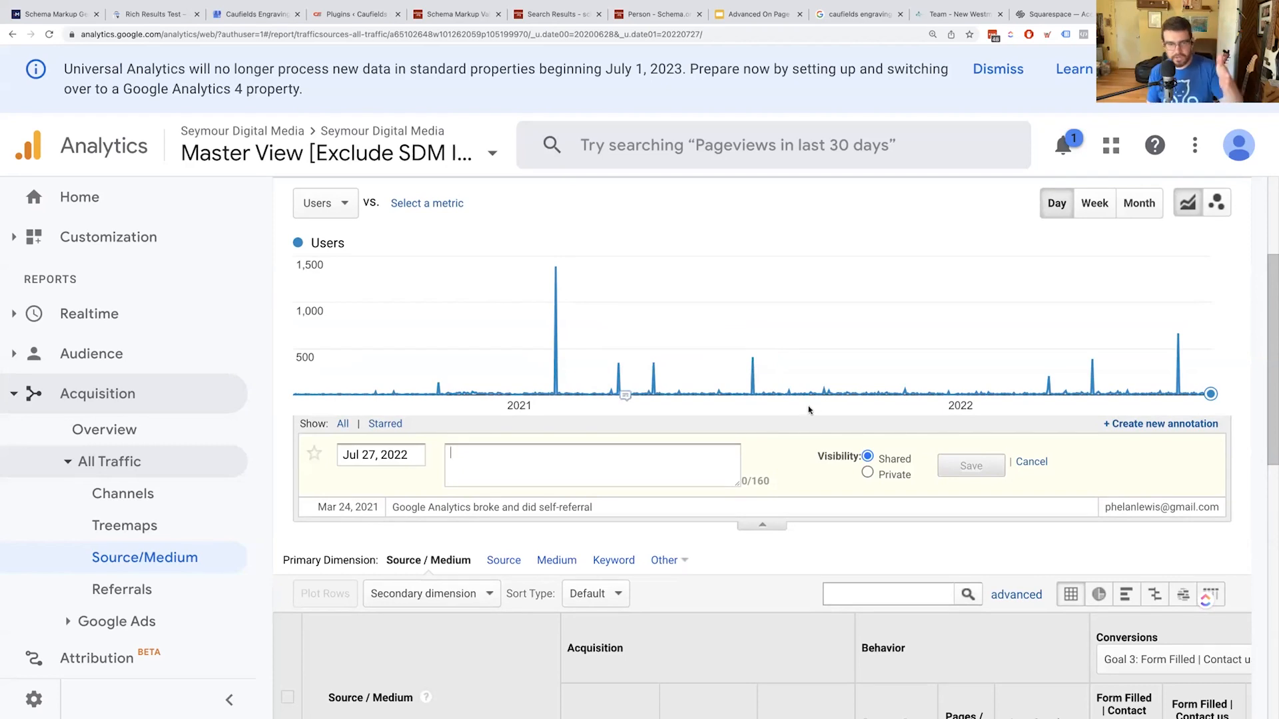
scroll(810, 410, down, 1)
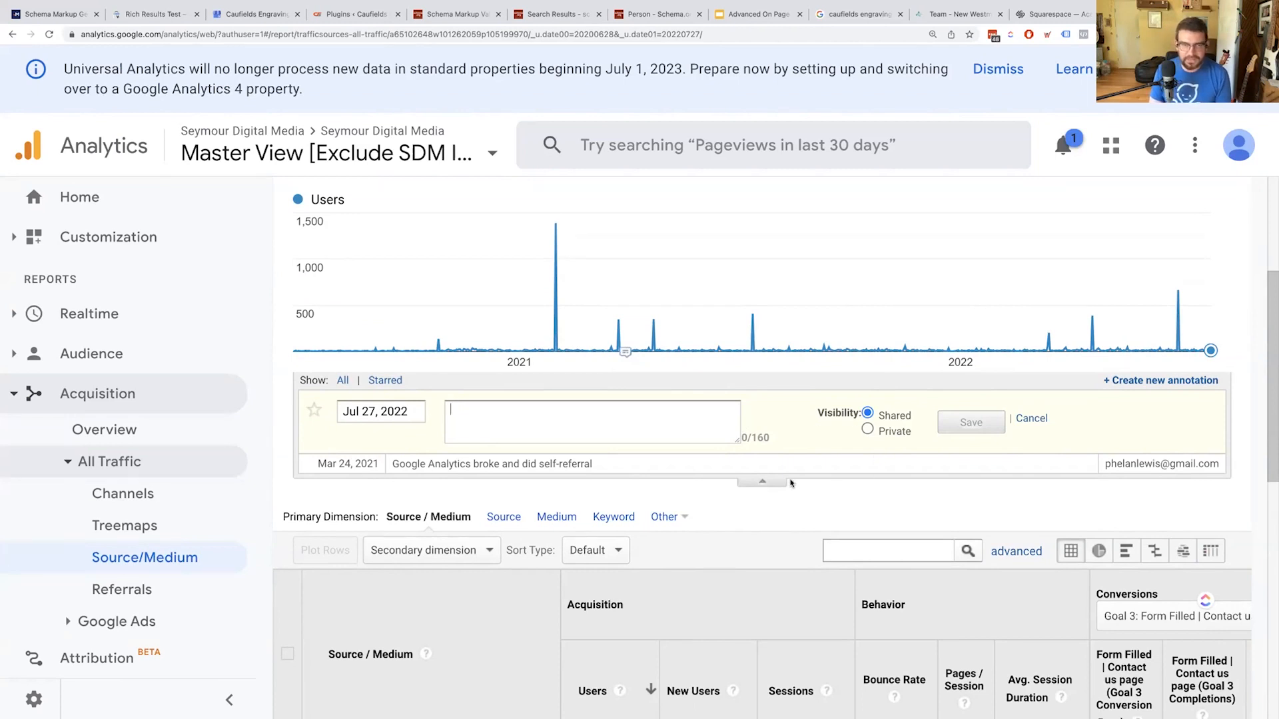
click(764, 483)
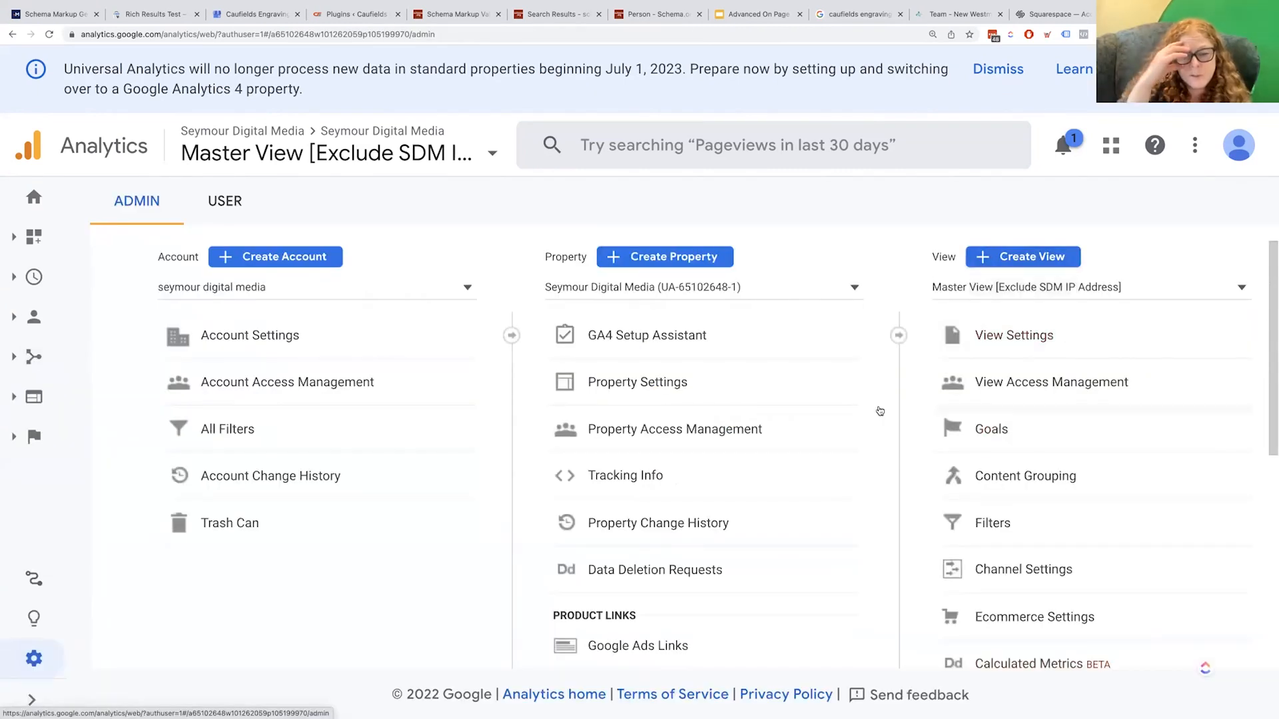
Review the saved annotations in Admin, return to the admin overview, and reset zoom to 100%
scroll(1136, 448, down, 3)
scroll(1132, 450, down, 2)
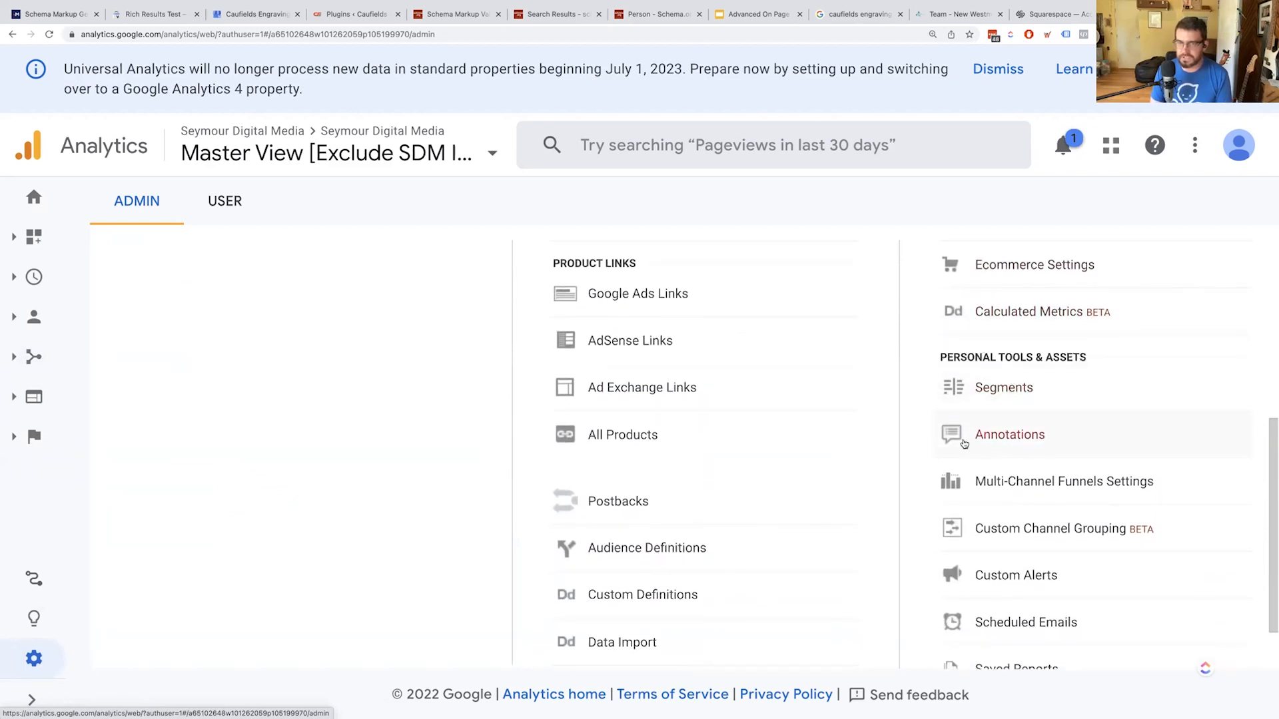
click(983, 443)
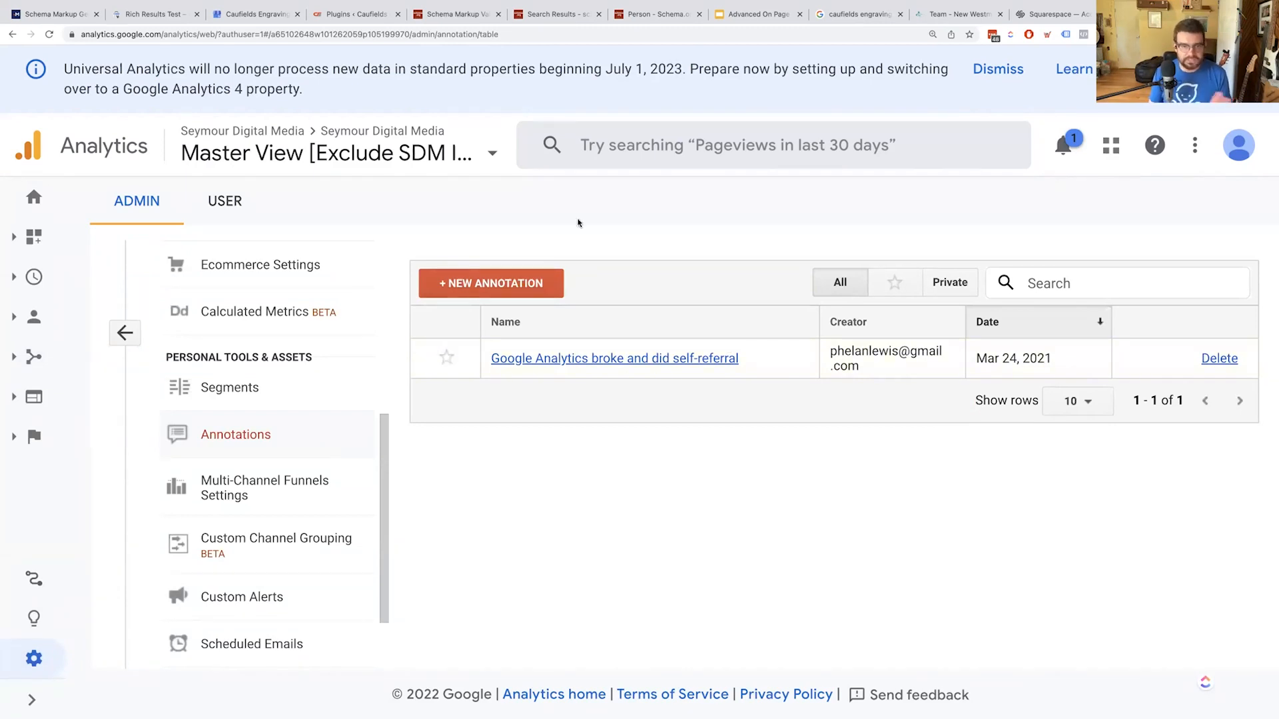
click(126, 333)
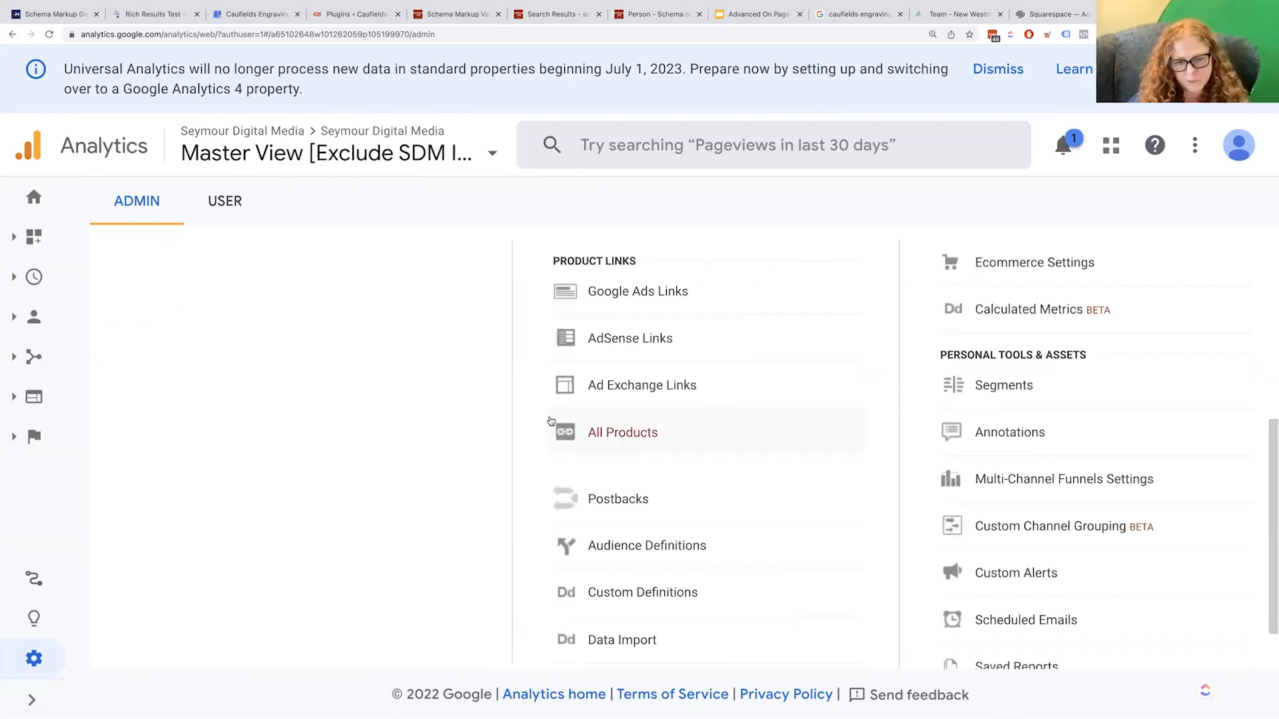
key(ctrl+minus)
key(ctrl+minus)
key(ctrl+minus)
key(ctrl+minus)
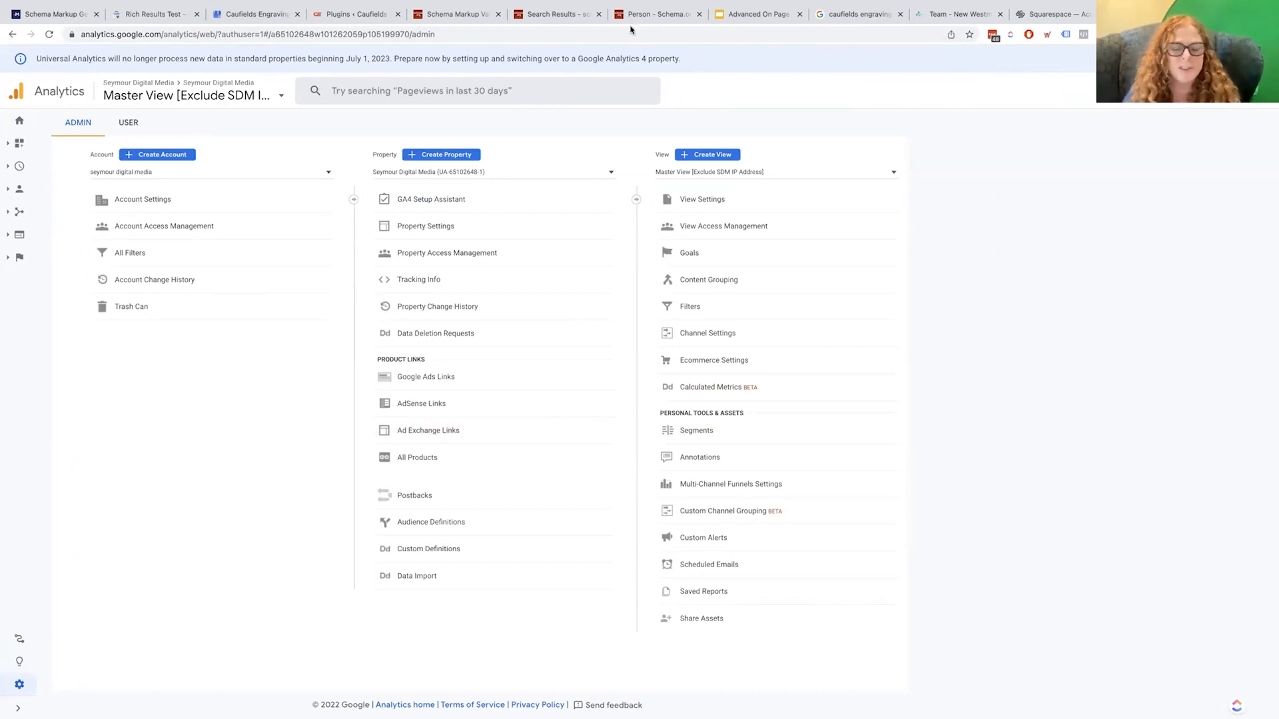
Close the three extra search and engraving tabs and switch to the Schema.org Person page
click(599, 14)
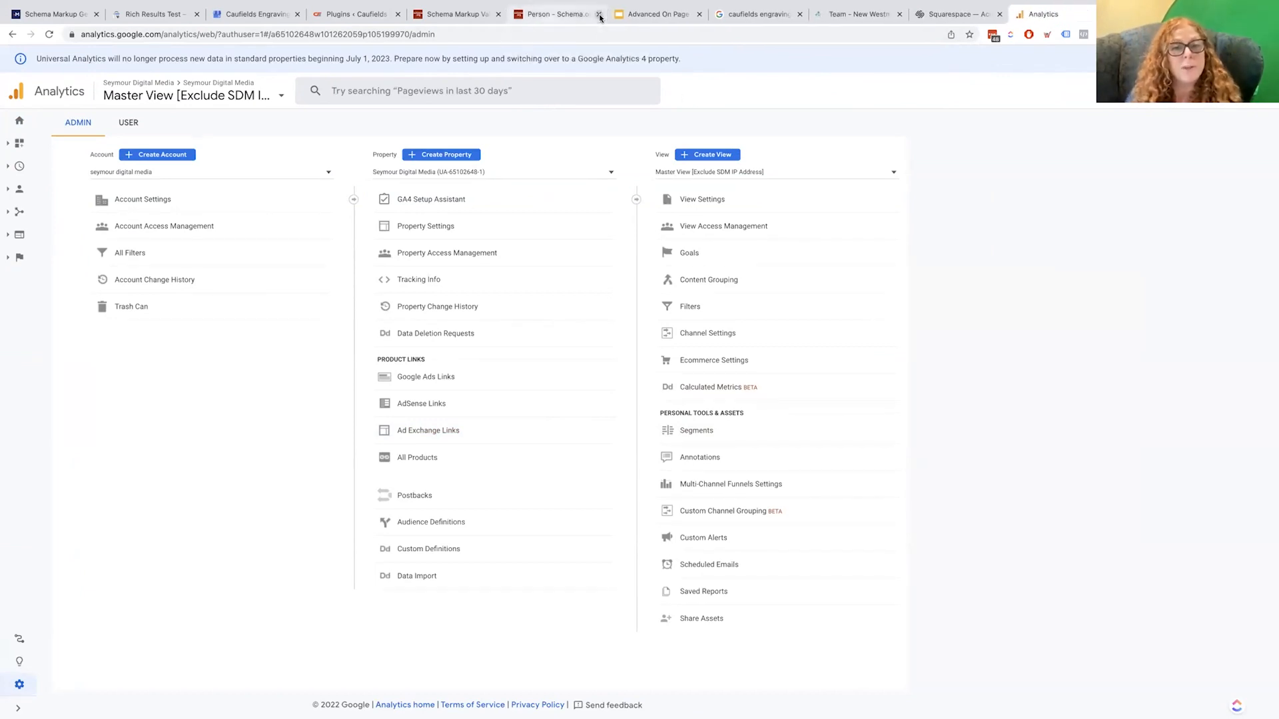
click(699, 14)
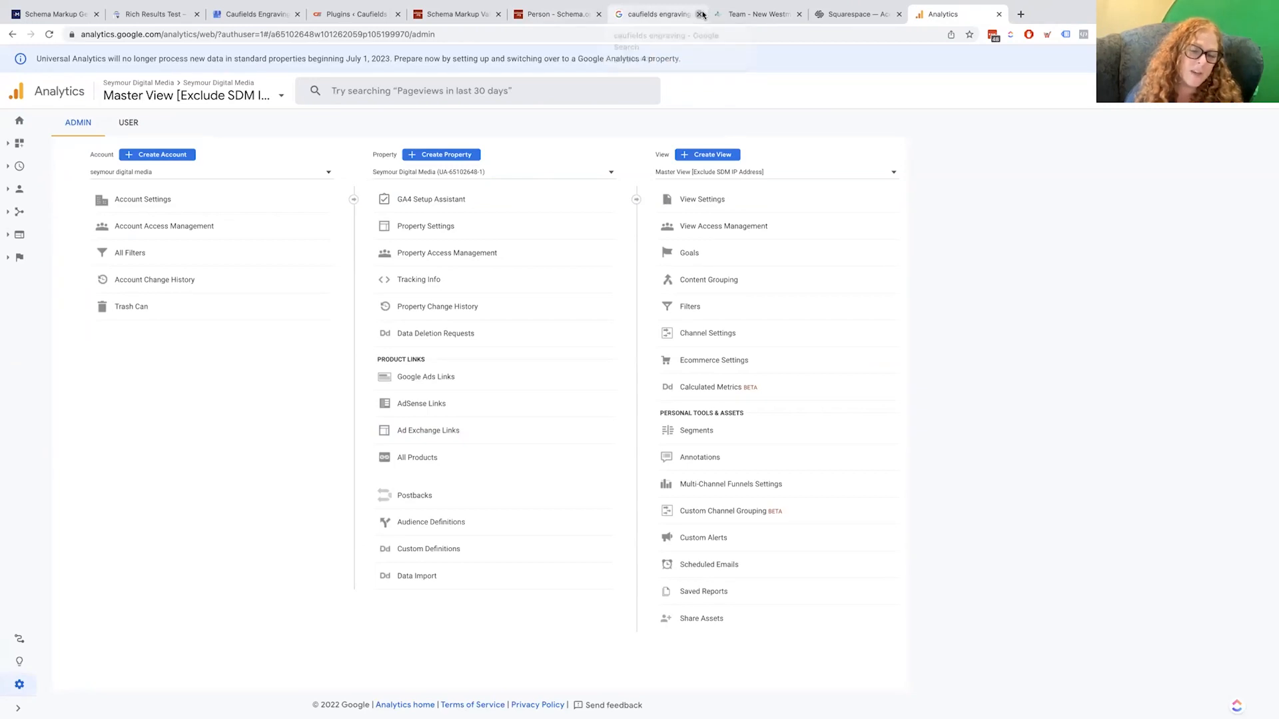
click(701, 14)
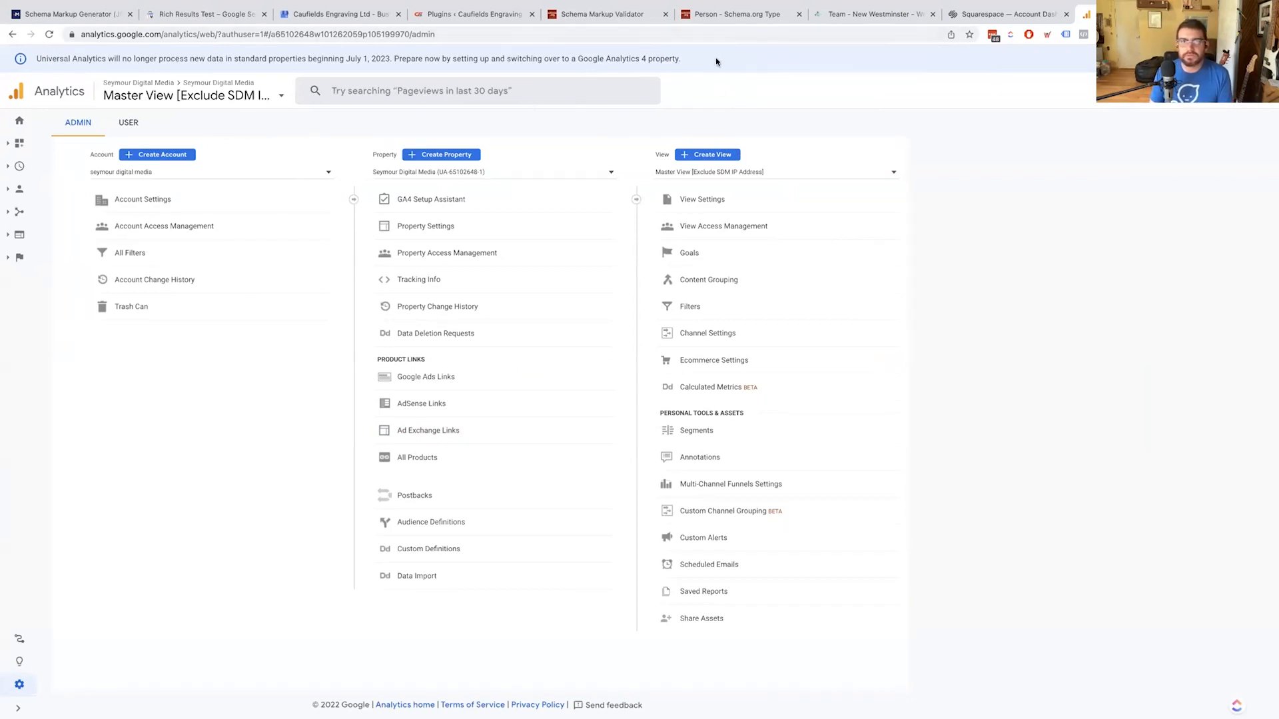
click(710, 15)
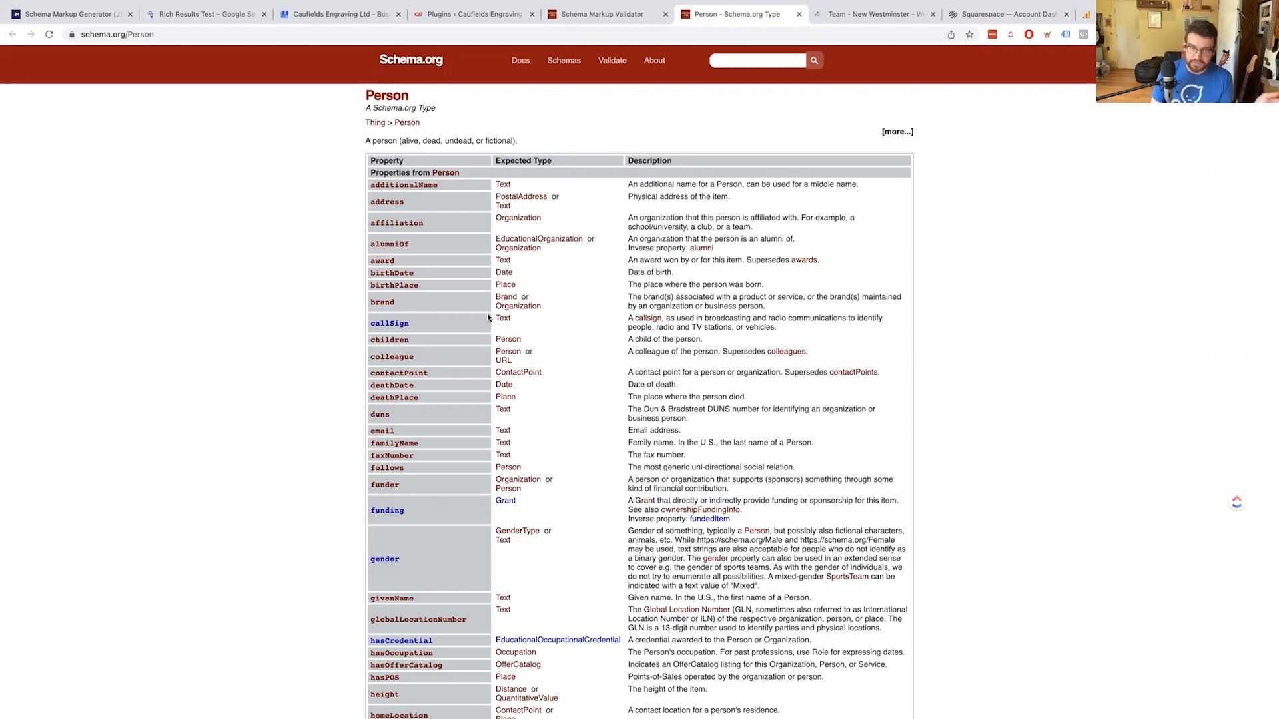
Search the Person property table for 'found' to locate founder and founders (expecting Organization)
scroll(496, 317, down, 1)
scroll(496, 317, down, 3)
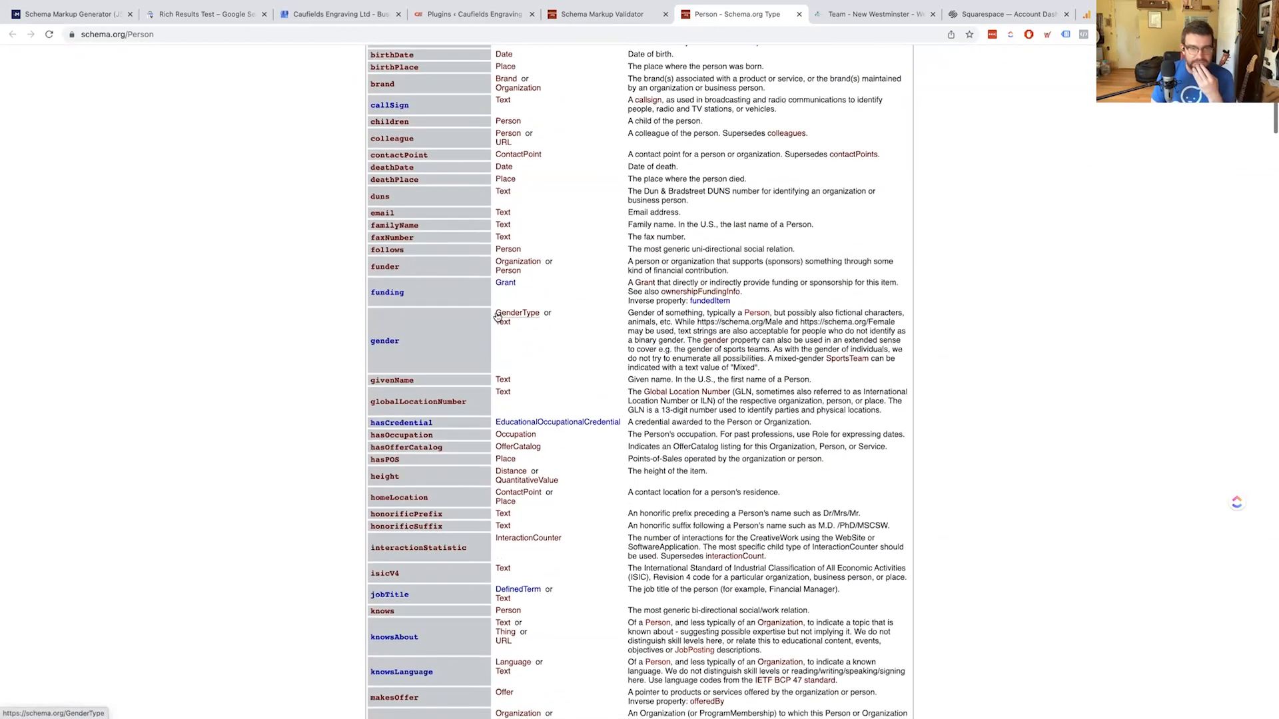
scroll(443, 514, down, 6)
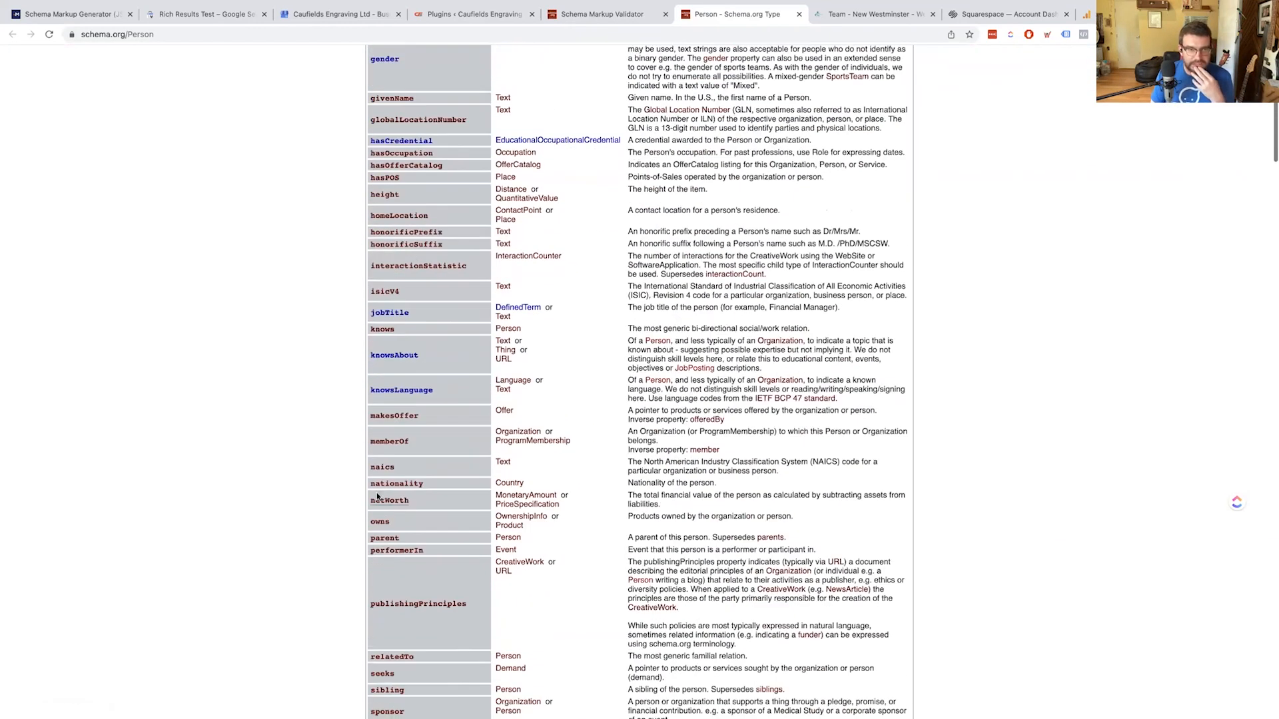
key(ctrl+f)
text(found)
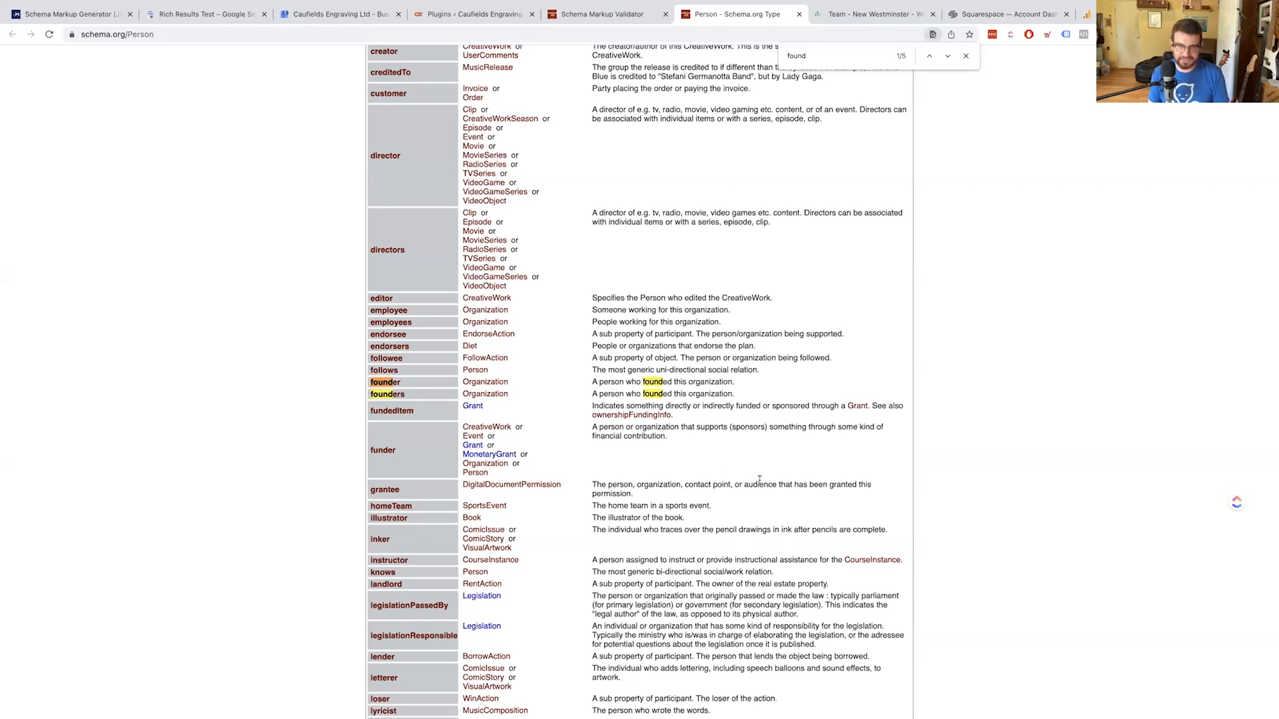
scroll(771, 448, up, 1)
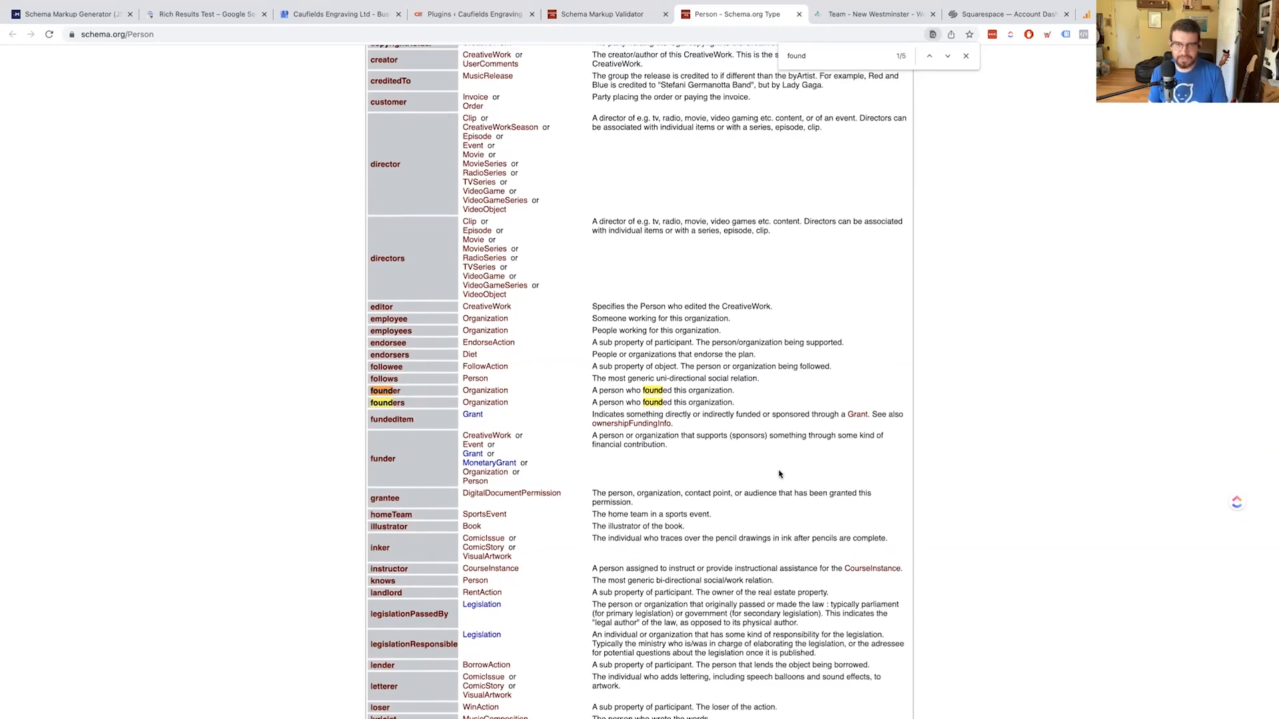
key(Escape)
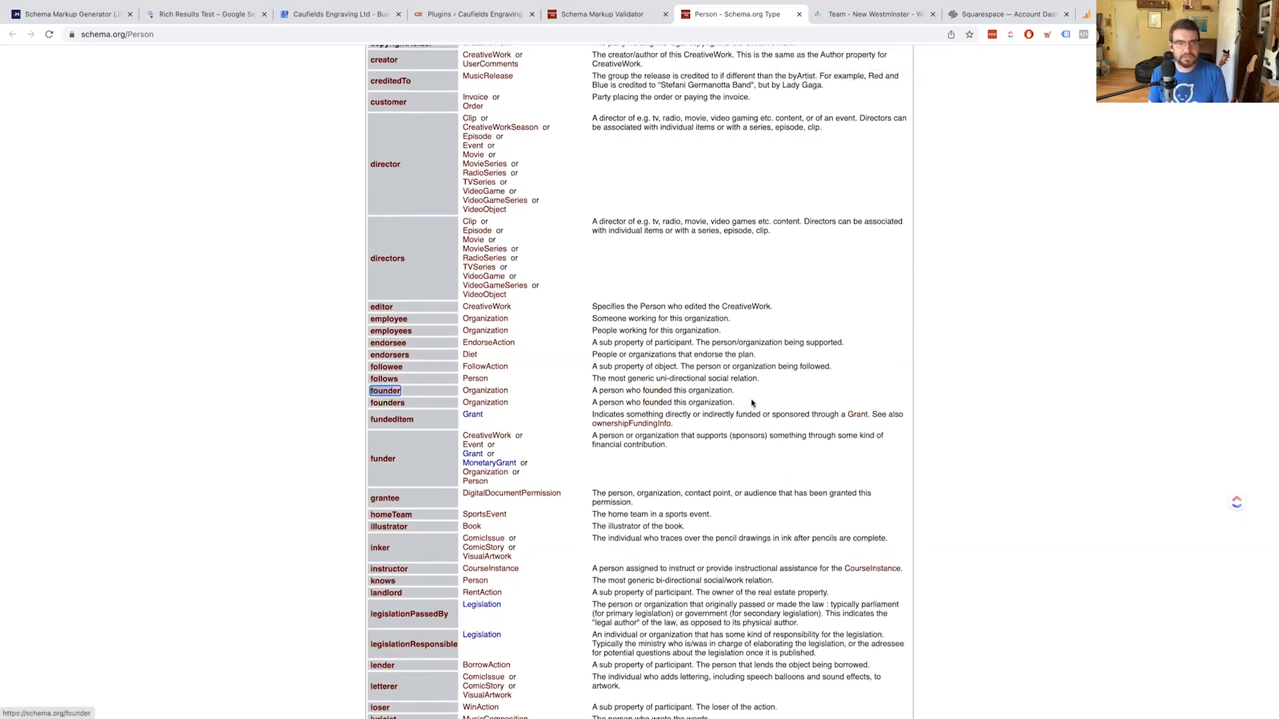
Close the Schema.org reference and massage college team page tabs
key(super+w)
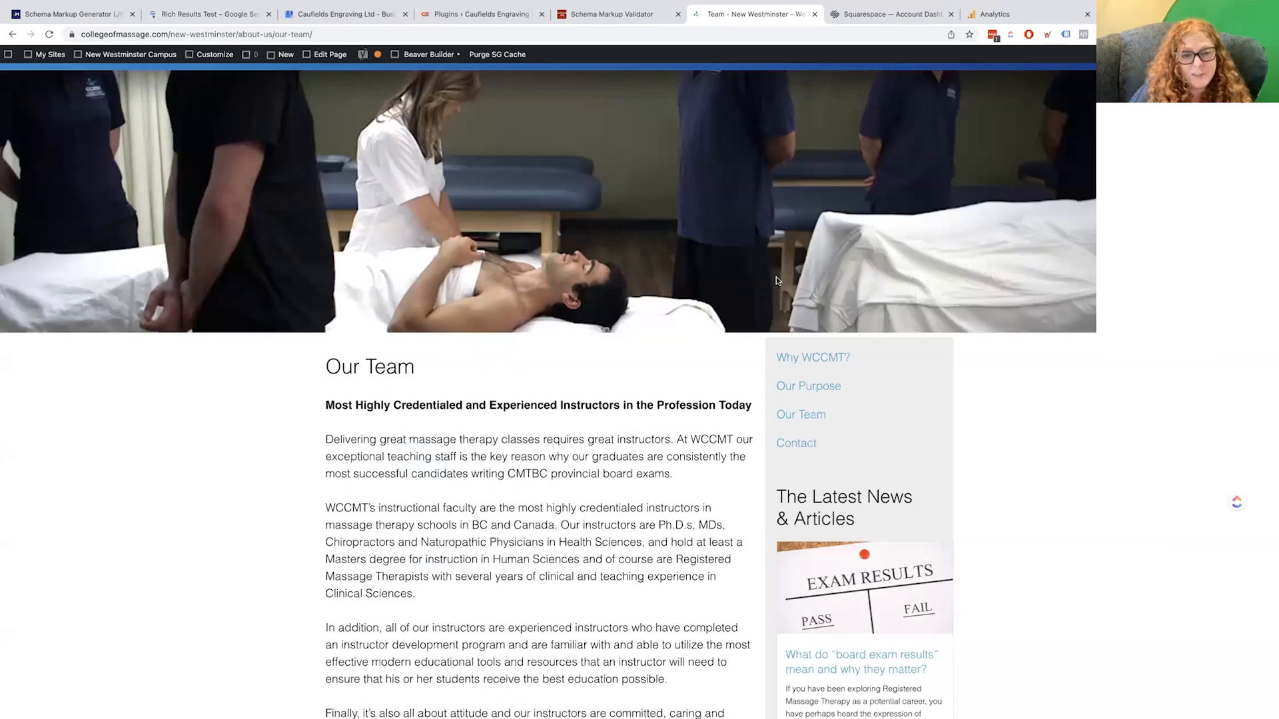
key(super+w)
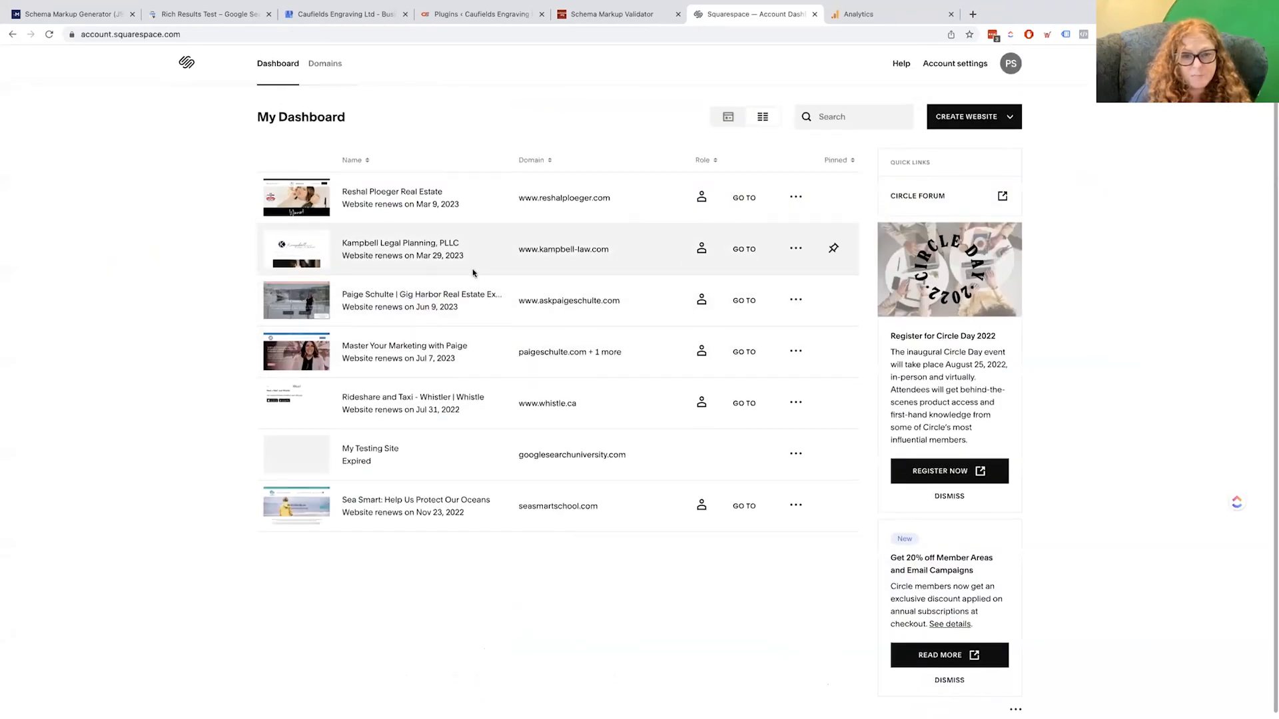
scroll(475, 273, down, 1)
scroll(508, 276, up, 1)
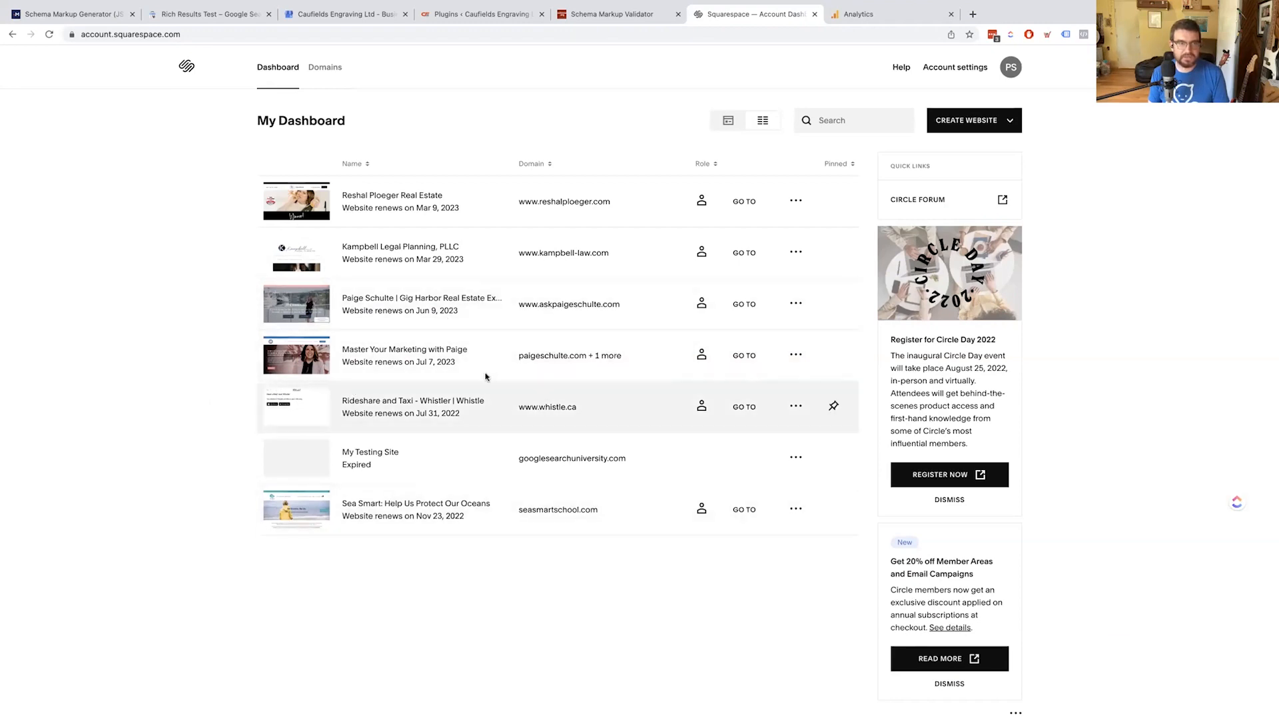
Open the Gig Harbor real estate site's Settings > Advanced > Code Injection
click(381, 303)
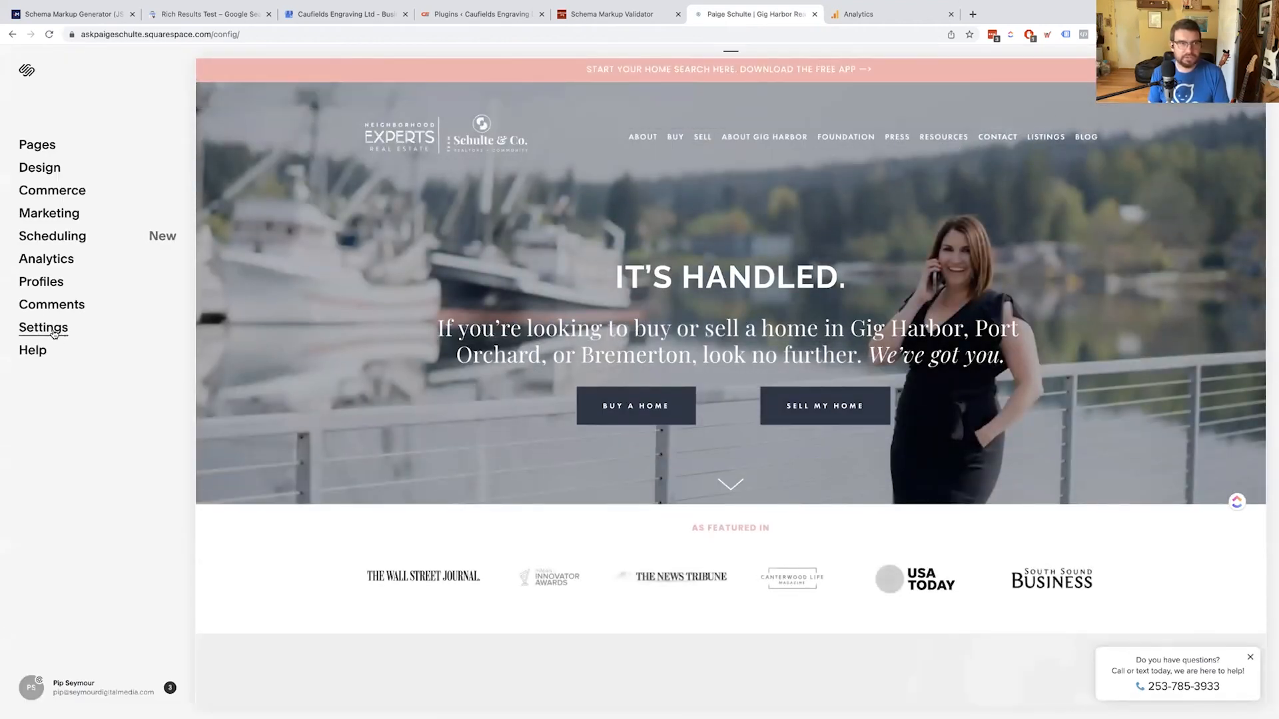
click(53, 332)
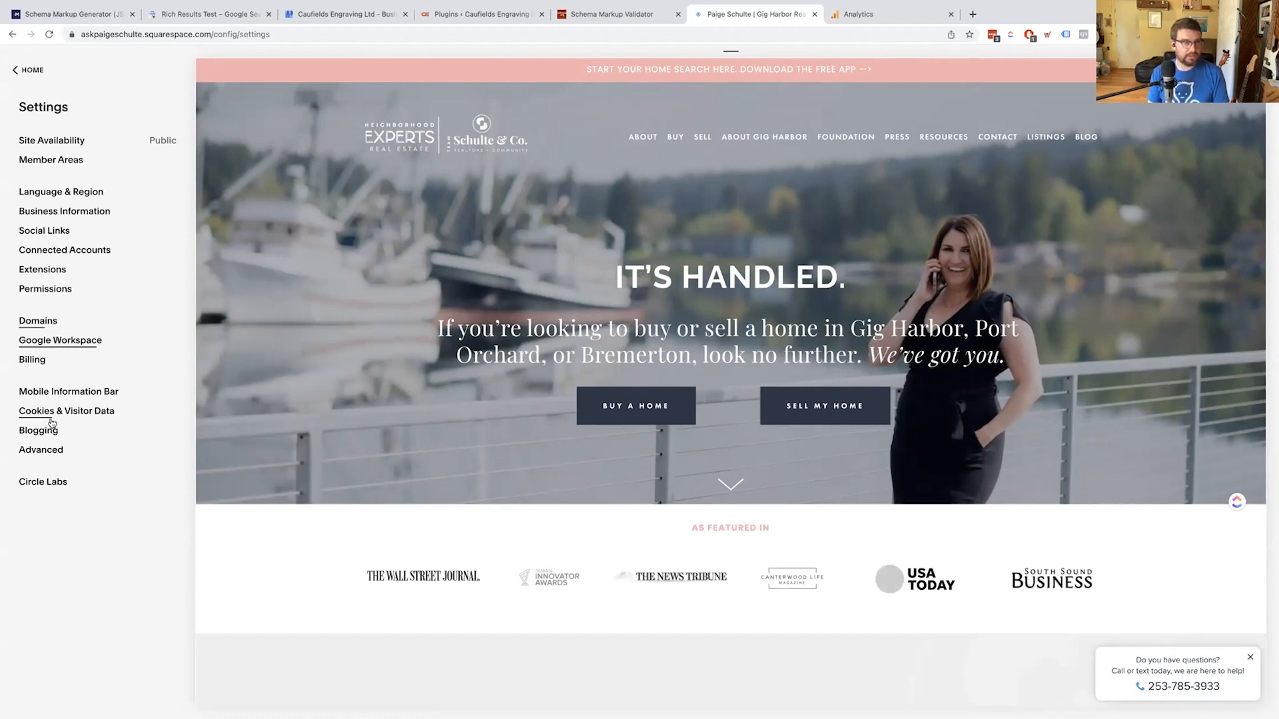
click(41, 452)
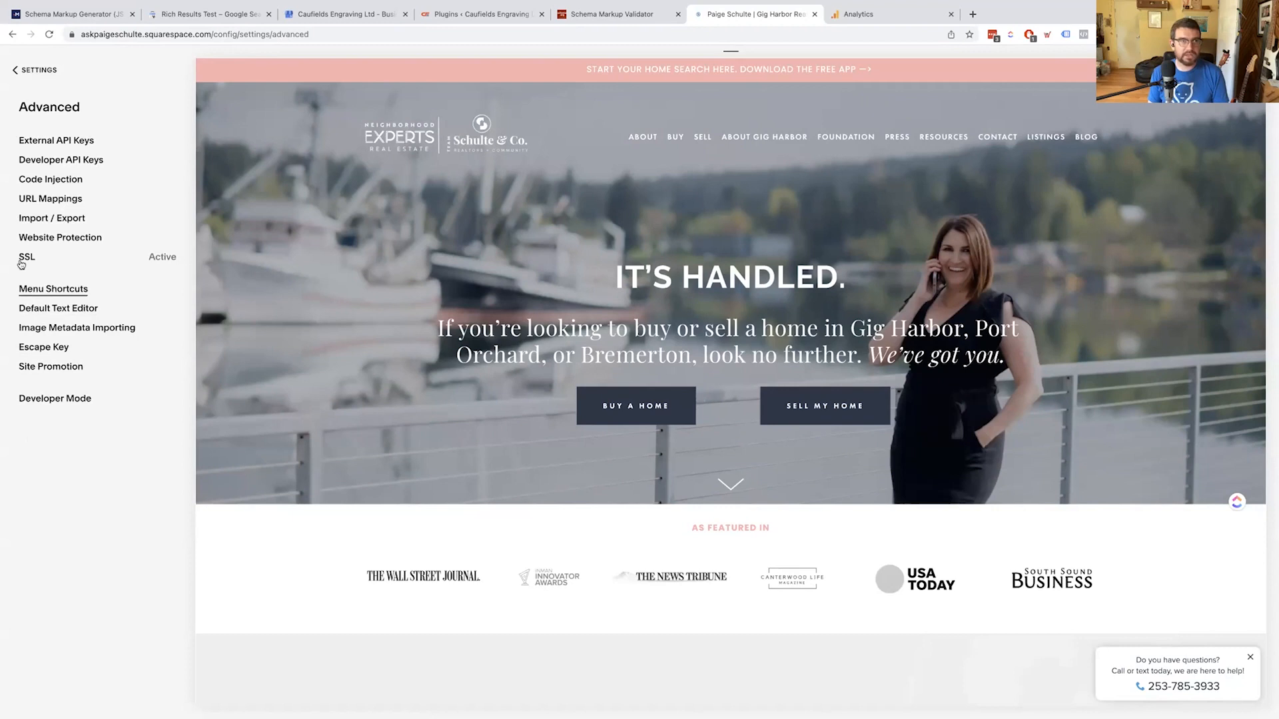
click(60, 180)
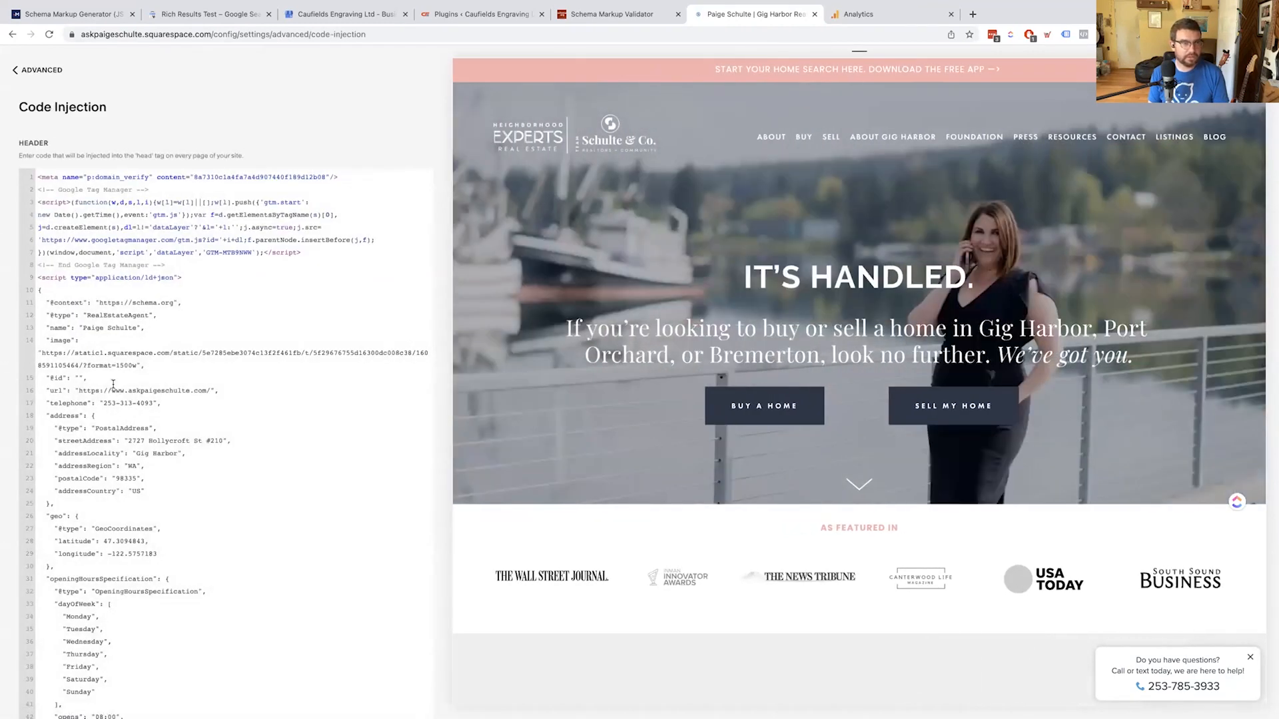
Select and scroll through the RealEstateAgent JSON-LD down to the telephone entry in the header code
drag(41, 291, 188, 388)
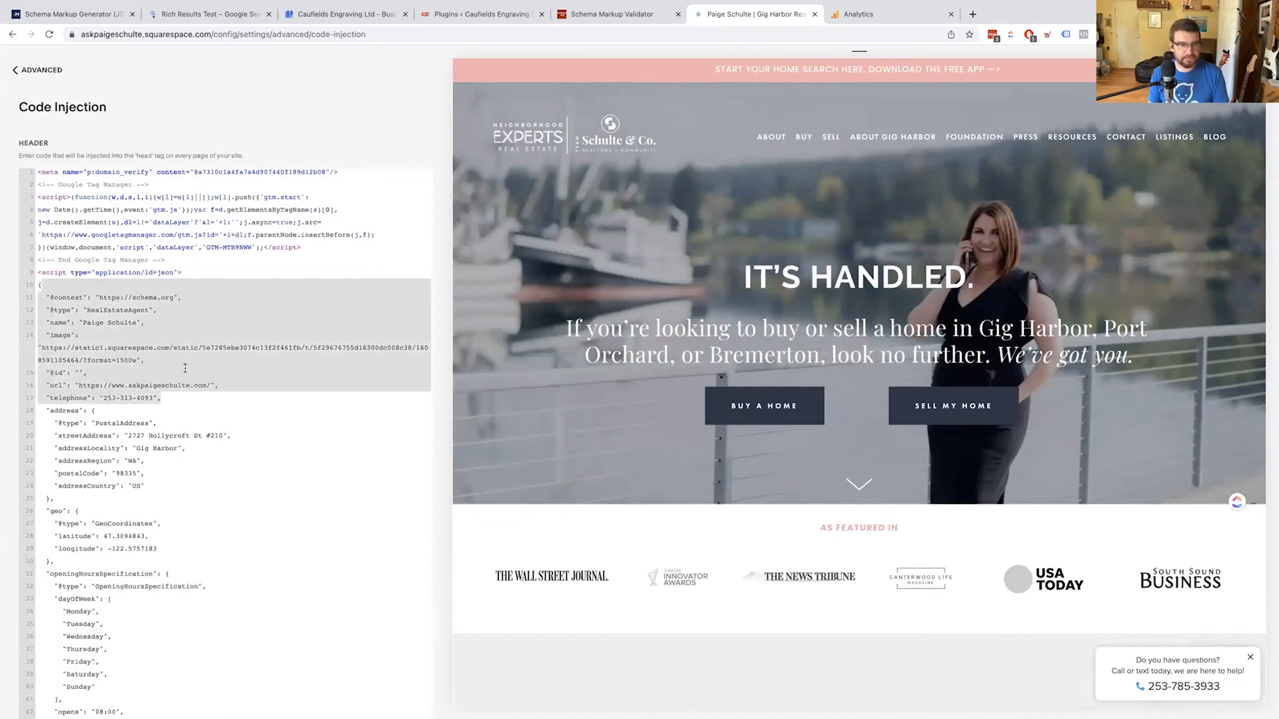
scroll(162, 279, down, 10)
scroll(162, 279, up, 5)
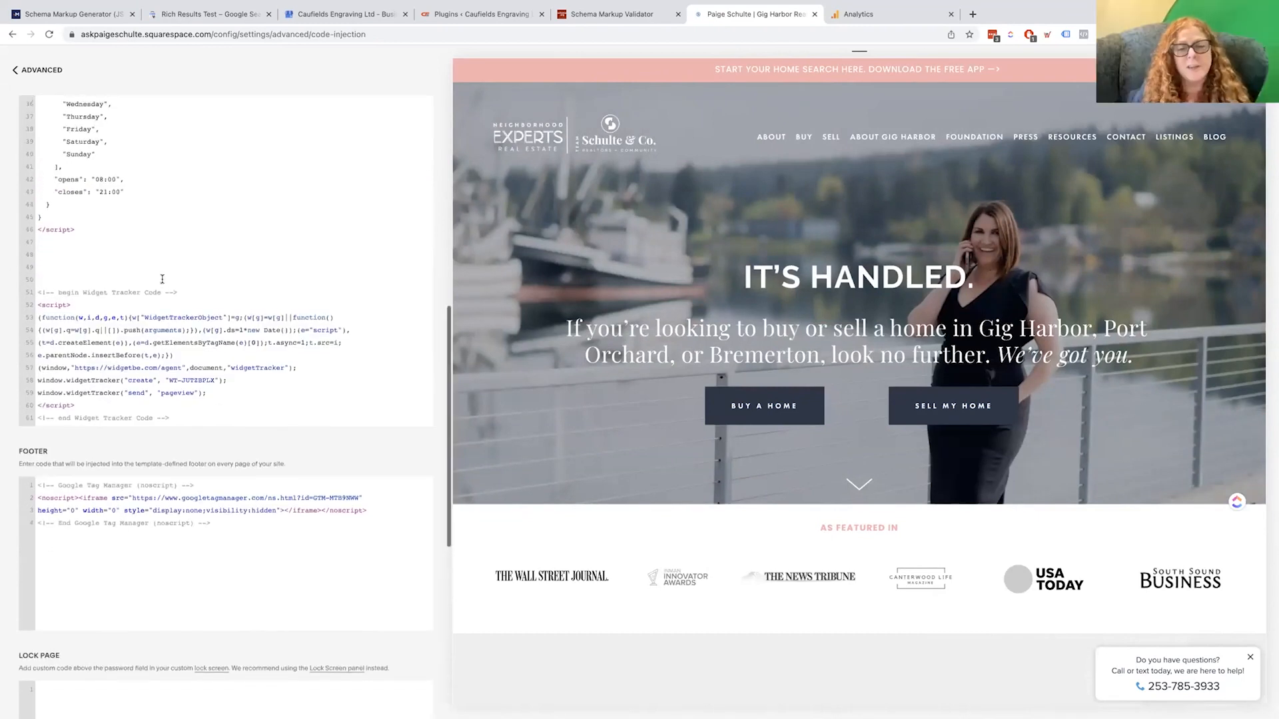
scroll(162, 279, up, 4)
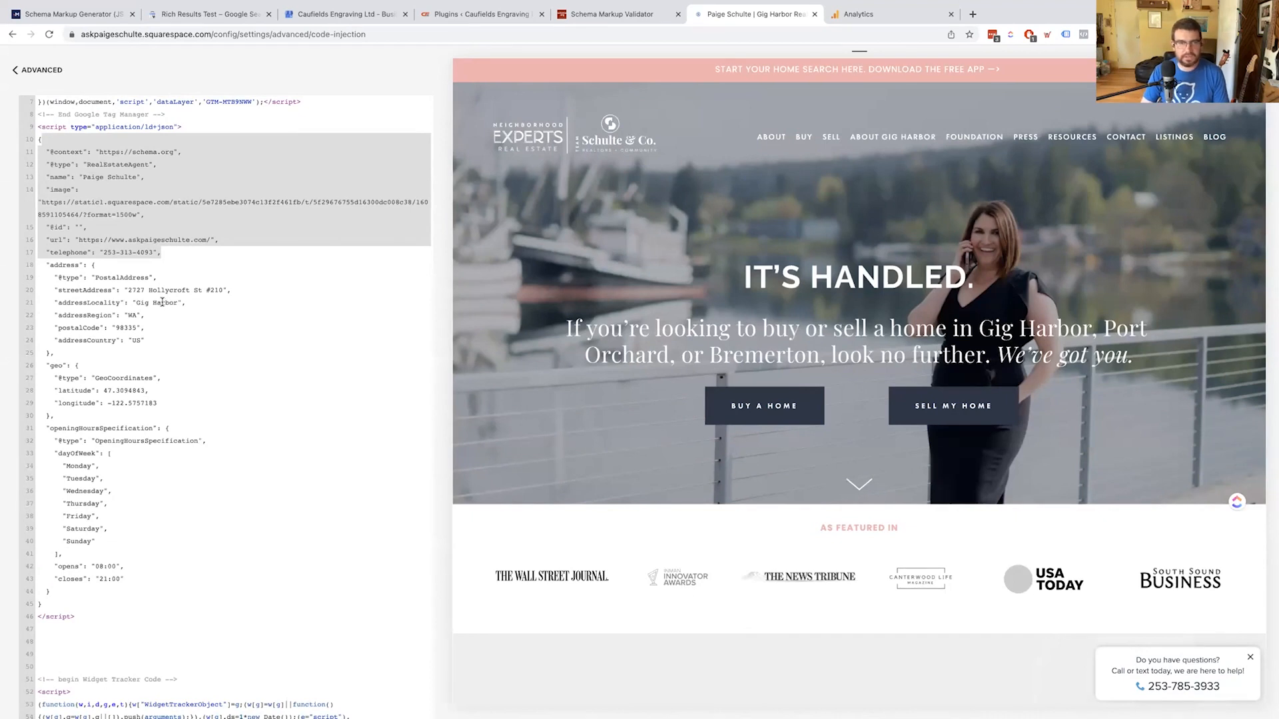
scroll(122, 516, up, 1)
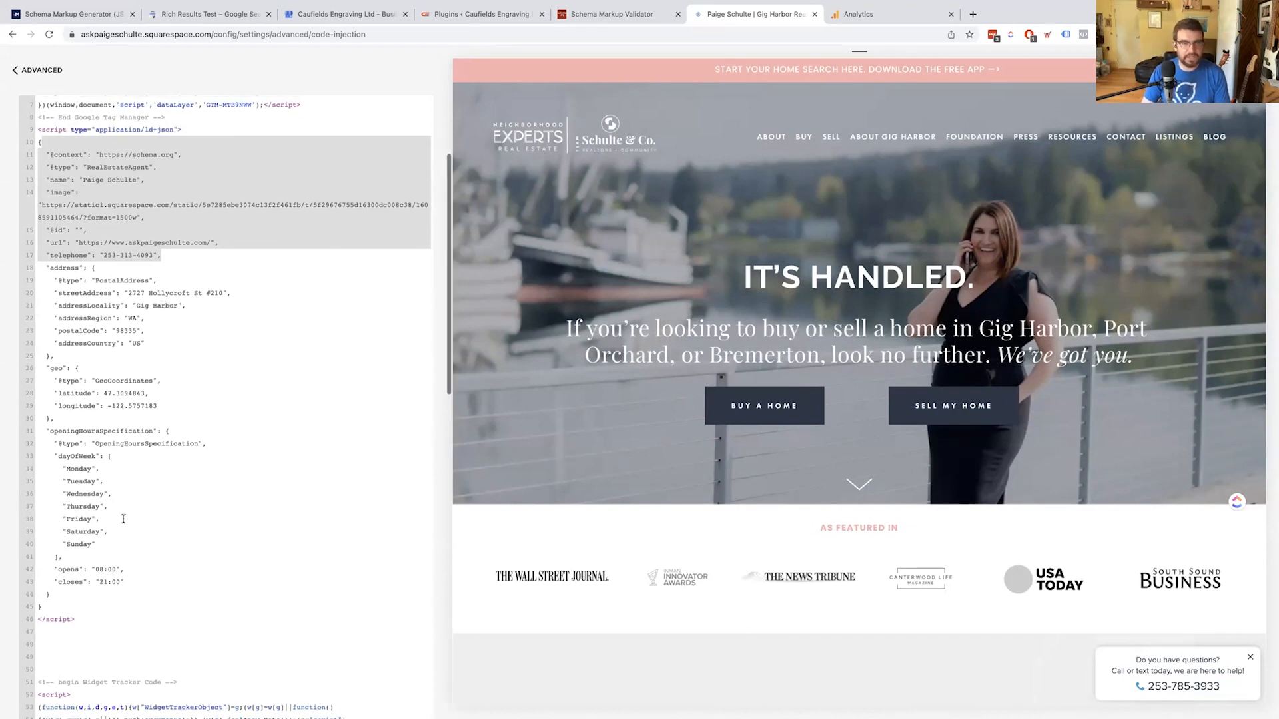
scroll(124, 519, down, 1)
scroll(121, 517, down, 2)
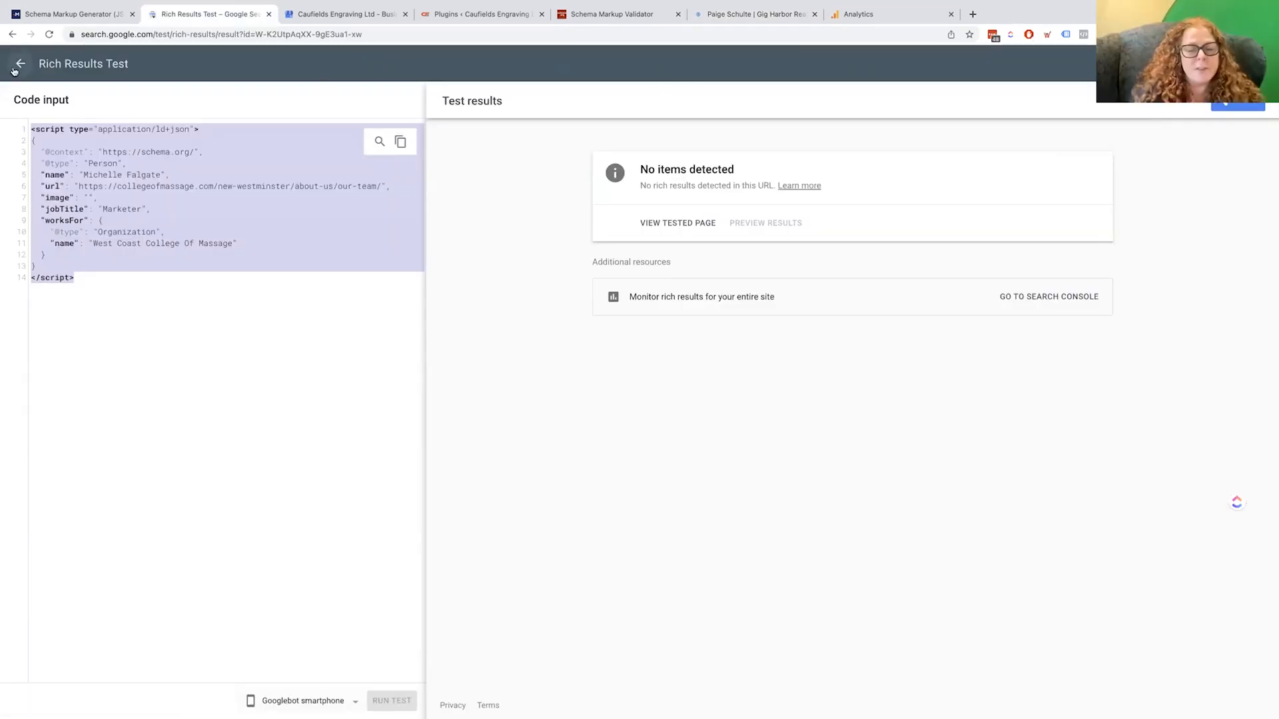
Run a live Rich Results test on the agent's homepage URL, then begin typing it in a new tab
click(20, 65)
click(502, 251)
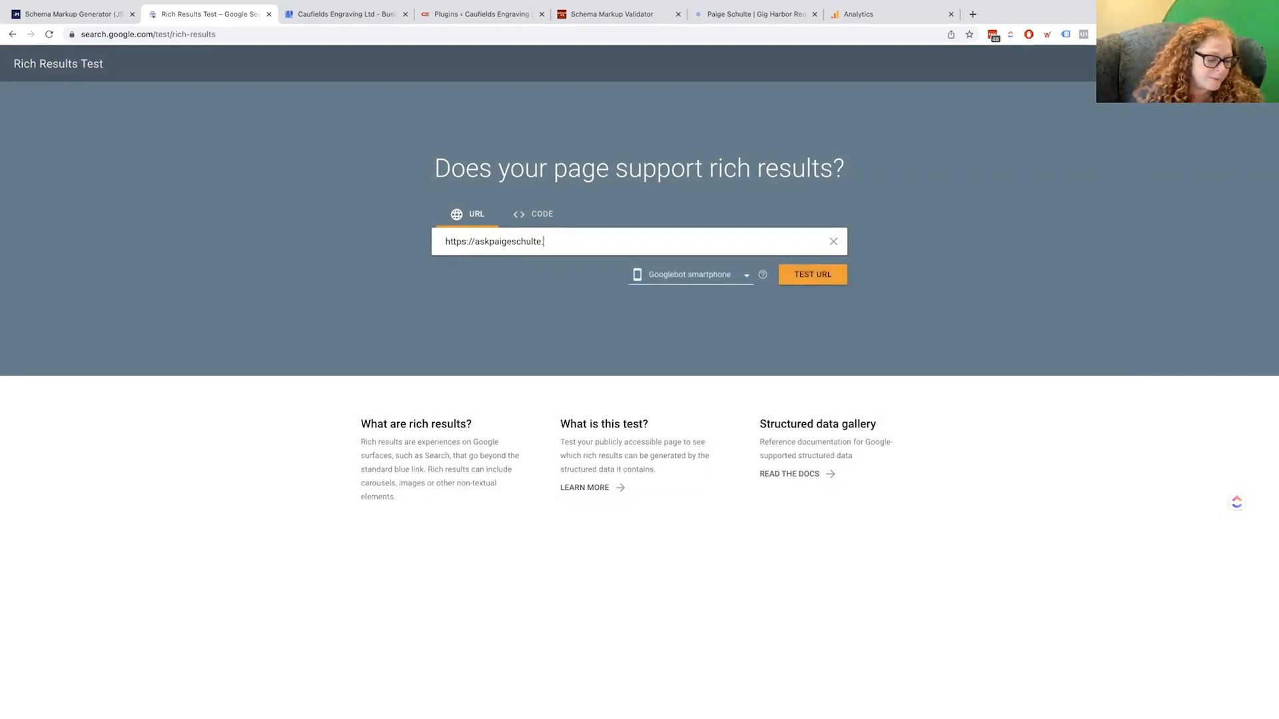
key(Return)
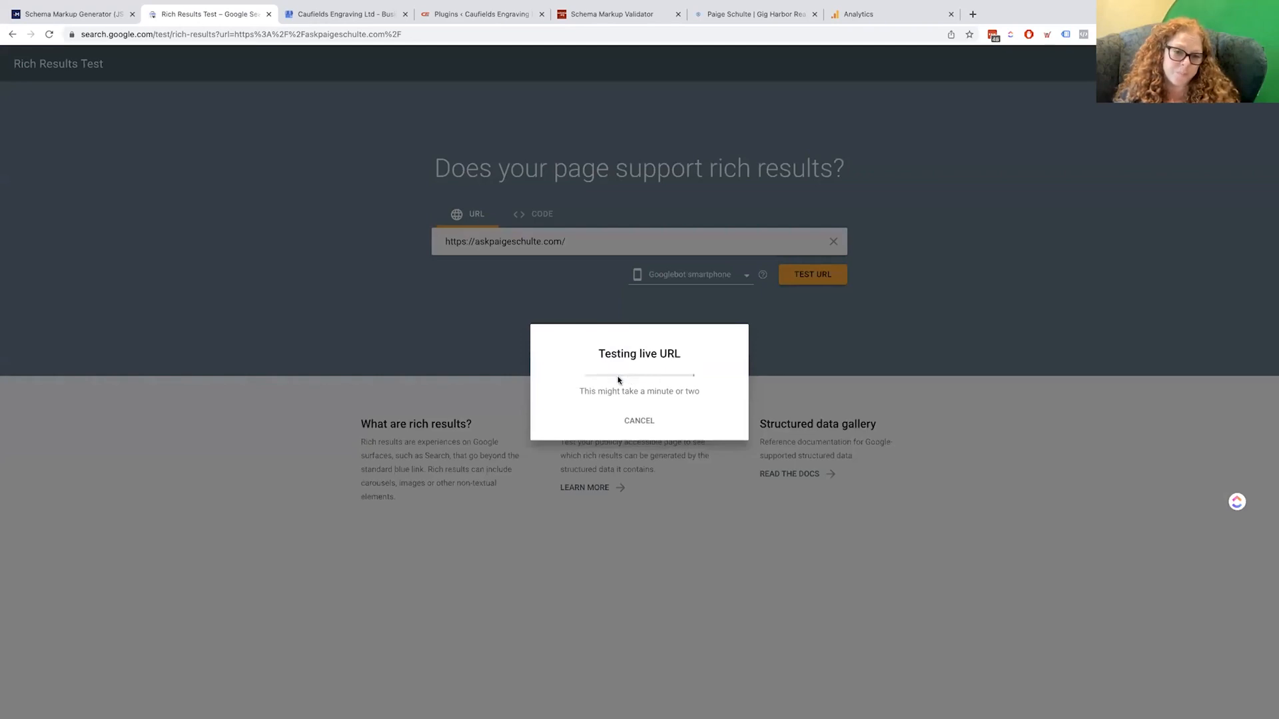
click(972, 14)
text(askpa)
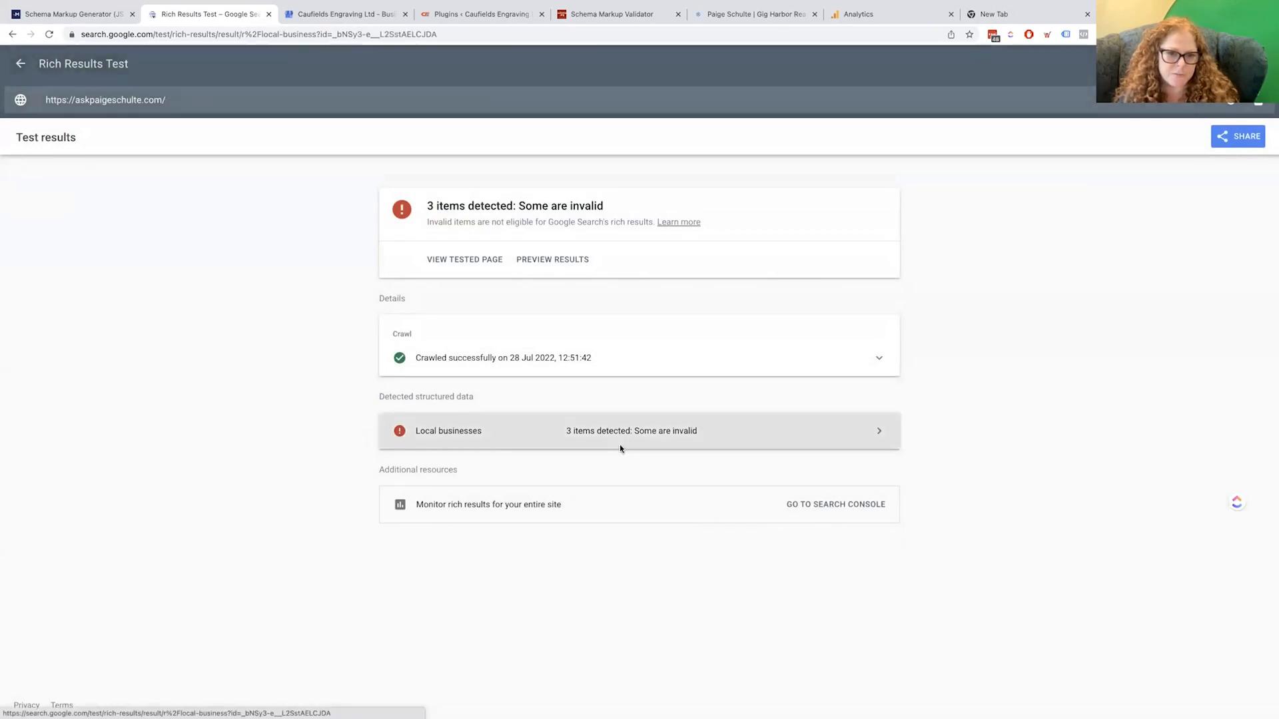
Open the Local businesses details and show the page code behind the realtor item's missing telephone warning
click(620, 446)
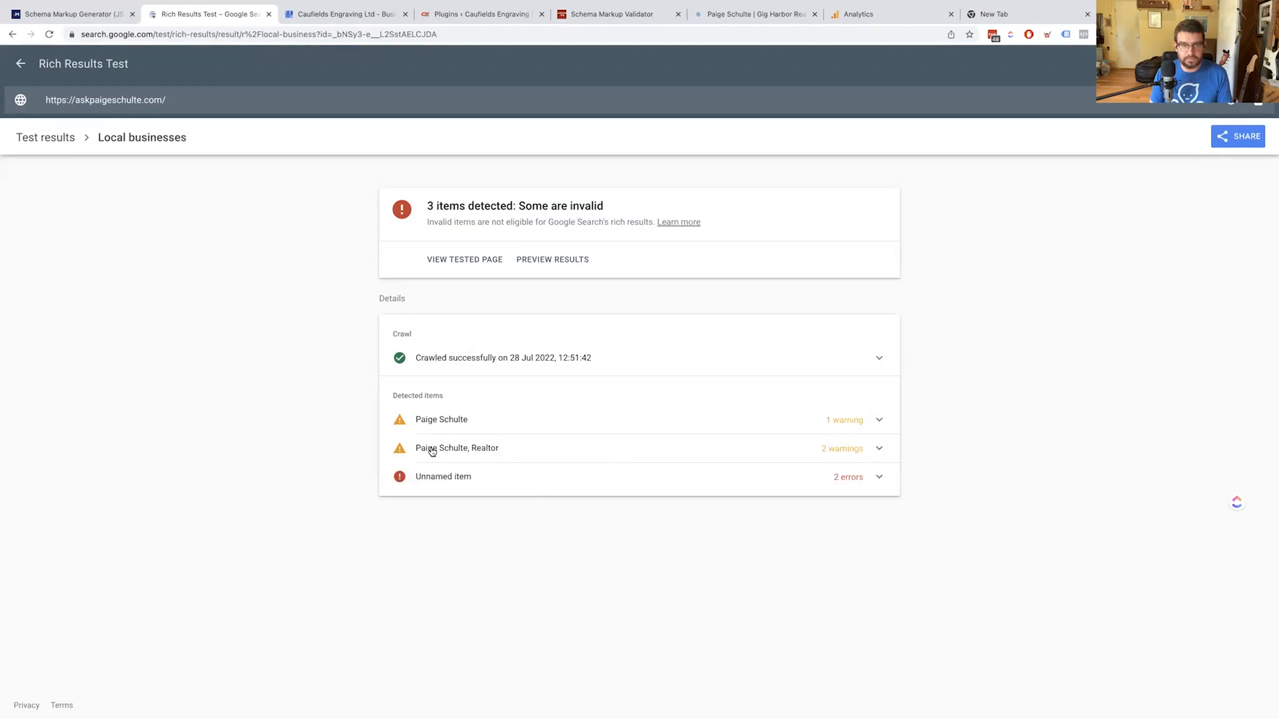
click(477, 451)
click(477, 450)
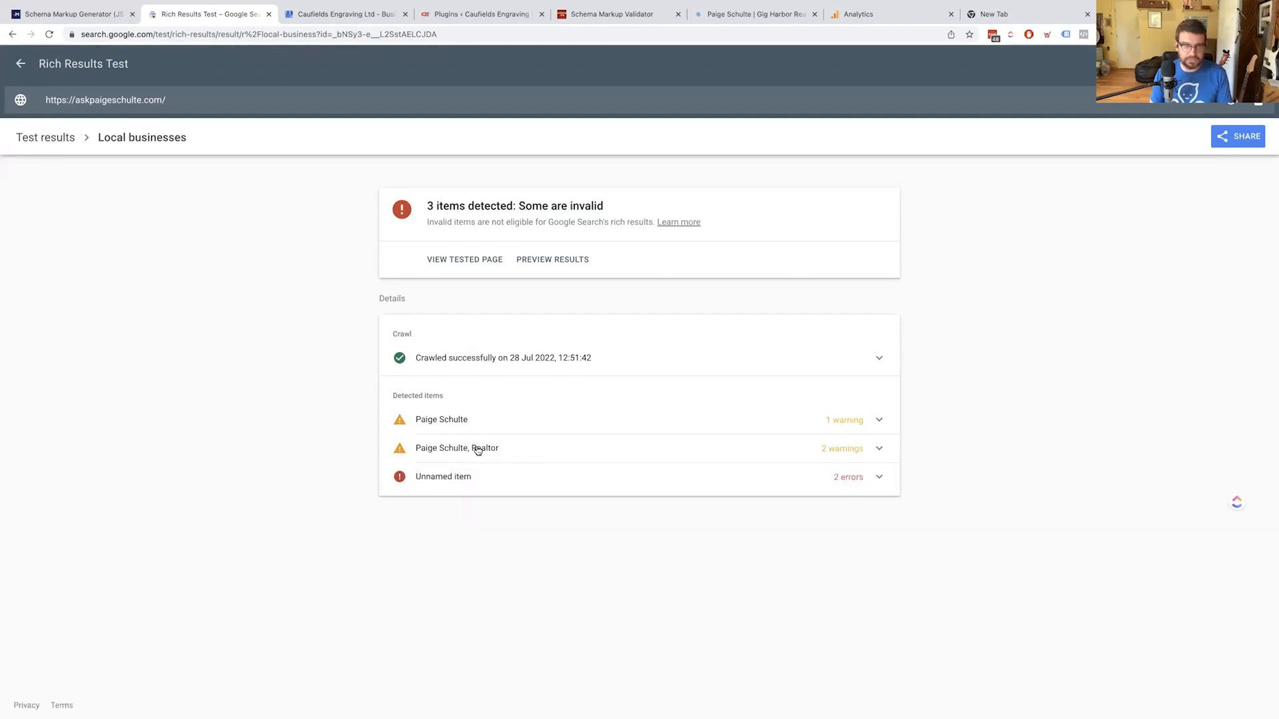
click(466, 451)
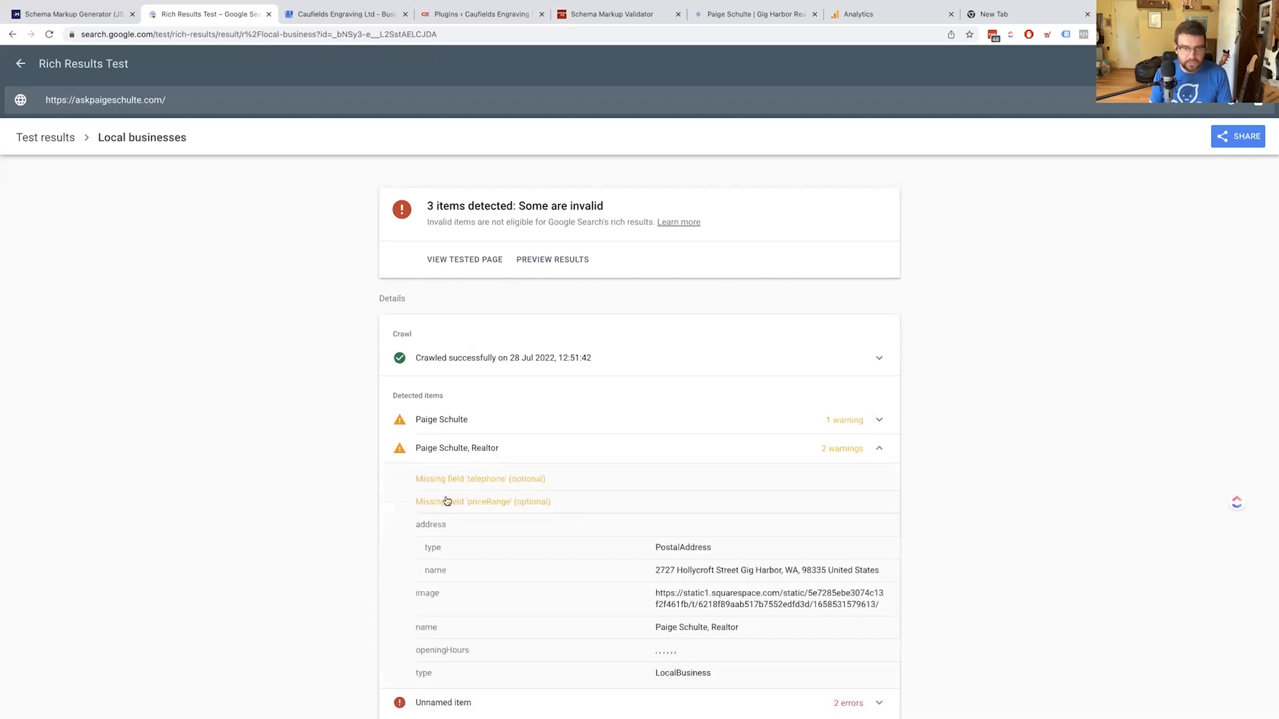
click(466, 486)
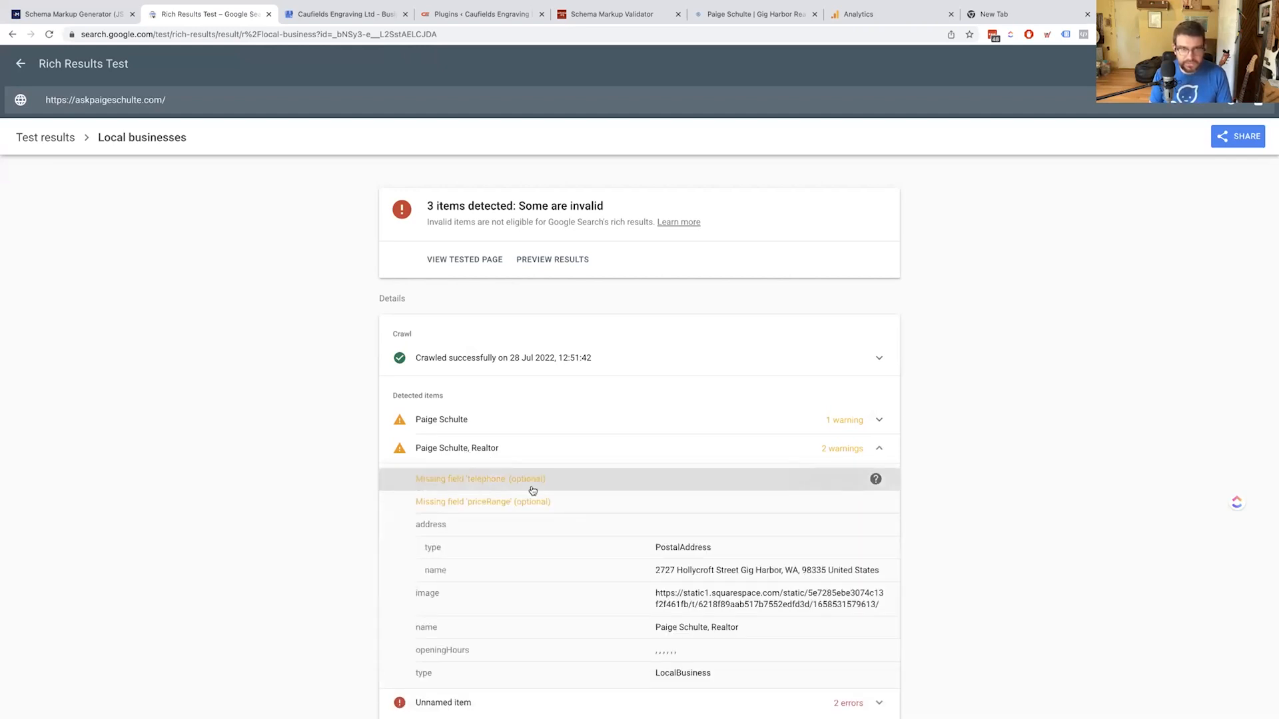
Expand the RealEstateAgent item and the unnamed item showing missing 'name' and 'image' errors
scroll(1171, 436, up, 2)
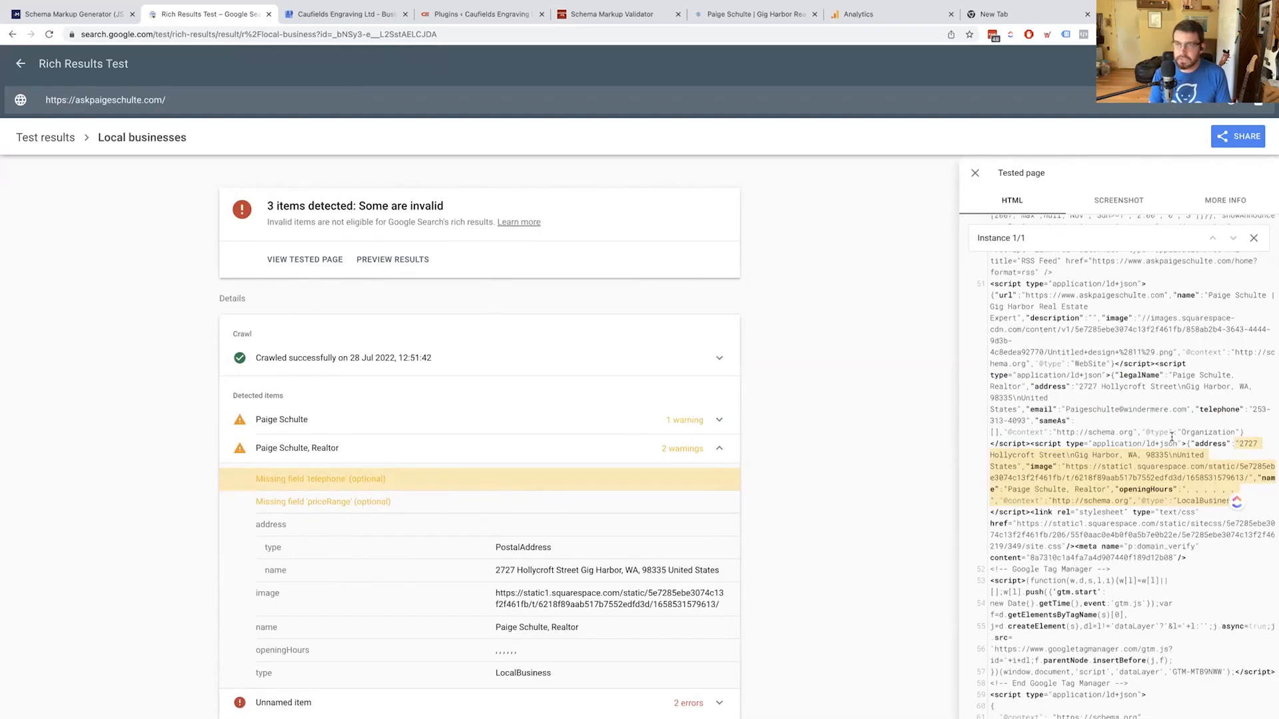
scroll(898, 421, down, 1)
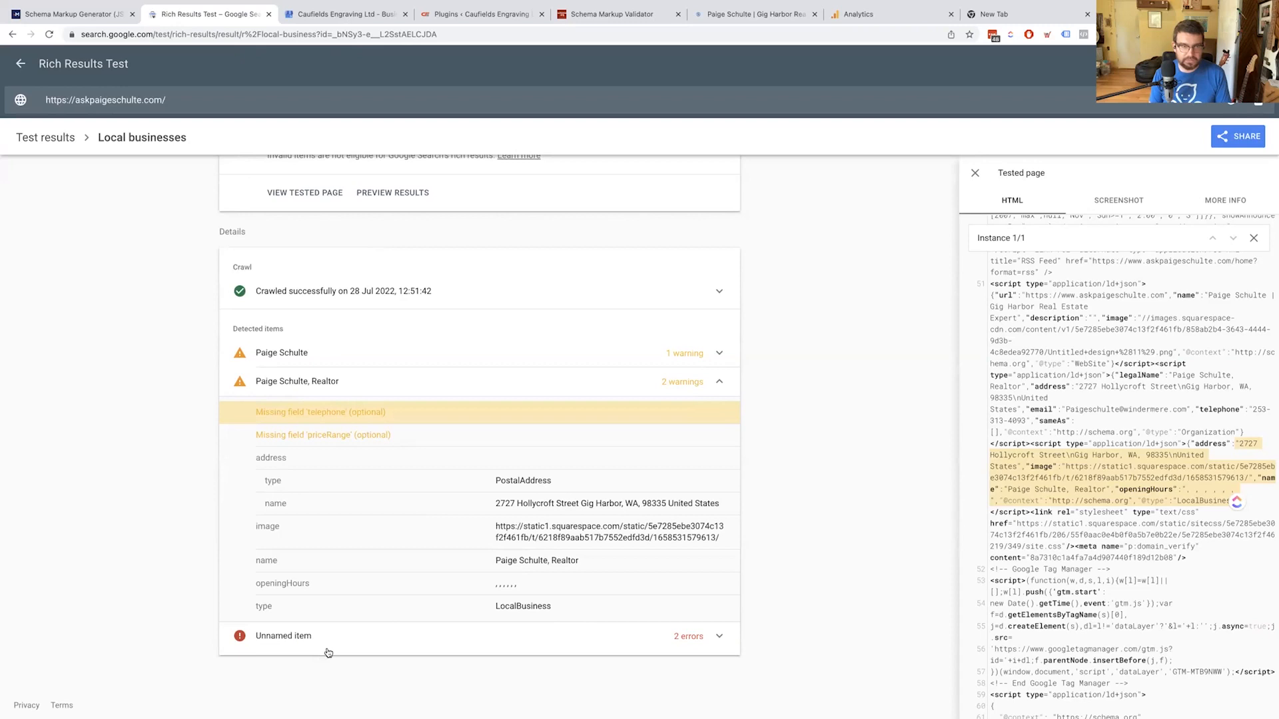
click(337, 351)
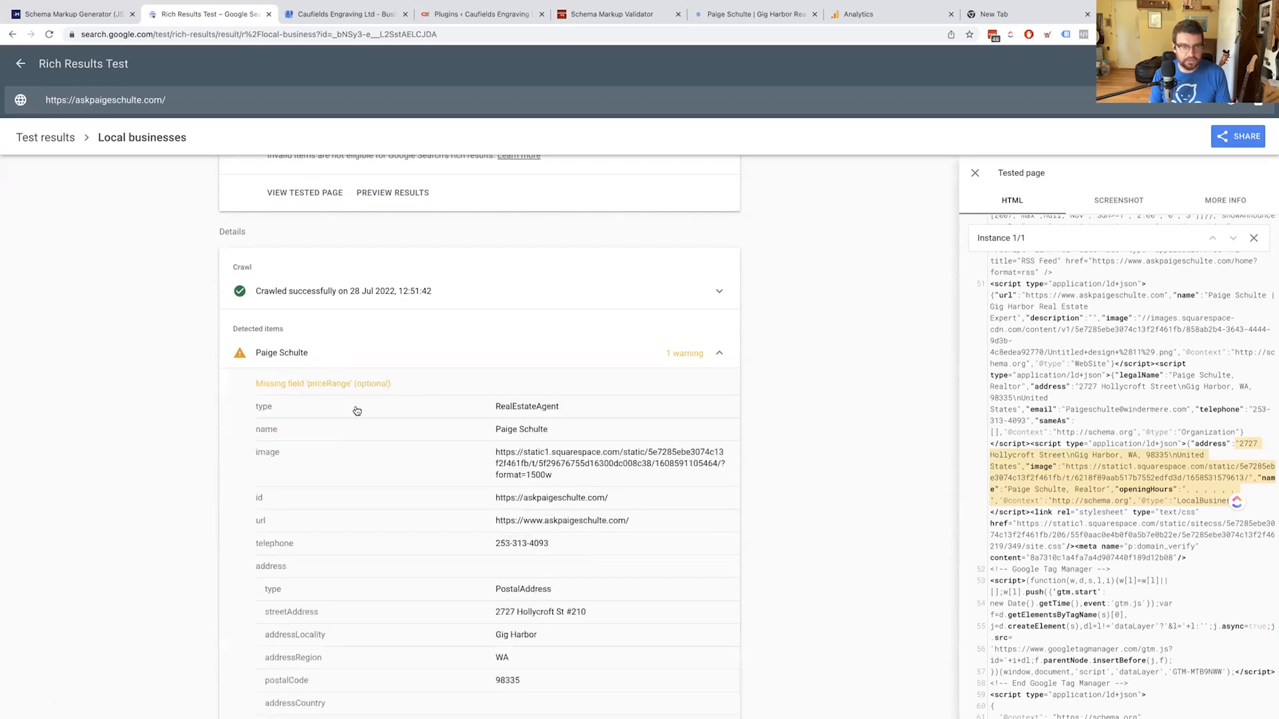
scroll(375, 476, down, 1)
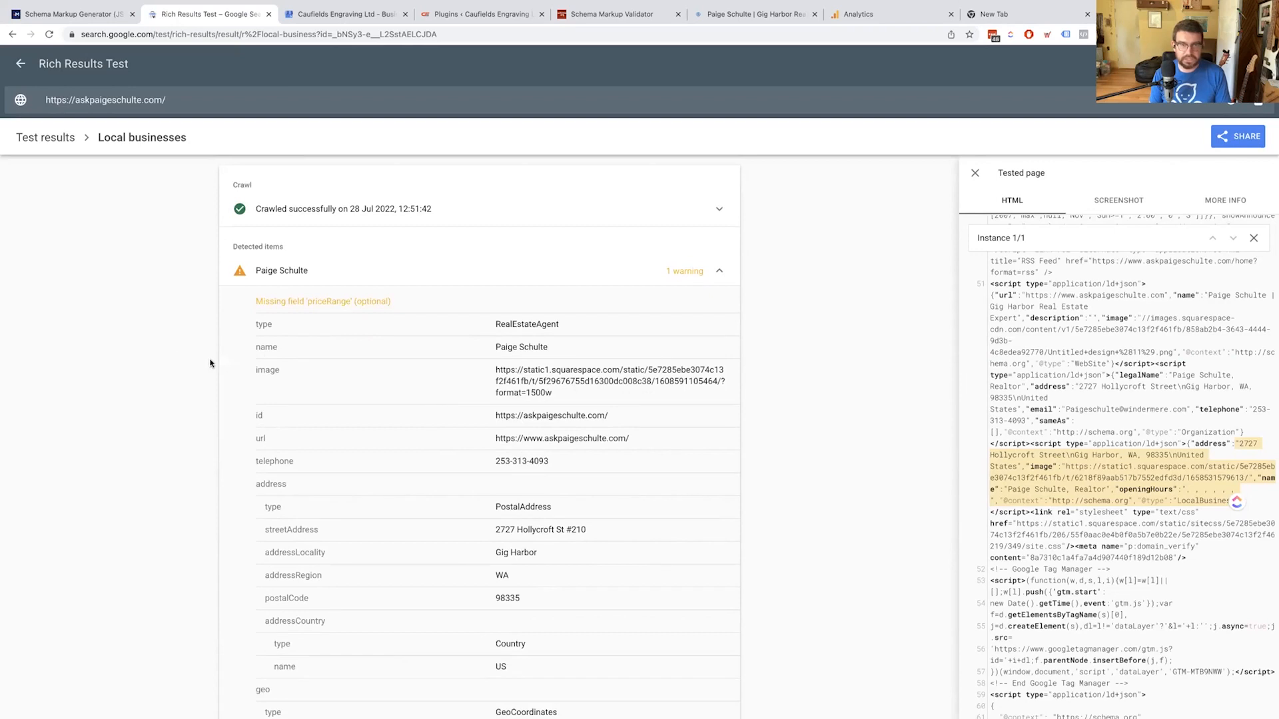
scroll(287, 493, down, 10)
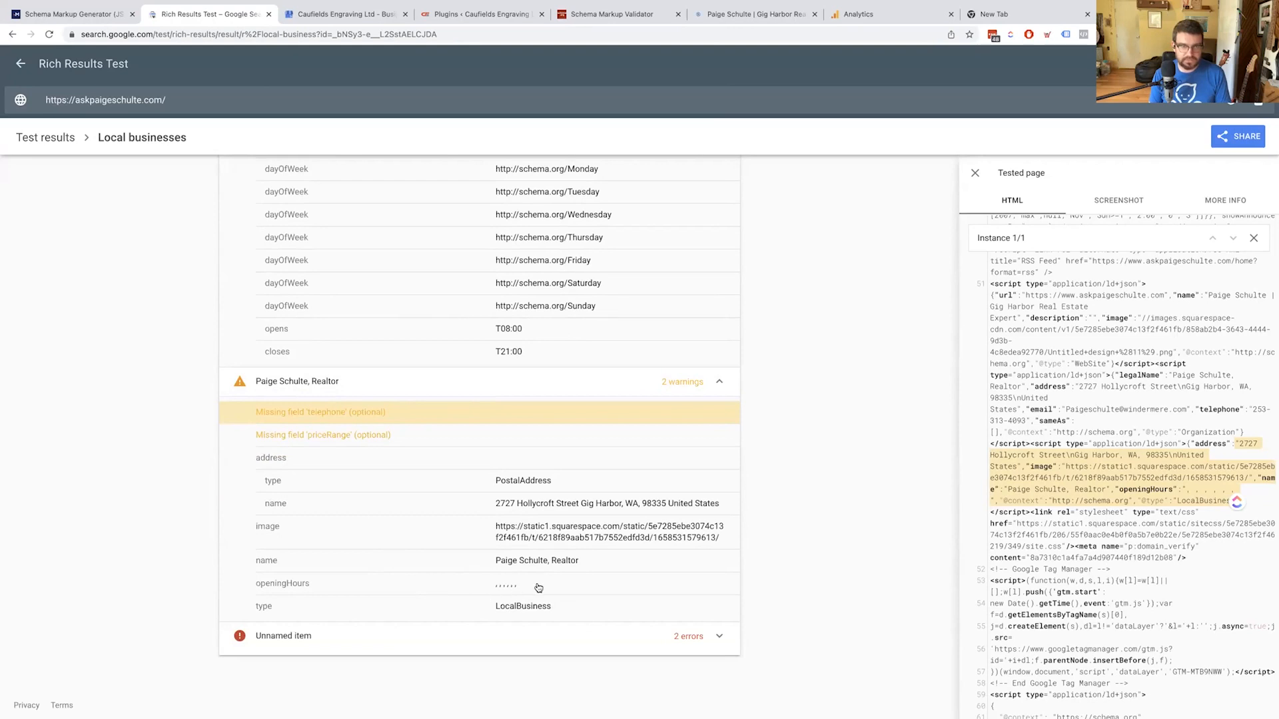
click(335, 644)
scroll(341, 640, down, 3)
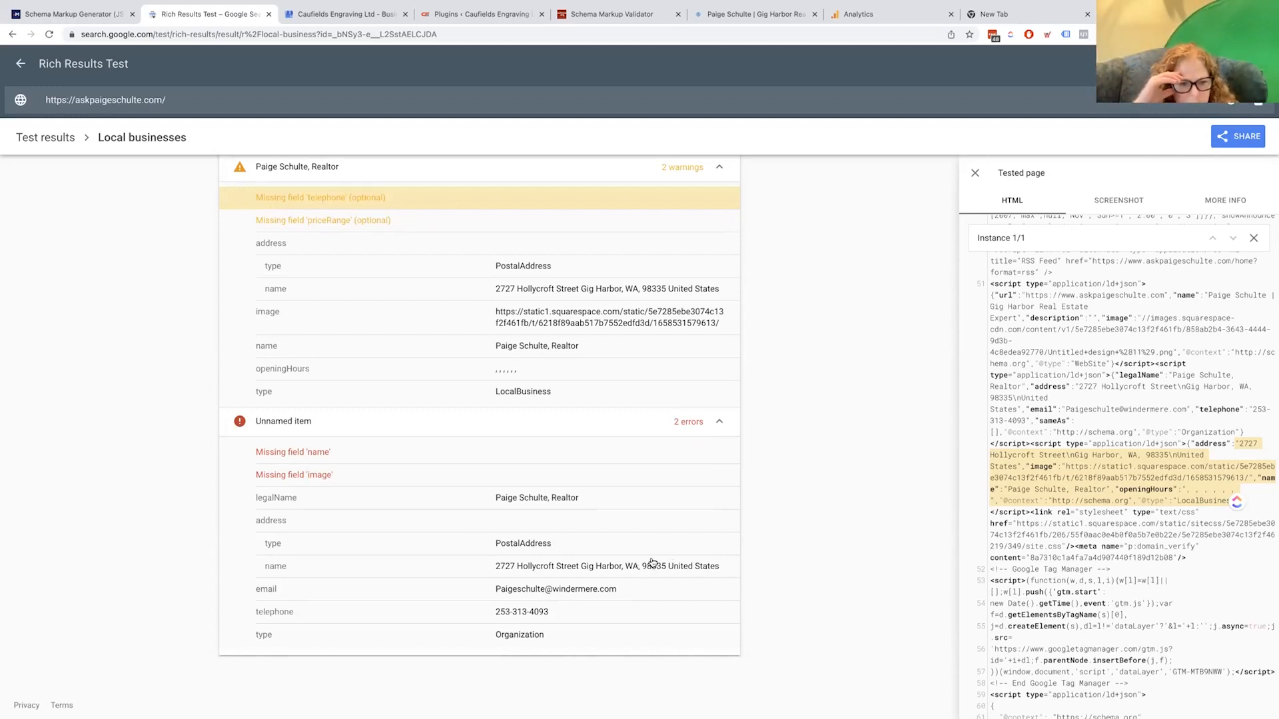
Scroll through the realtor LocalBusiness item's missing telephone and priceRange warnings and its 08:00–21:00 hours
scroll(433, 453, up, 4)
scroll(438, 459, up, 3)
scroll(433, 459, down, 4)
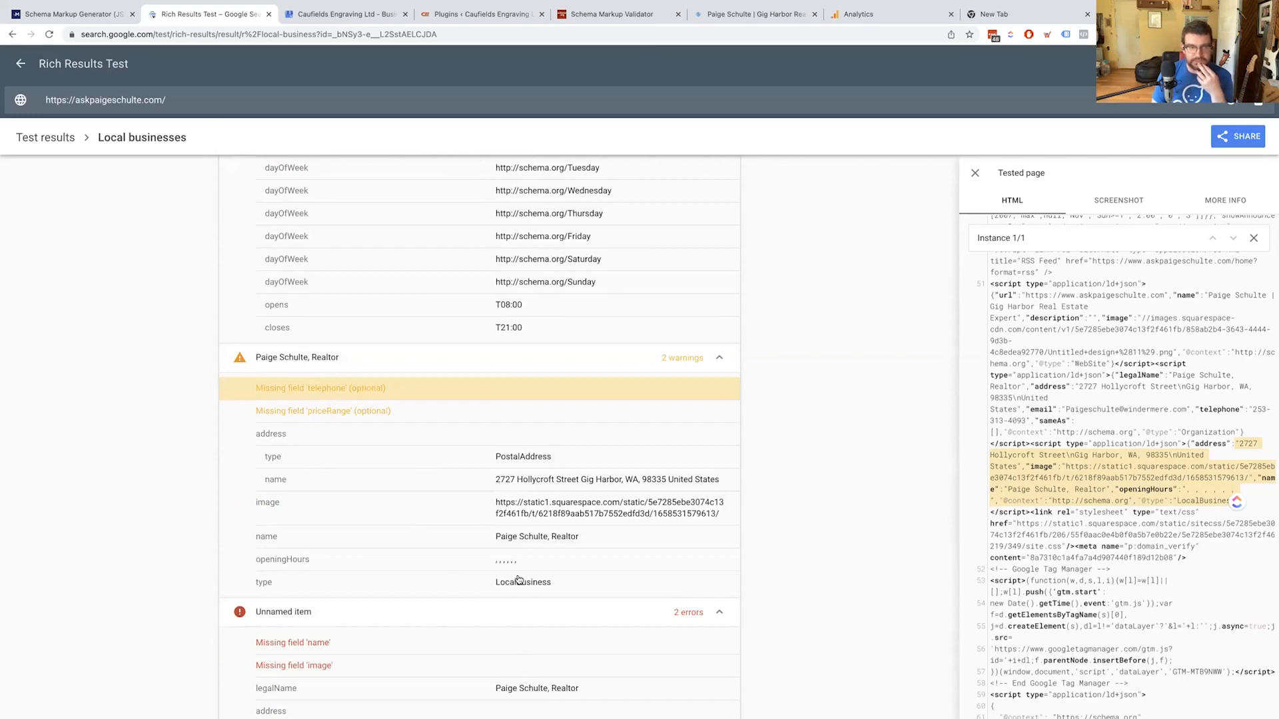
scroll(518, 581, down, 3)
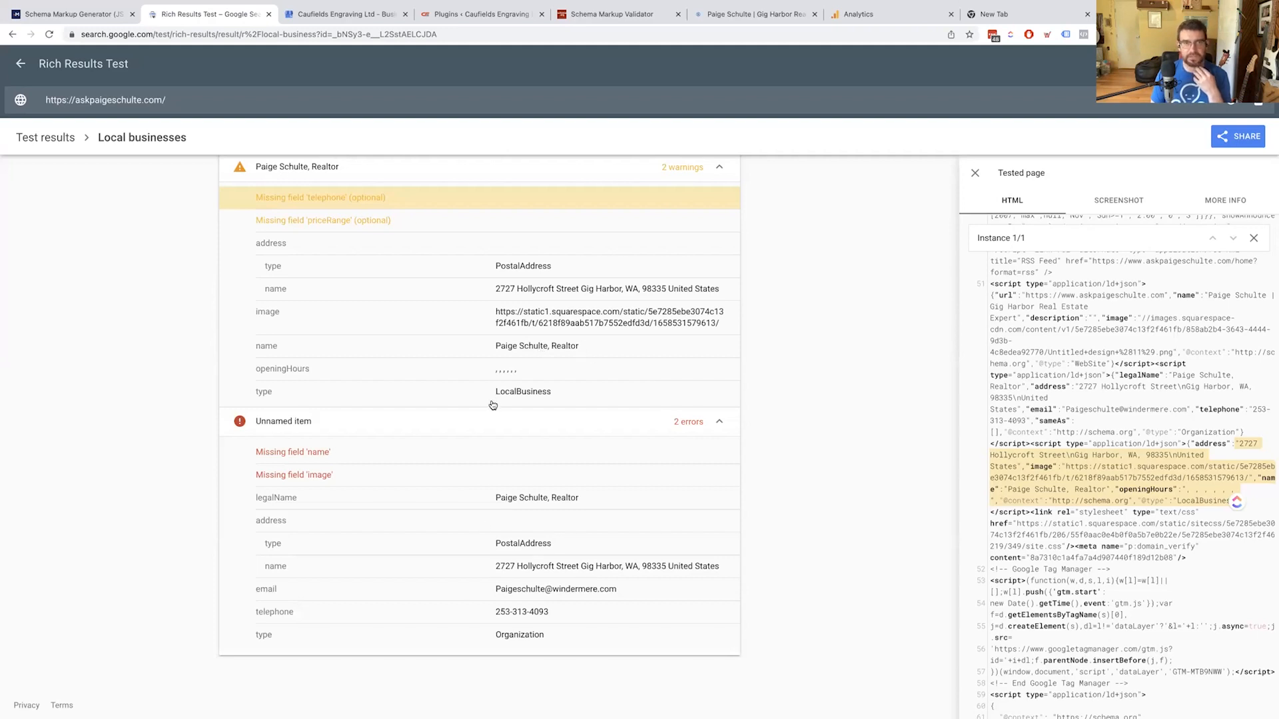
scroll(493, 403, up, 3)
scroll(630, 452, up, 1)
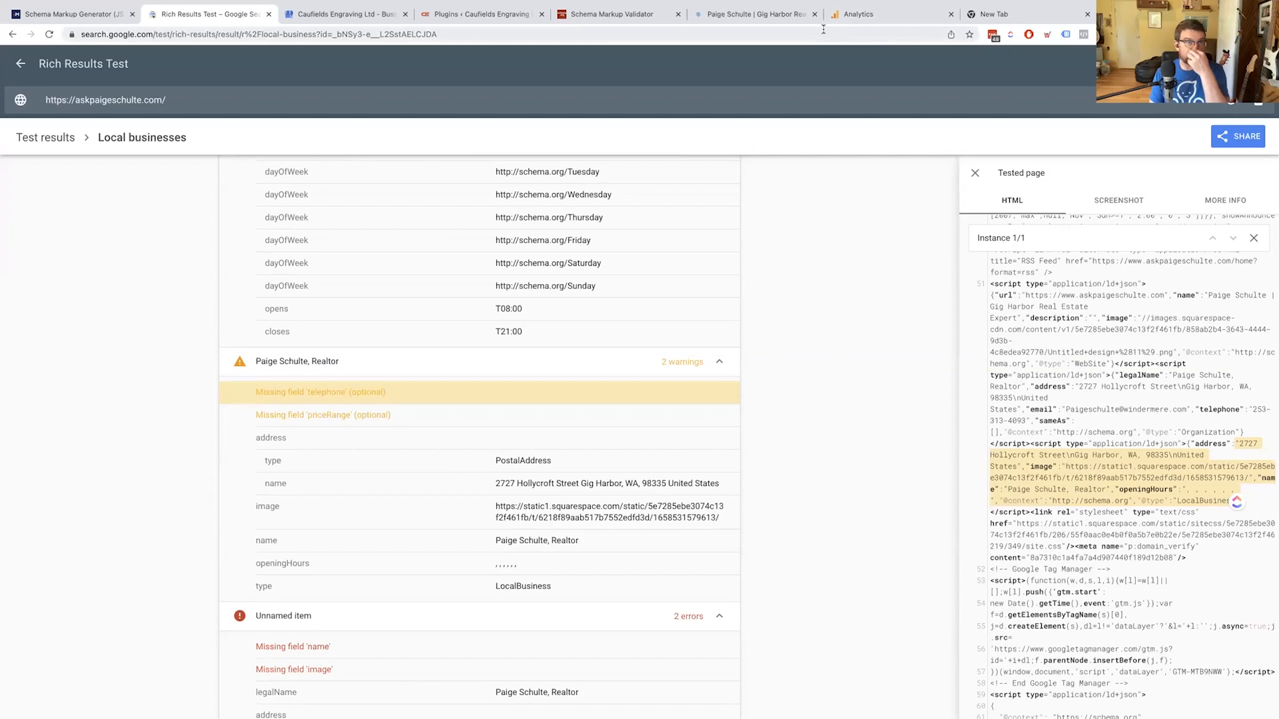
click(739, 16)
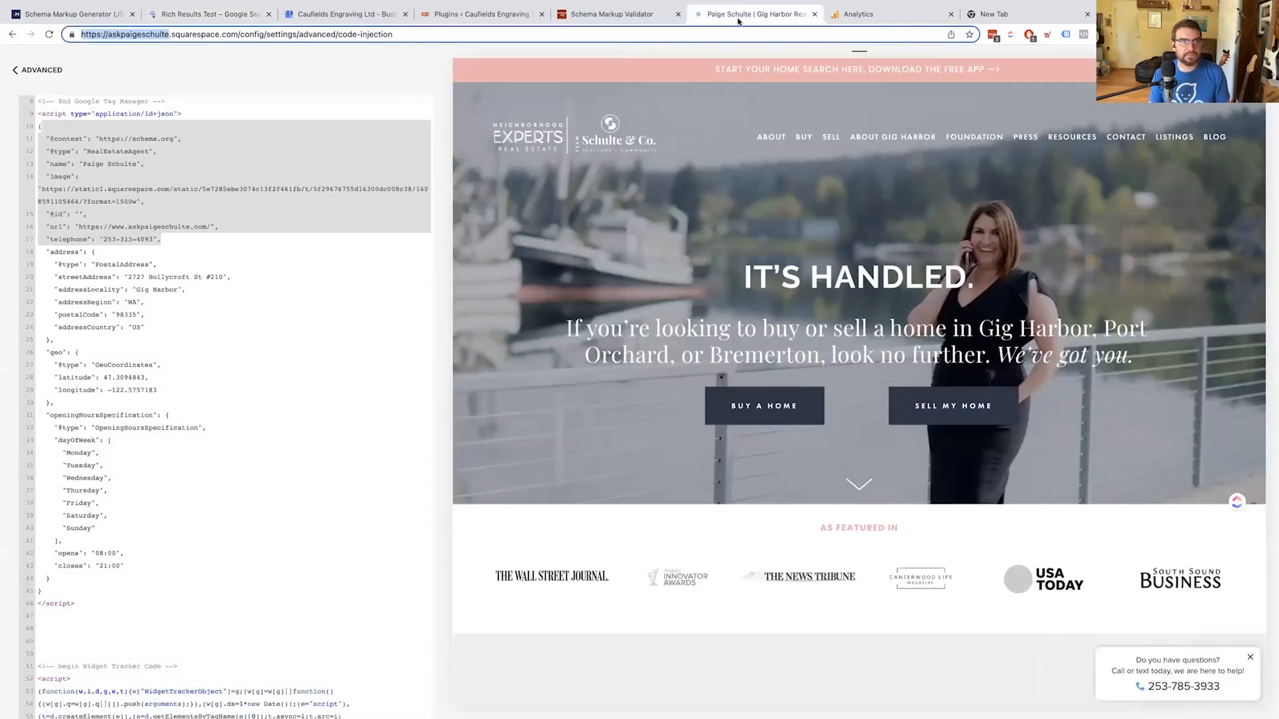
click(213, 321)
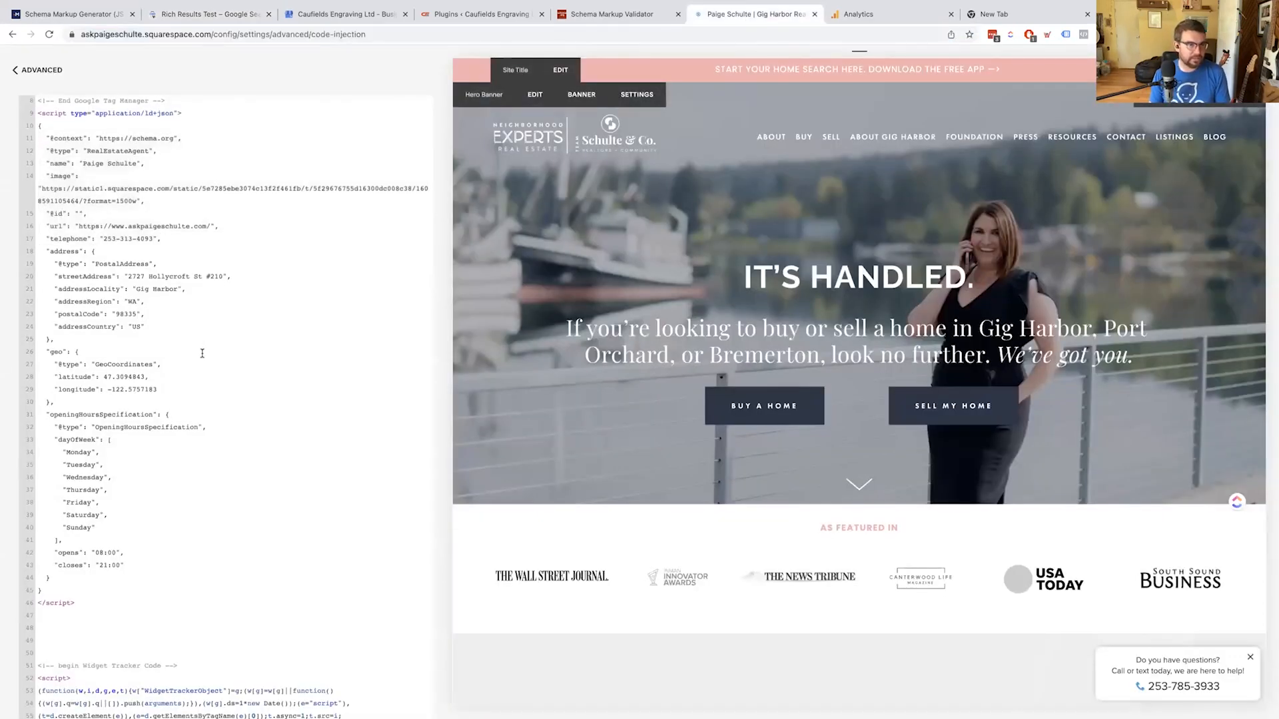
scroll(201, 340, up, 1)
scroll(201, 340, up, 5)
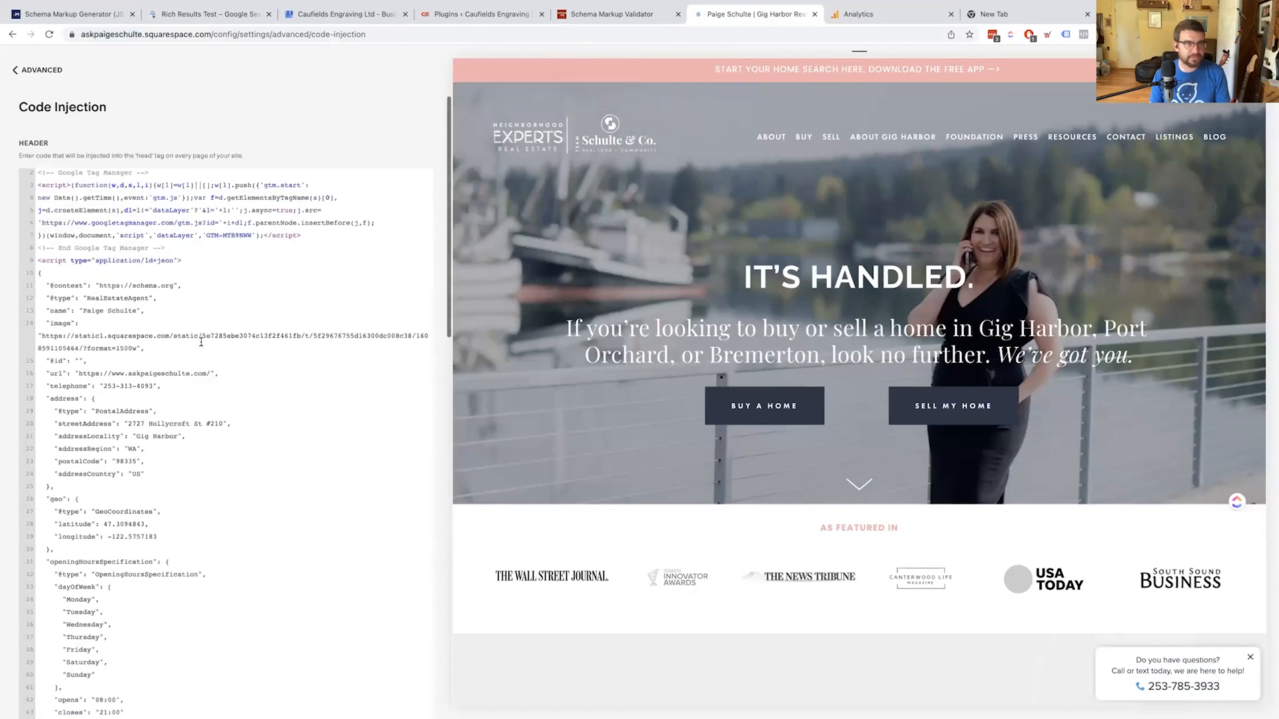
scroll(201, 341, down, 15)
scroll(201, 341, up, 5)
scroll(786, 437, down, 4)
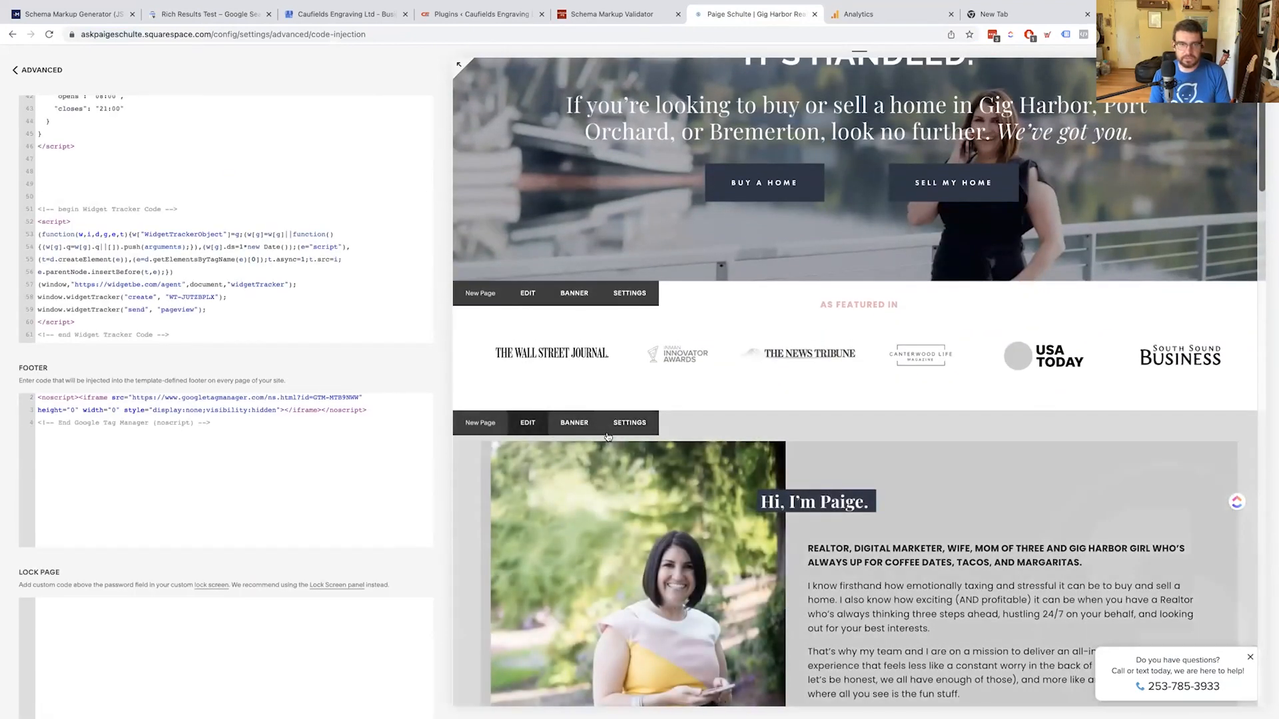
click(520, 430)
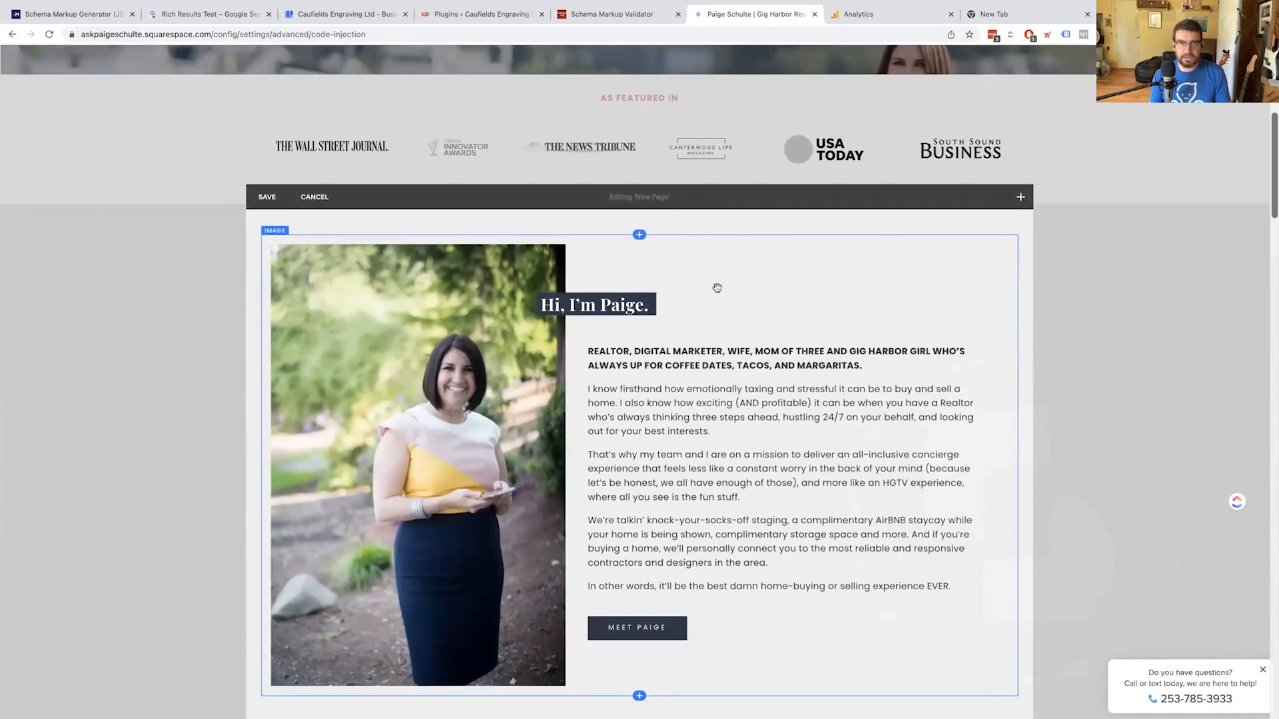
click(714, 291)
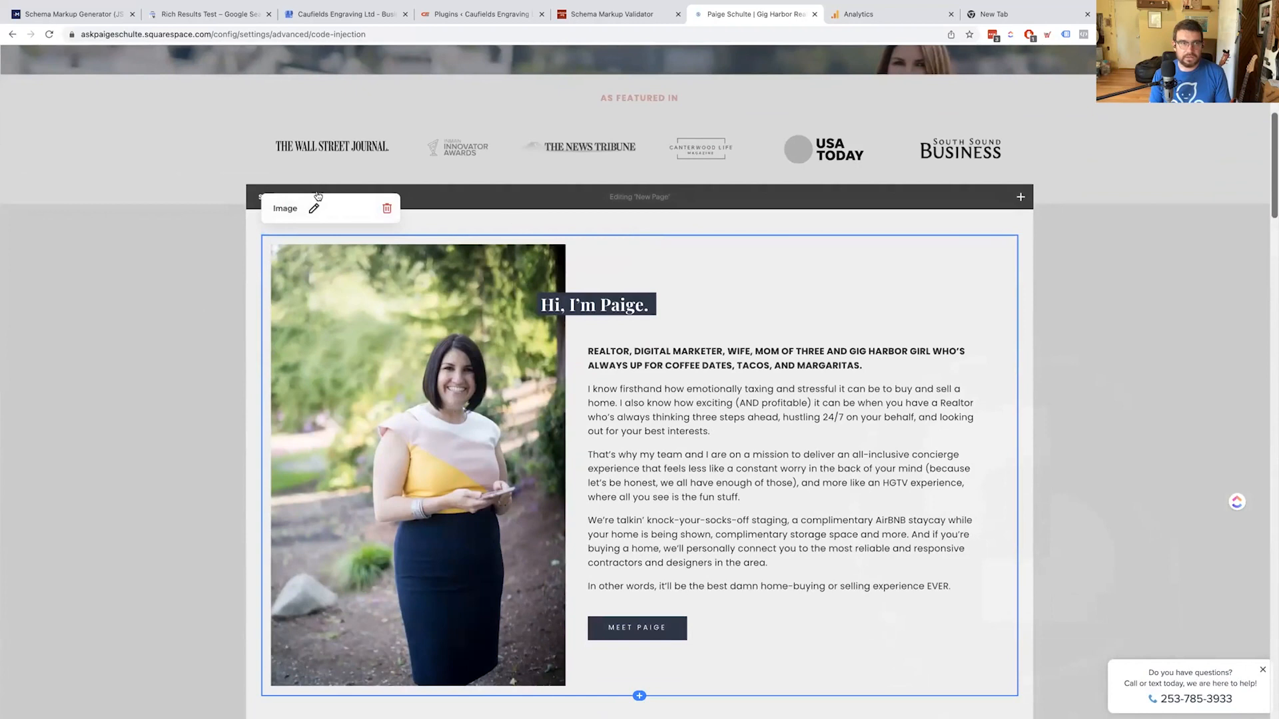
click(725, 358)
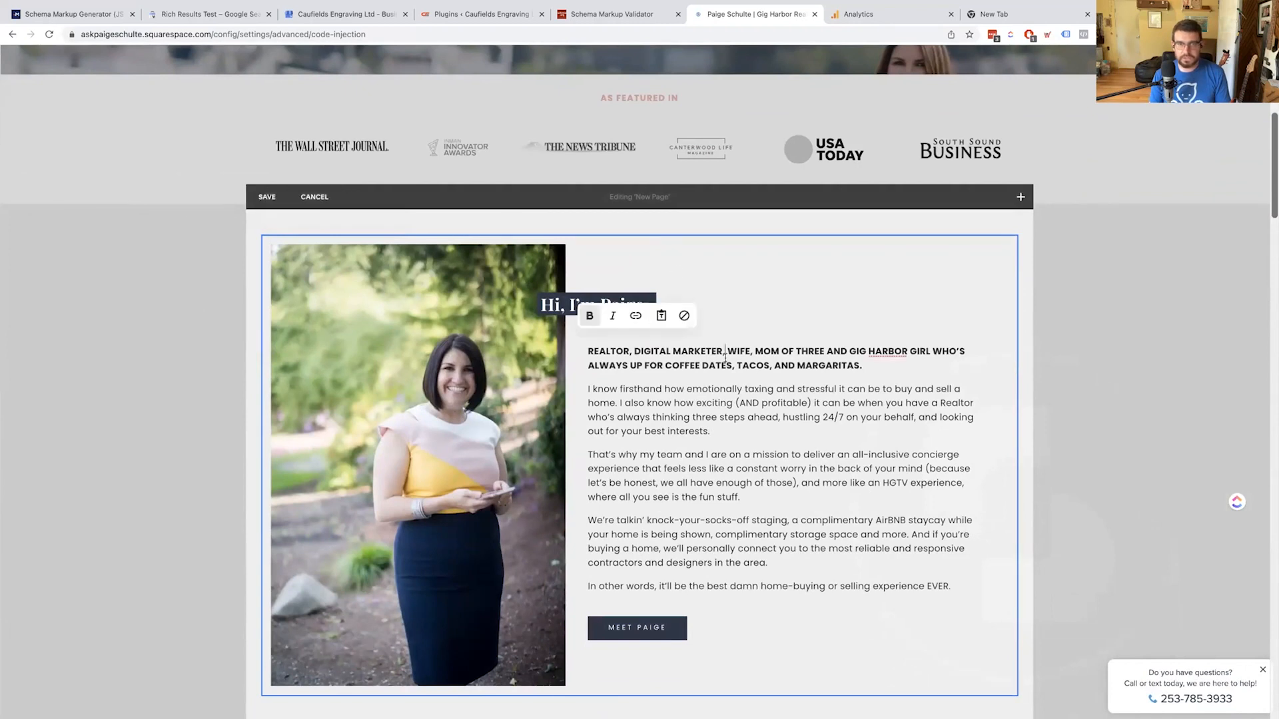
triple_click(725, 358)
scroll(725, 360, down, 15)
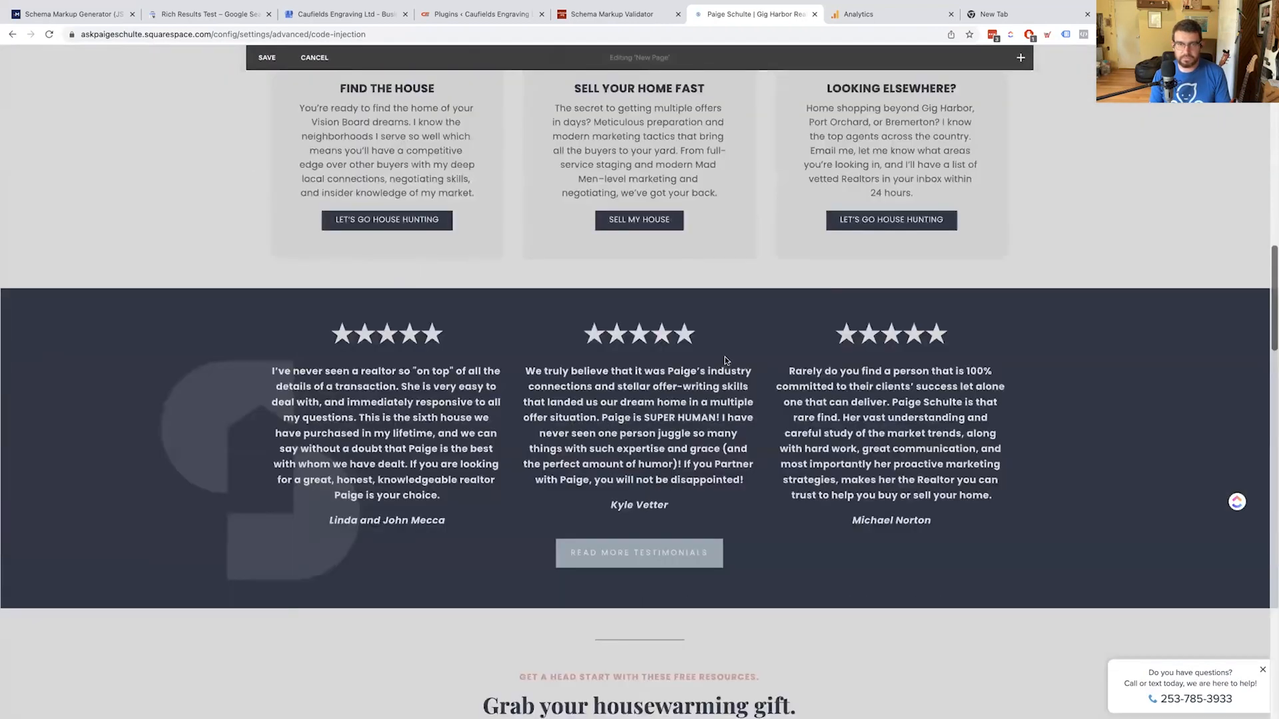
scroll(725, 360, up, 8)
scroll(725, 361, up, 10)
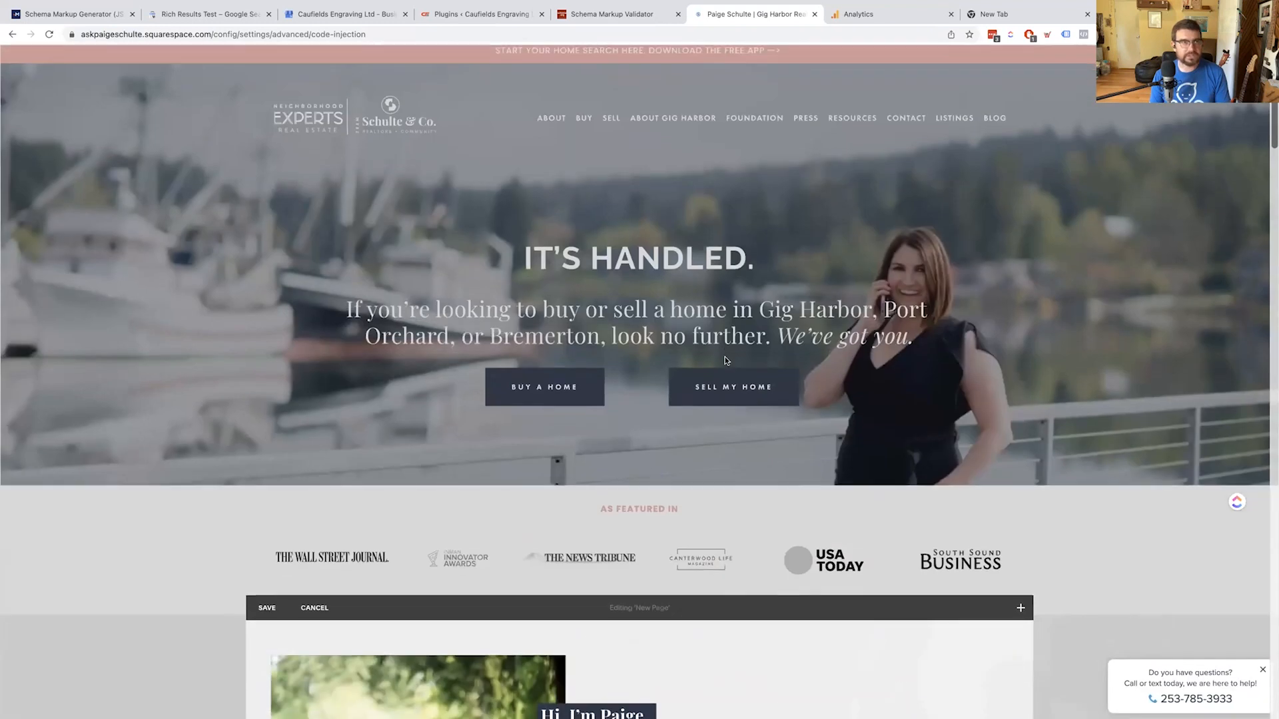
scroll(730, 346, down, 7)
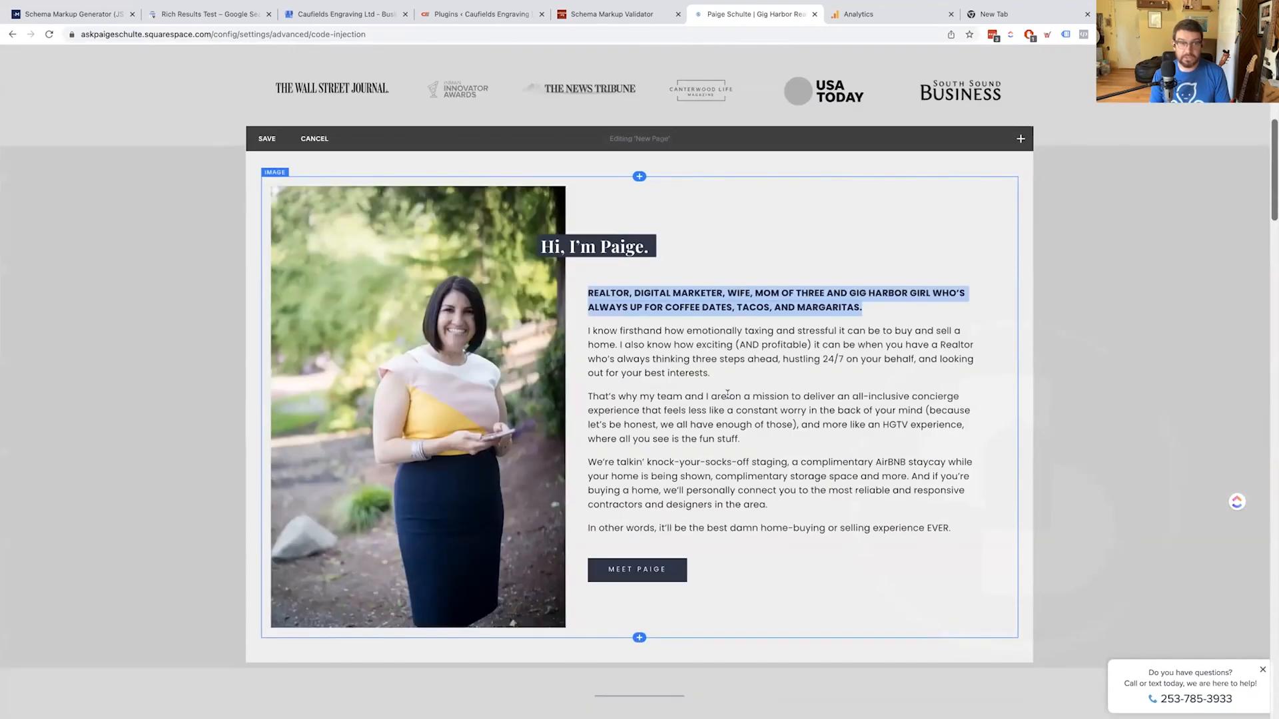
scroll(727, 394, up, 3)
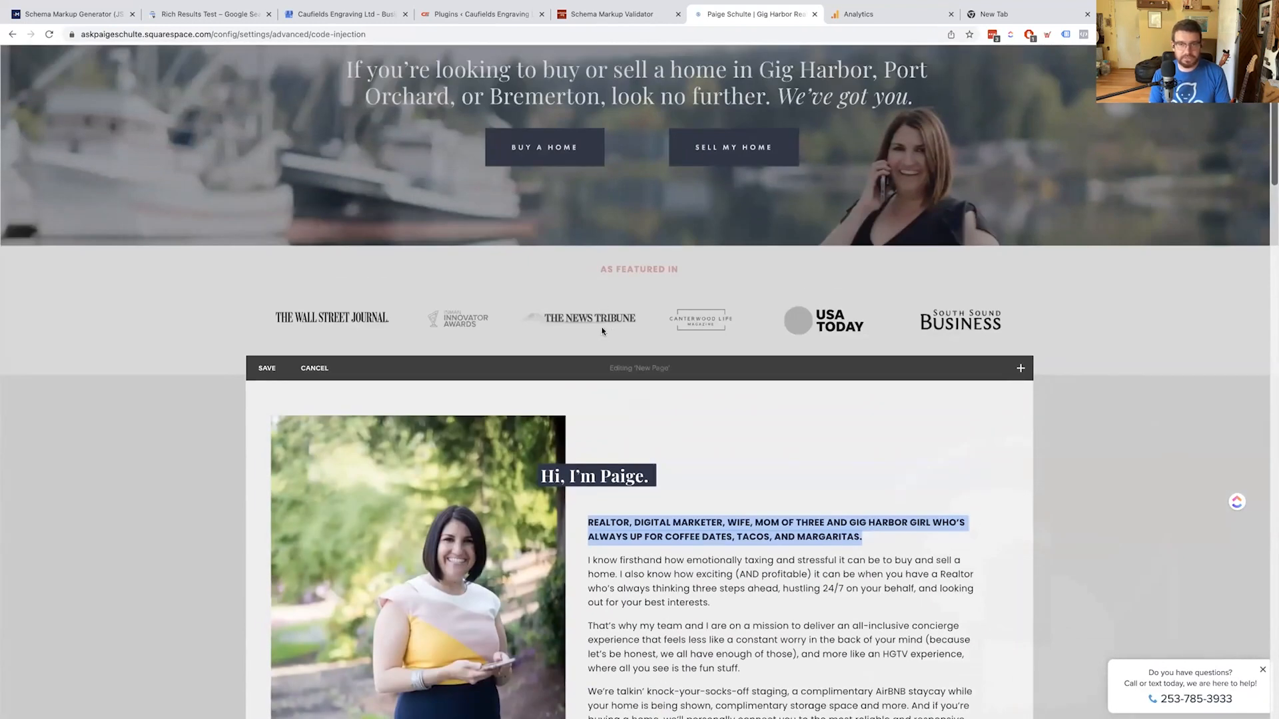
Load askpaigeschulte.com in a new Chrome tab and open Inspect on the live page
click(993, 14)
text(askpaigeschulte.com)
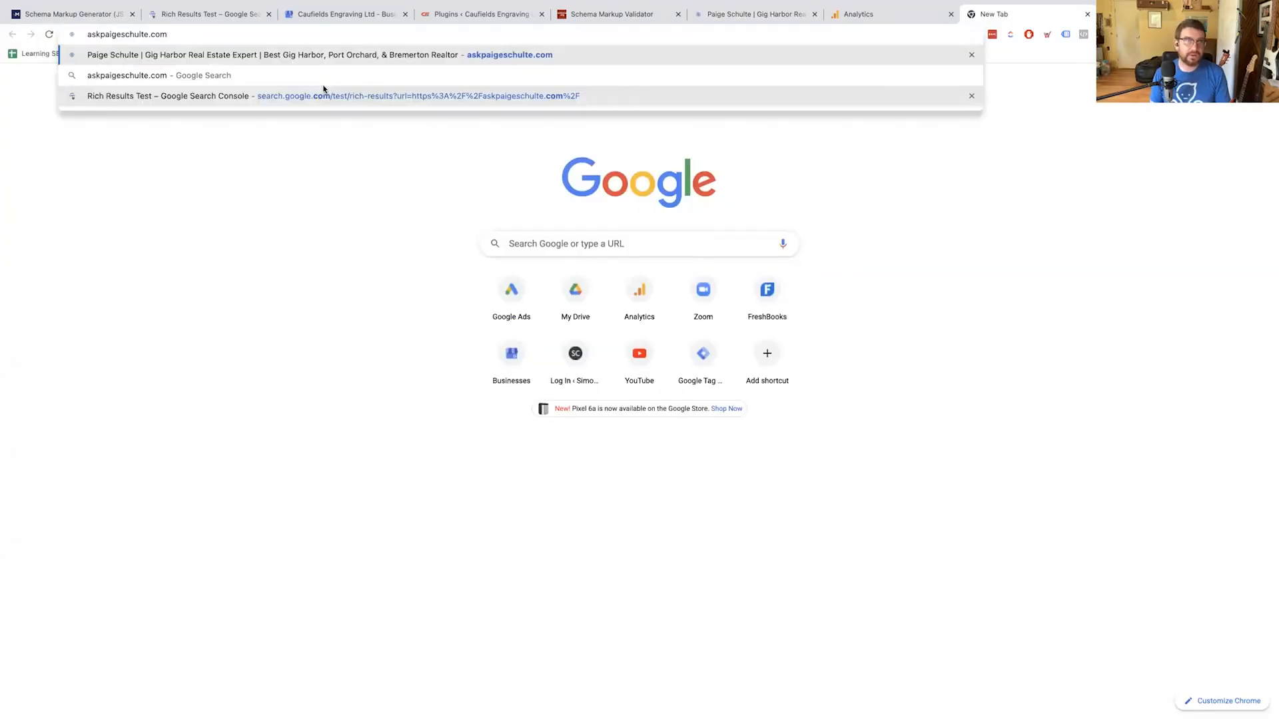
key(Return)
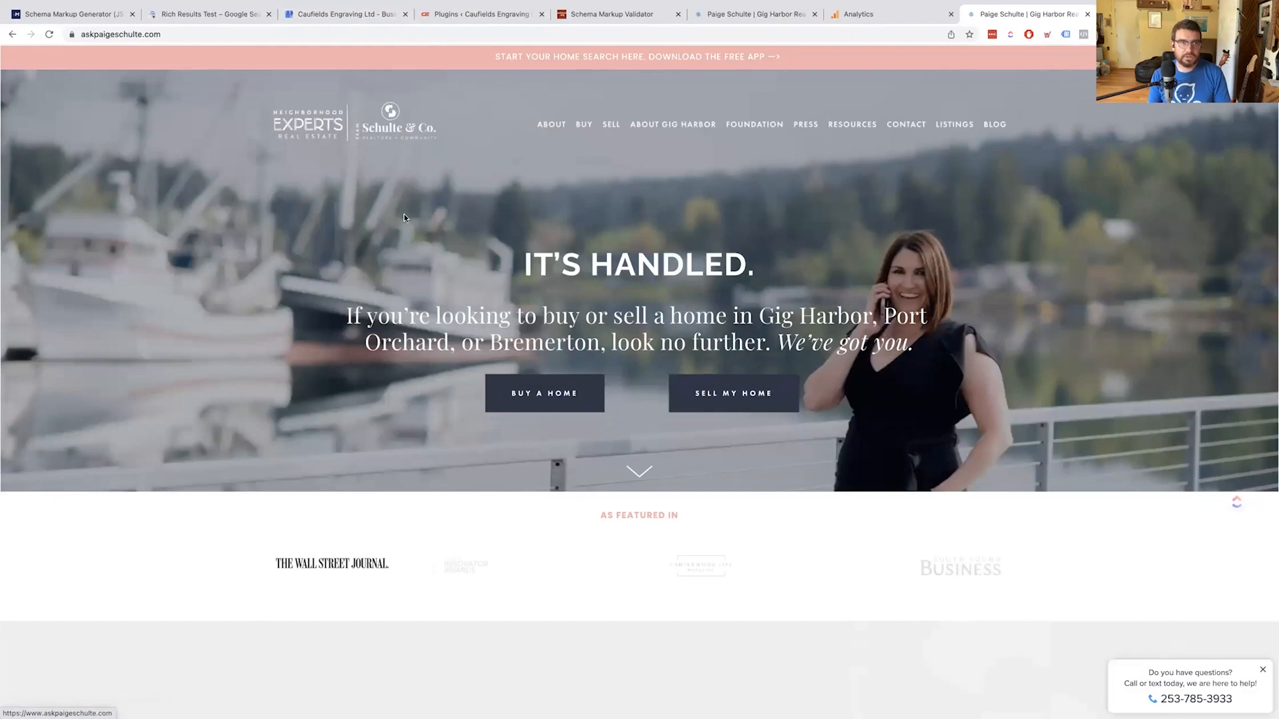
right_click(404, 211)
click(476, 485)
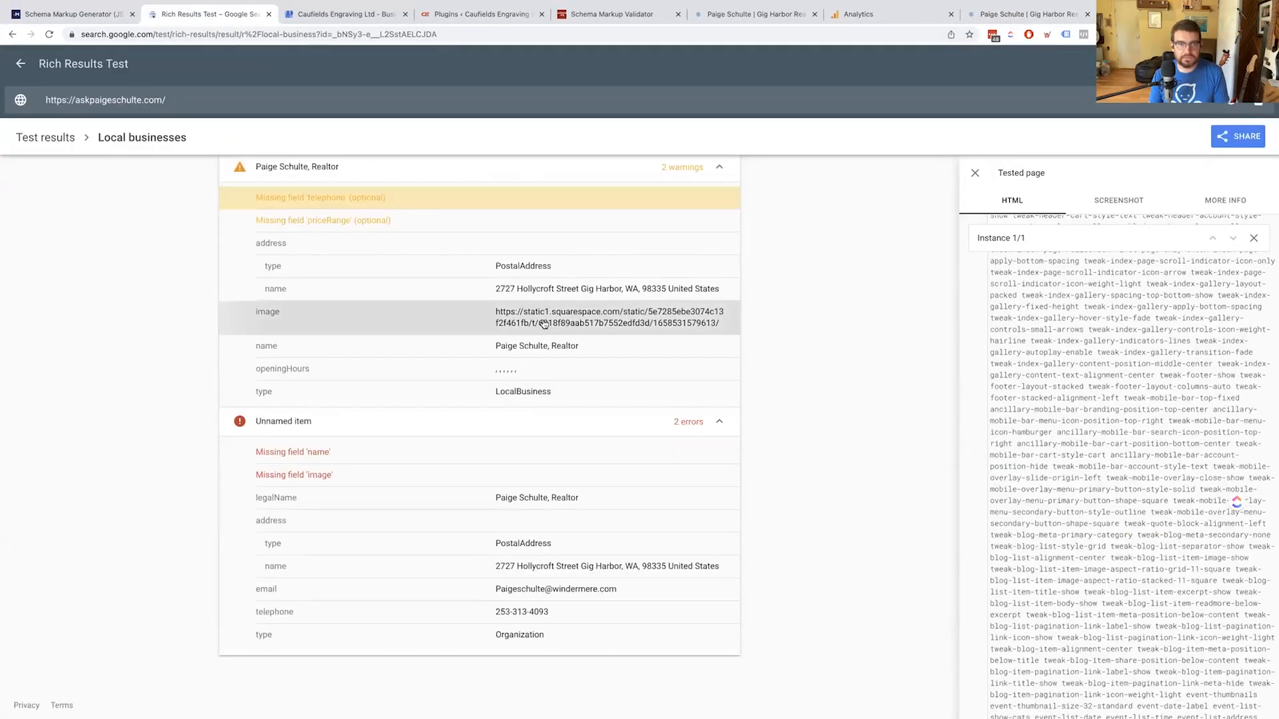
Copy the LocalBusiness image URL from the Rich Results Test's tested page code
click(519, 321)
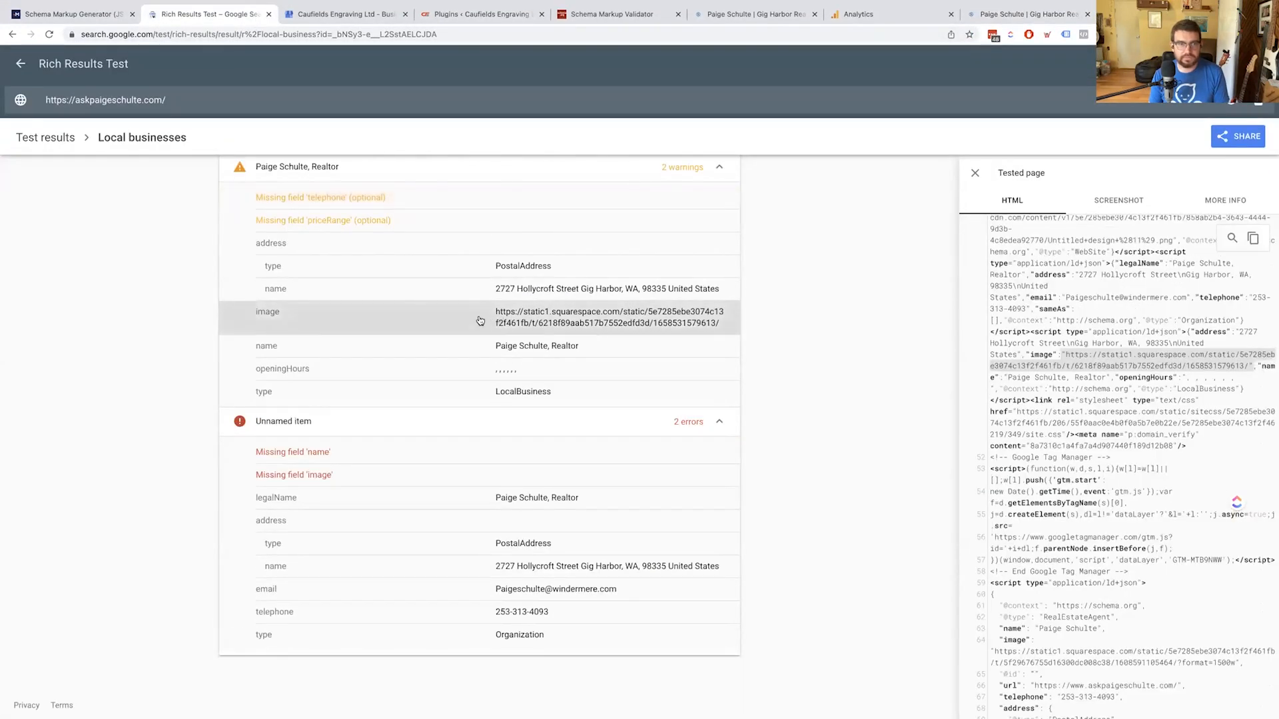
triple_click(1181, 360)
click(1115, 366)
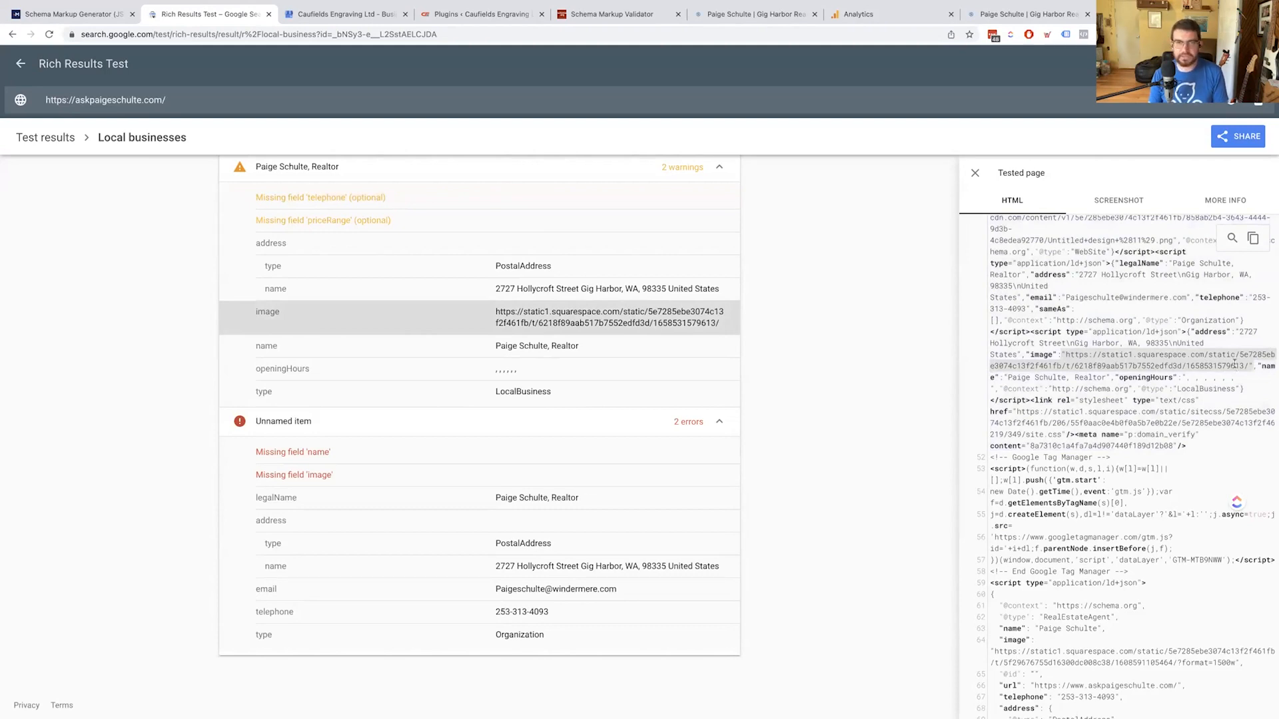
Find the image URL in the DevTools page source and expand the Organization and WebSite JSON-LD scripts
key(ctrl+Right)
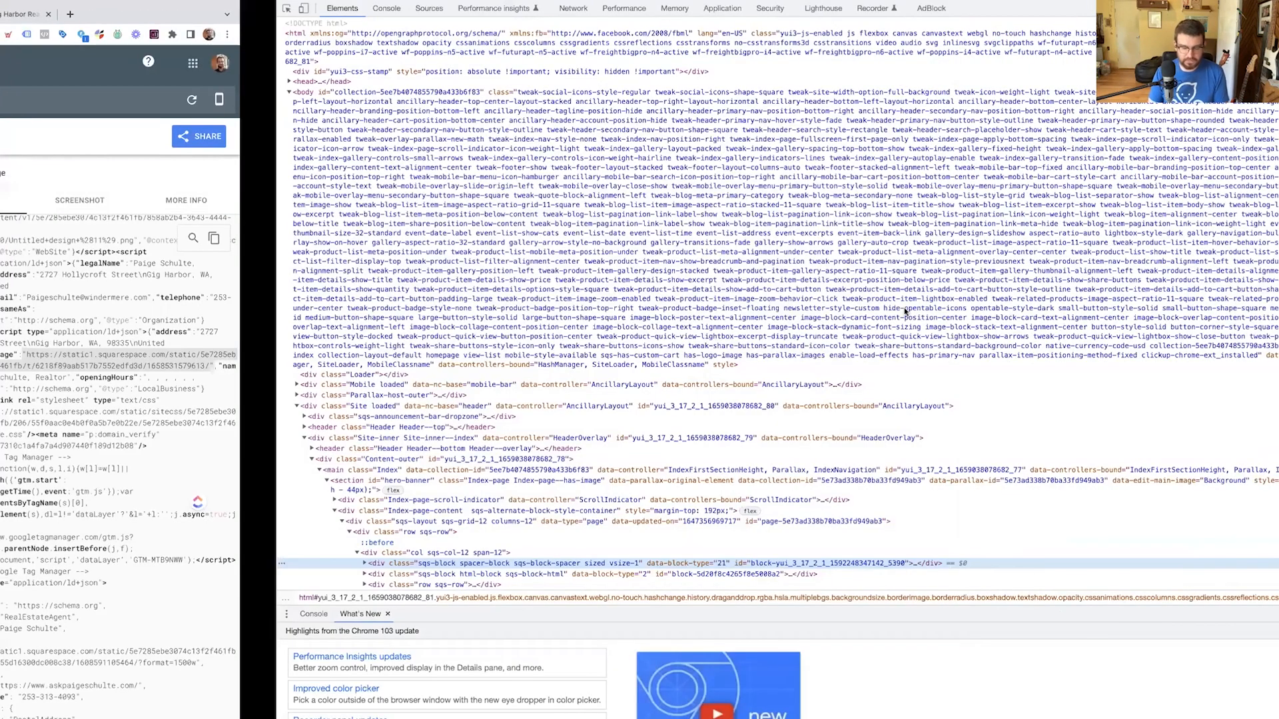
key(super+f)
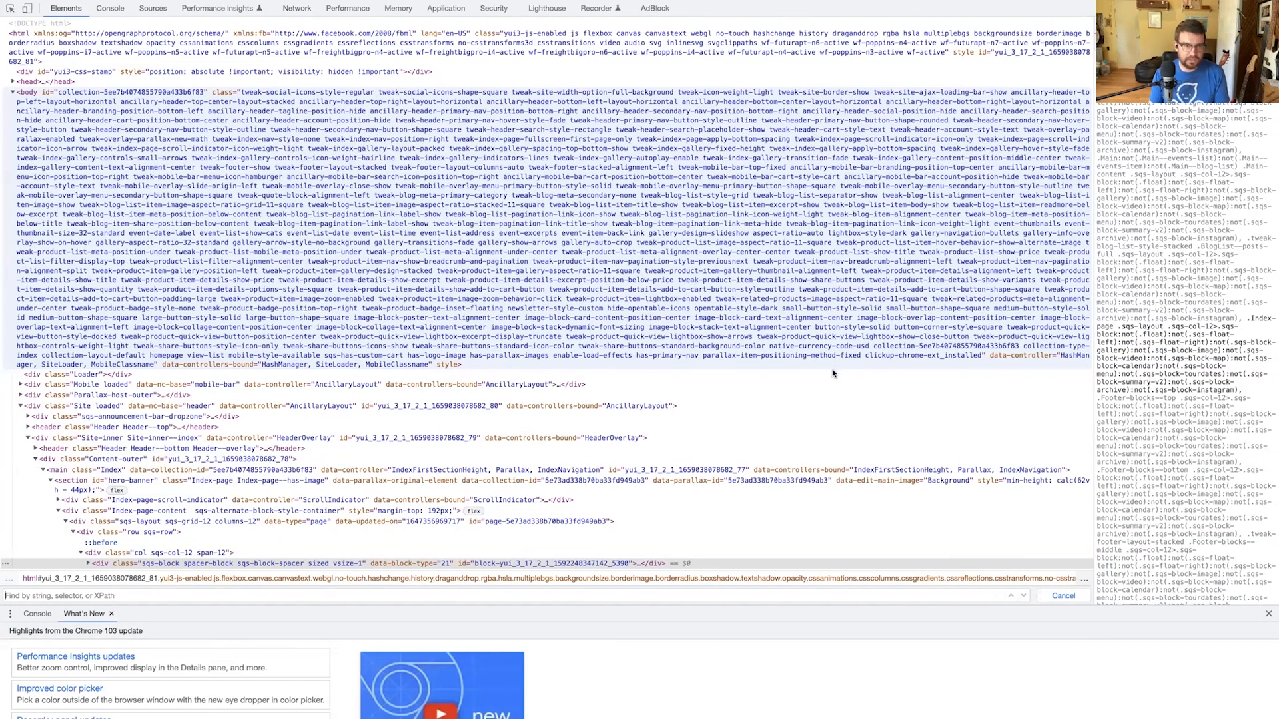
scroll(825, 407, down, 1)
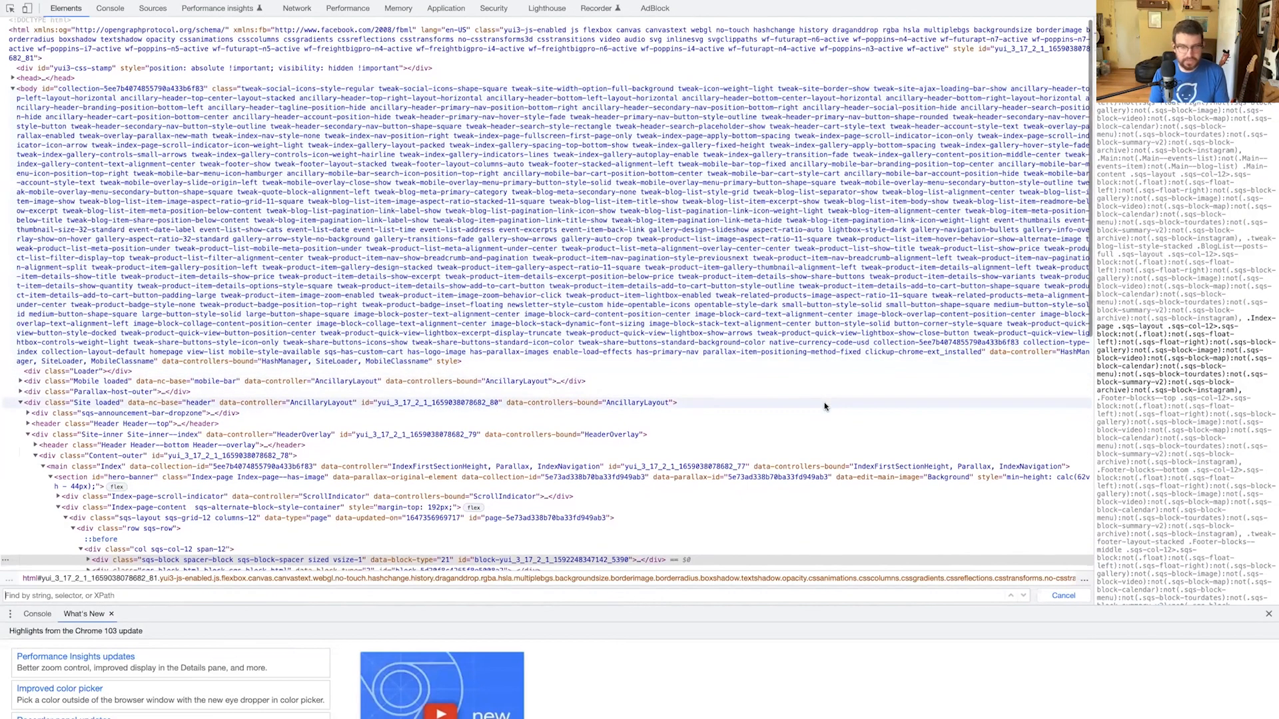
key(super+v)
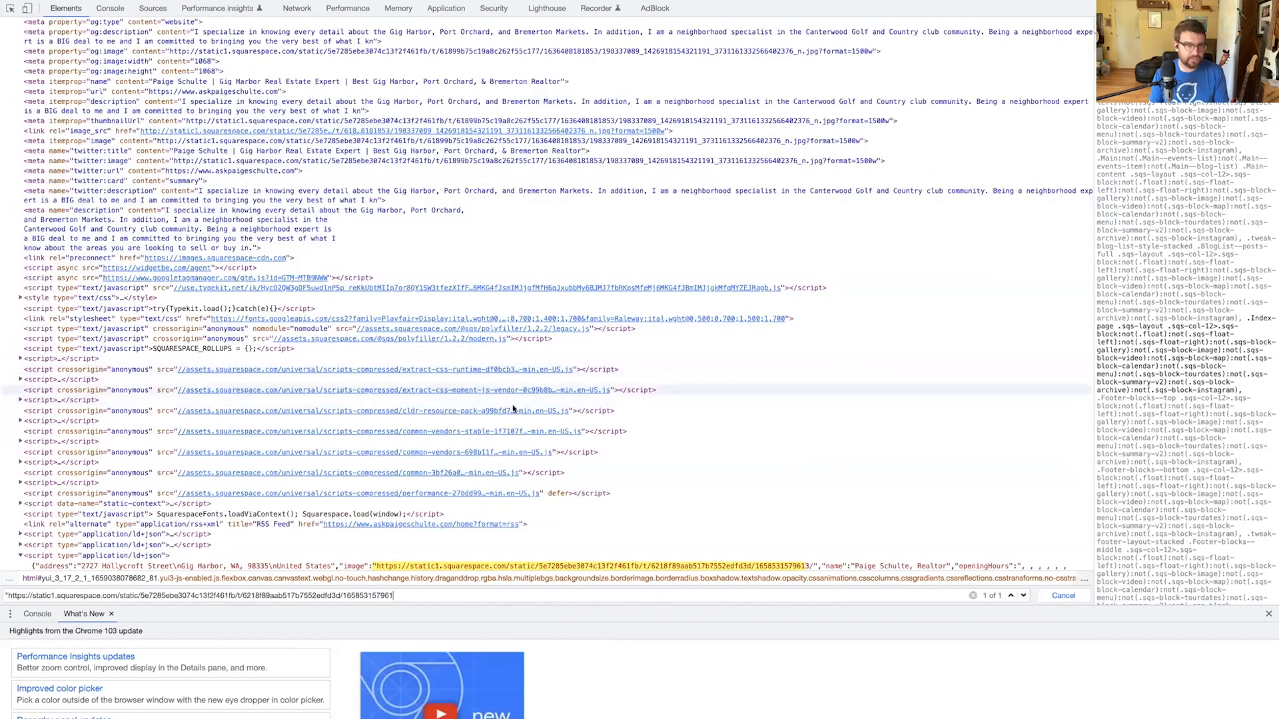
scroll(268, 476, down, 1)
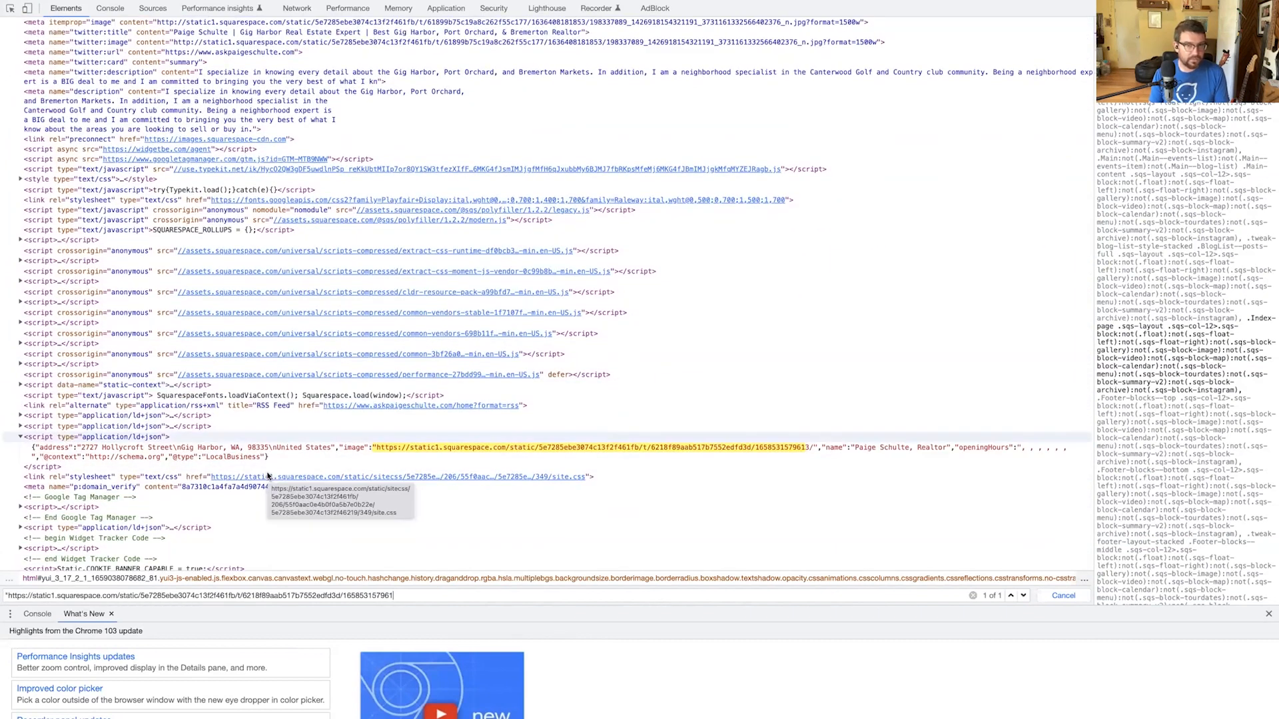
click(21, 426)
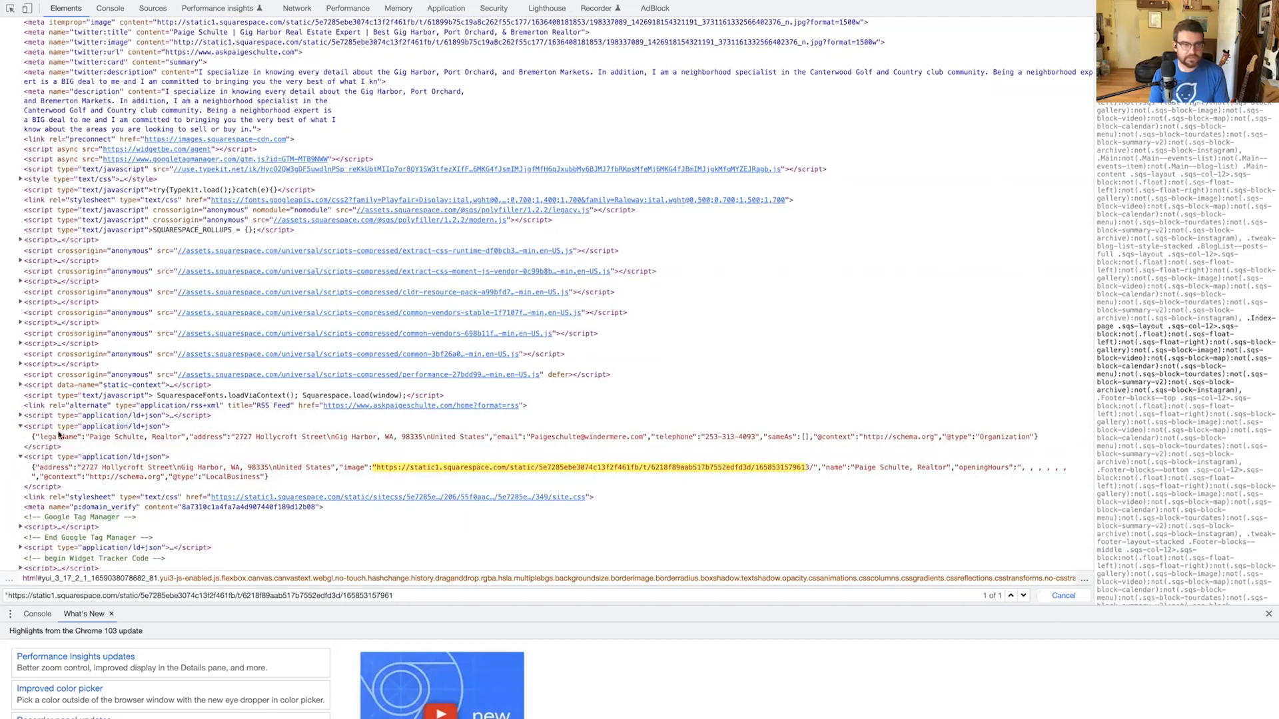
click(20, 415)
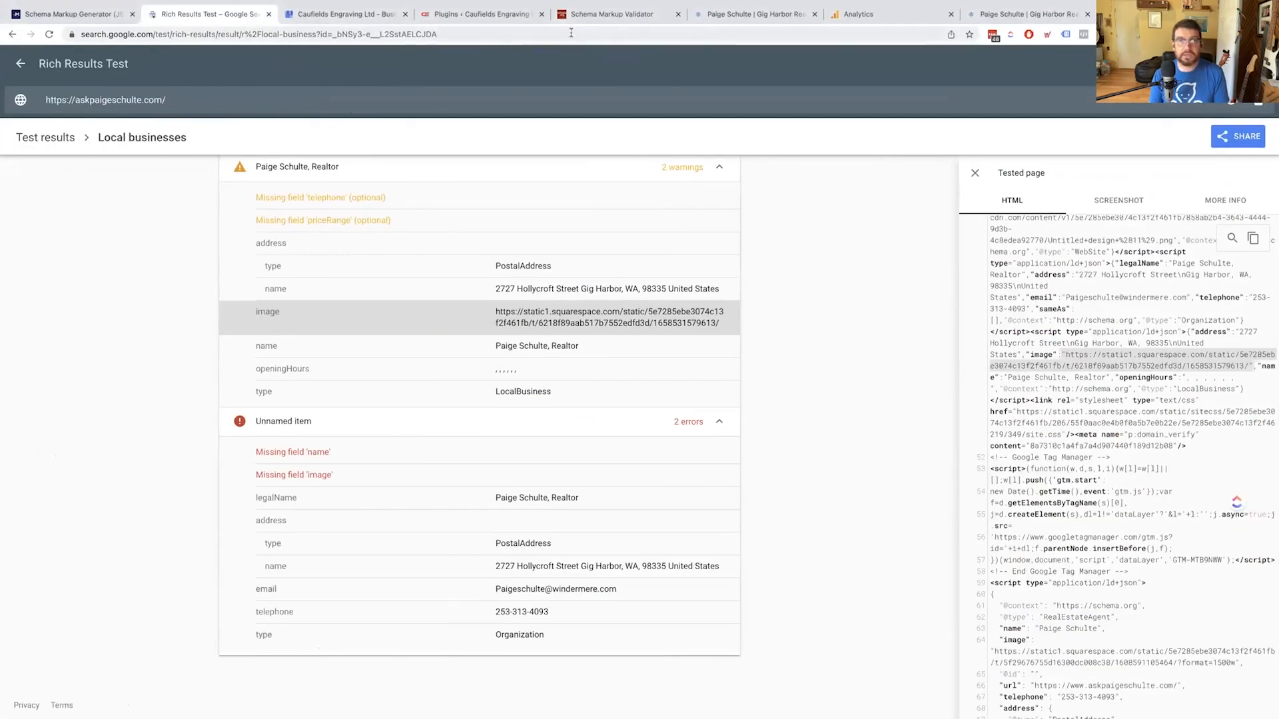
Back in Squarespace, cancel the page edit without saving
click(756, 14)
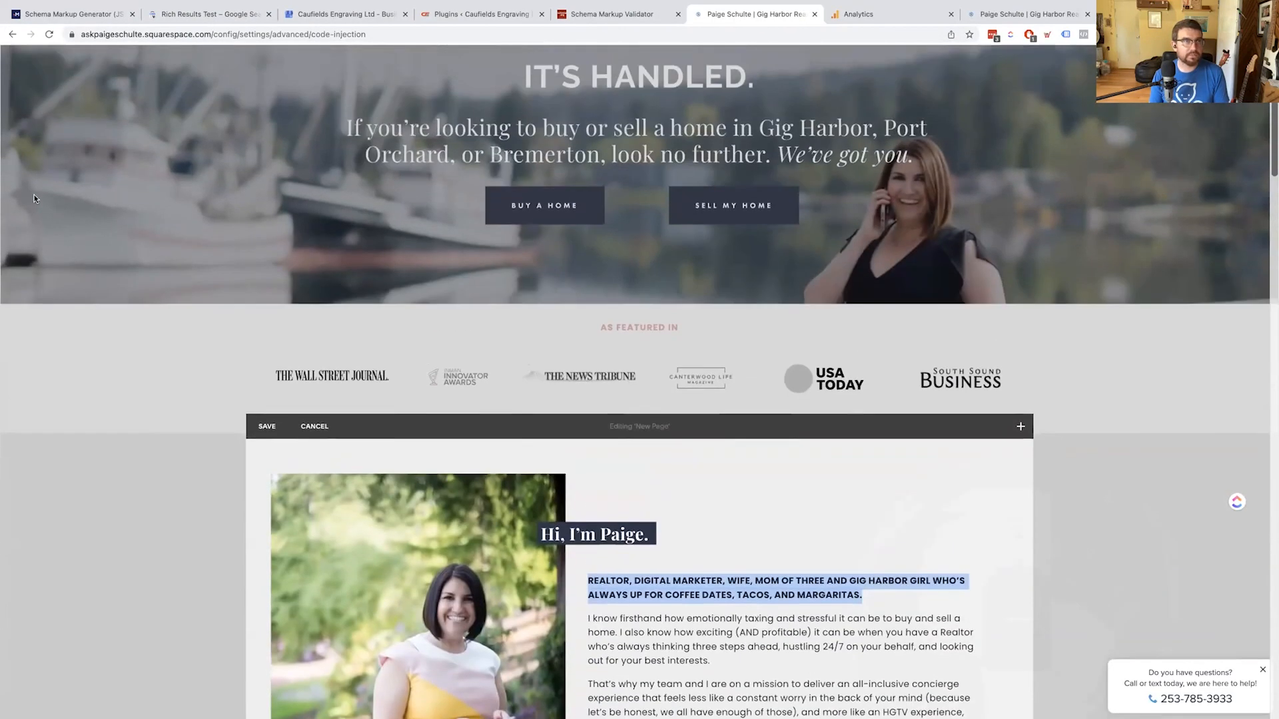
click(33, 198)
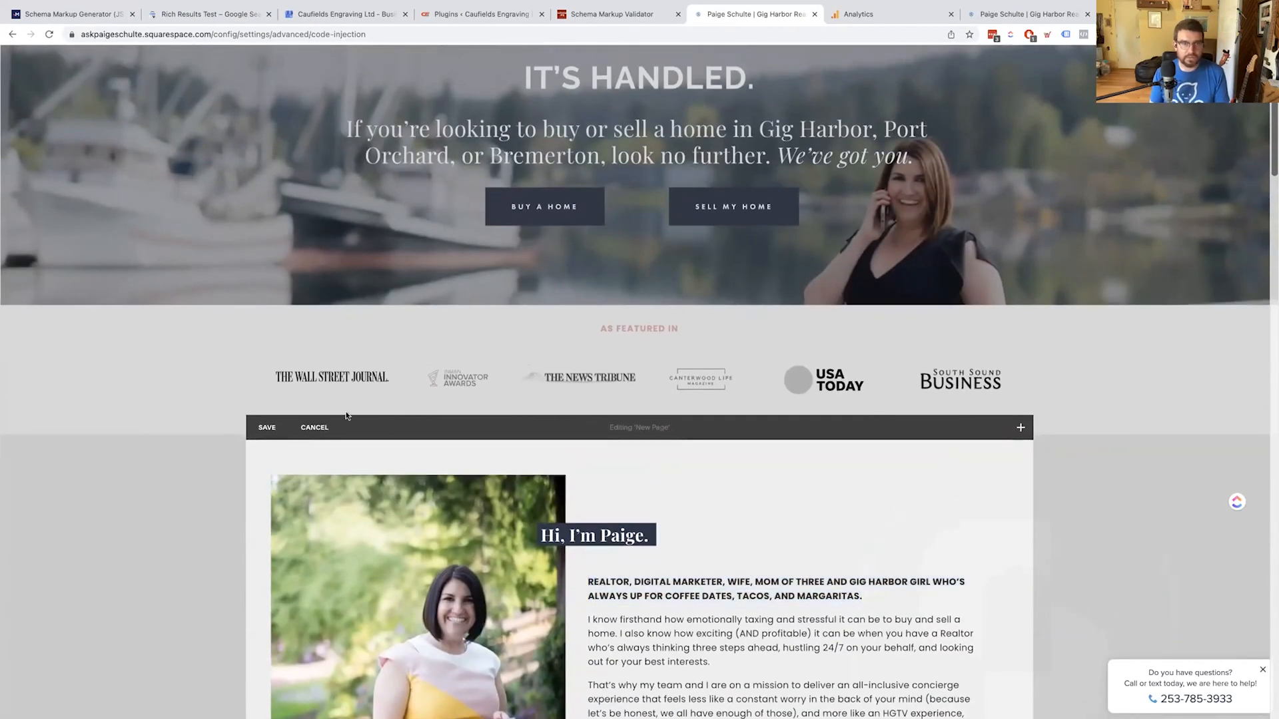
click(314, 427)
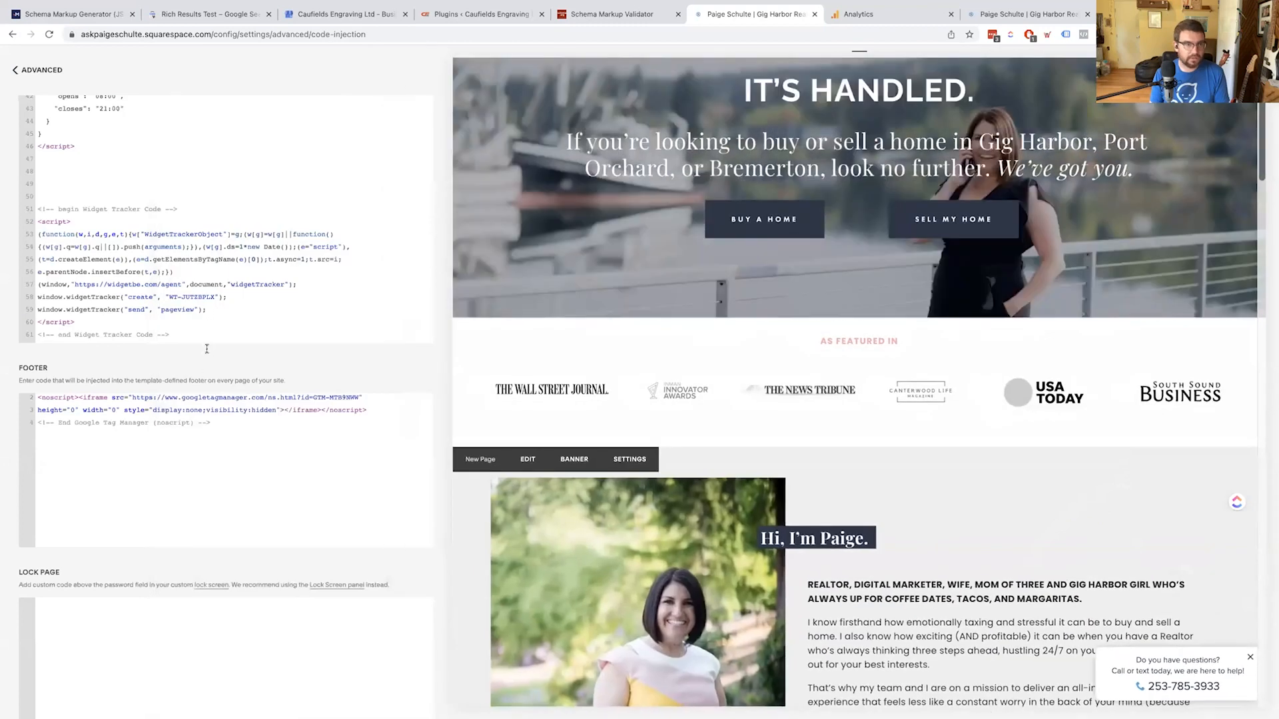
Review the RealEstateAgent schema in the header code injection, then return to Advanced settings
scroll(212, 331, up, 1)
scroll(211, 332, down, 1)
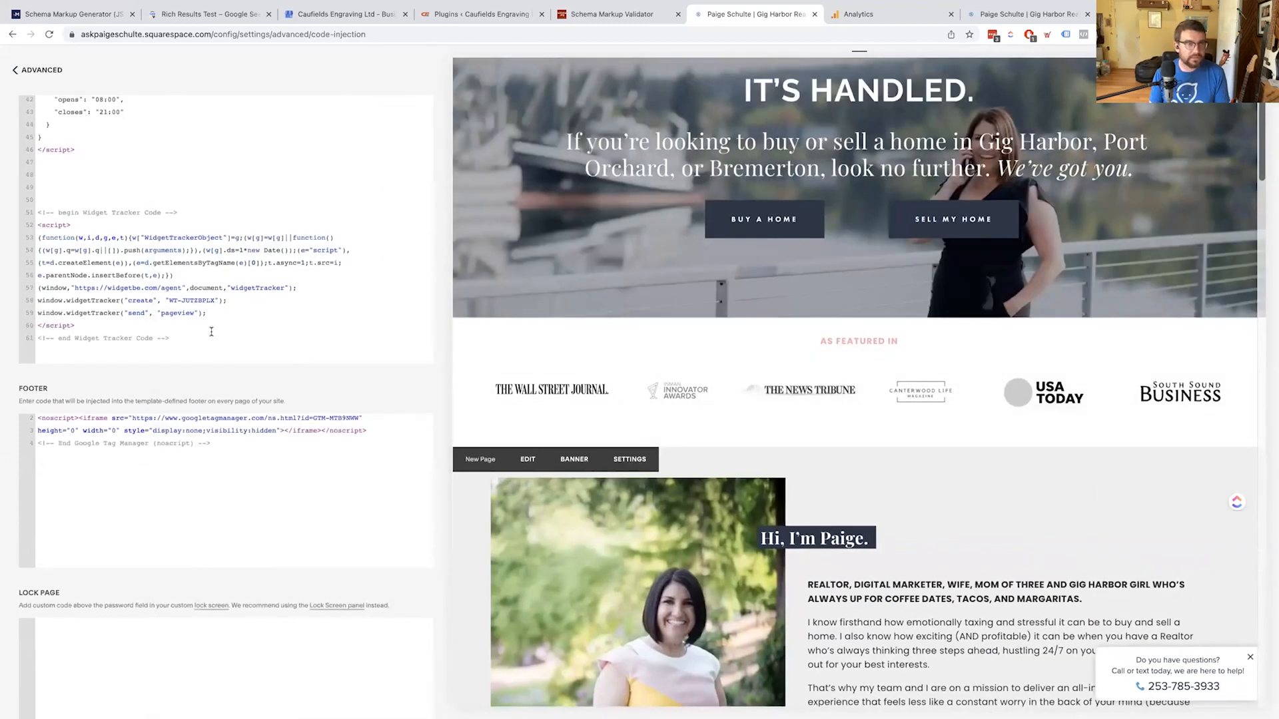
scroll(193, 250, up, 2)
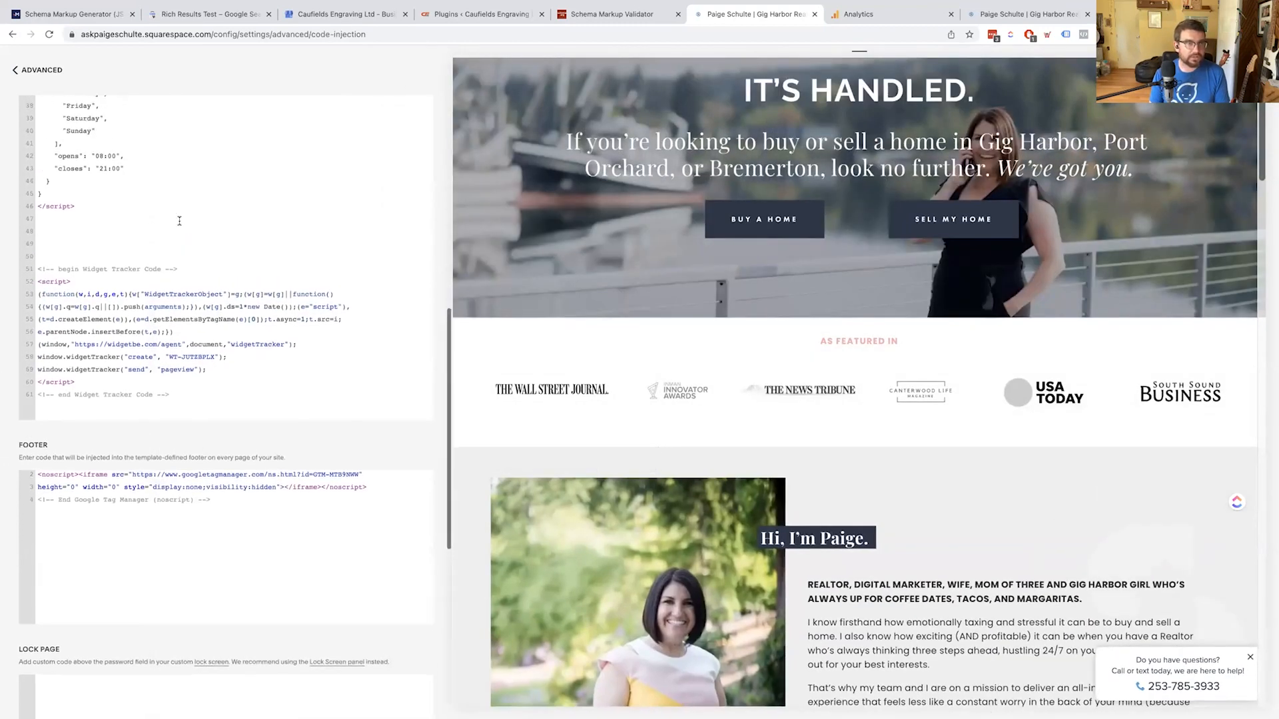
scroll(180, 221, down, 6)
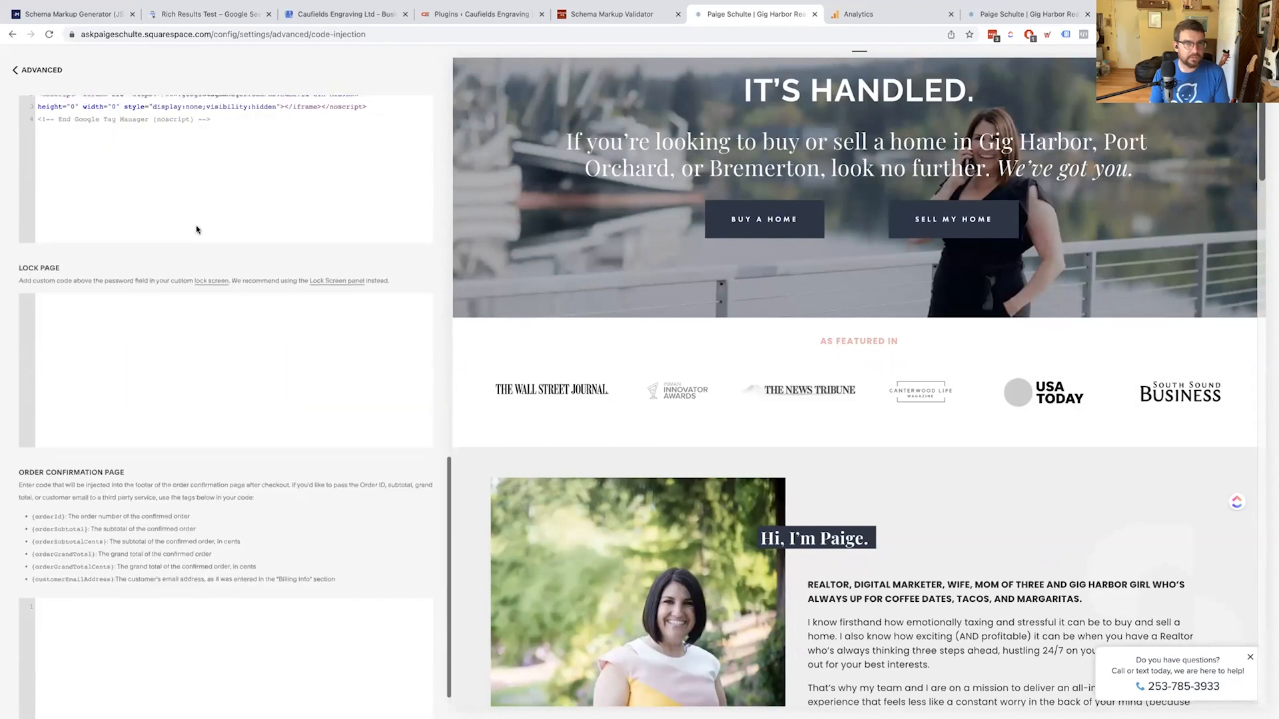
scroll(293, 335, up, 6)
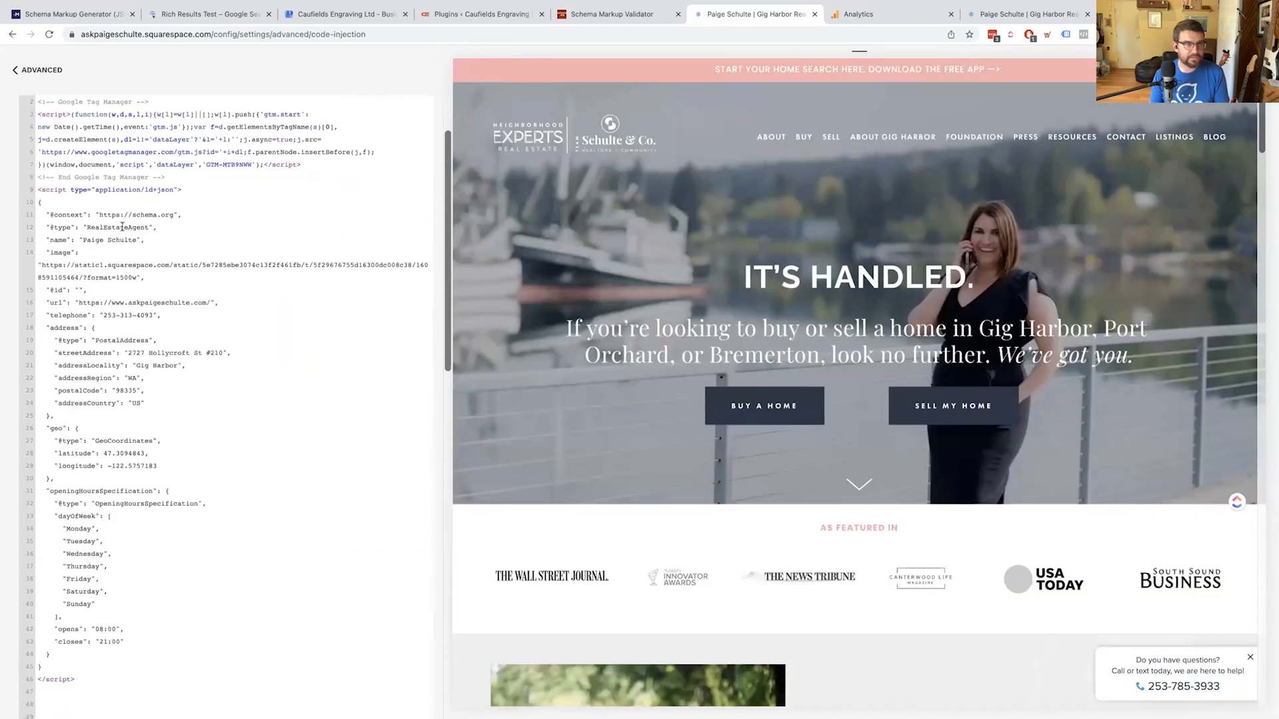
click(71, 189)
scroll(83, 213, down, 1)
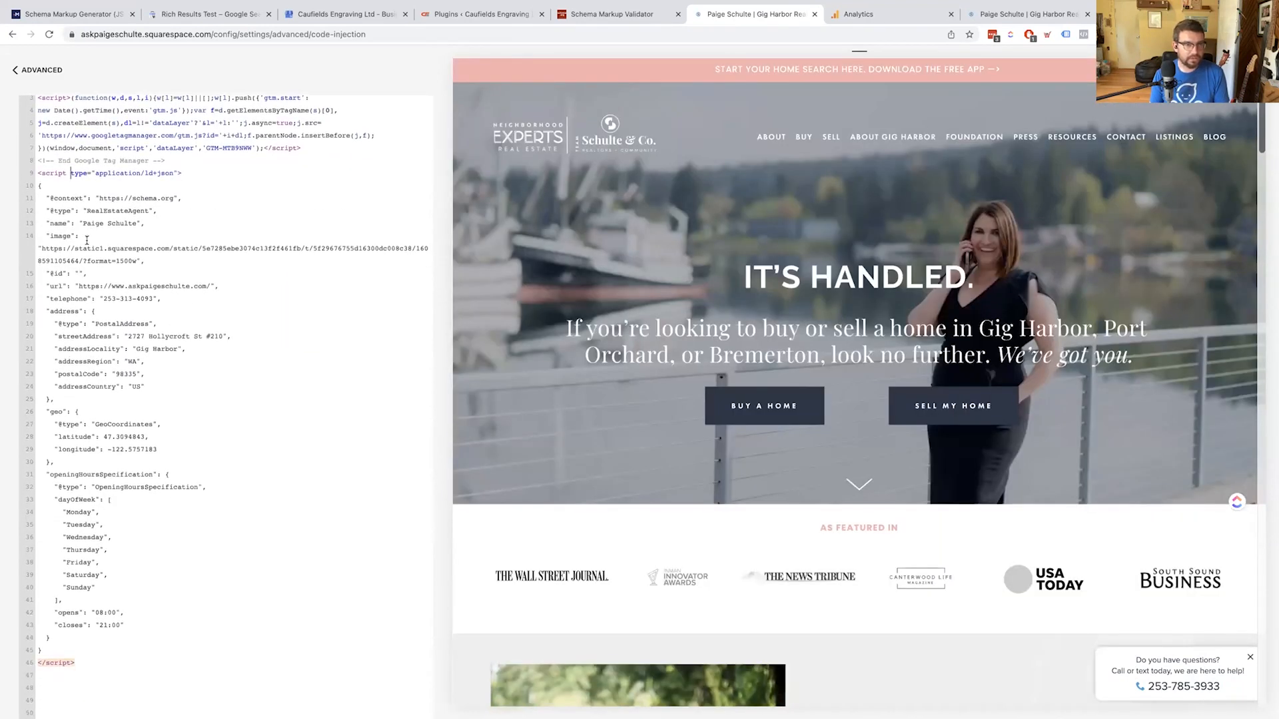
click(83, 689)
scroll(80, 680, up, 1)
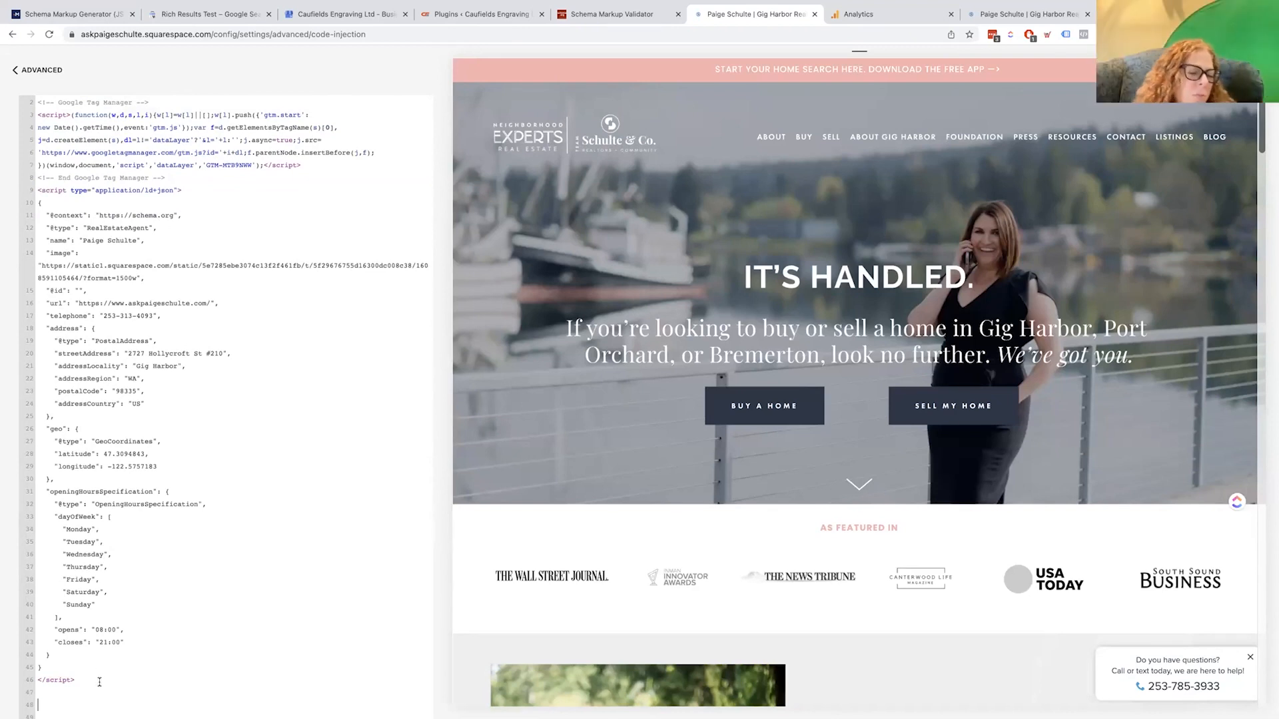
mouse_move(457, 3)
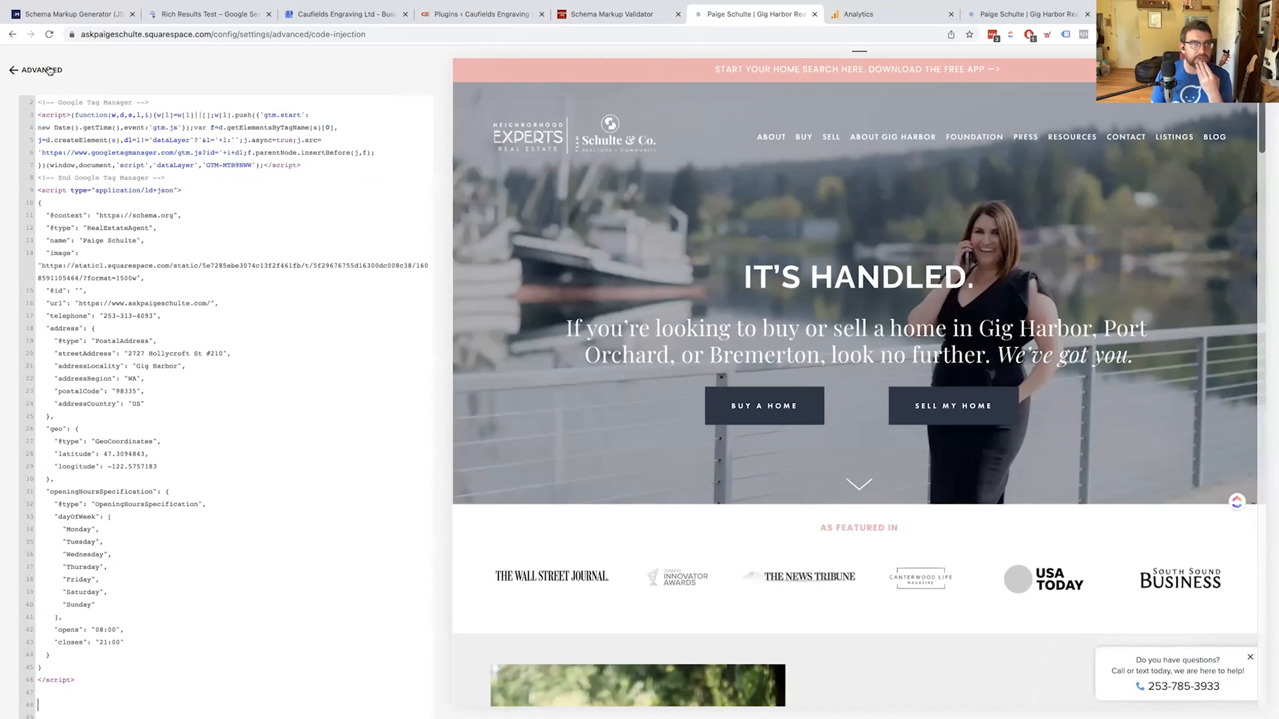
click(41, 69)
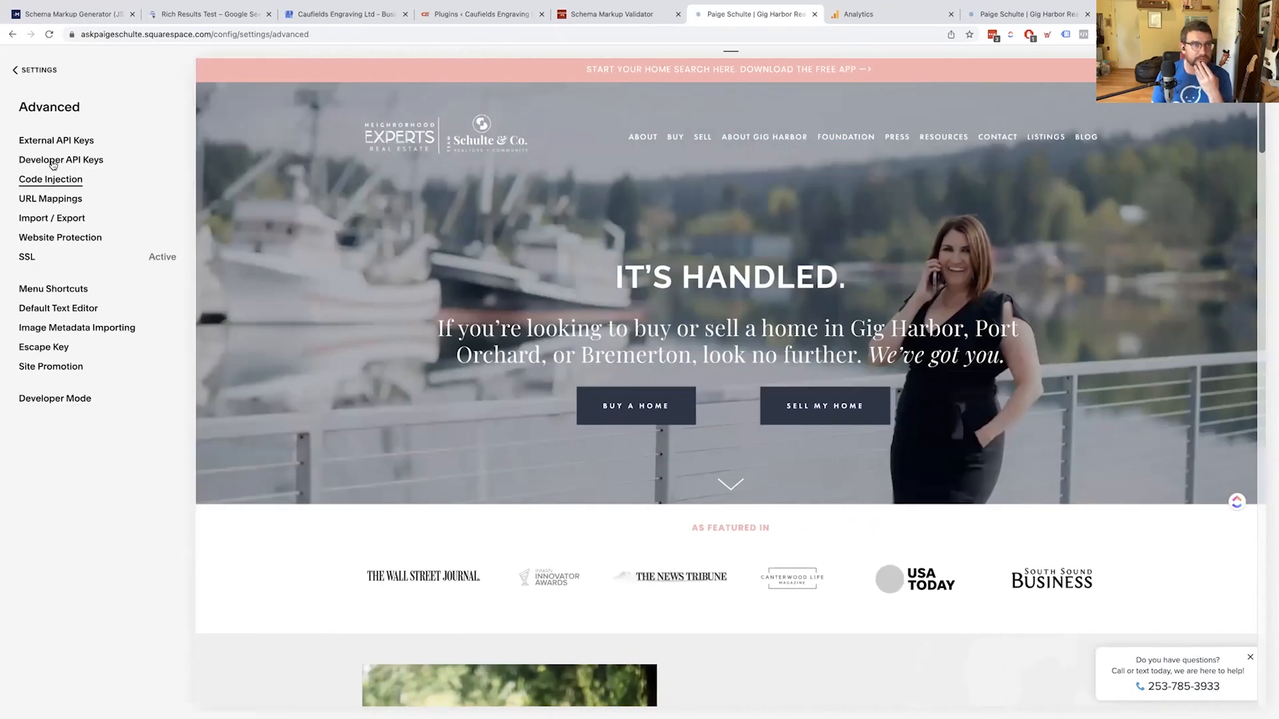